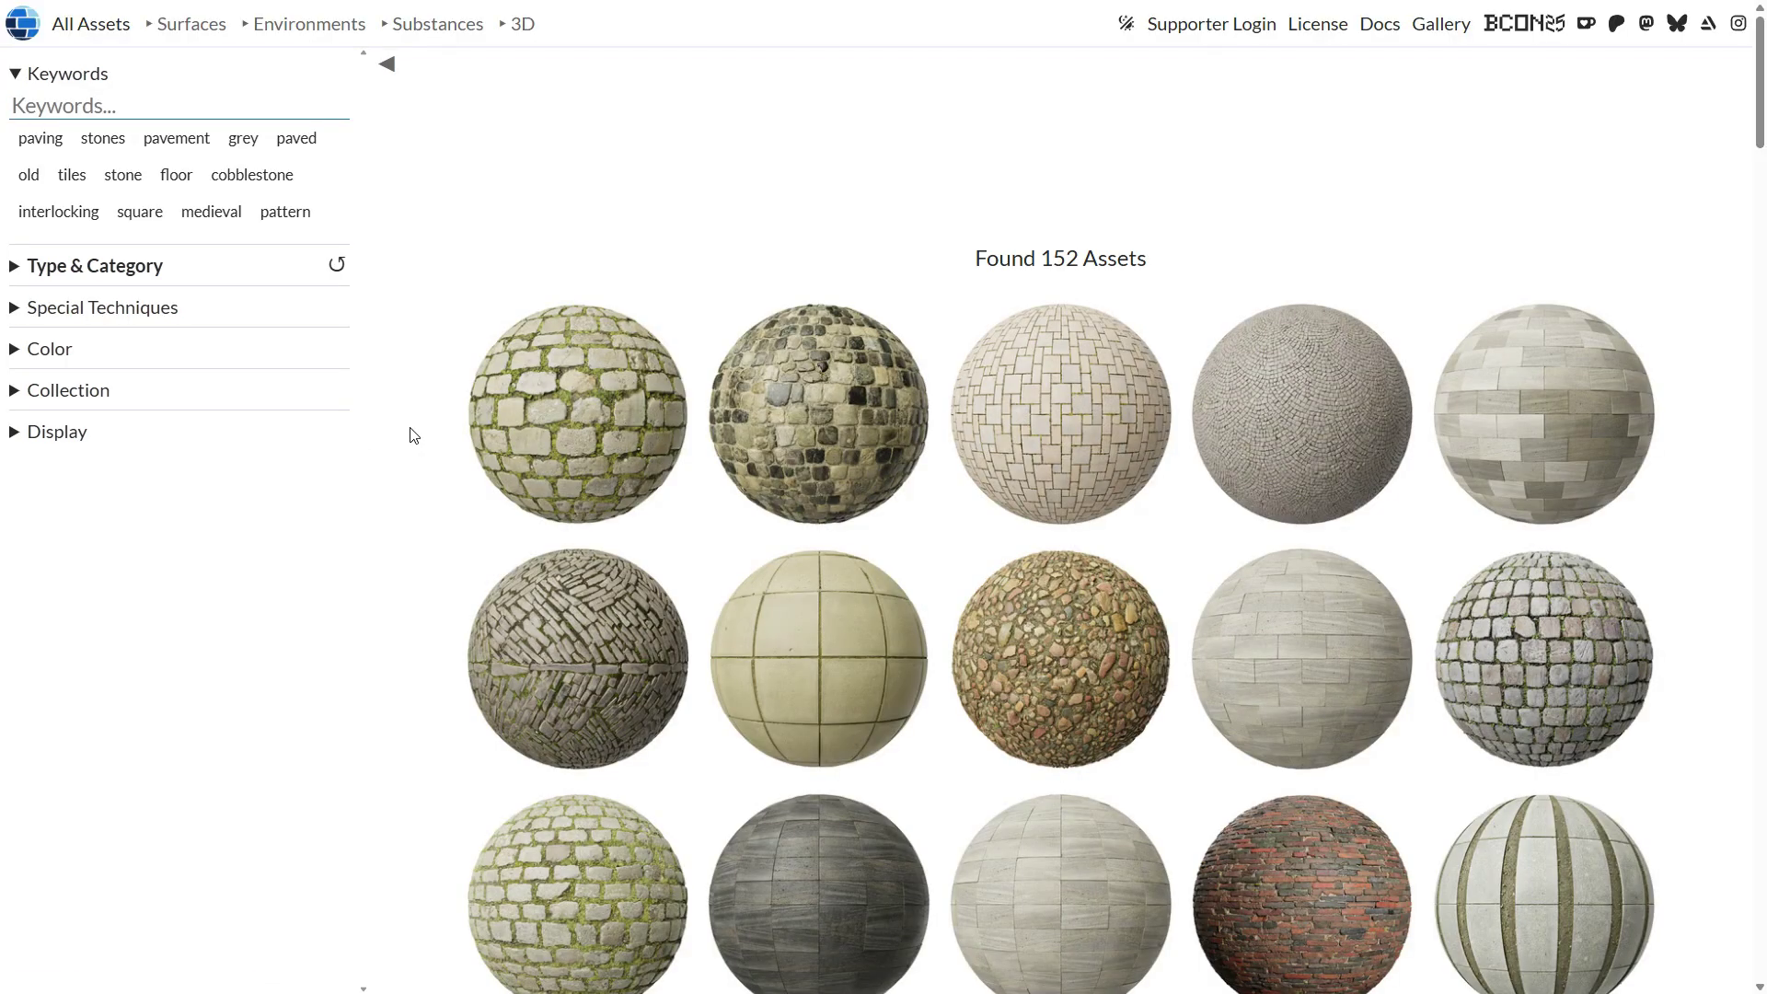
Download the Paving Stones 142 4K-PNG zip from AmbientCG and extract it into its PavingStones folder
{"action": "left_click", "coordinate": [886, 357]}
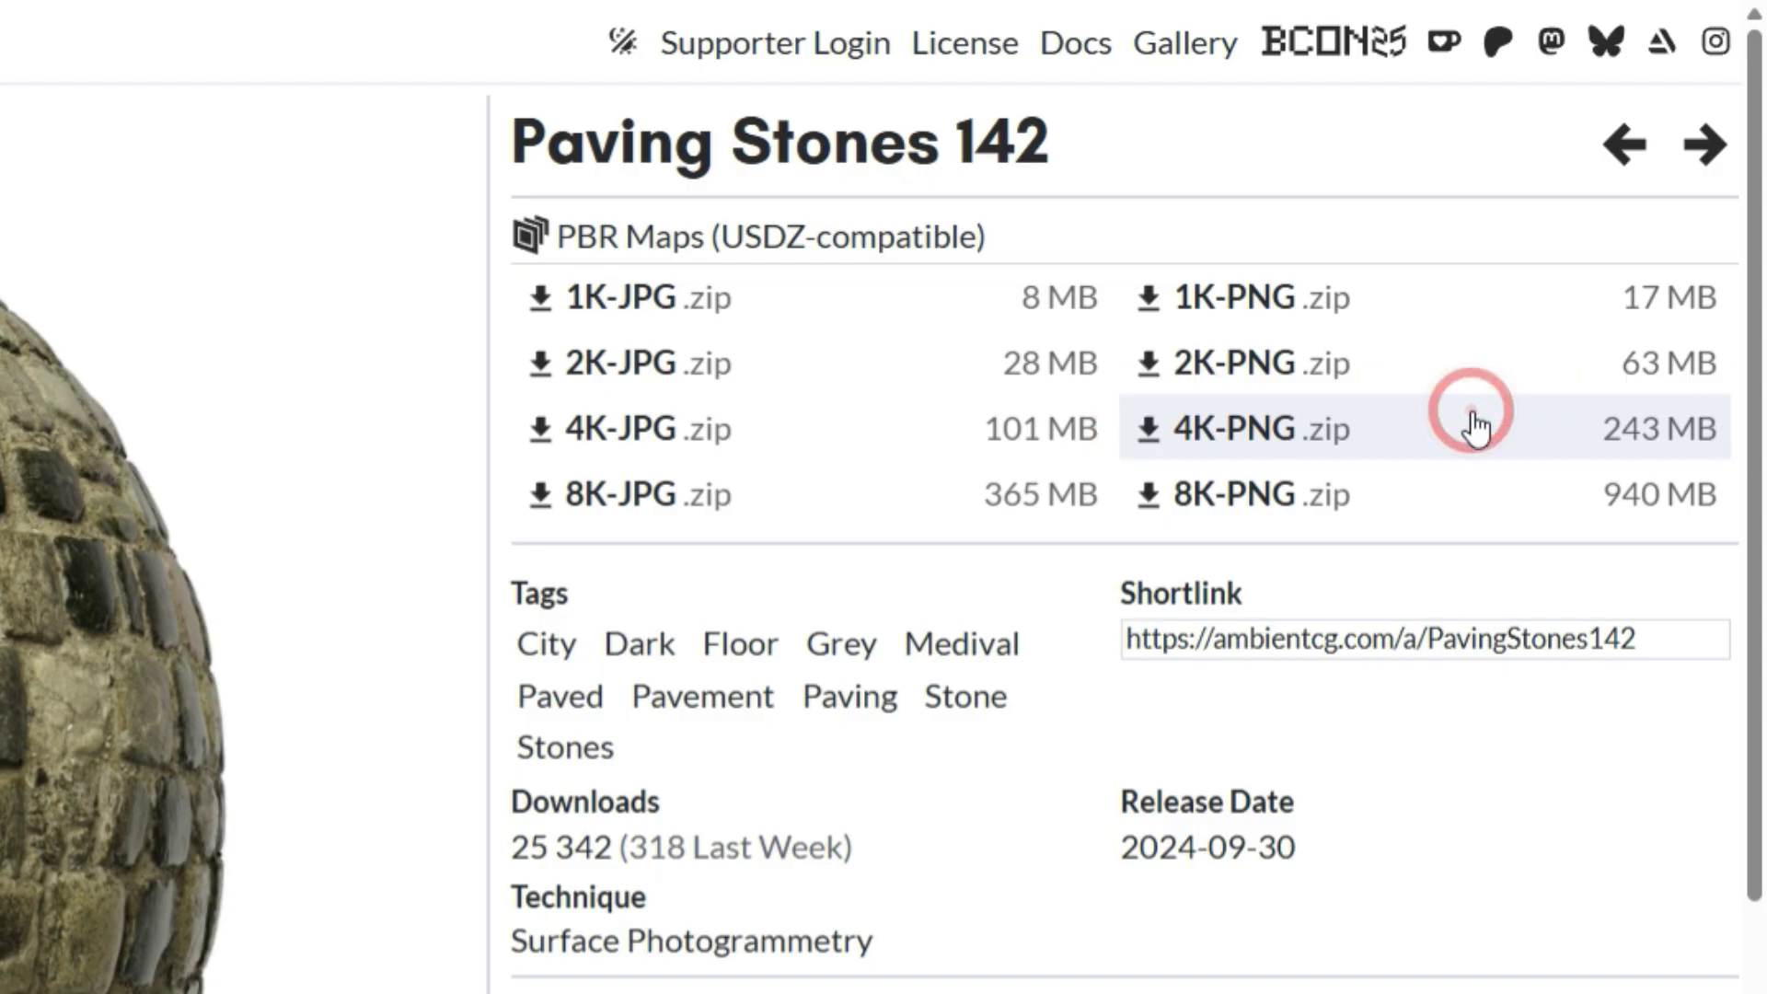
{"action": "left_click", "coordinate": [1476, 428]}
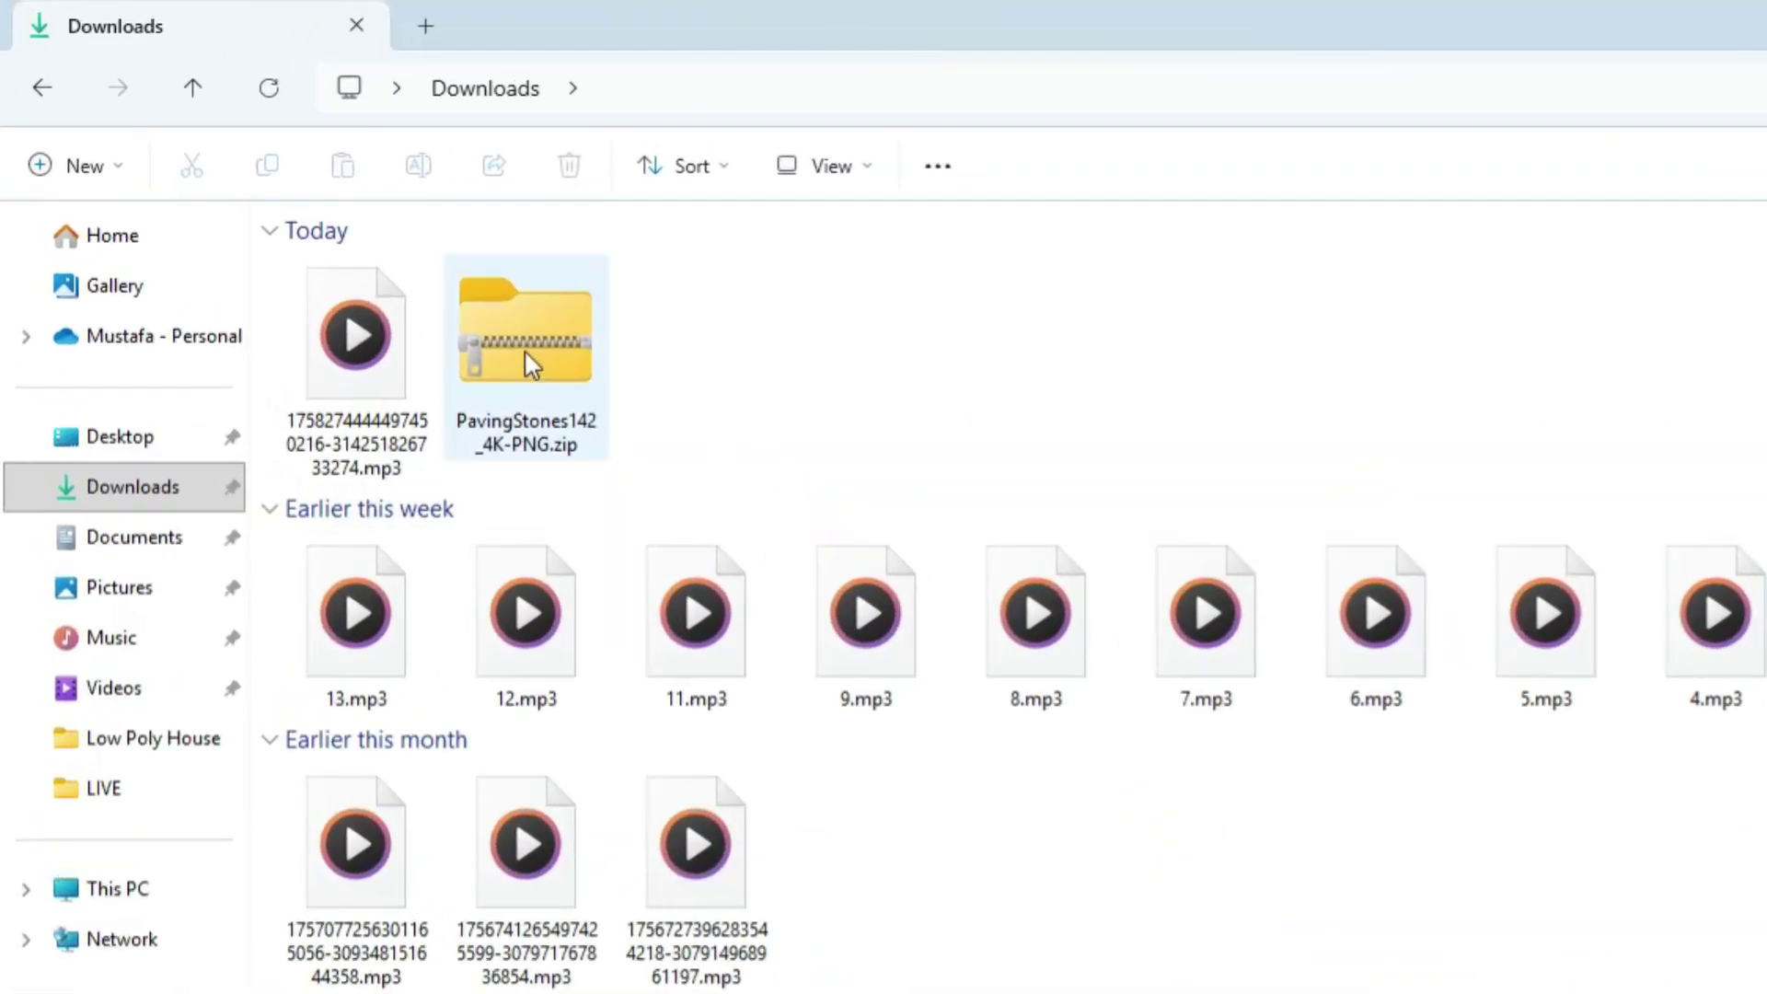
{"action": "right_click", "coordinate": [530, 364]}
{"action": "left_click", "coordinate": [810, 778]}
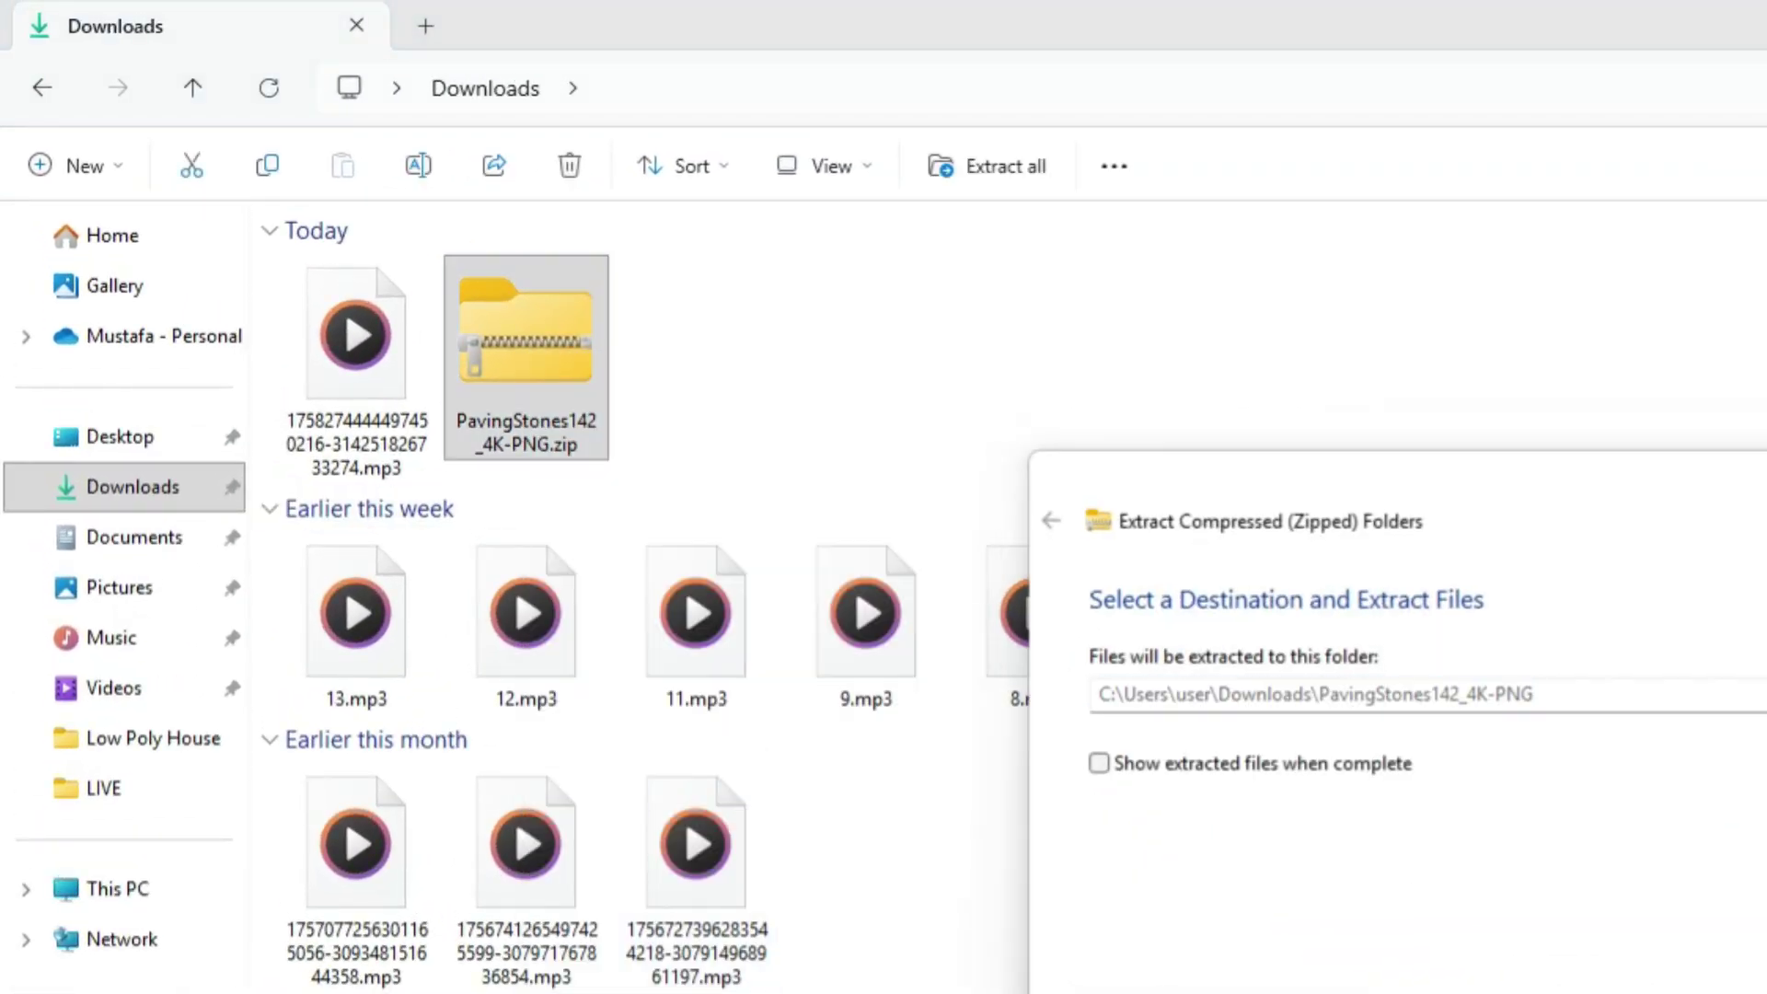
{"action": "double_click", "coordinate": [677, 358]}
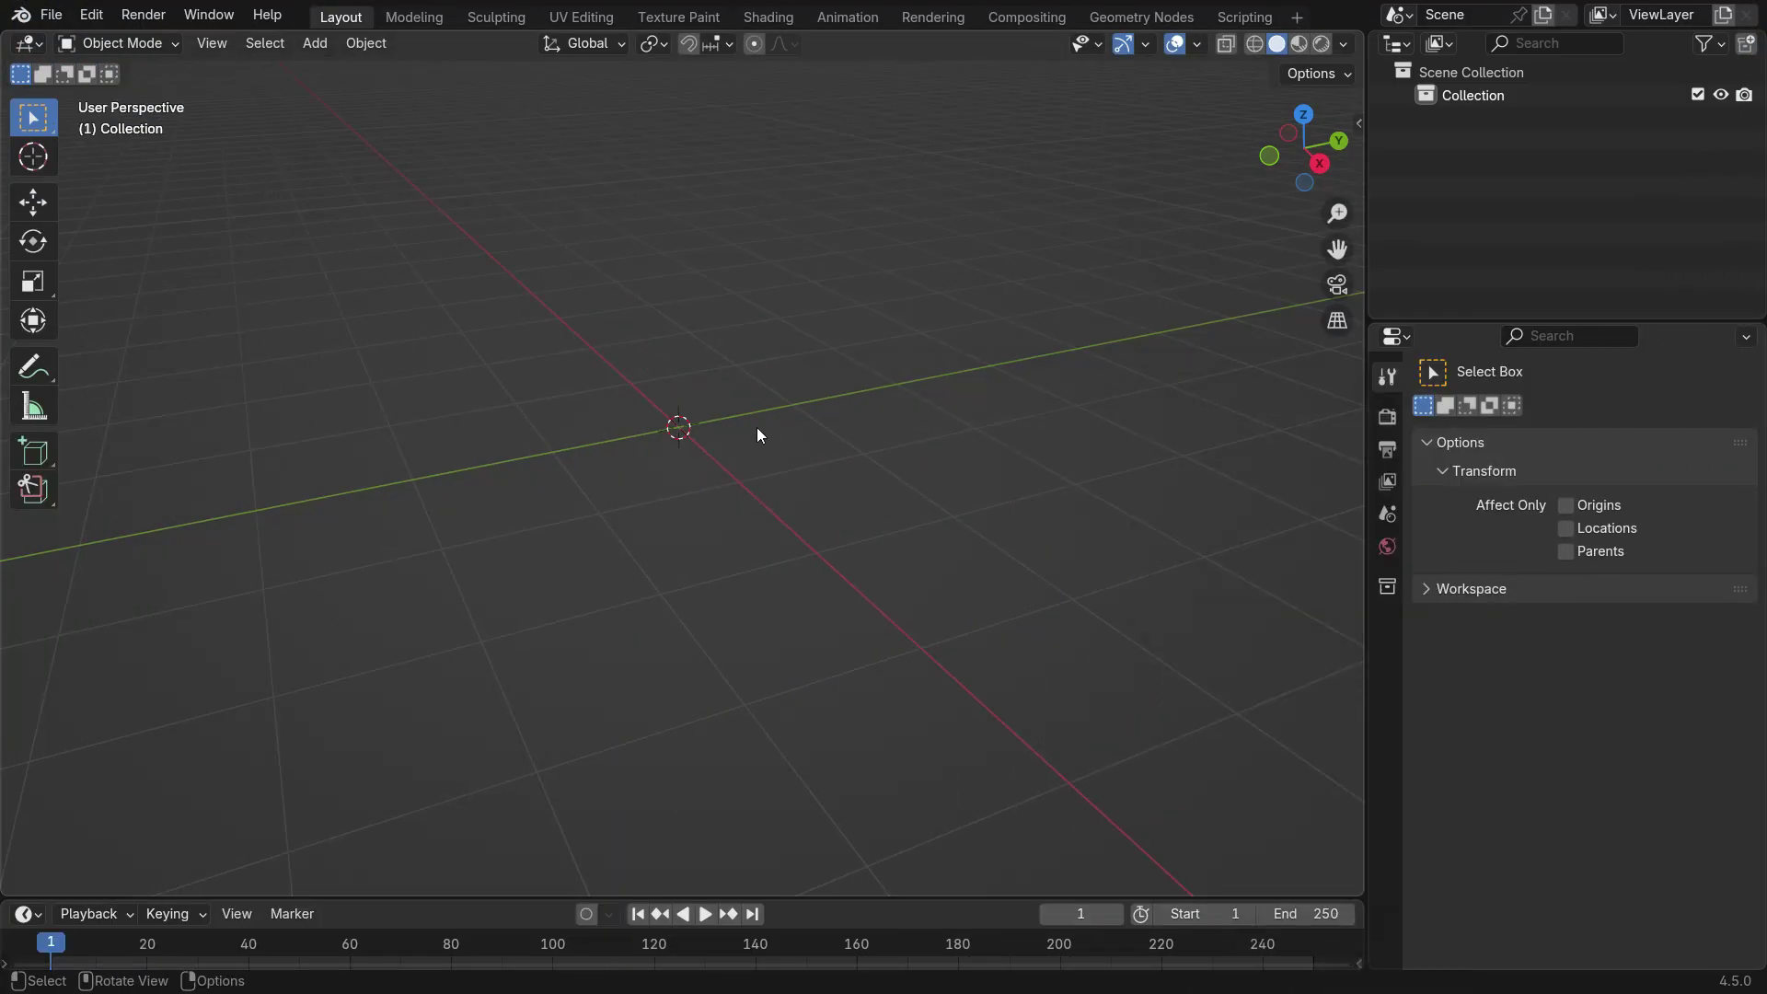
Add a plane mesh and switch the viewport to Material Preview shading
{"action": "key", "text": "shift+a"}
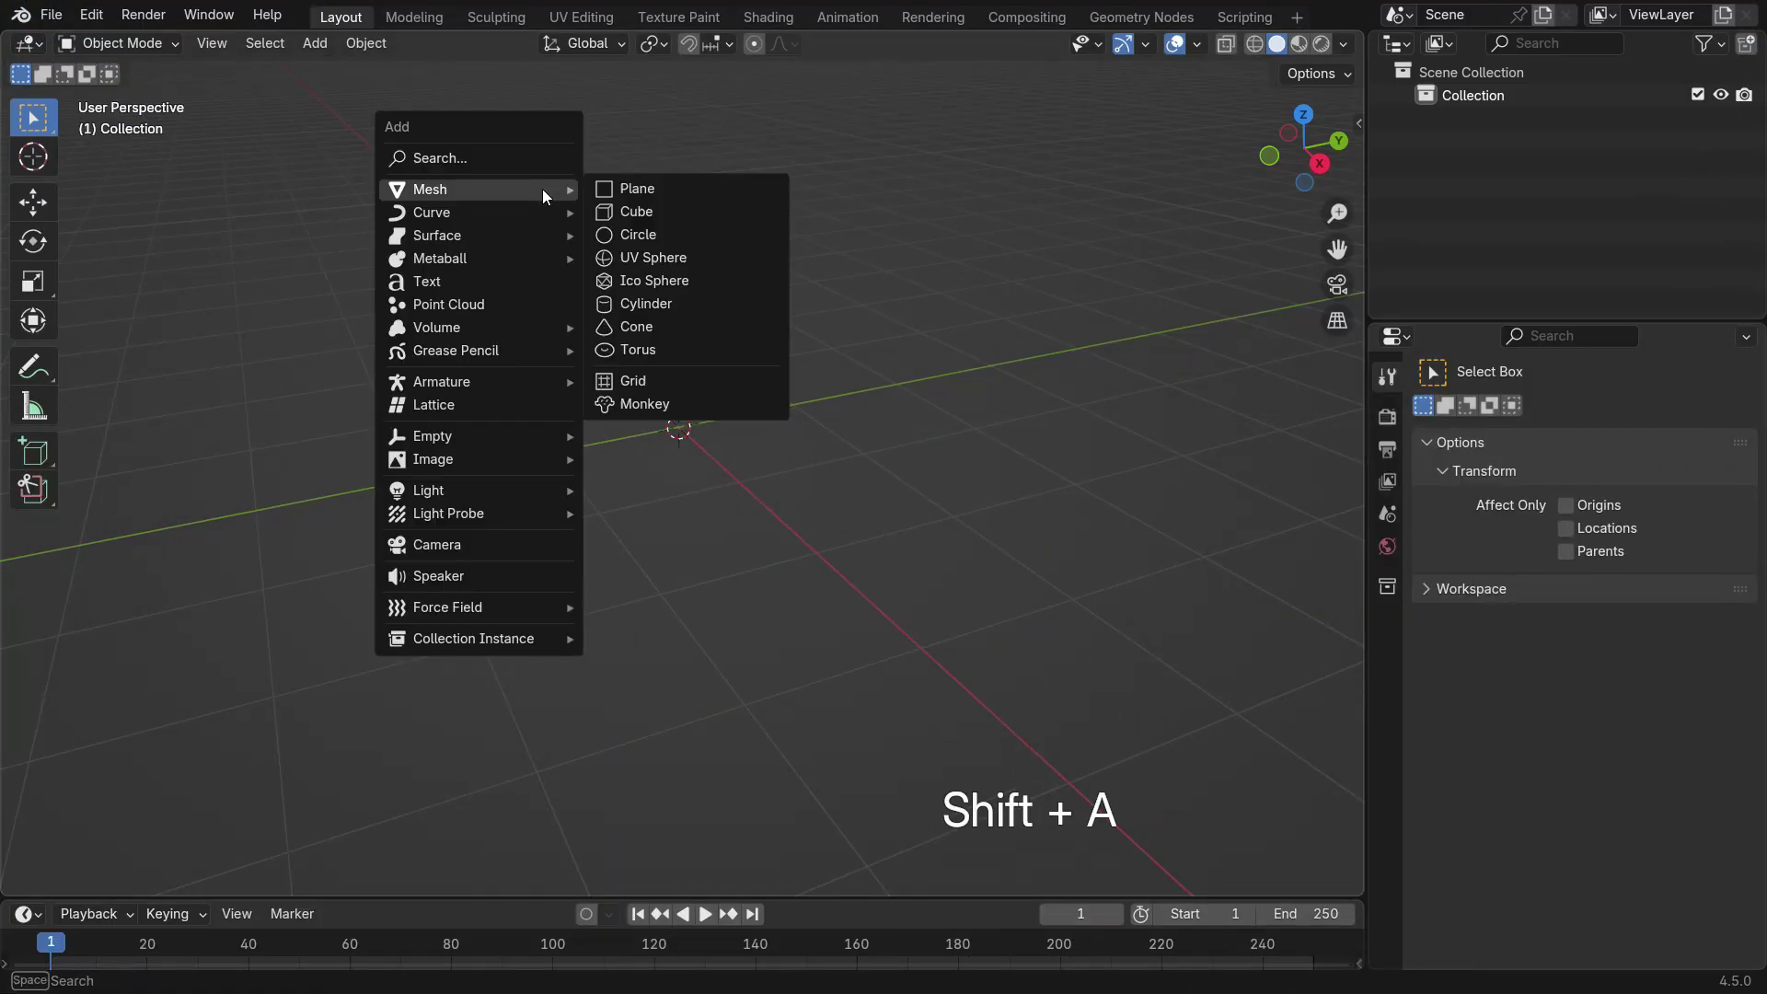
{"action": "left_click", "coordinate": [699, 192]}
{"action": "scroll", "coordinate": [694, 425], "scroll_direction": "up", "scroll_amount": 3}
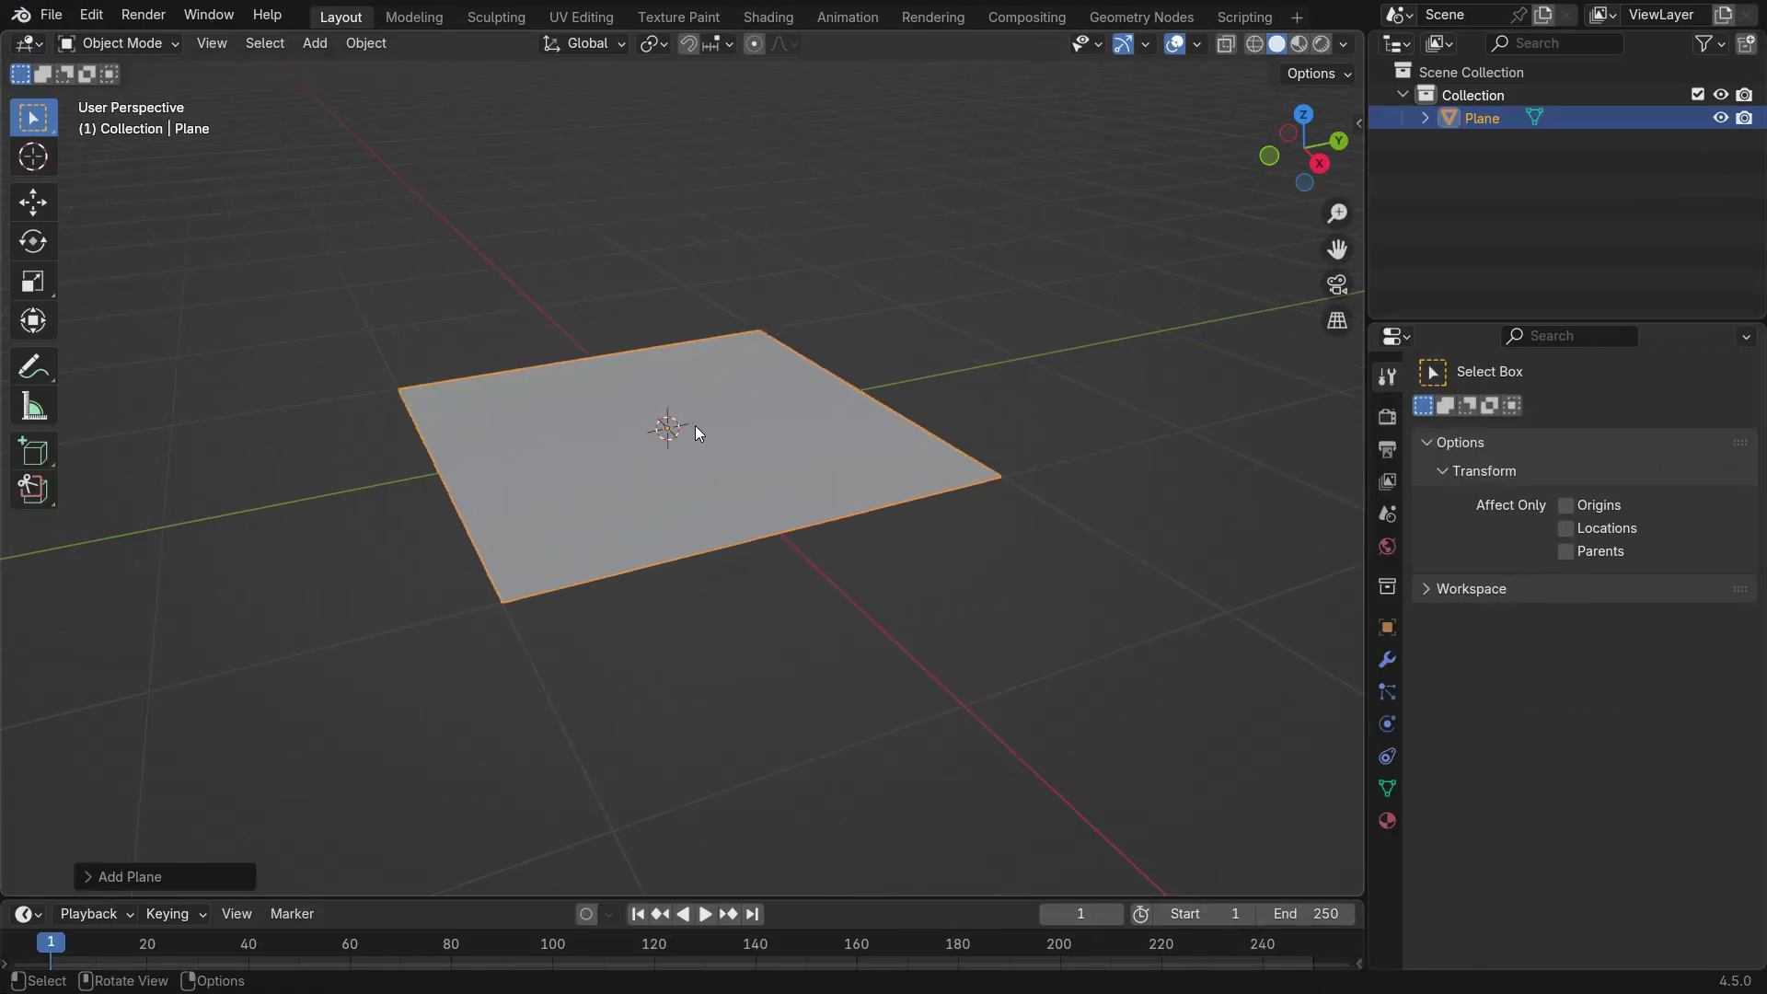
{"action": "key", "text": "z"}
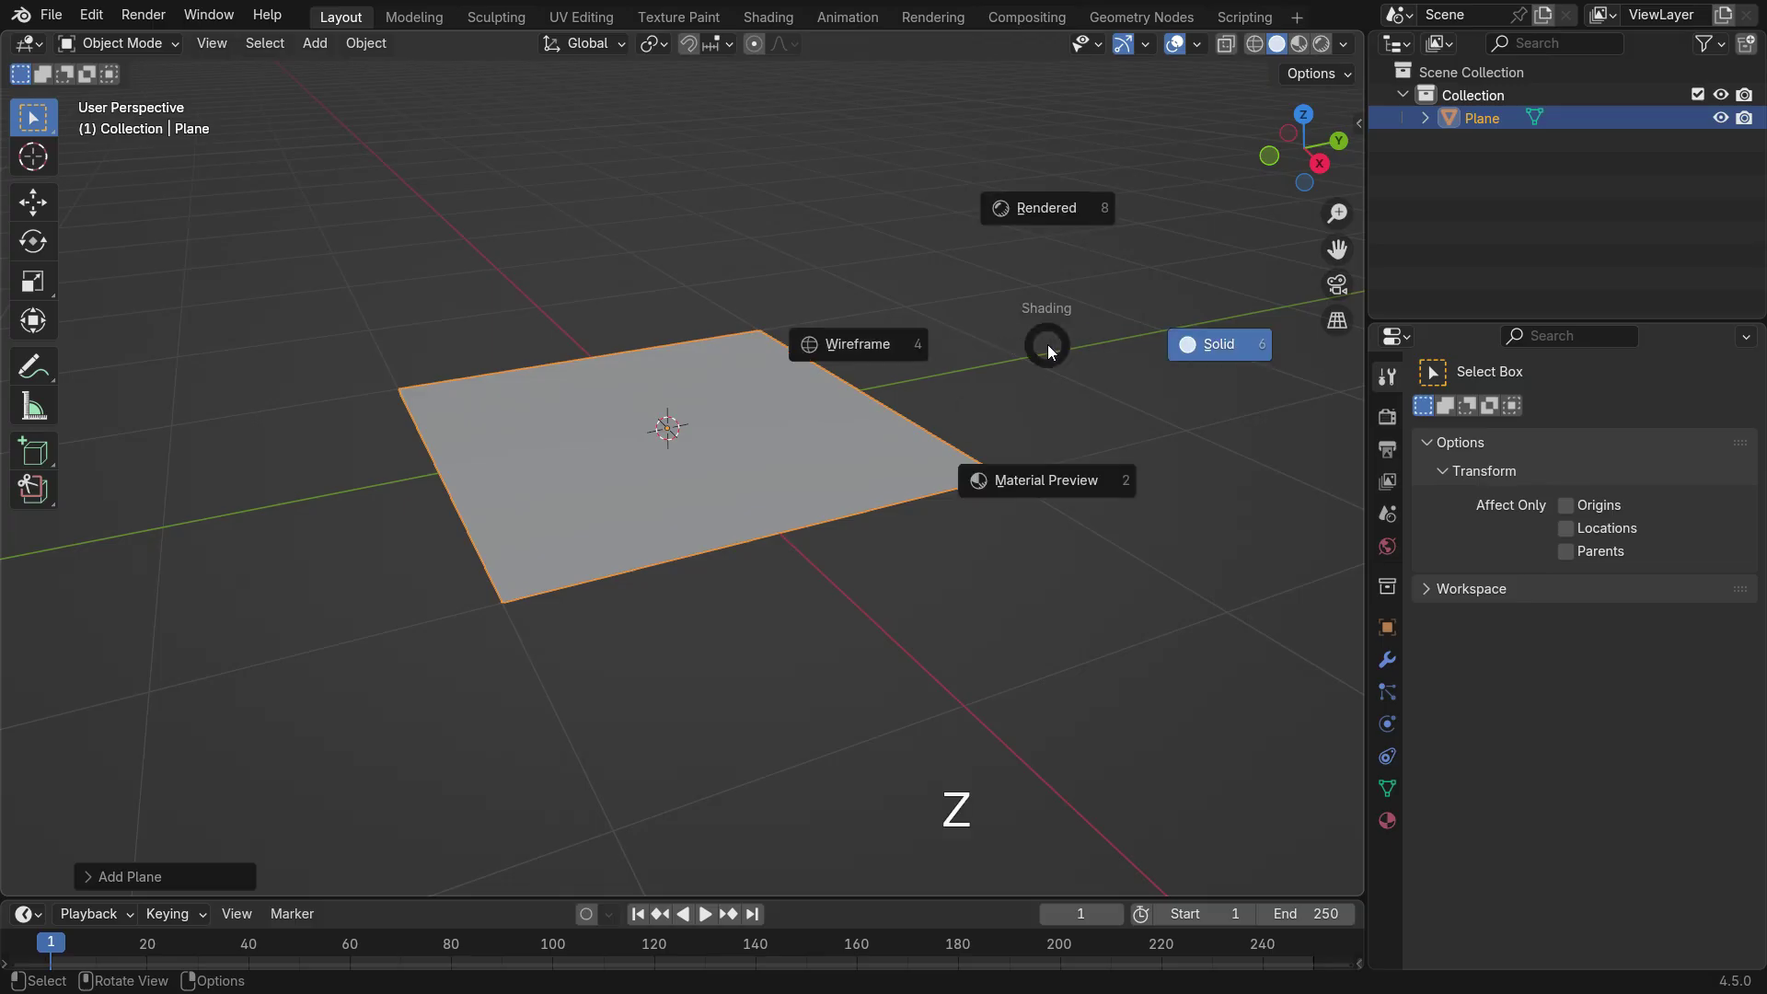
{"action": "left_click", "coordinate": [1068, 480]}
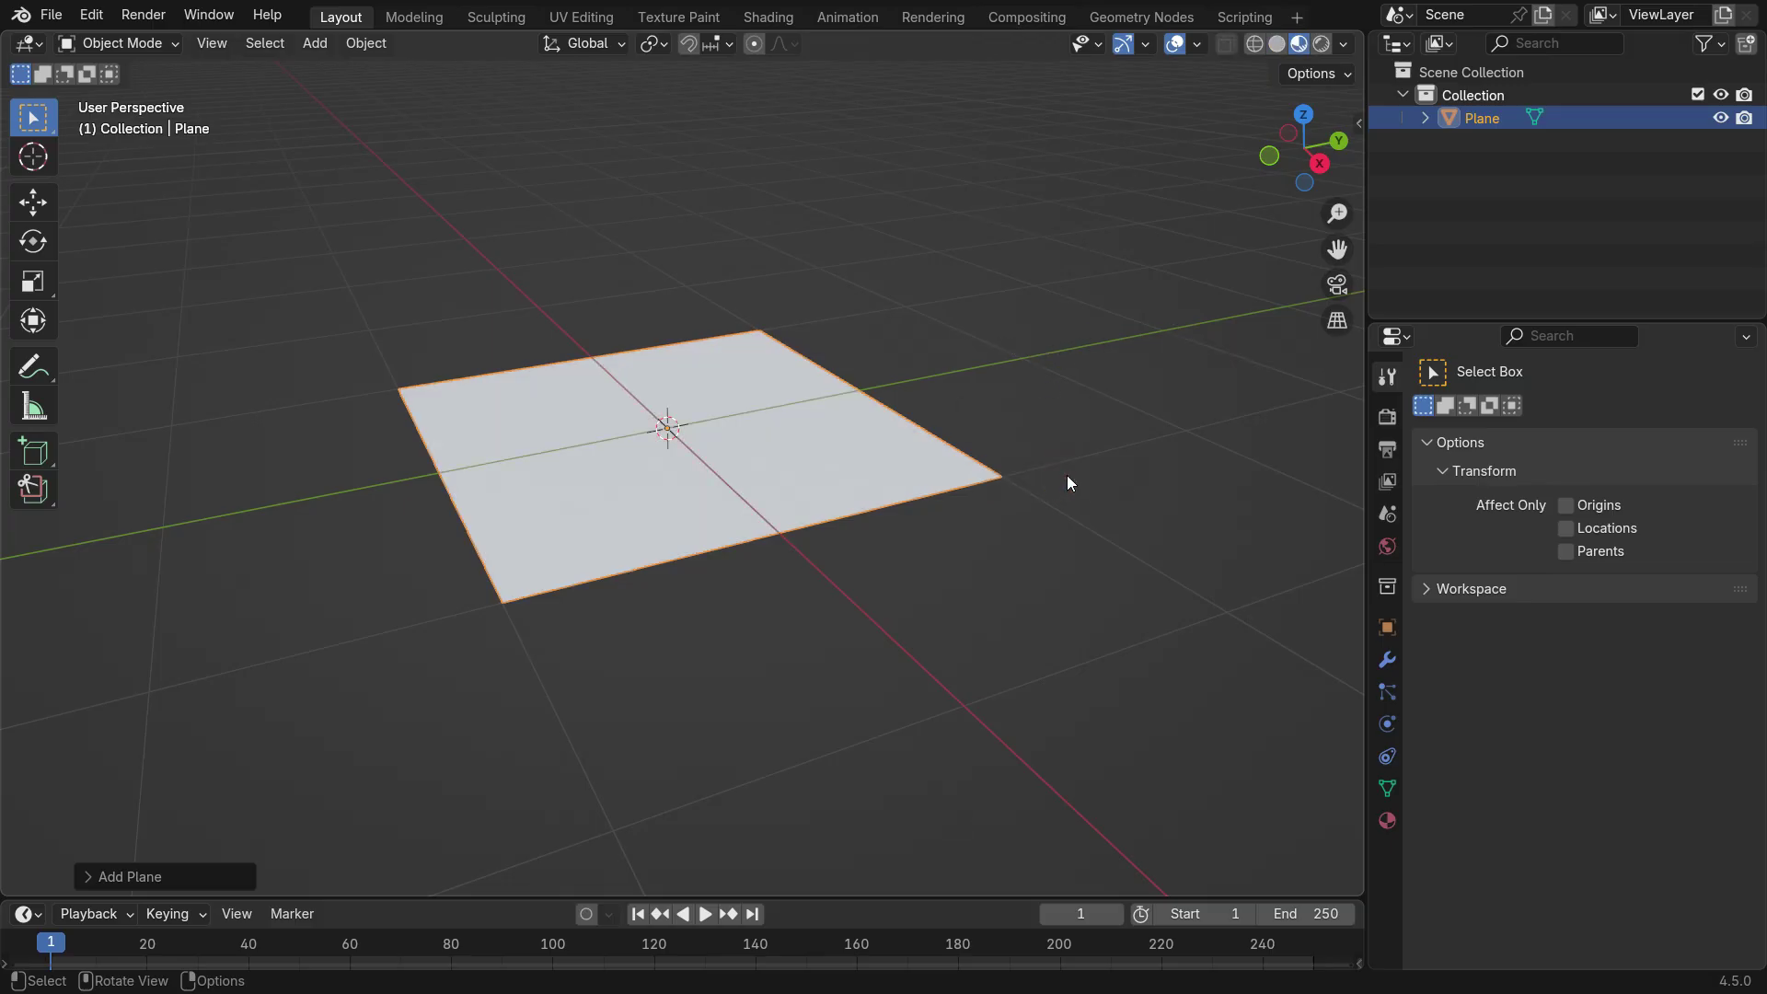
Enlarge the bottom timeline area and change it into a Shader Editor
{"action": "left_click_drag", "start_coordinate": [858, 898], "coordinate": [855, 562]}
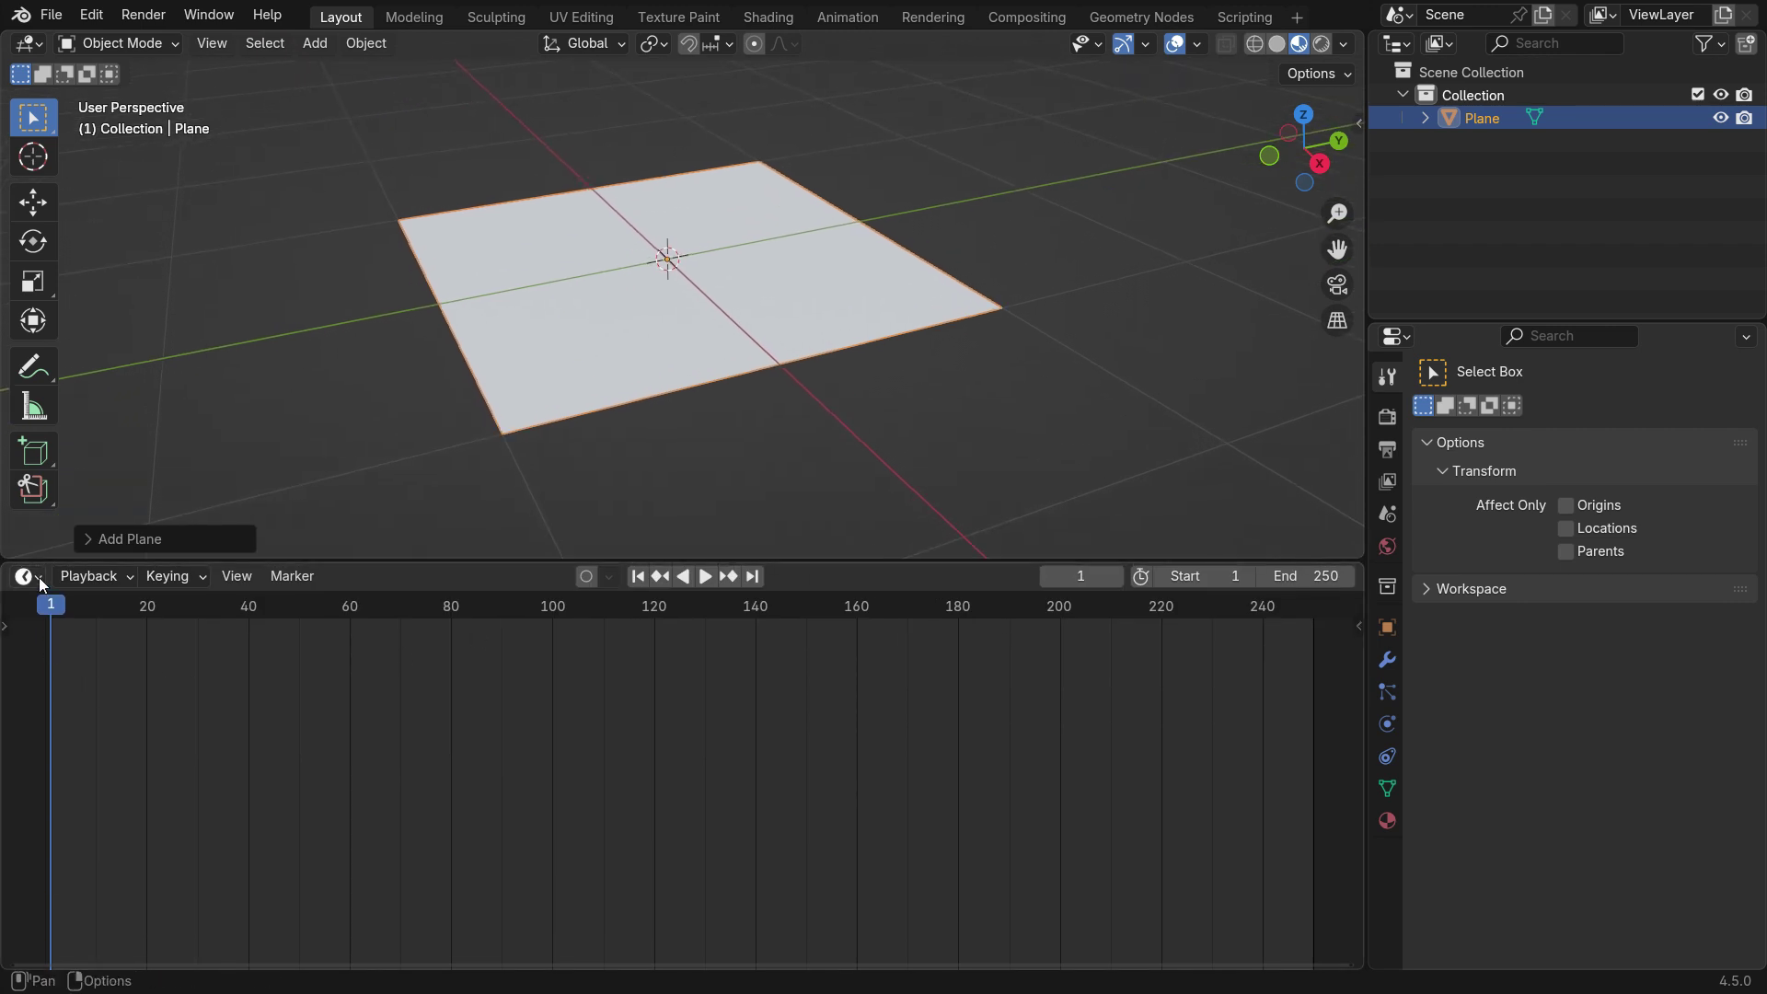
{"action": "left_click", "coordinate": [28, 577]}
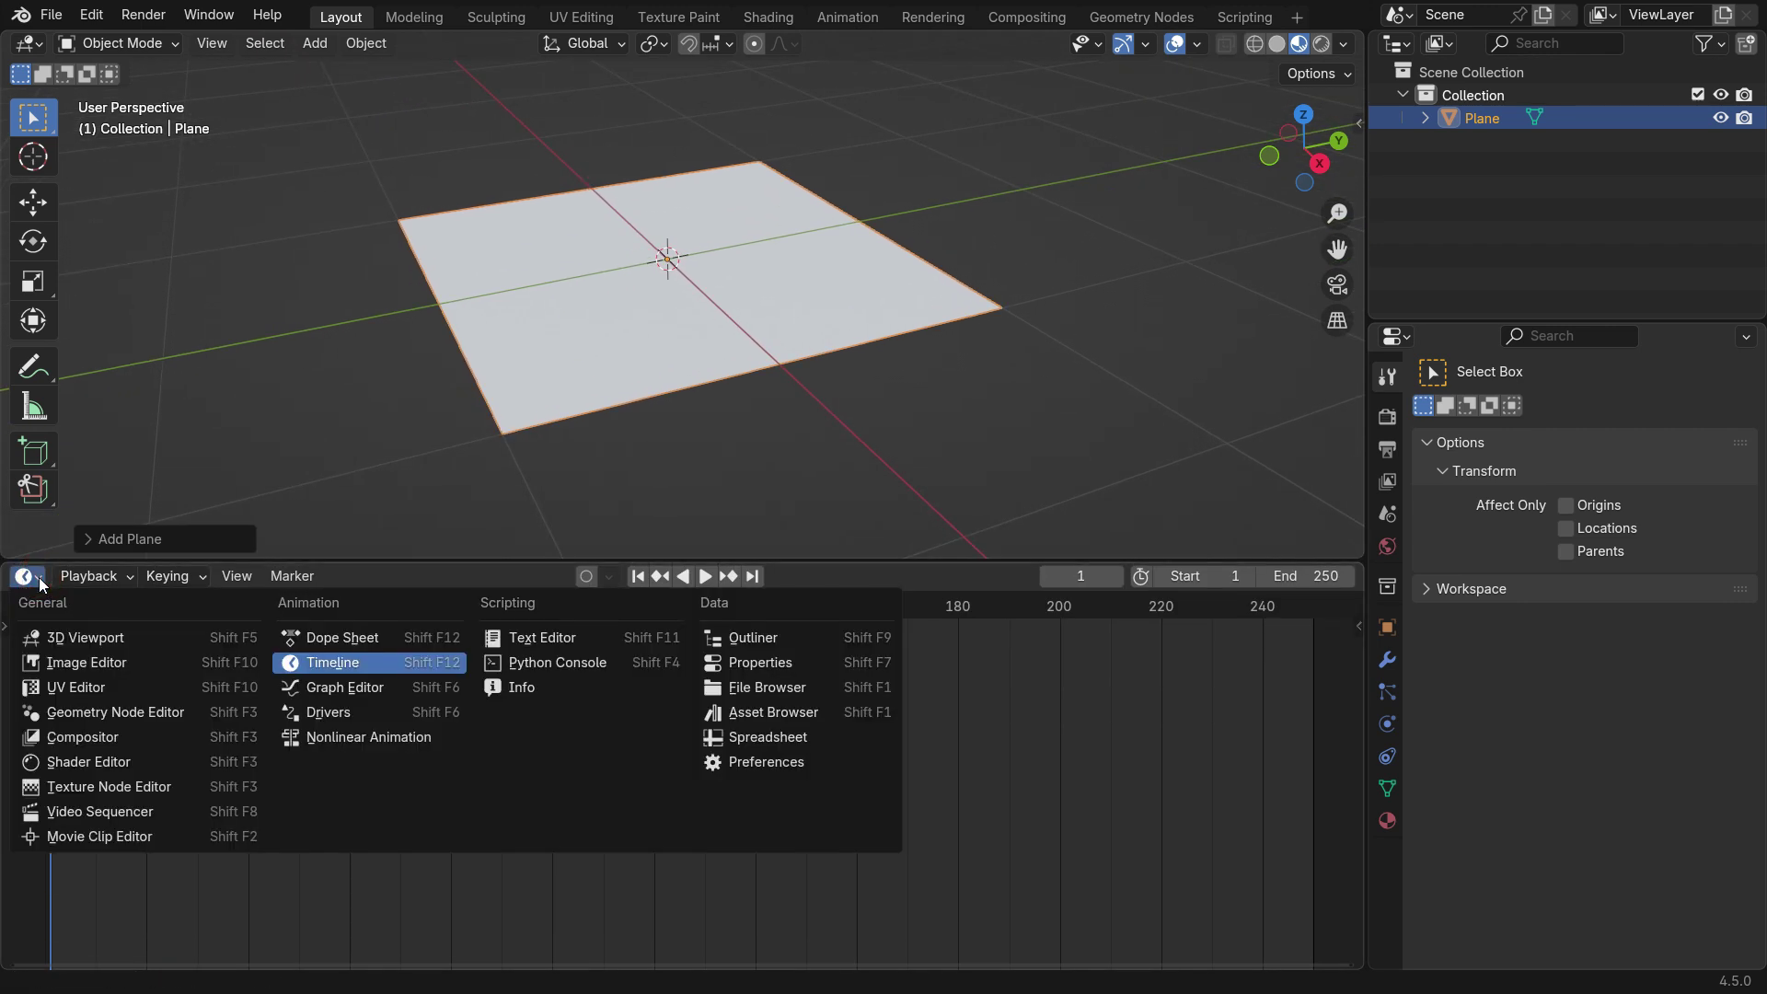
{"action": "left_click", "coordinate": [173, 762]}
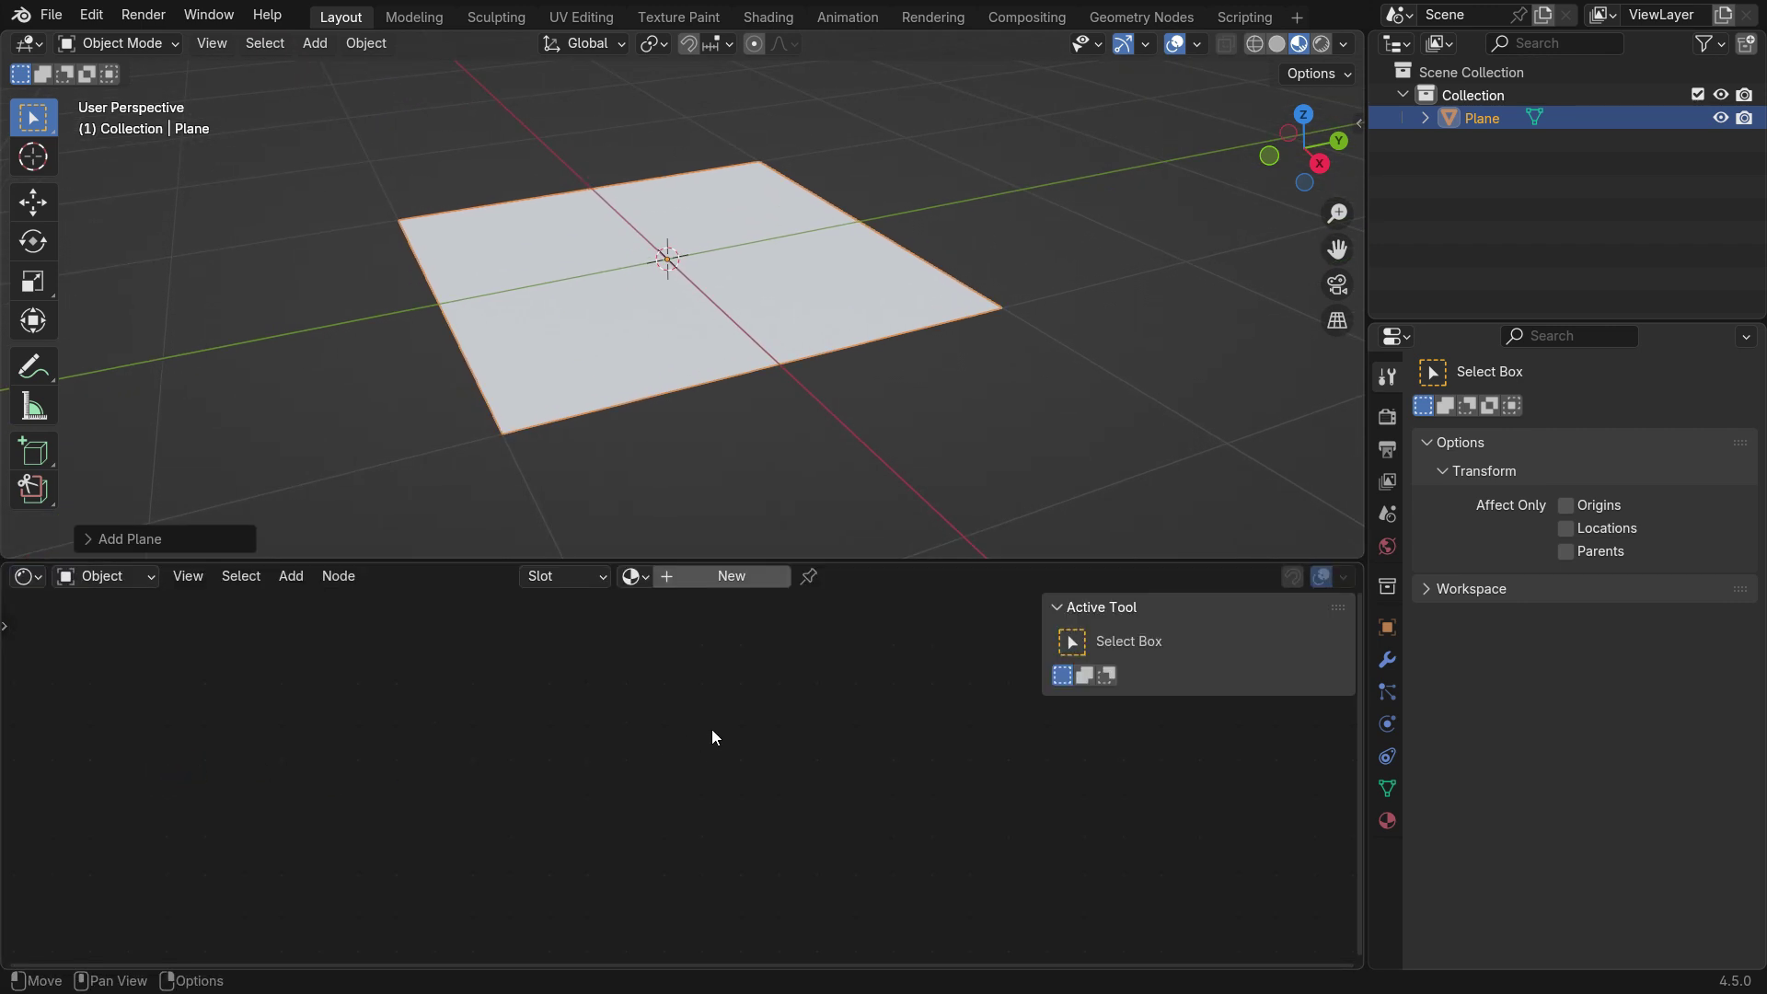
Create a new material for the plane named 'Paving Stones'
{"action": "key", "text": "n"}
{"action": "left_click", "coordinate": [683, 574]}
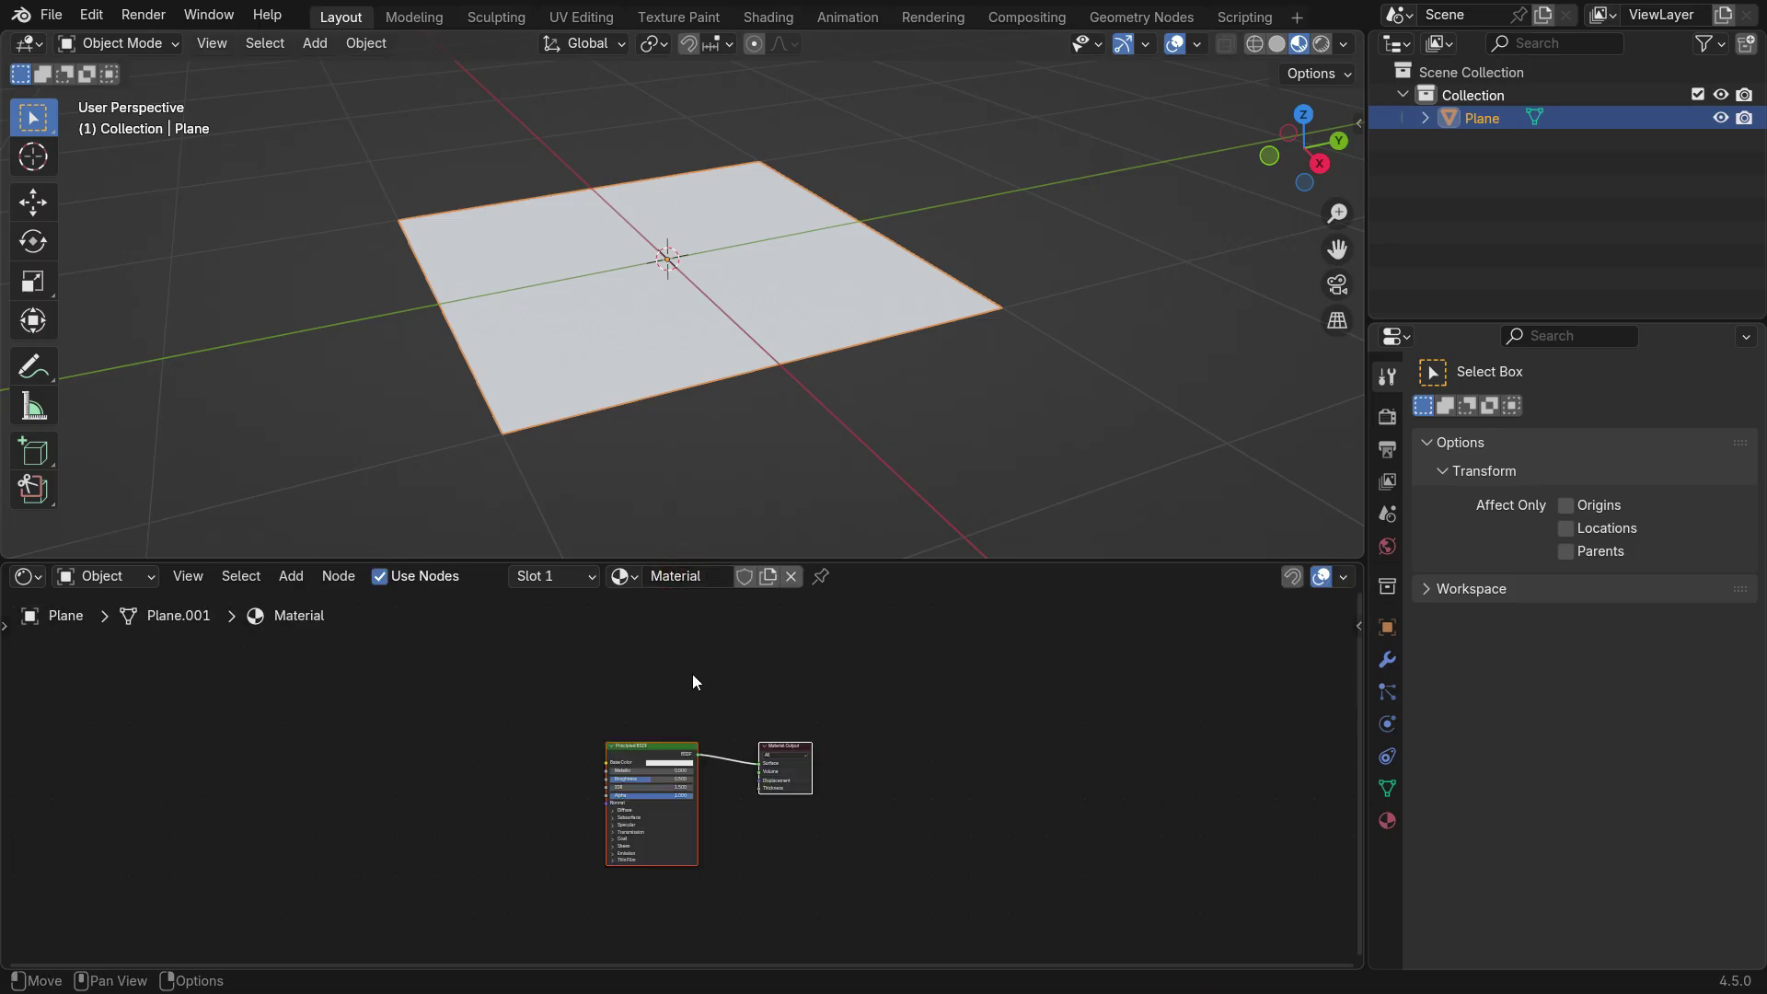
{"action": "scroll", "coordinate": [630, 817], "scroll_direction": "up", "scroll_amount": 4}
{"action": "left_click", "coordinate": [682, 576]}
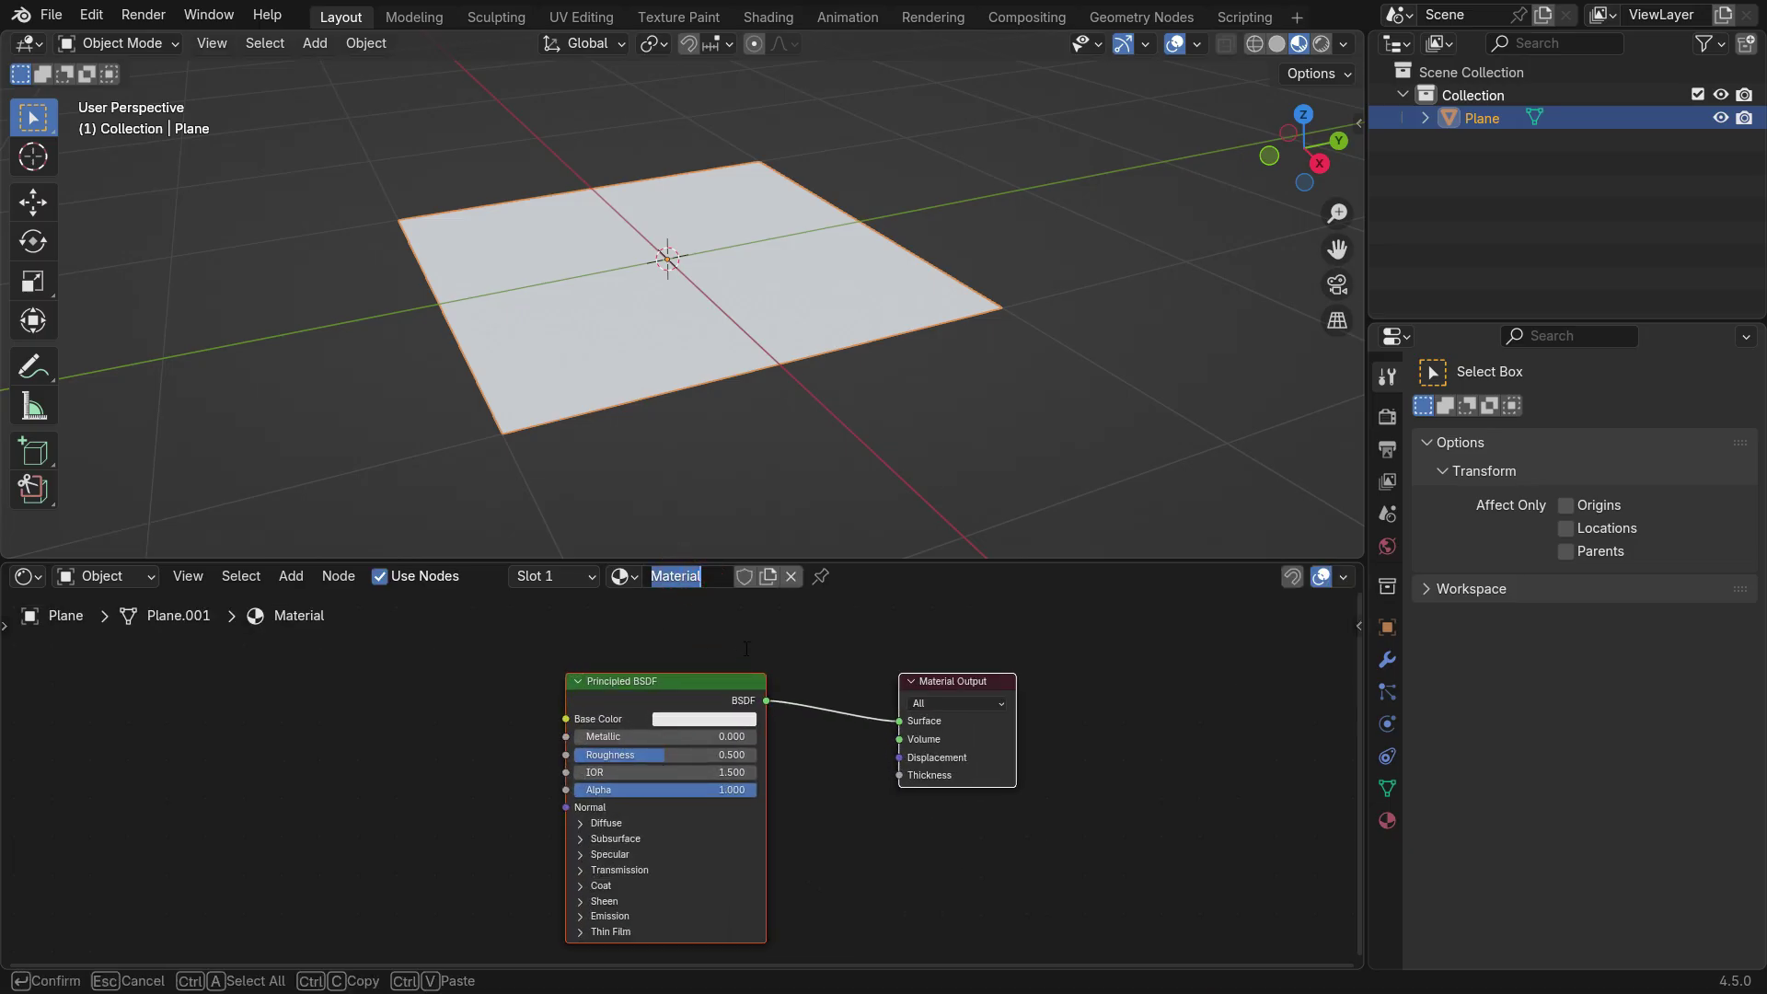
{"action": "type", "text": "Paving Stones"}
{"action": "key", "text": "Return"}
Set the Base Color to a saturated red and drag Roughness down toward 0
{"action": "scroll", "coordinate": [656, 689], "scroll_direction": "up", "scroll_amount": 4}
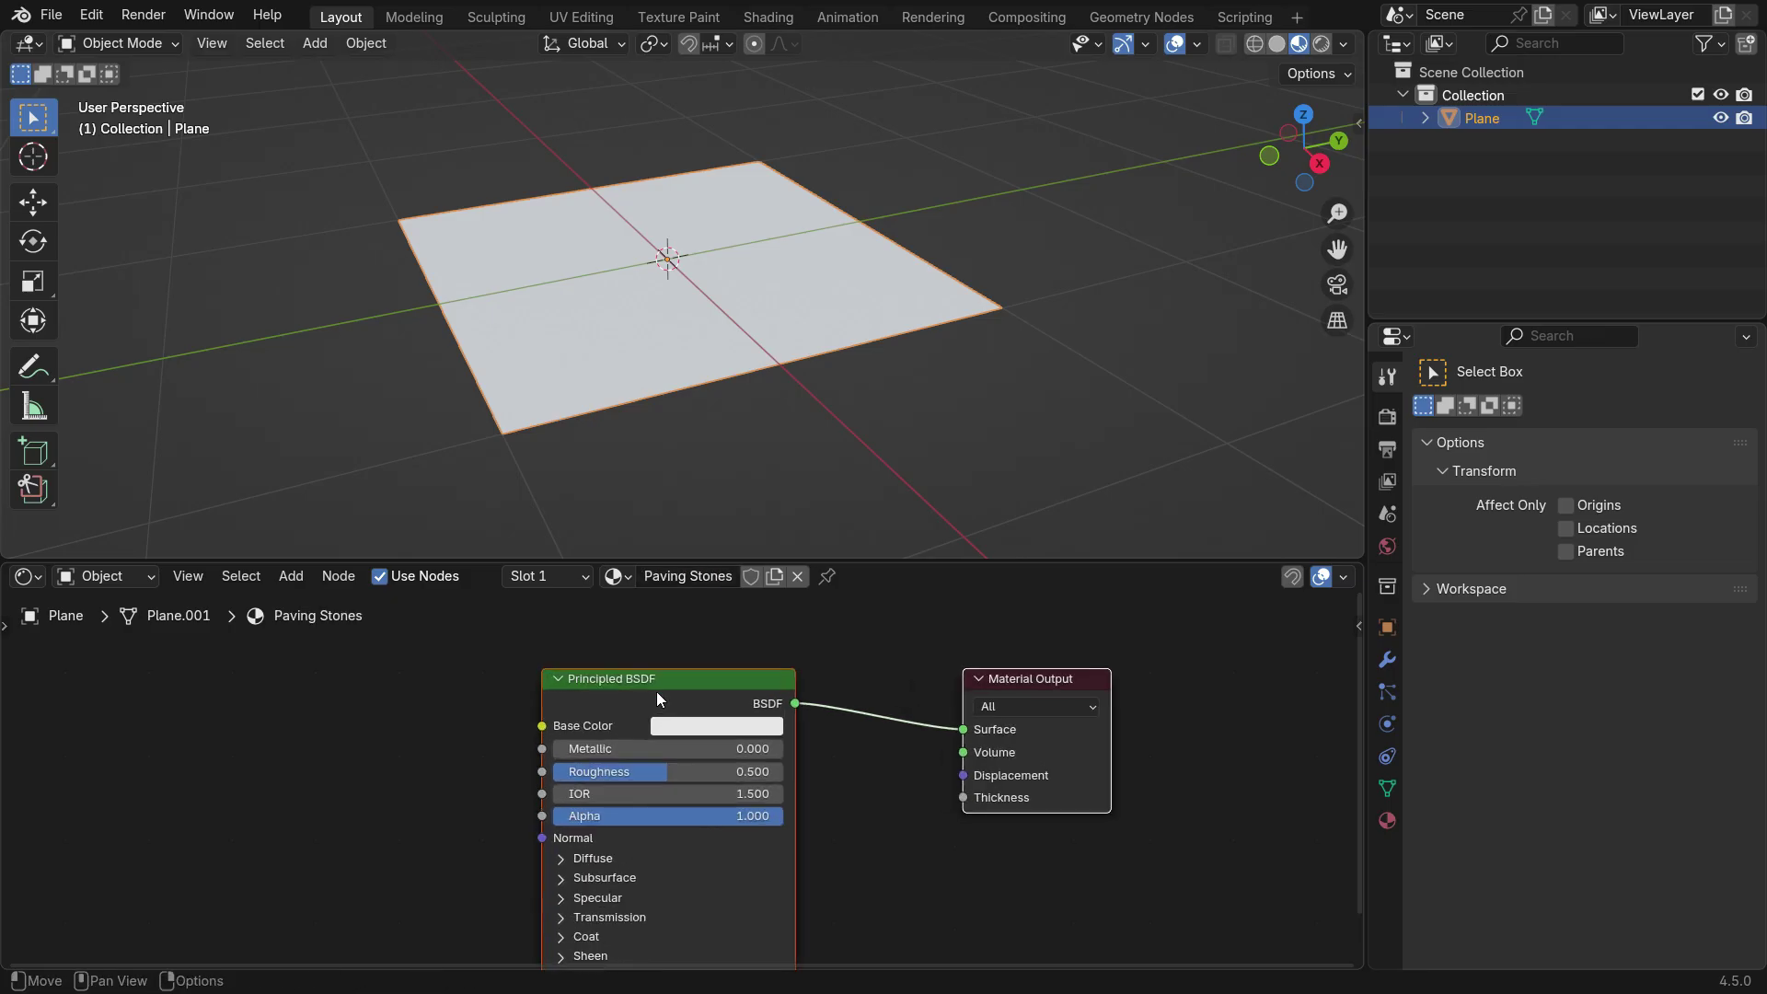
{"action": "middle_click_drag", "start_coordinate": [648, 680], "coordinate": [664, 654]}
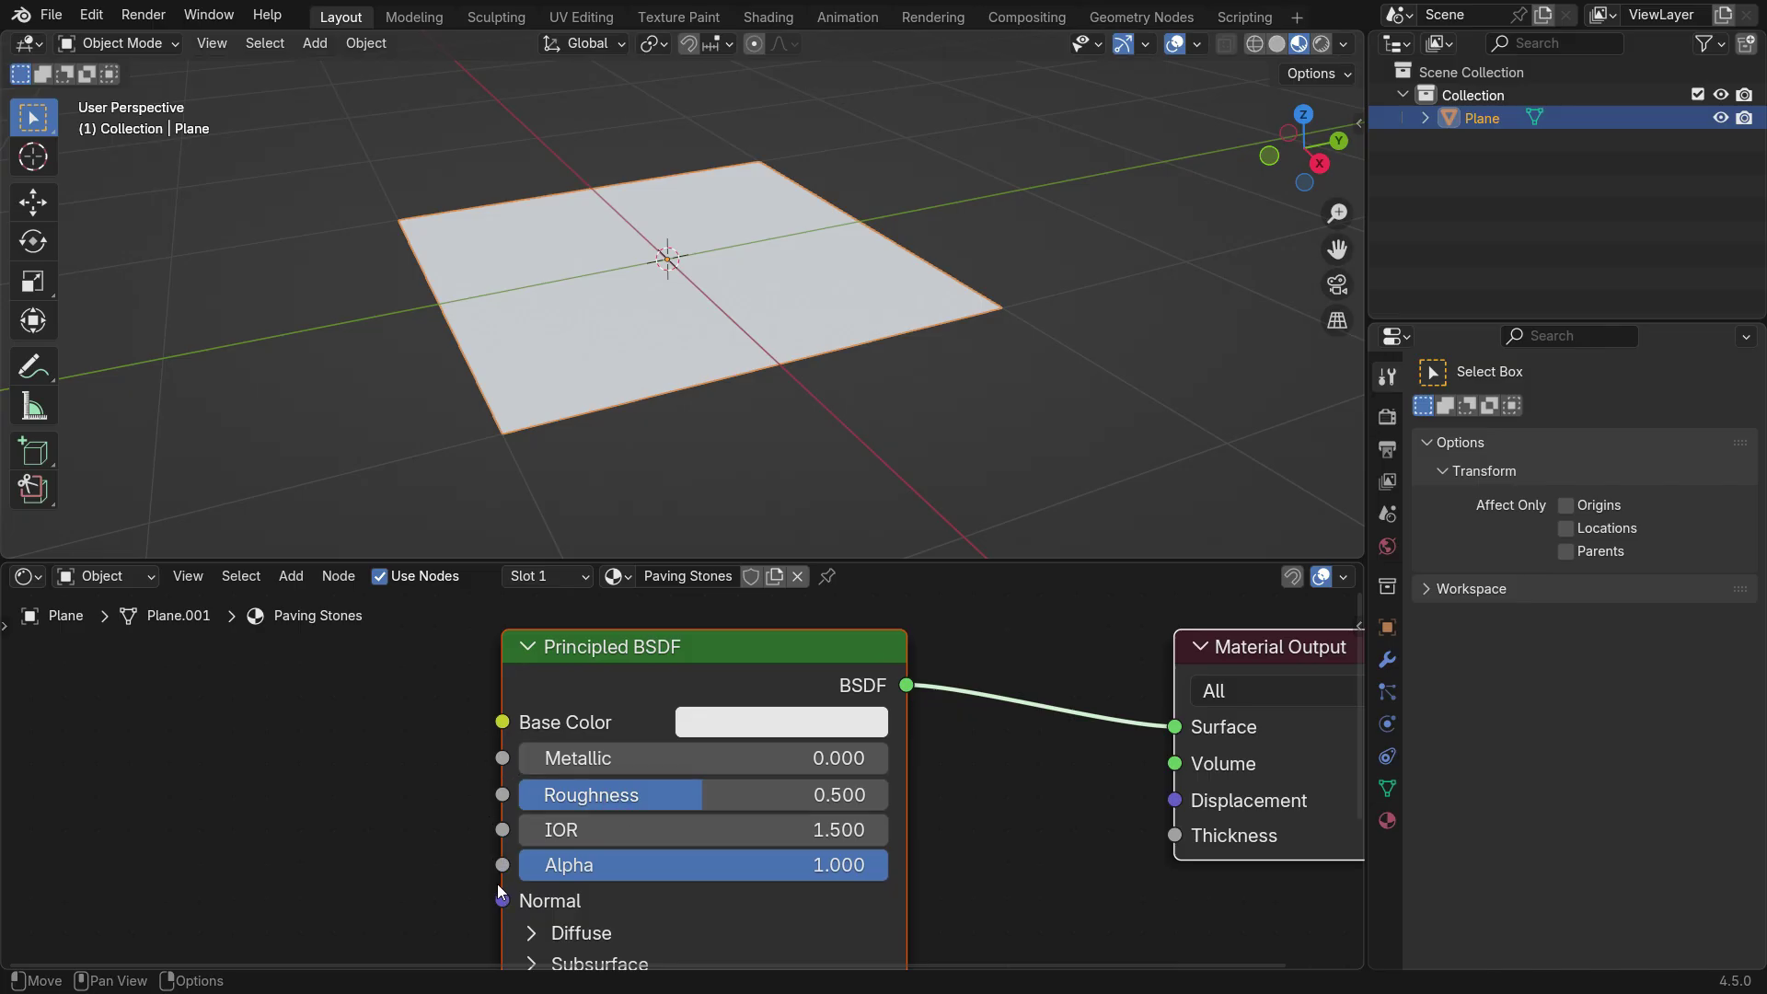
{"action": "left_click", "coordinate": [764, 721]}
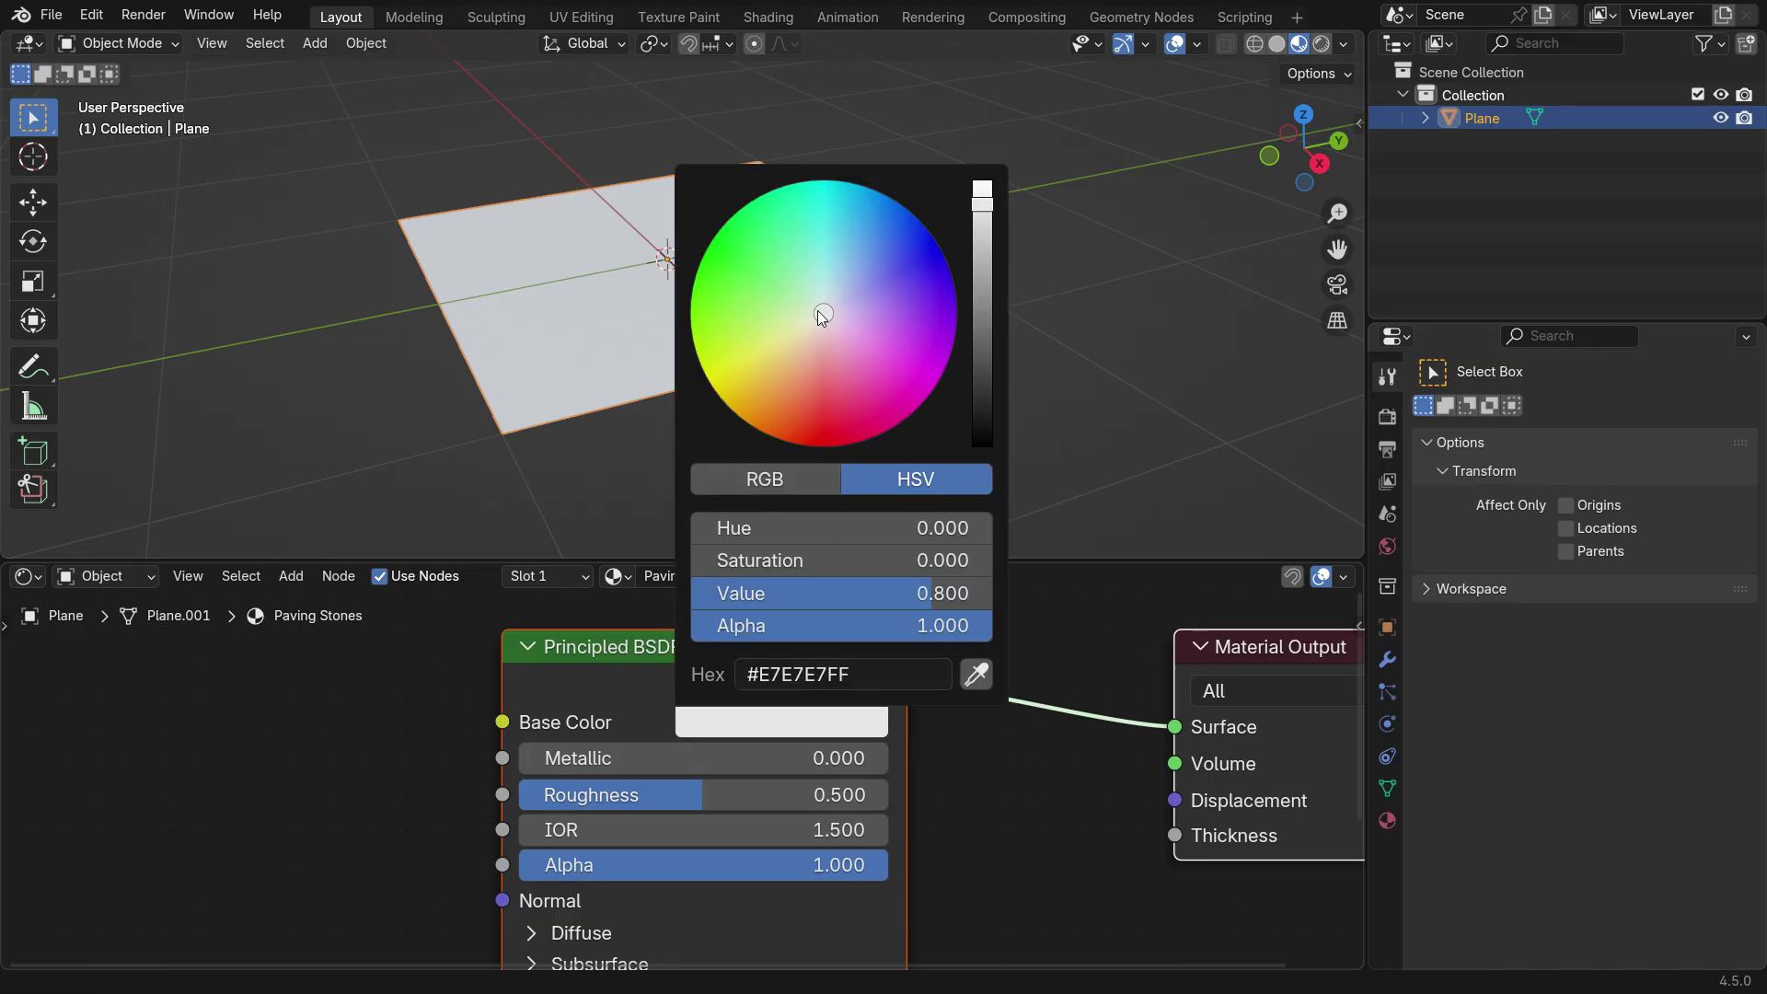
{"action": "left_click_drag", "start_coordinate": [822, 314], "coordinate": [807, 446]}
{"action": "scroll", "coordinate": [609, 392], "scroll_direction": "up", "scroll_amount": 1}
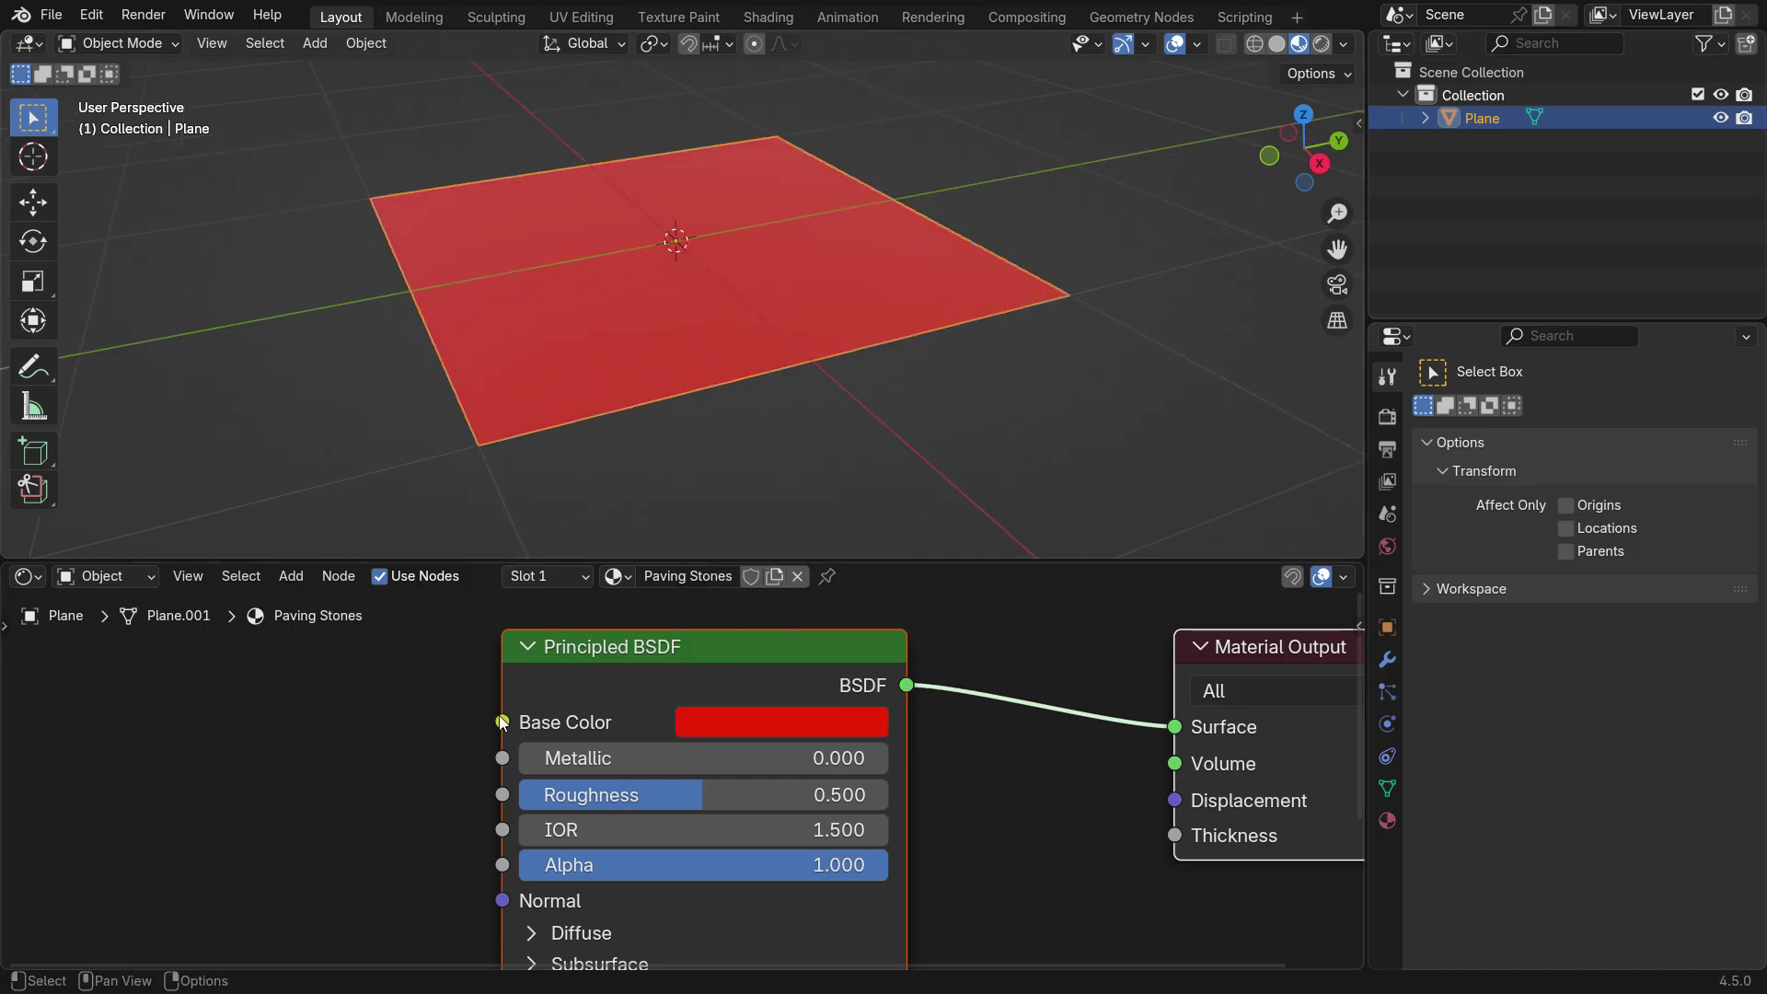
{"action": "left_click_drag", "start_coordinate": [681, 795], "coordinate": [368, 795]}
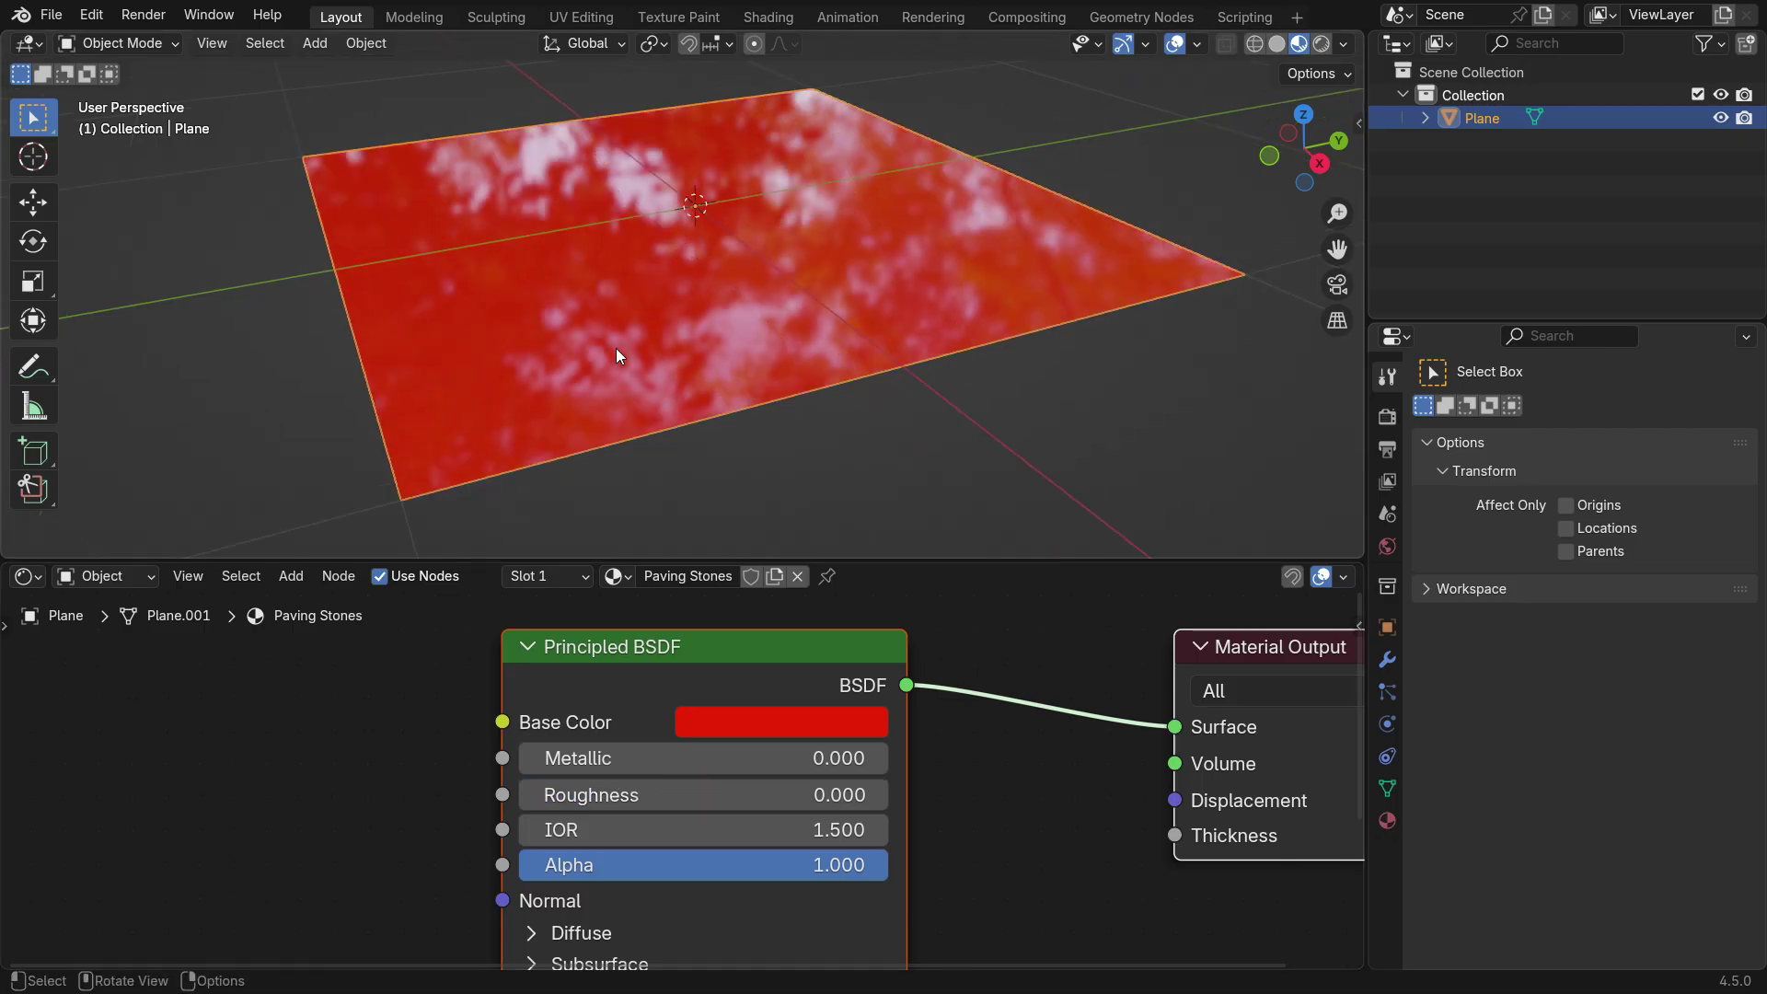
Check the glossy reflections, then raise Roughness to 0.502
{"action": "middle_click_drag", "start_coordinate": [616, 348], "coordinate": [571, 346]}
{"action": "left_click_drag", "start_coordinate": [571, 795], "coordinate": [756, 795]}
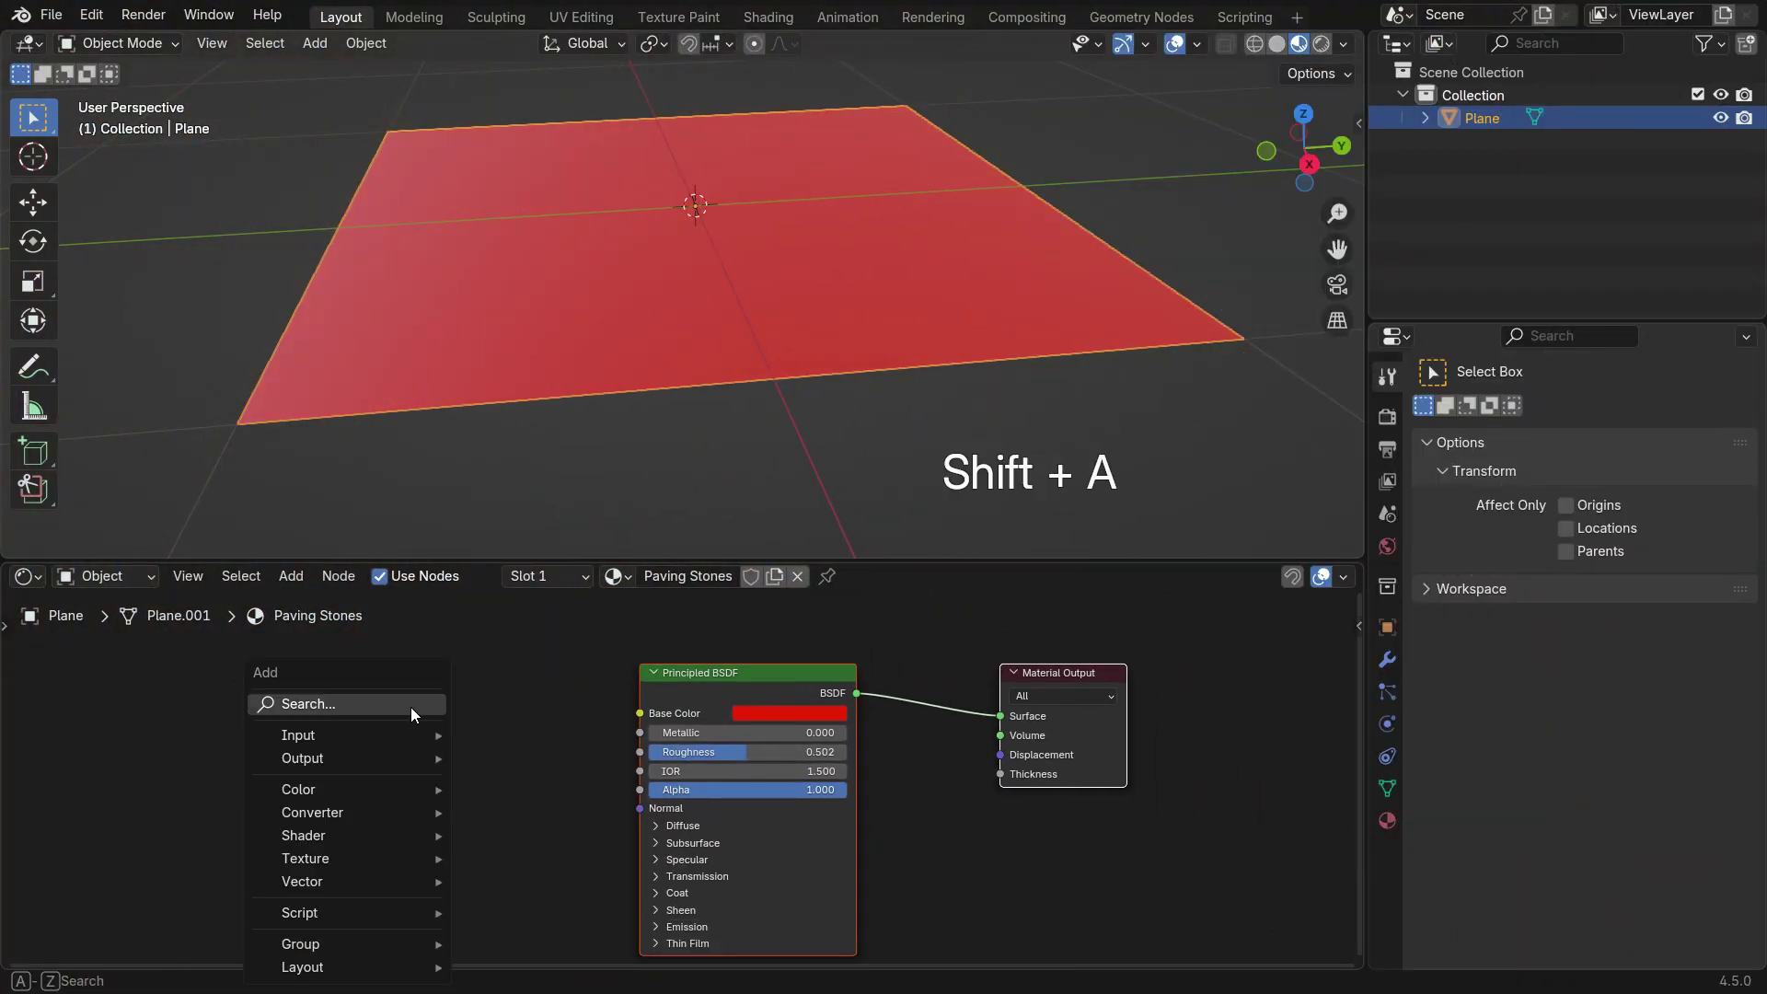
Add an Image Texture node to the shader editor via search
{"action": "left_click", "coordinate": [411, 706]}
{"action": "type", "text": "image"}
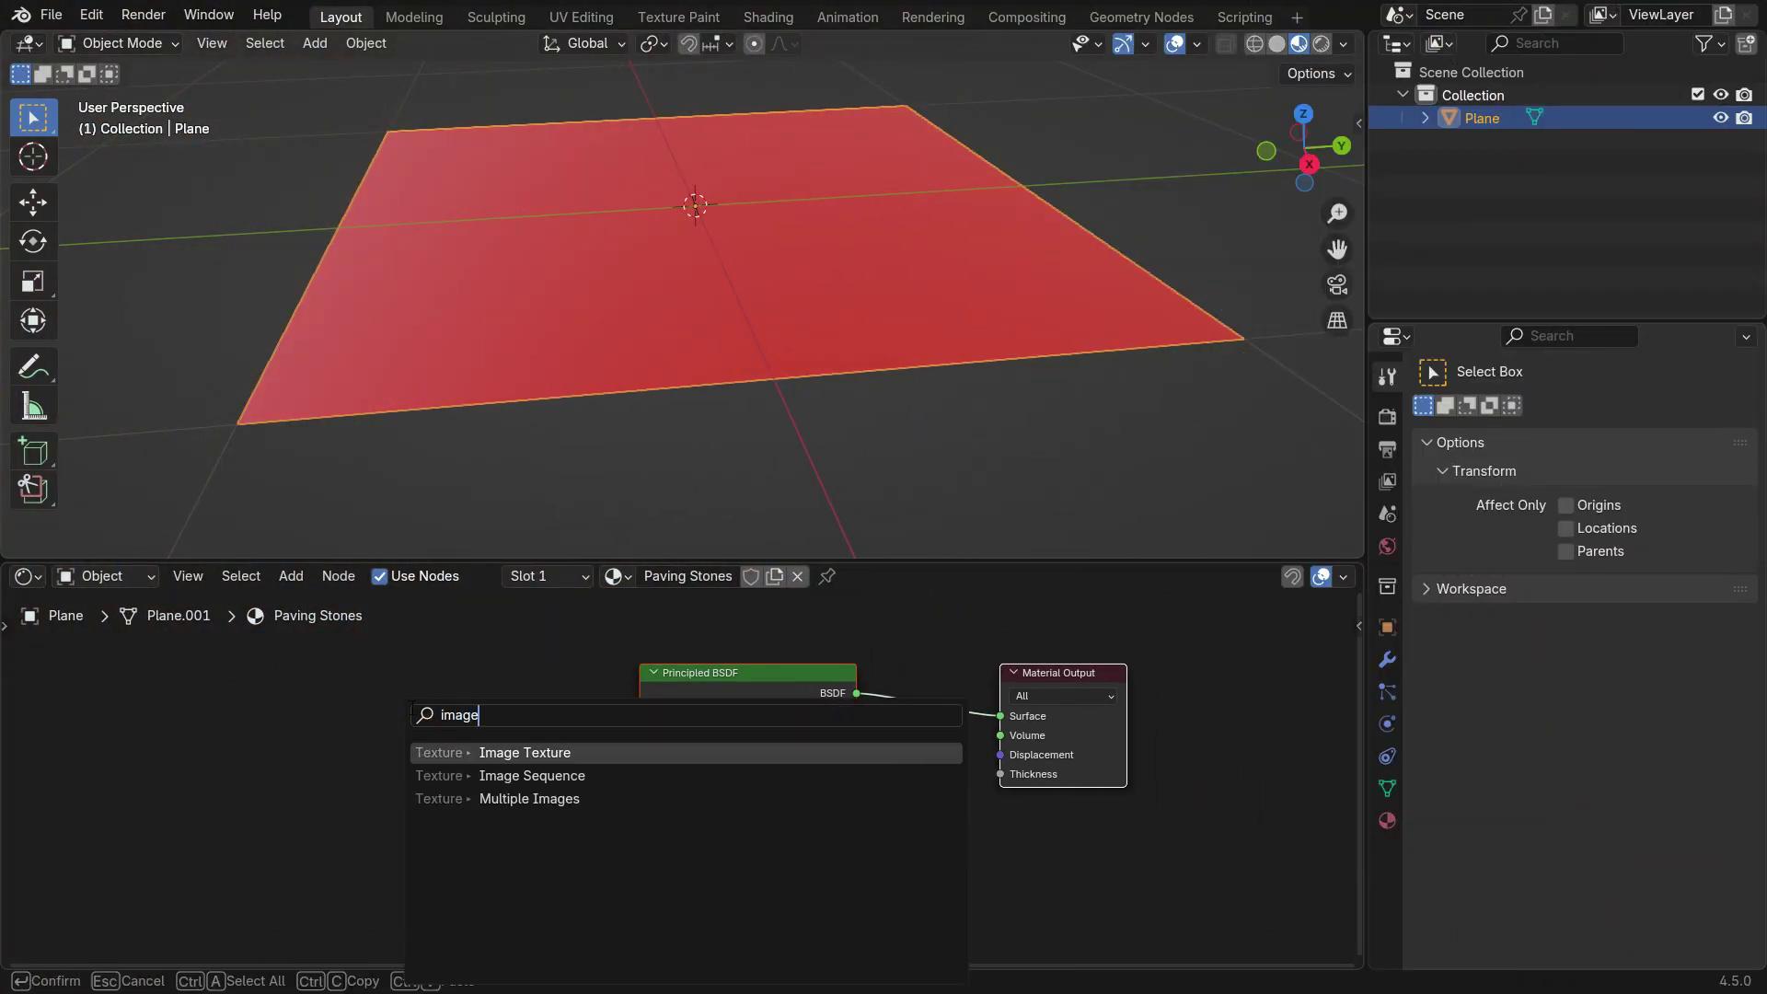
{"action": "key", "text": "Return"}
{"action": "left_click", "coordinate": [394, 809]}
{"action": "scroll", "coordinate": [394, 810], "scroll_direction": "up", "scroll_amount": 2}
Load PavingStones142_4K-PNG_Color.png from Downloads and connect its Color to Base Color
{"action": "left_click", "coordinate": [521, 758]}
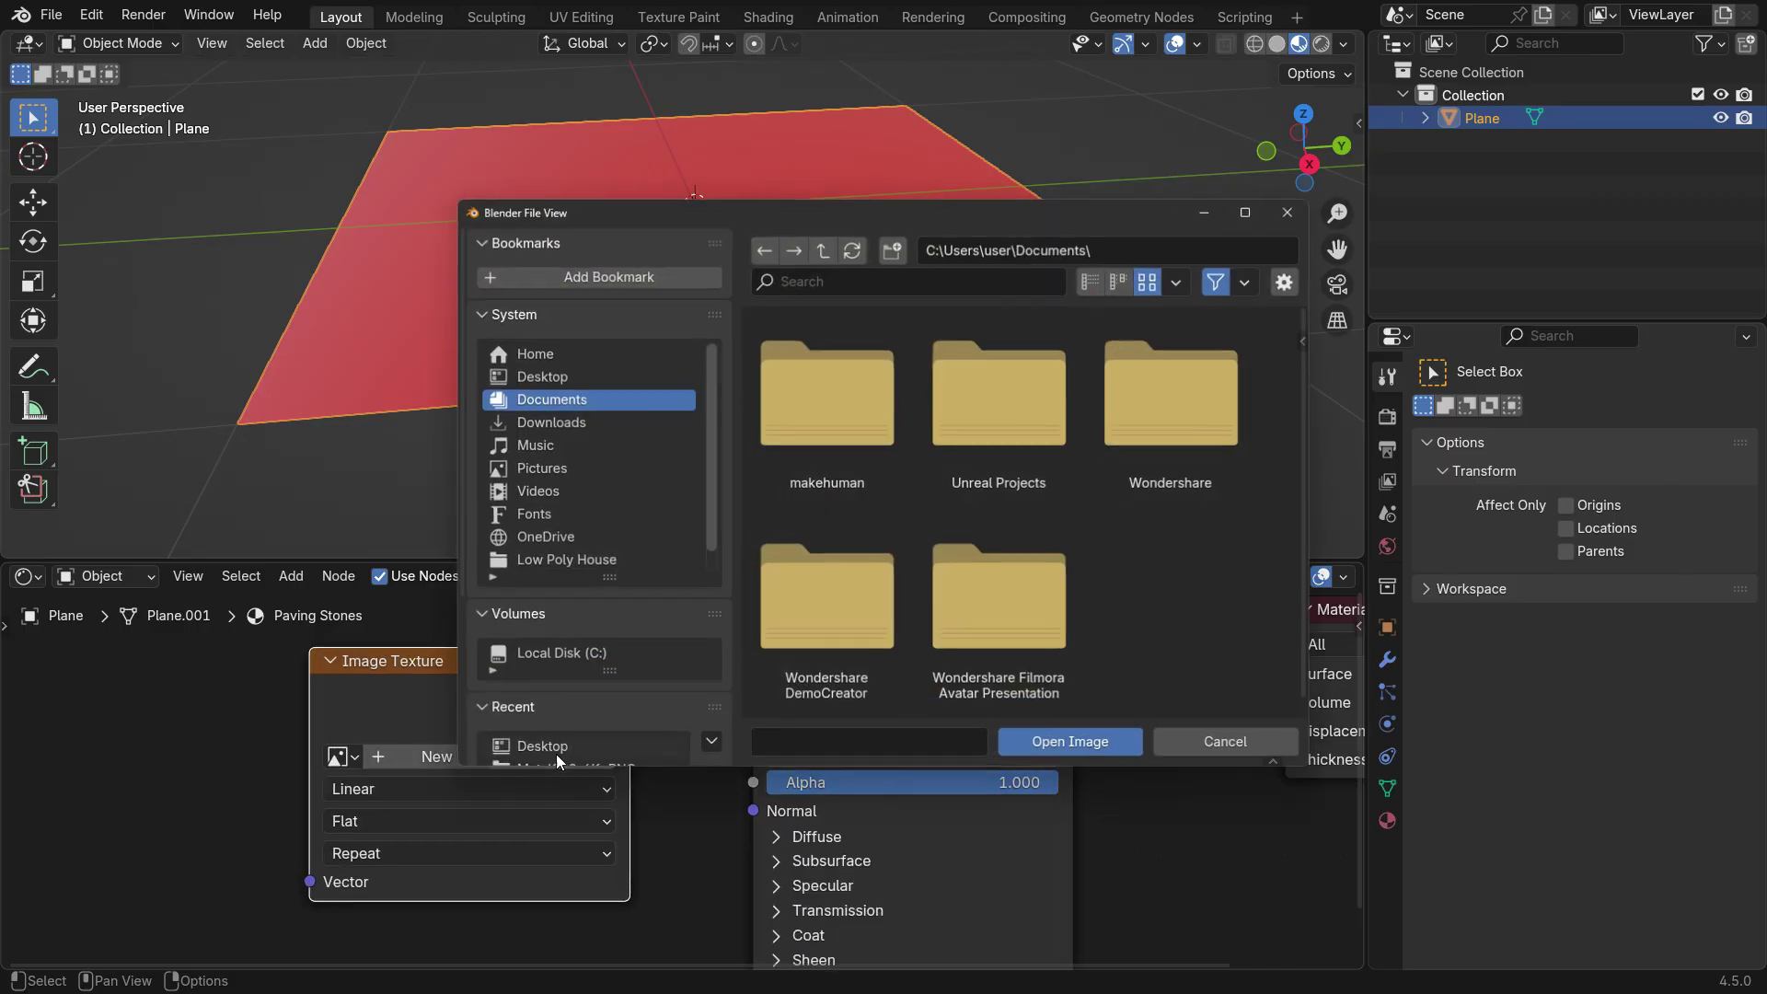
{"action": "left_click", "coordinate": [576, 420]}
{"action": "left_click", "coordinate": [881, 283]}
{"action": "type", "text": "paving"}
{"action": "double_click", "coordinate": [841, 398]}
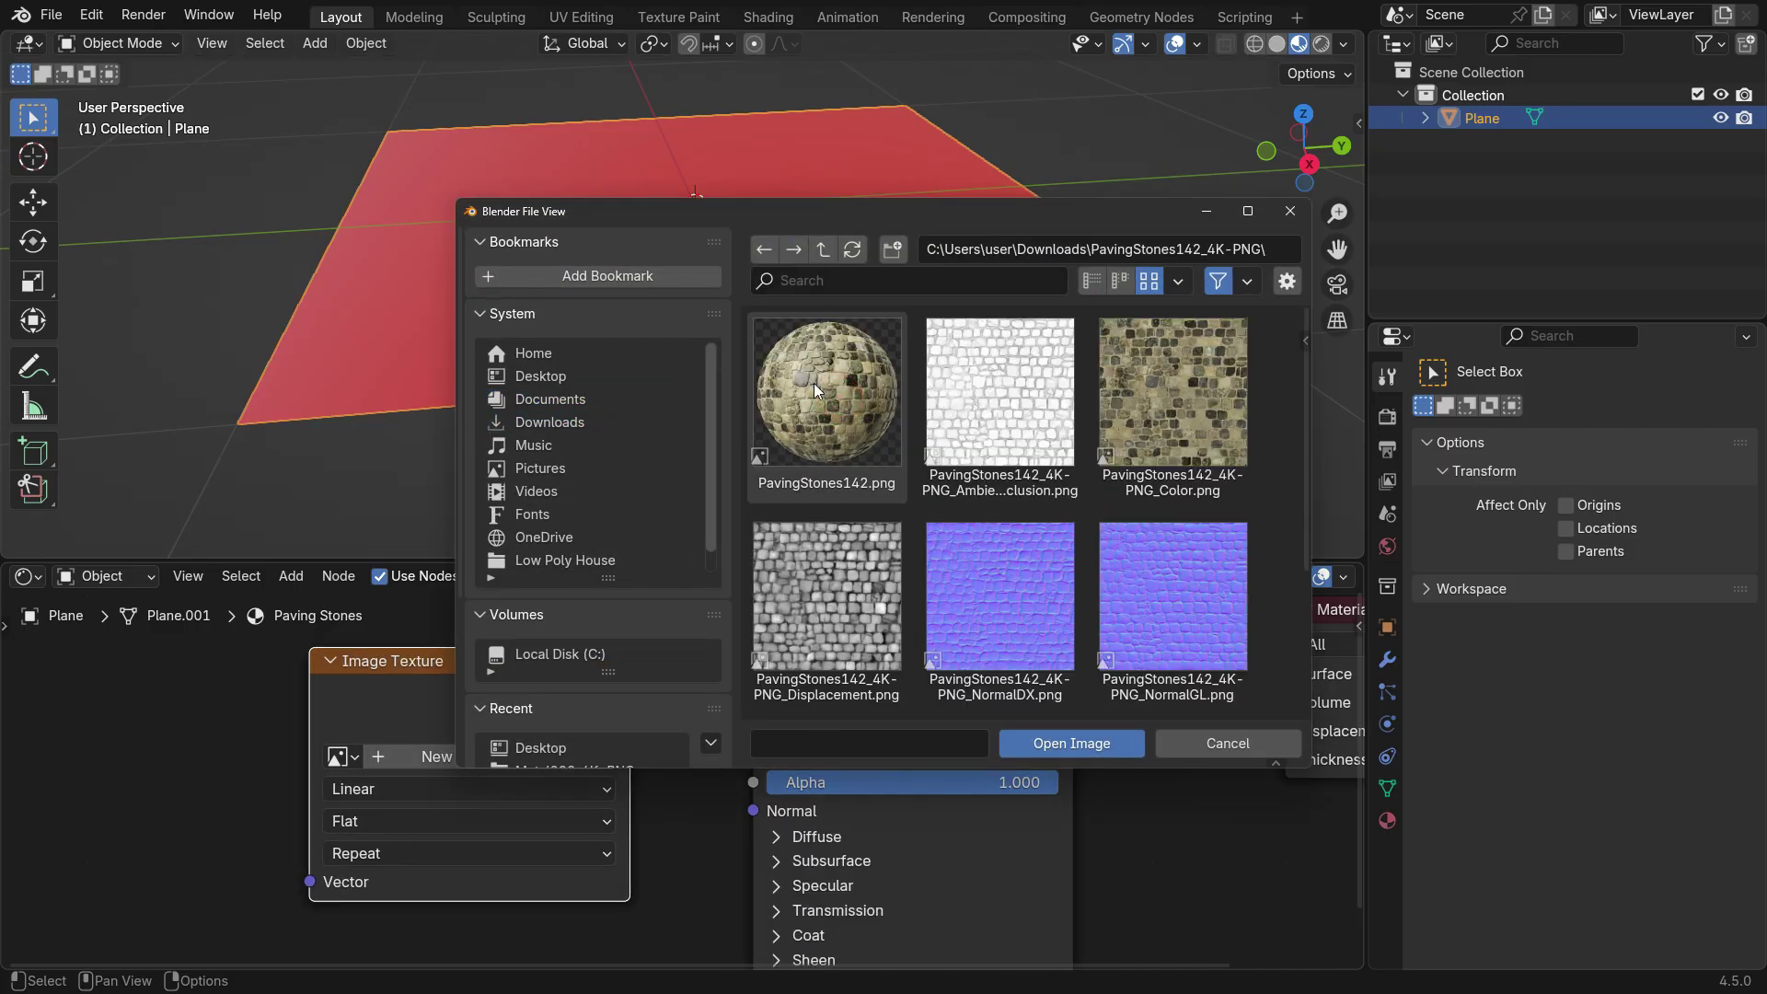
{"action": "left_click", "coordinate": [1198, 390]}
{"action": "left_click", "coordinate": [1071, 744]}
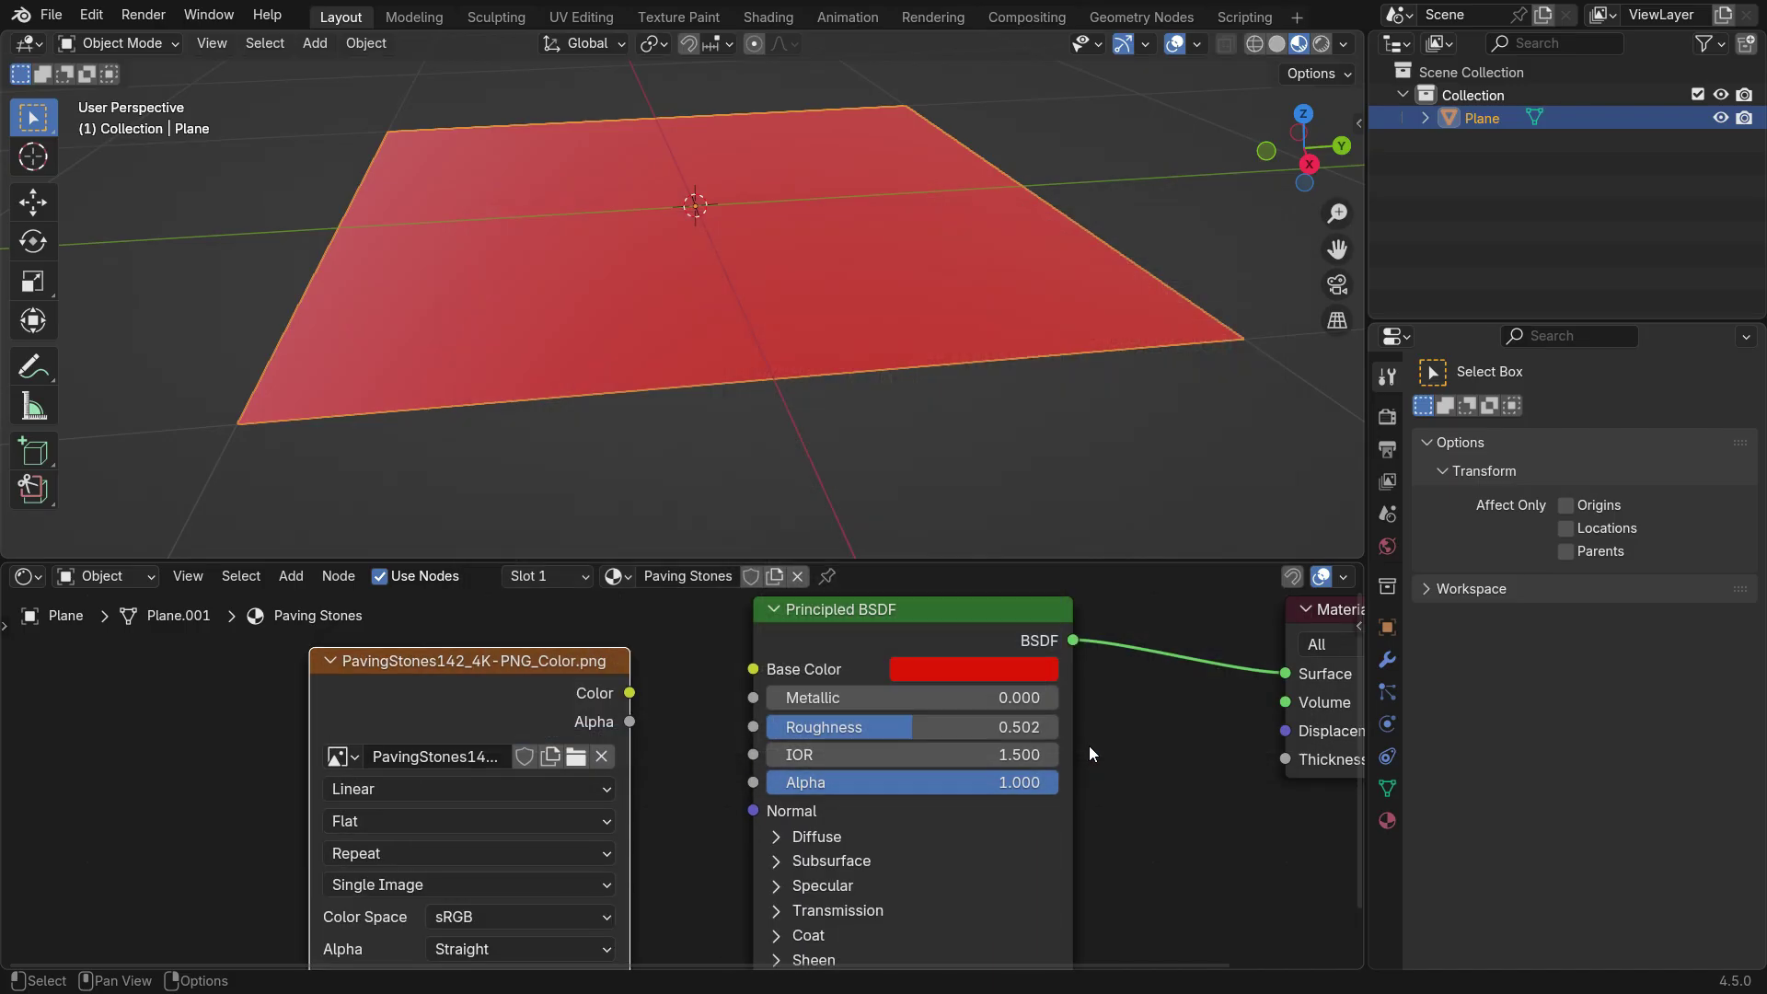
{"action": "left_click_drag", "start_coordinate": [631, 697], "coordinate": [763, 675]}
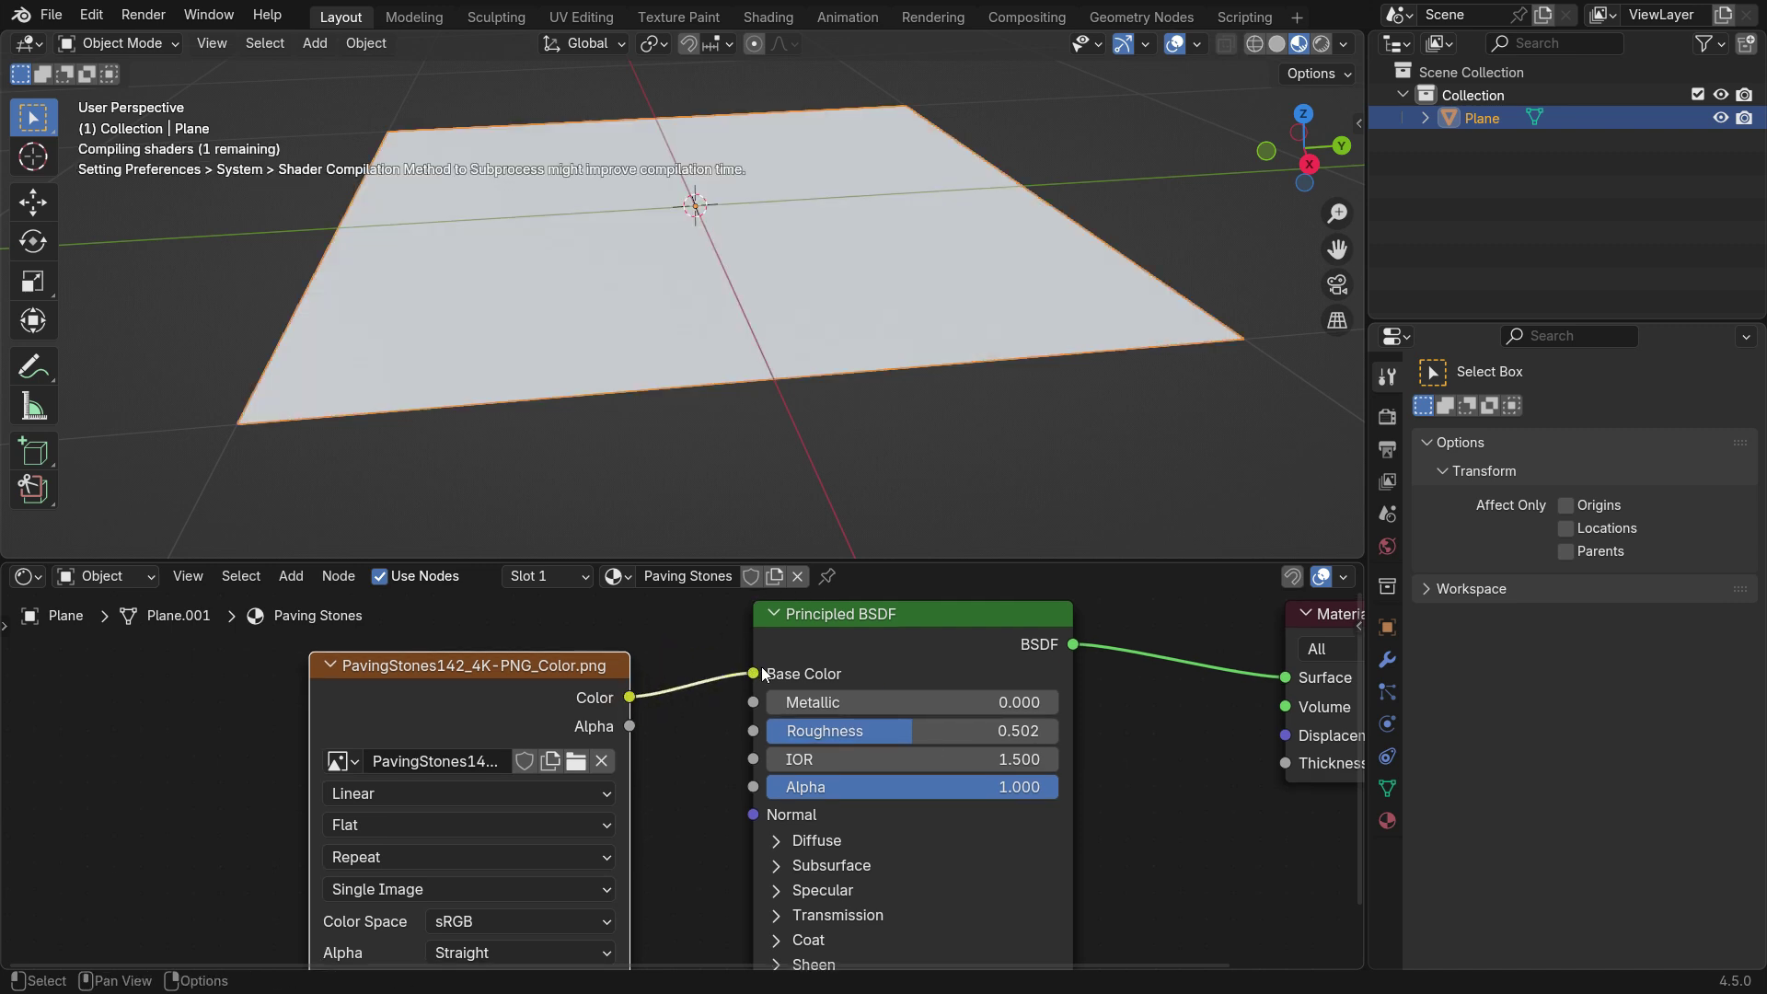
{"action": "middle_click_drag", "start_coordinate": [705, 363], "coordinate": [948, 291]}
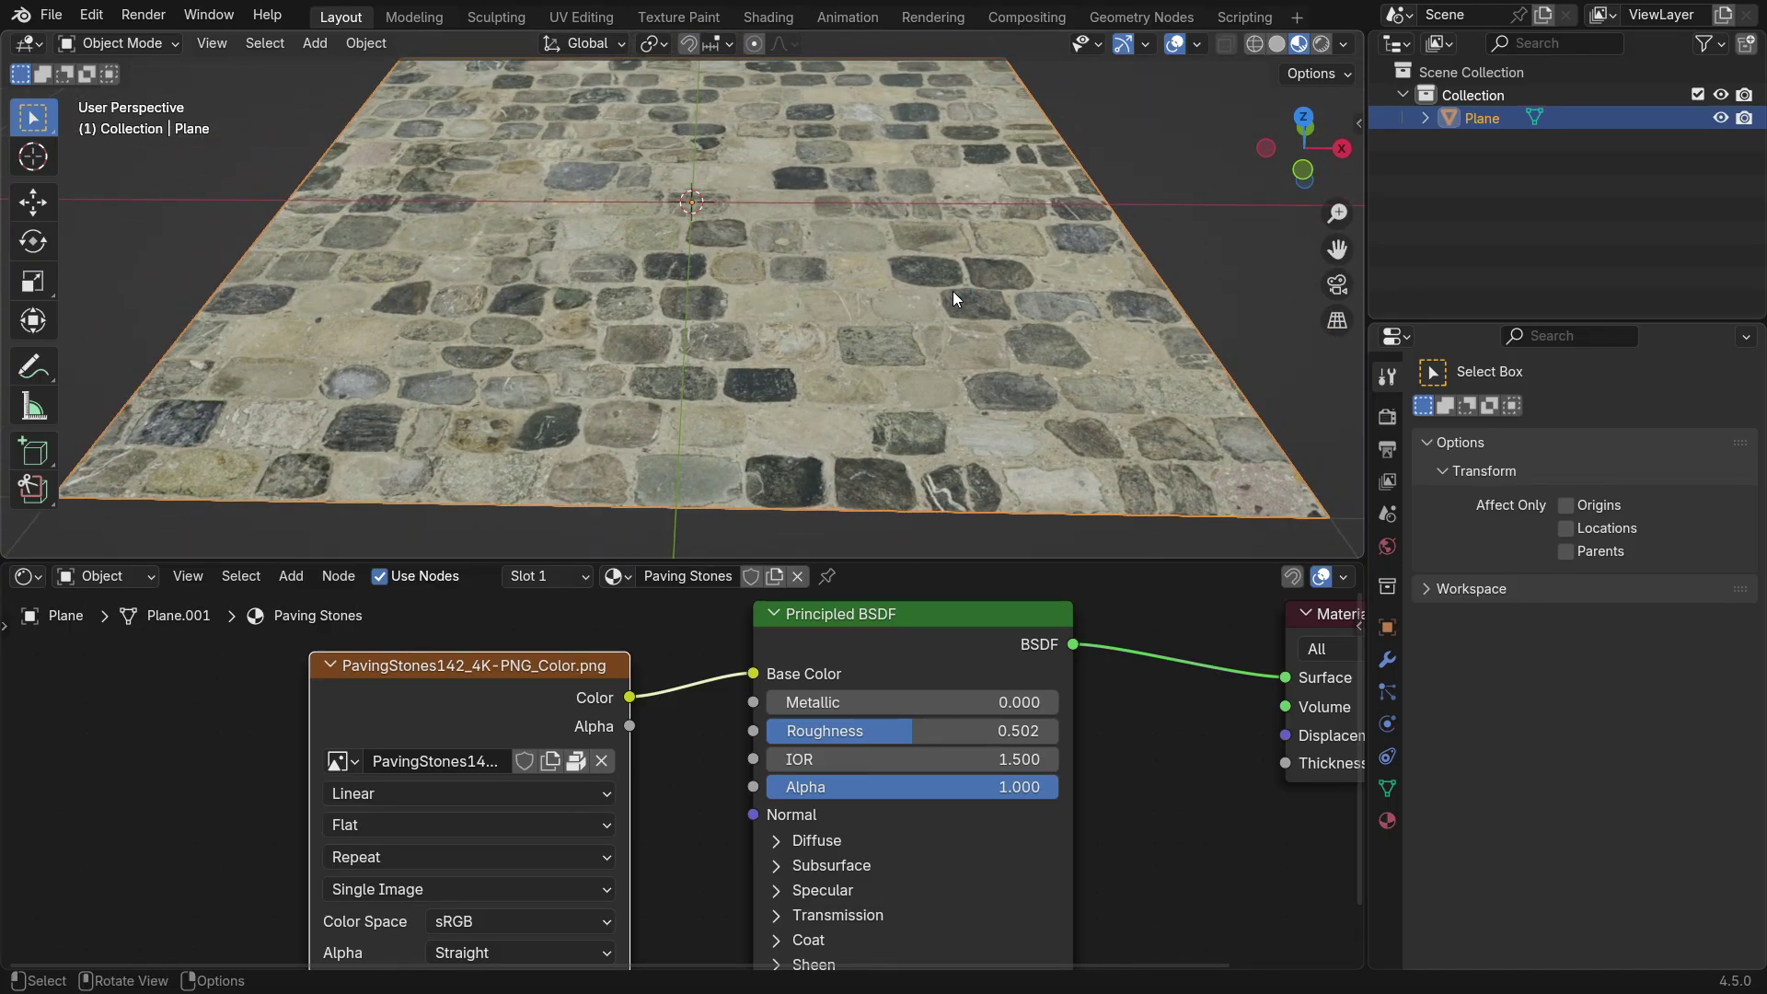
Add a Texture Coordinate node on the left of the node tree
{"action": "scroll", "coordinate": [823, 705], "scroll_direction": "down", "scroll_amount": 3}
{"action": "middle_click_drag", "start_coordinate": [801, 722], "coordinate": [974, 775]}
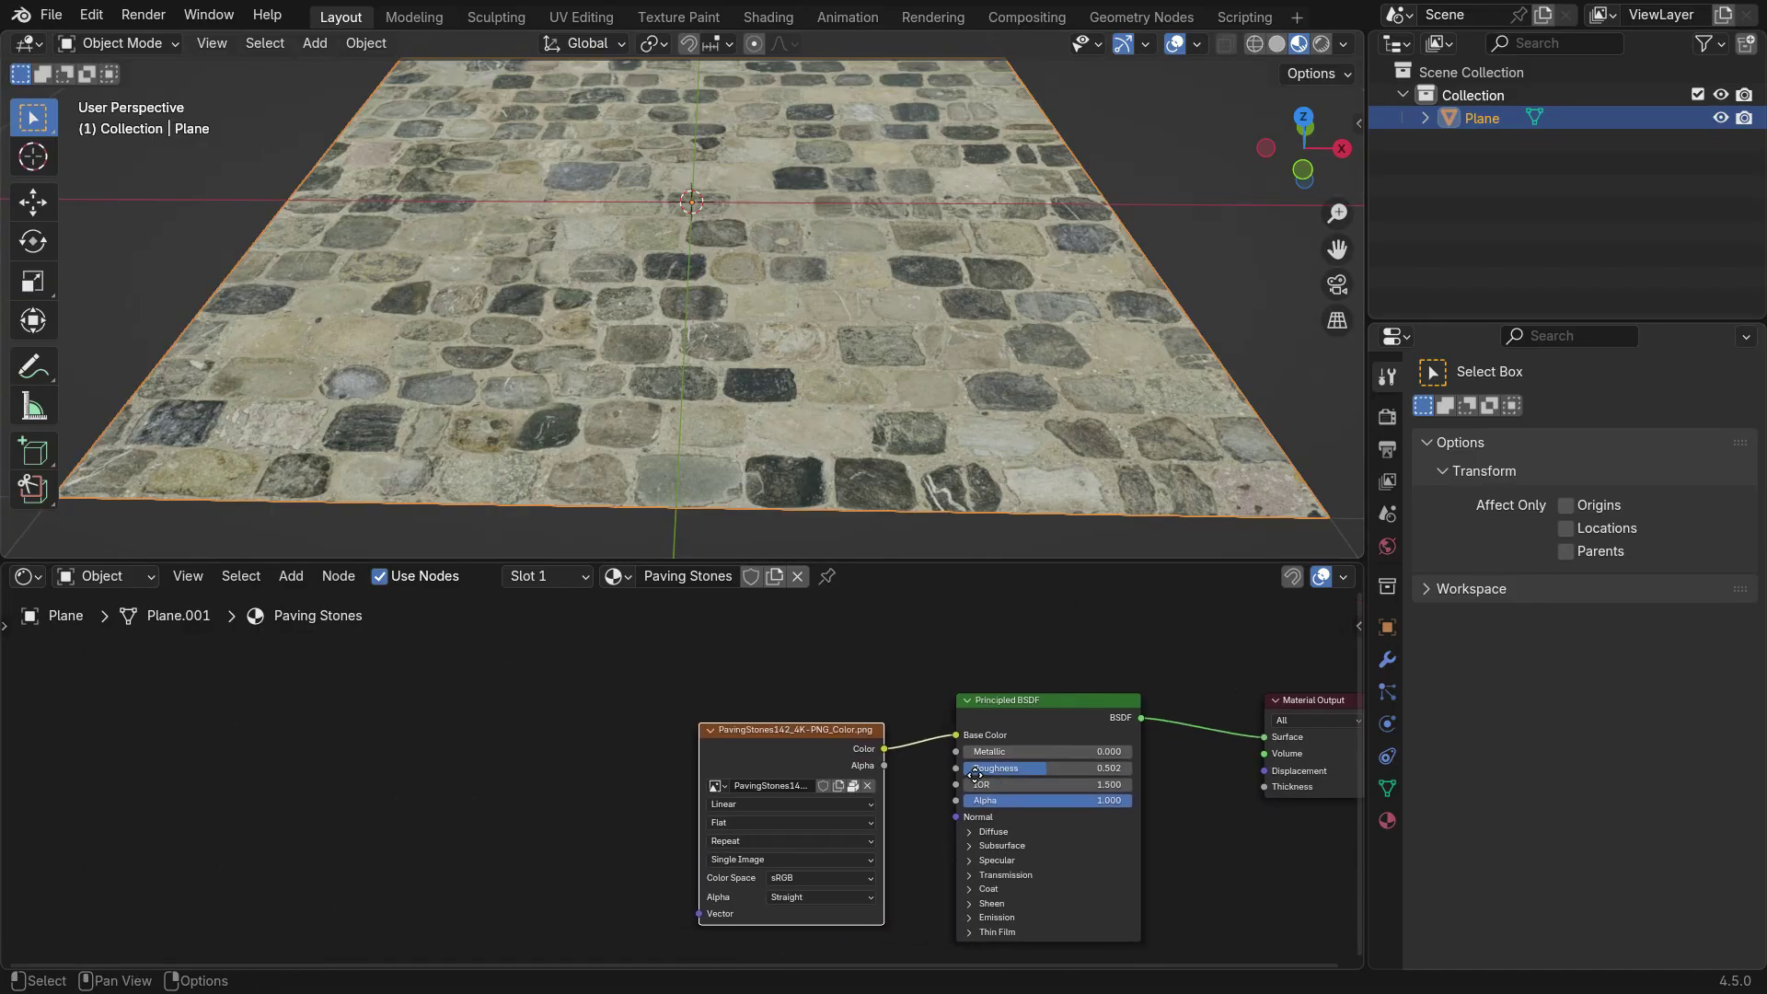
{"action": "key", "text": "shift+a"}
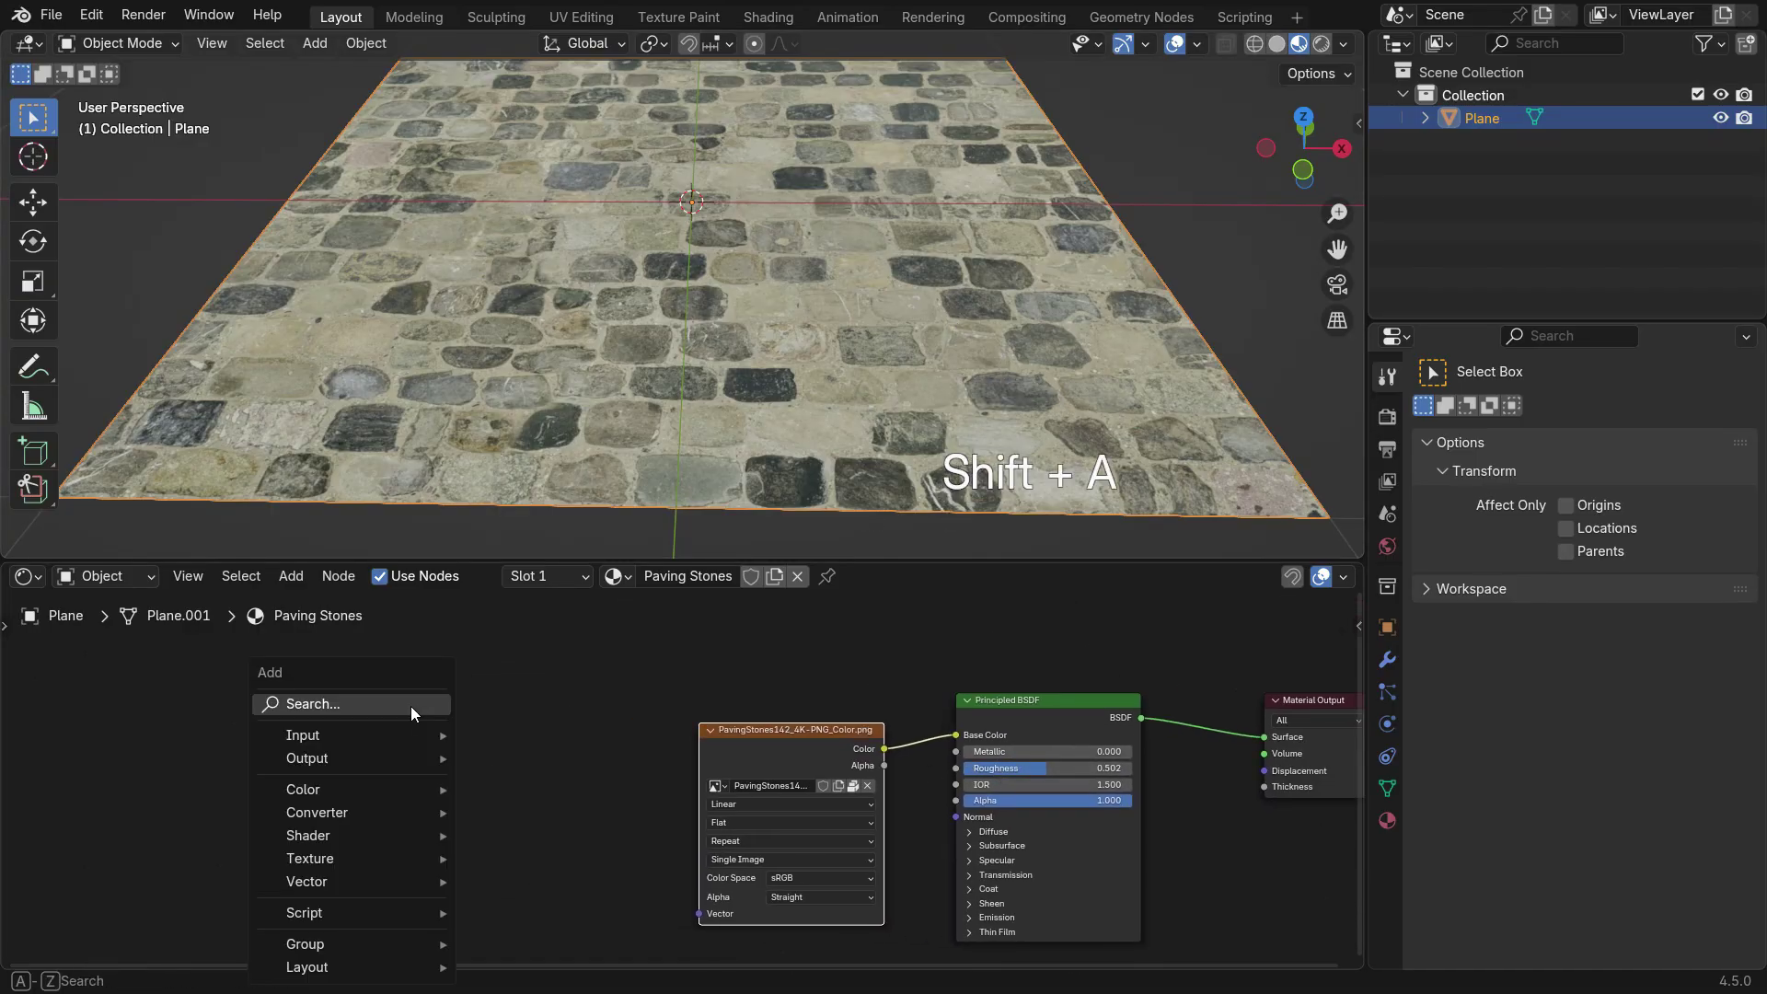
{"action": "left_click", "coordinate": [410, 705]}
{"action": "type", "text": "texture coo"}
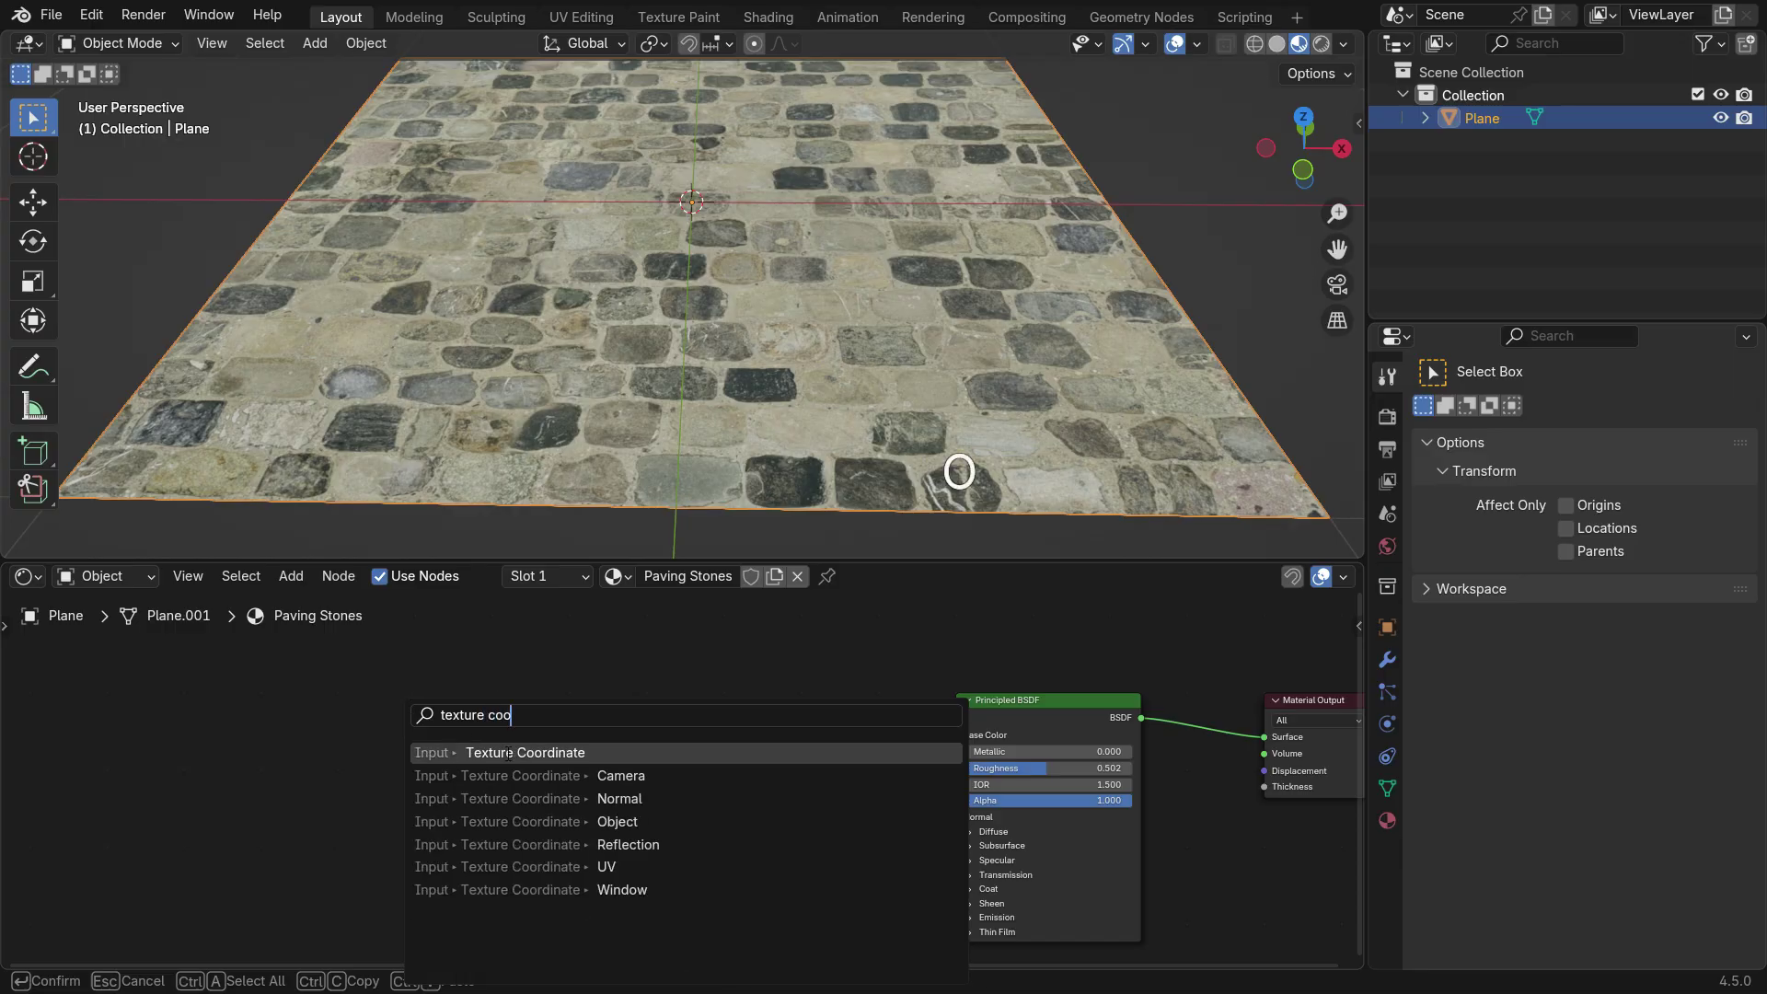
{"action": "key", "text": "Return"}
{"action": "left_click", "coordinate": [283, 812]}
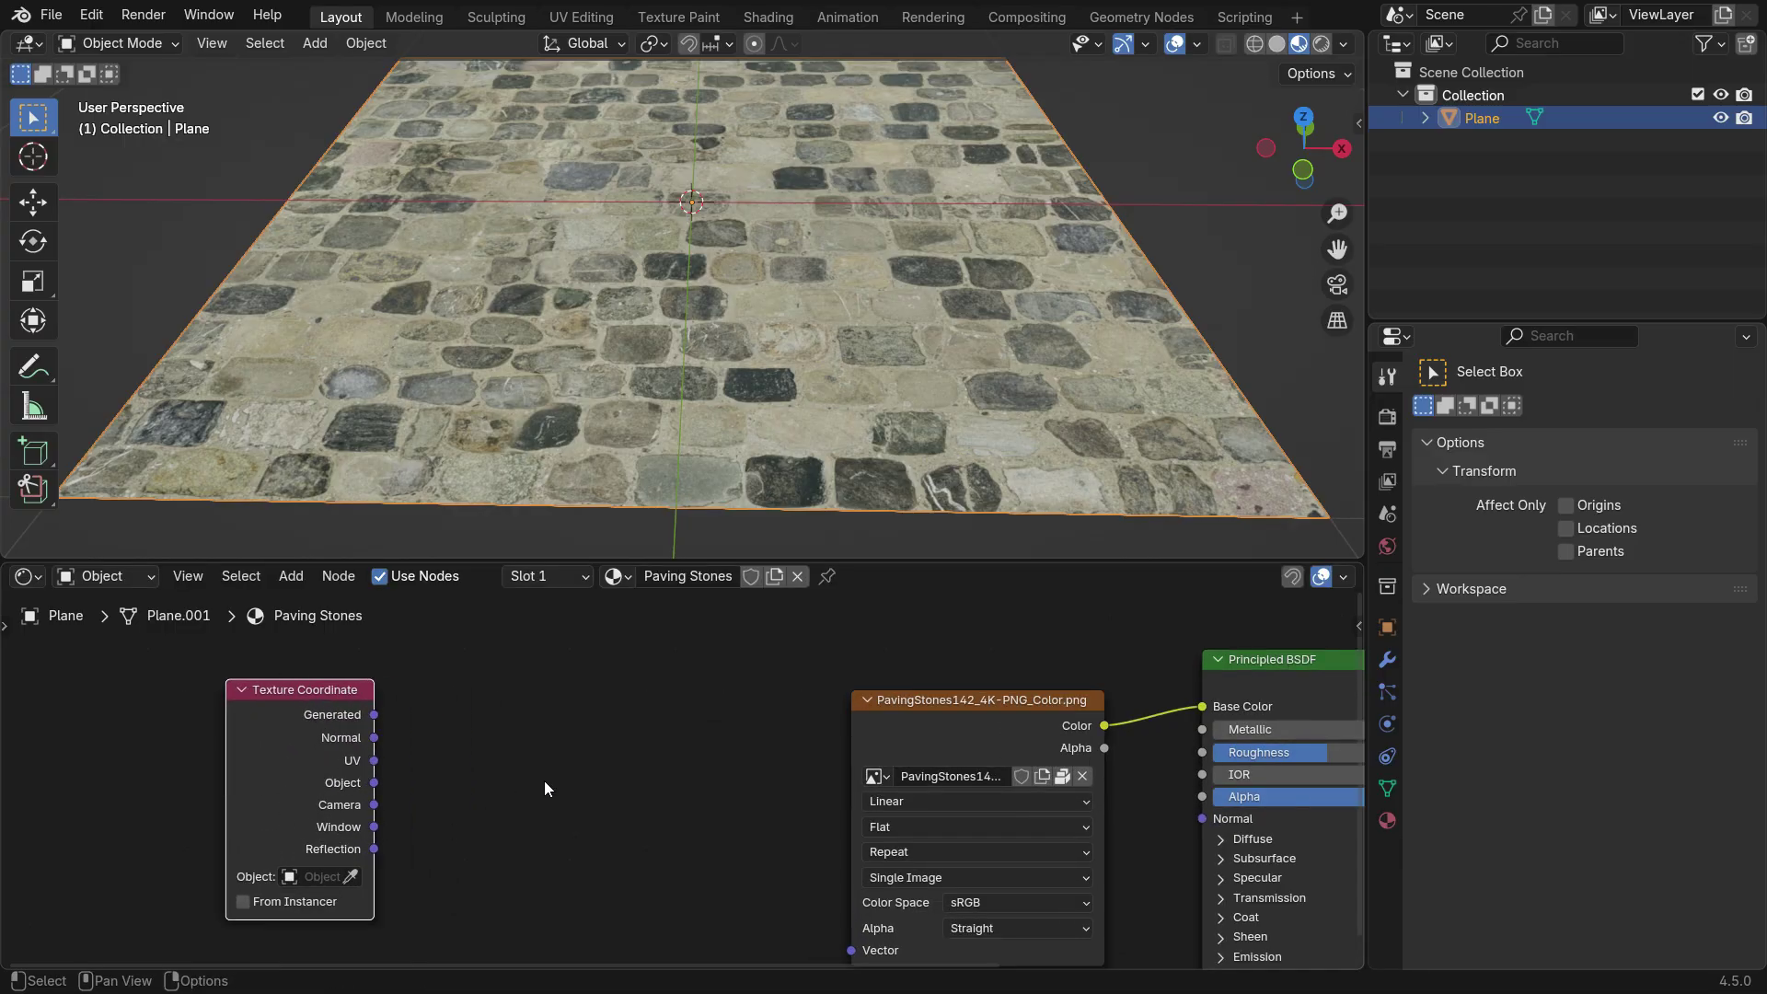
Add a Mapping node to the left of the colour image node
{"action": "key", "text": "shift+a"}
{"action": "left_click", "coordinate": [453, 715]}
{"action": "type", "text": "mapp"}
{"action": "key", "text": "Return"}
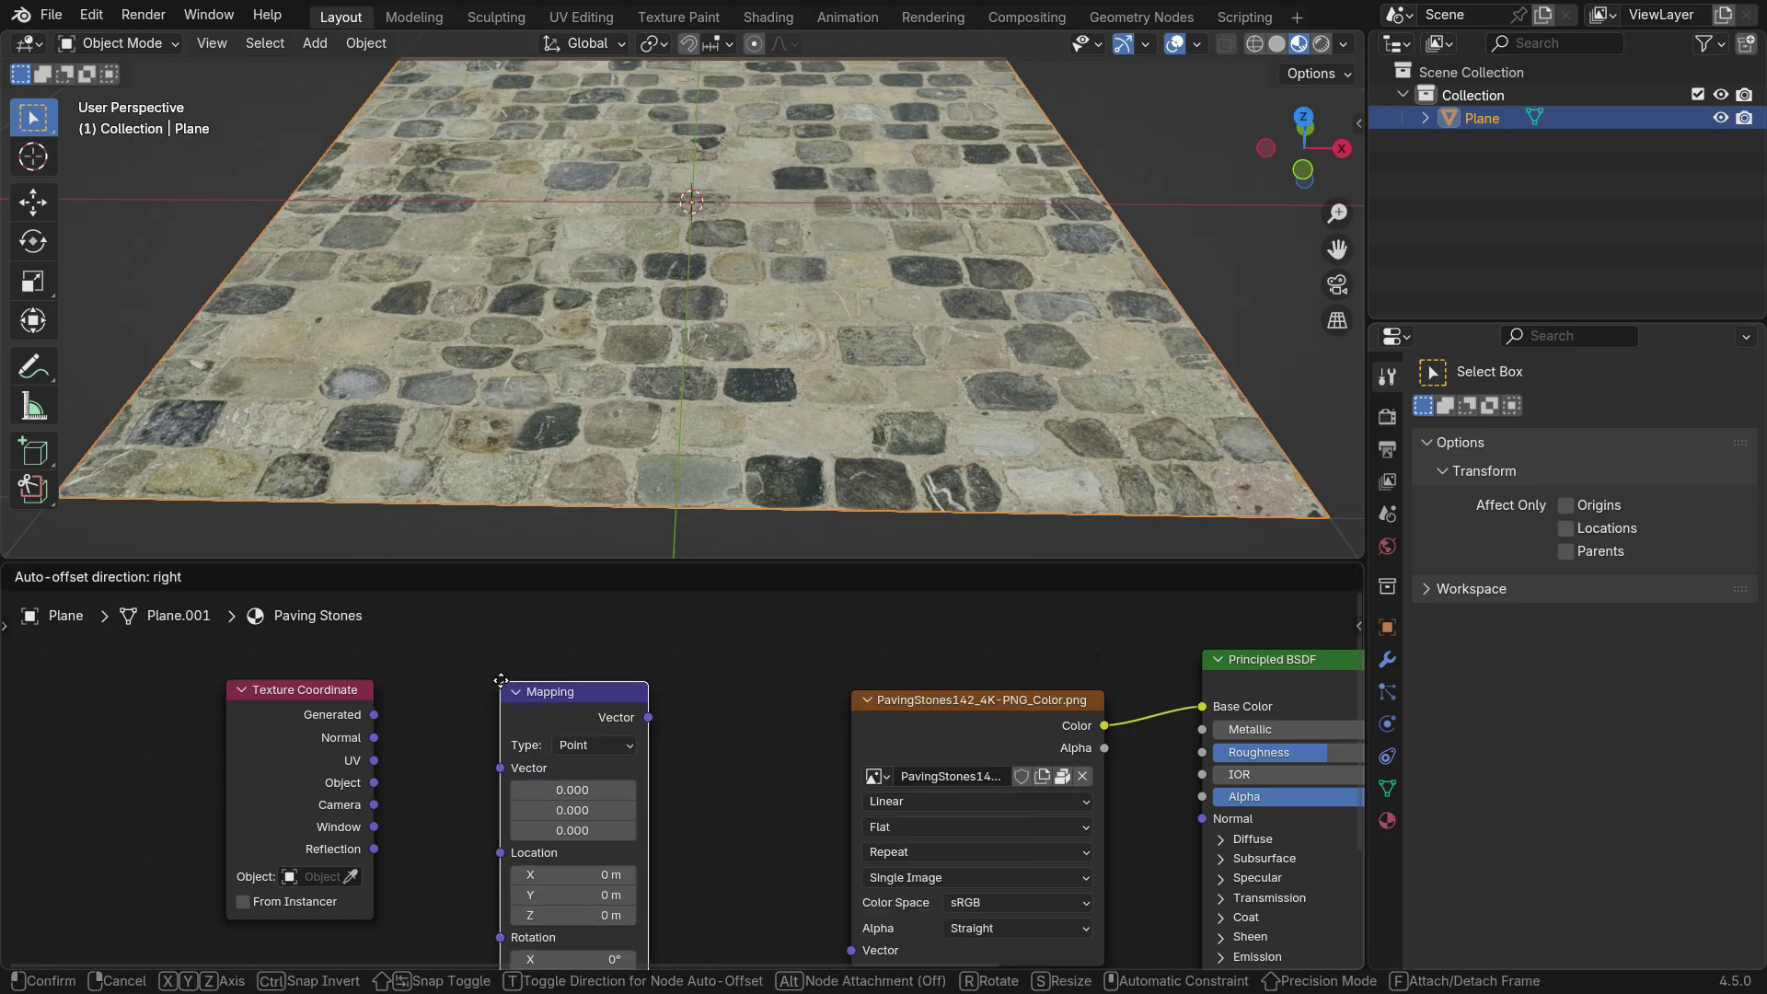
{"action": "left_click", "coordinate": [525, 830]}
{"action": "scroll", "coordinate": [525, 830], "scroll_direction": "up", "scroll_amount": 1}
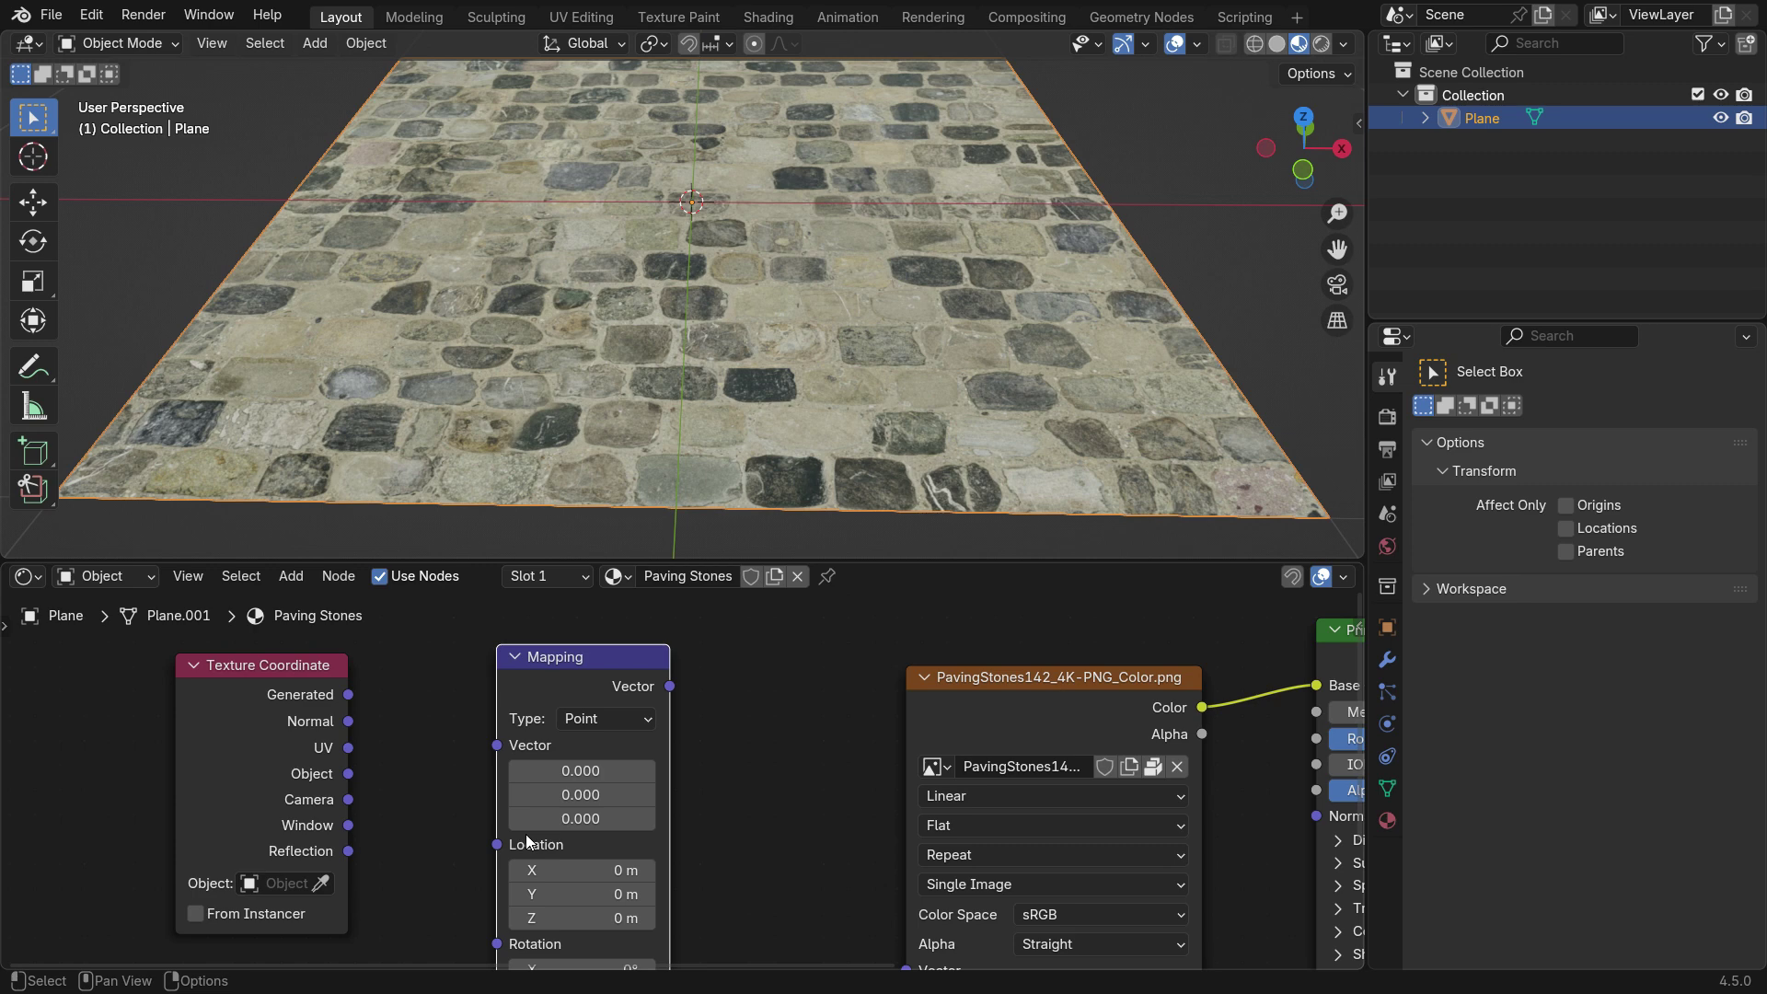
Connect Texture Coordinate UV to Mapping Vector, and Mapping Vector to the image's Vector
{"action": "left_click_drag", "start_coordinate": [349, 747], "coordinate": [498, 744]}
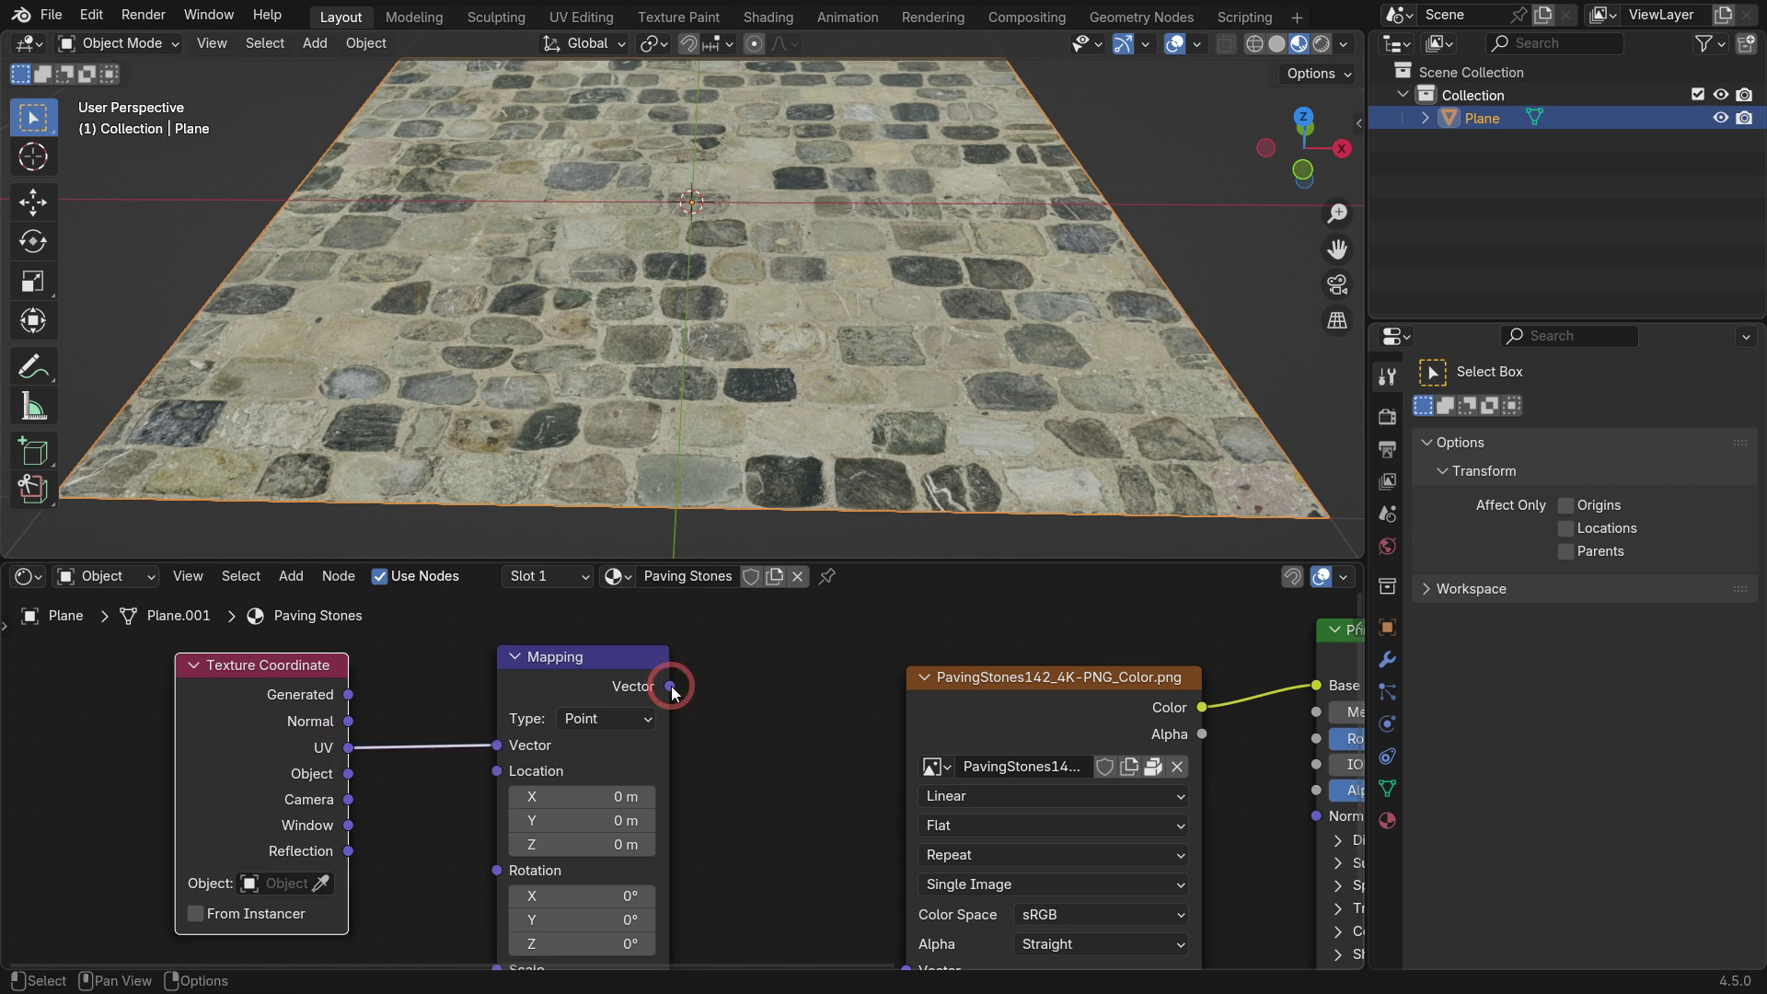
{"action": "scroll", "coordinate": [742, 688], "scroll_direction": "down", "scroll_amount": 3}
{"action": "left_click_drag", "start_coordinate": [583, 664], "coordinate": [808, 889]}
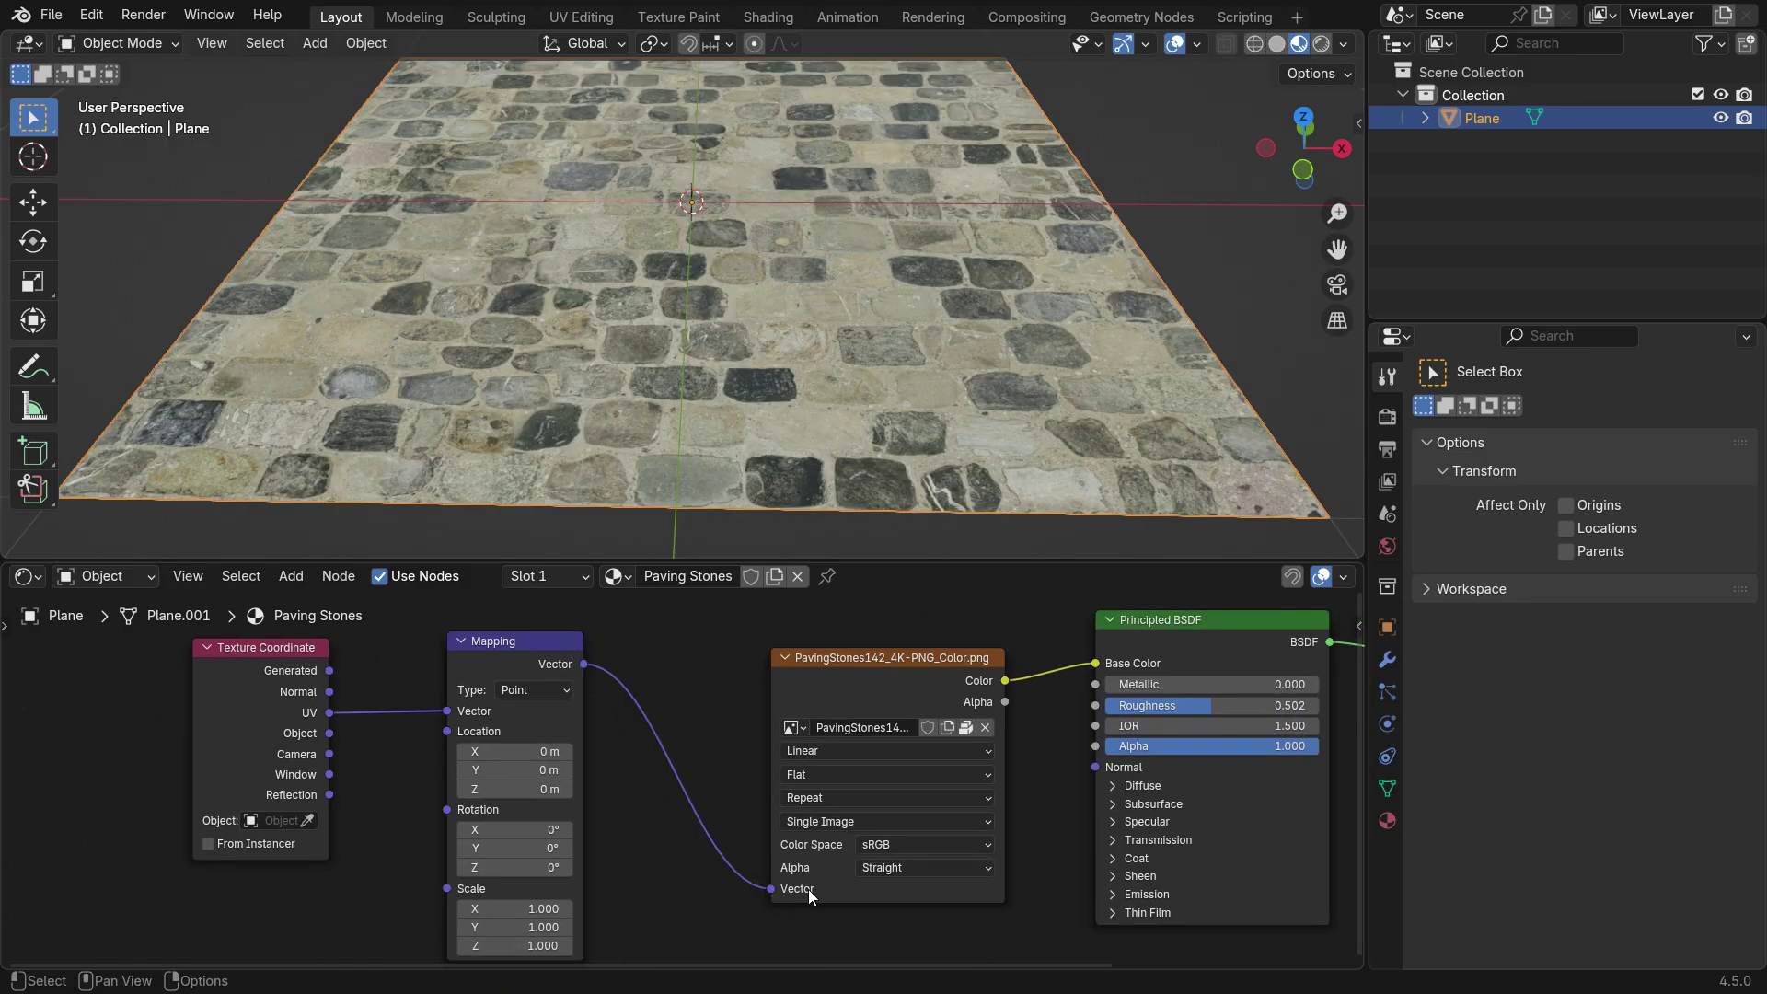
{"action": "scroll", "coordinate": [604, 874], "scroll_direction": "up", "scroll_amount": 2}
{"action": "middle_click_drag", "start_coordinate": [604, 871], "coordinate": [661, 844]}
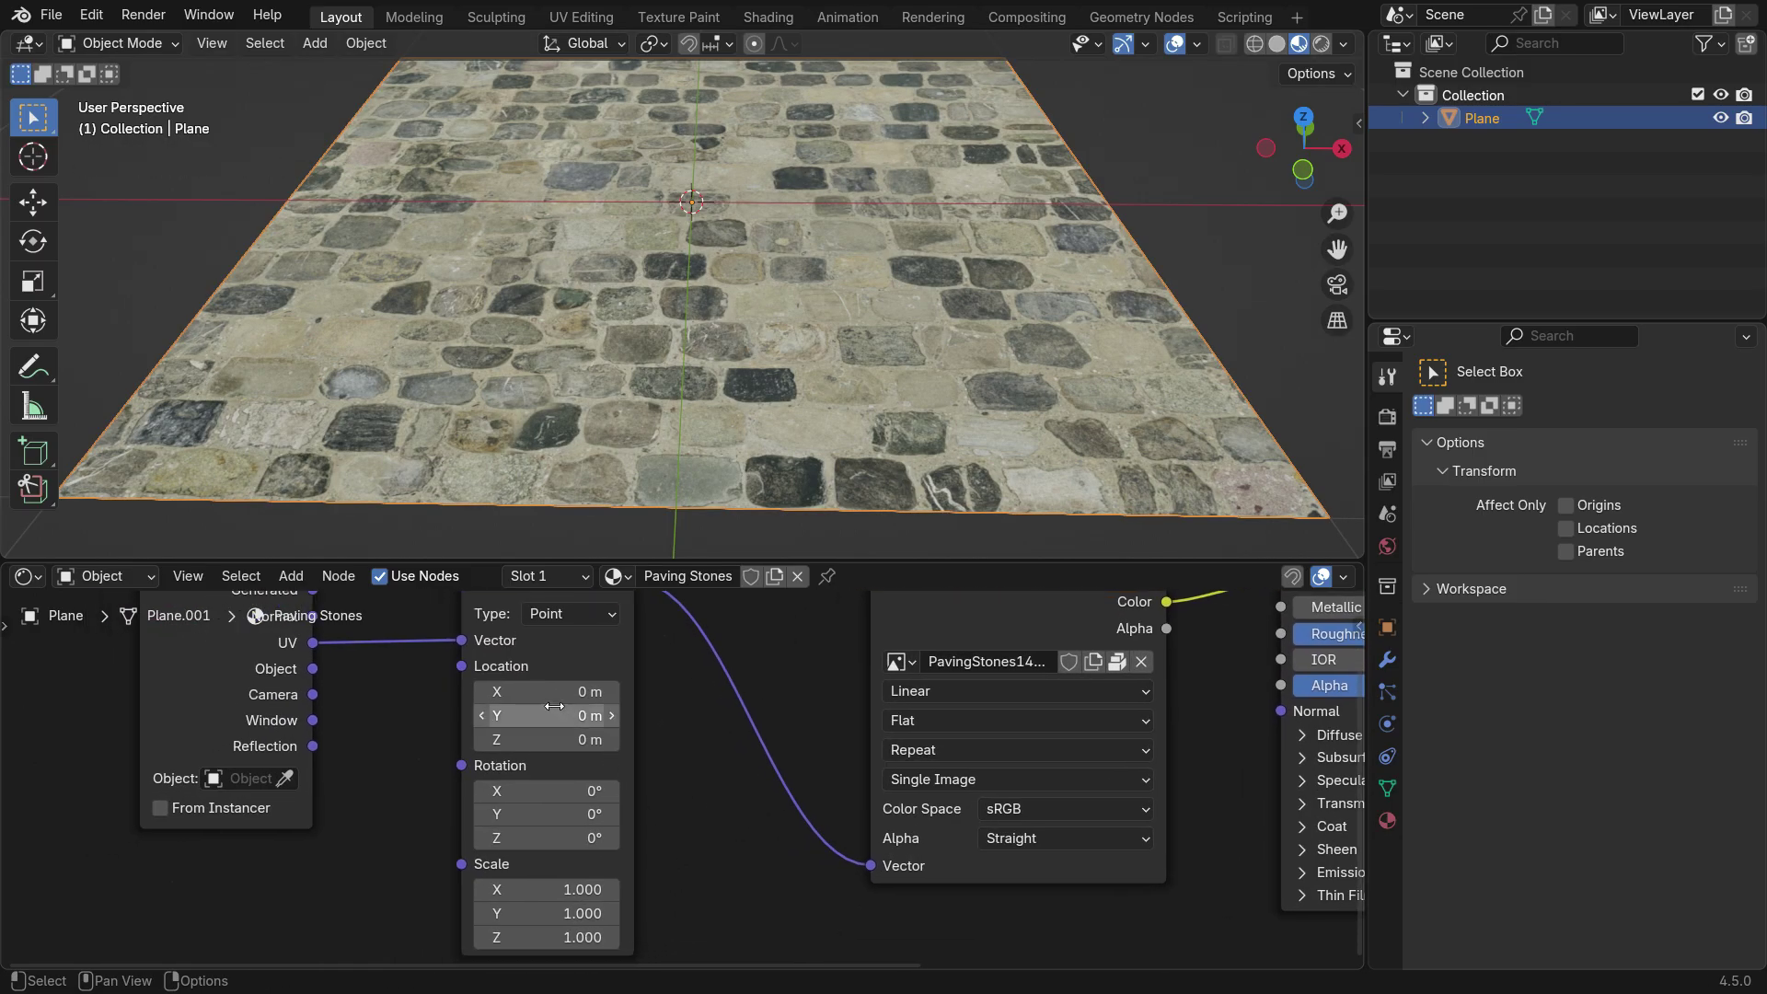
Test Mapping X location and Z rotation, then reset Rotation Z to 0
{"action": "mouse_move", "coordinate": [538, 691]}
{"action": "left_mouse_down"}
{"action": "mouse_move", "coordinate": [645, 691]}
{"action": "mouse_move", "coordinate": [552, 715]}
{"action": "mouse_move", "coordinate": [570, 716]}
{"action": "mouse_move", "coordinate": [552, 739]}
{"action": "mouse_move", "coordinate": [559, 707]}
{"action": "left_mouse_up"}
{"action": "left_click_drag", "start_coordinate": [545, 838], "coordinate": [599, 837]}
{"action": "middle_click_drag", "start_coordinate": [552, 442], "coordinate": [589, 433]}
{"action": "scroll", "coordinate": [576, 832], "scroll_direction": "up", "scroll_amount": 1}
{"action": "left_click", "coordinate": [576, 832]}
{"action": "type", "text": "0"}
{"action": "key", "text": "Return"}
Try a larger Mapping scale, then set the scale back to 1
{"action": "scroll", "coordinate": [545, 871], "scroll_direction": "up", "scroll_amount": 2}
{"action": "mouse_move", "coordinate": [545, 870]}
{"action": "left_mouse_down"}
{"action": "mouse_move", "coordinate": [589, 941]}
{"action": "mouse_move", "coordinate": [543, 871]}
{"action": "mouse_move", "coordinate": [577, 868]}
{"action": "left_mouse_up"}
{"action": "left_click", "coordinate": [577, 867]}
{"action": "type", "text": "1"}
{"action": "key", "text": "Return"}
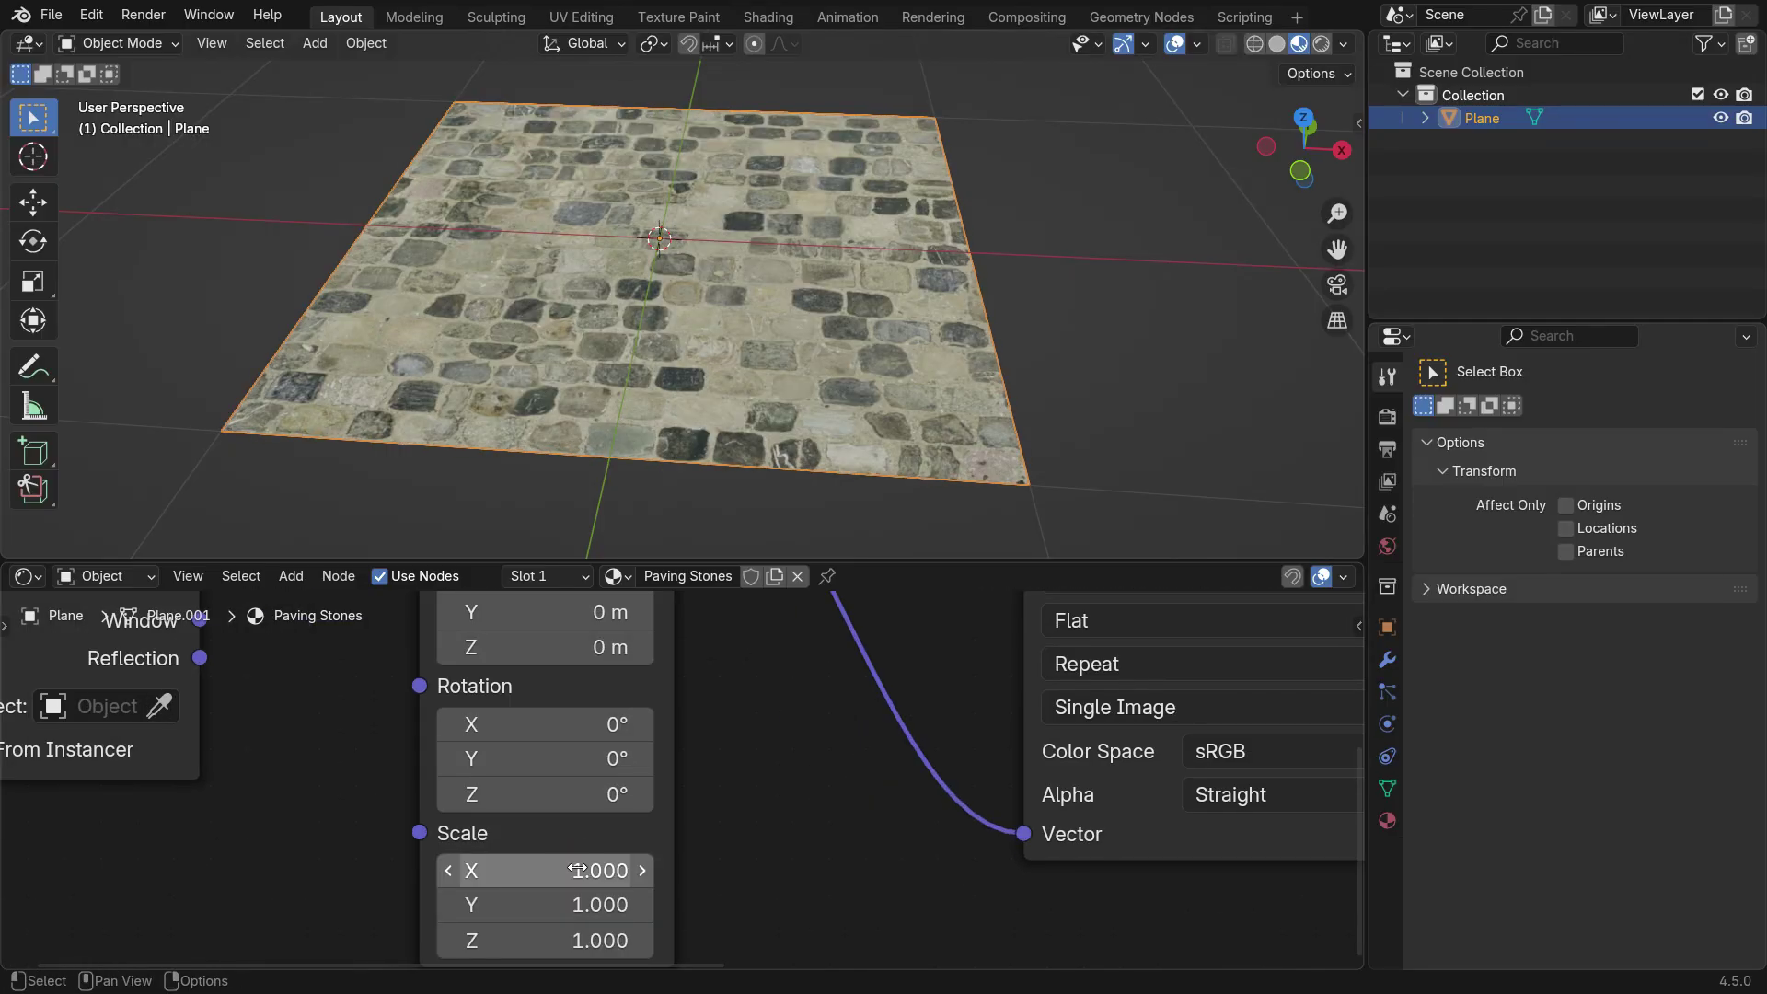
Preview Principled BSDF Roughness near 0, then settle it at 0.189
{"action": "scroll", "coordinate": [577, 870], "scroll_direction": "down", "scroll_amount": 3}
{"action": "middle_click_drag", "start_coordinate": [722, 752], "coordinate": [623, 844]}
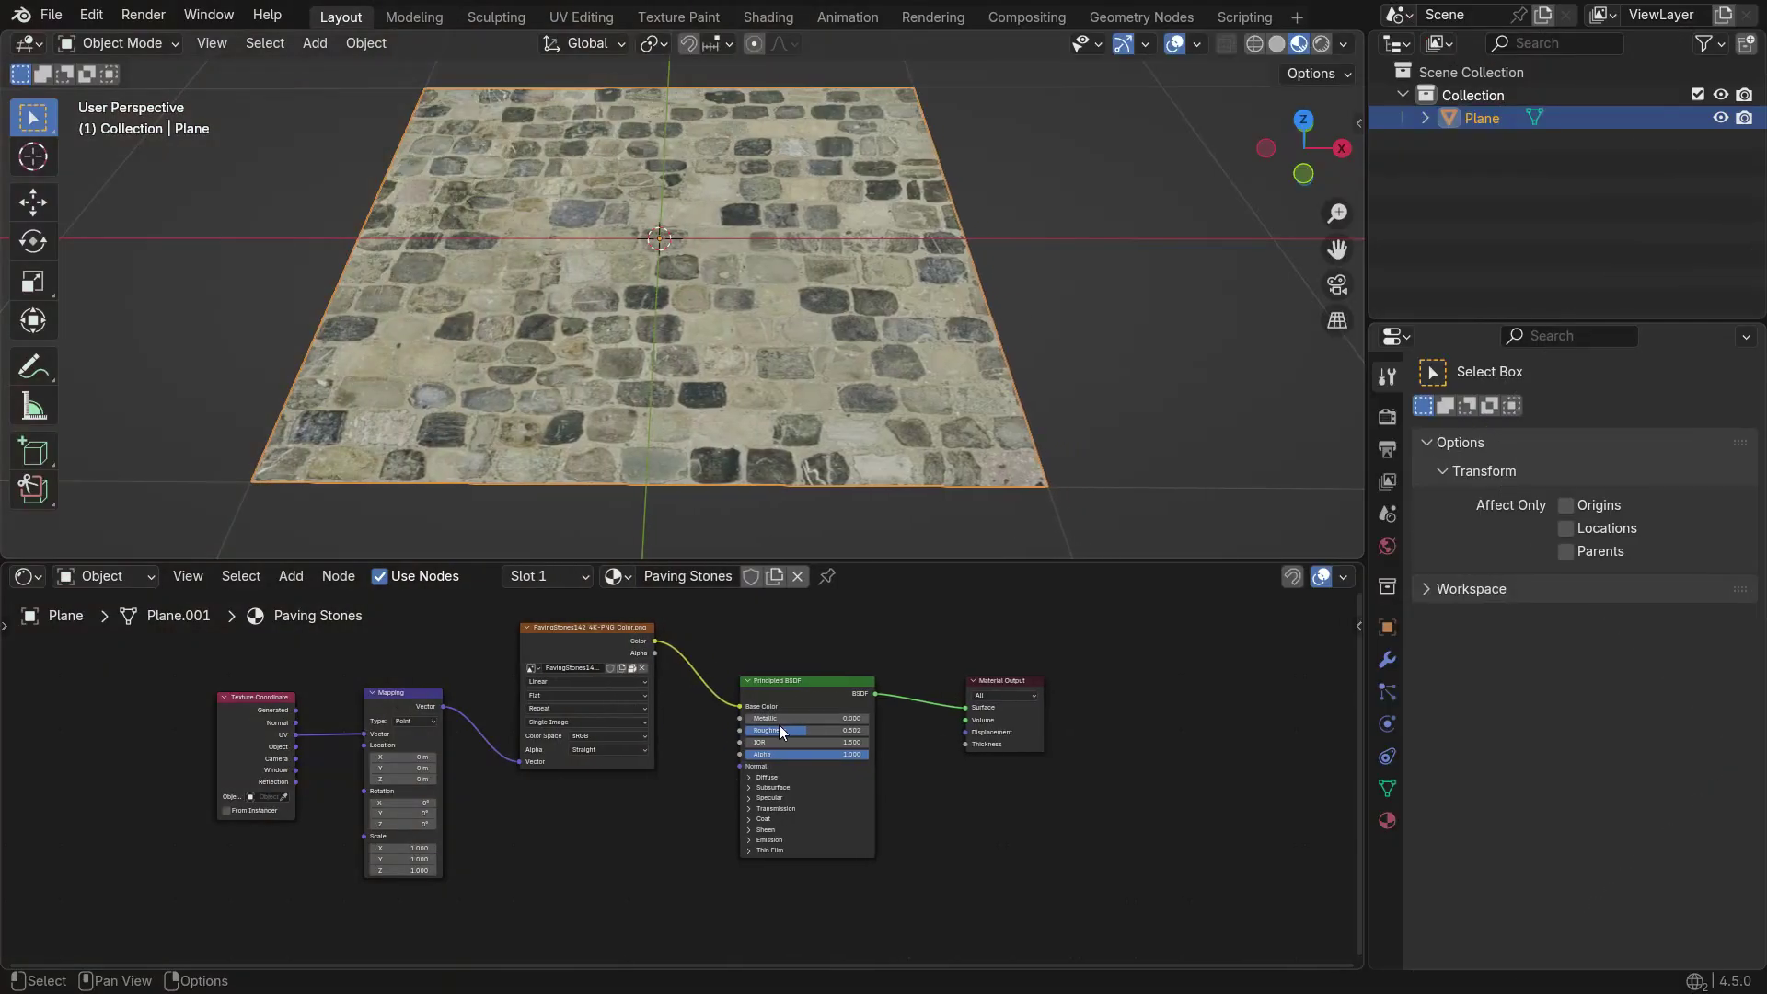
{"action": "scroll", "coordinate": [786, 736], "scroll_direction": "up", "scroll_amount": 7}
{"action": "left_click_drag", "start_coordinate": [830, 737], "coordinate": [632, 737]}
{"action": "middle_click_drag", "start_coordinate": [751, 411], "coordinate": [801, 362]}
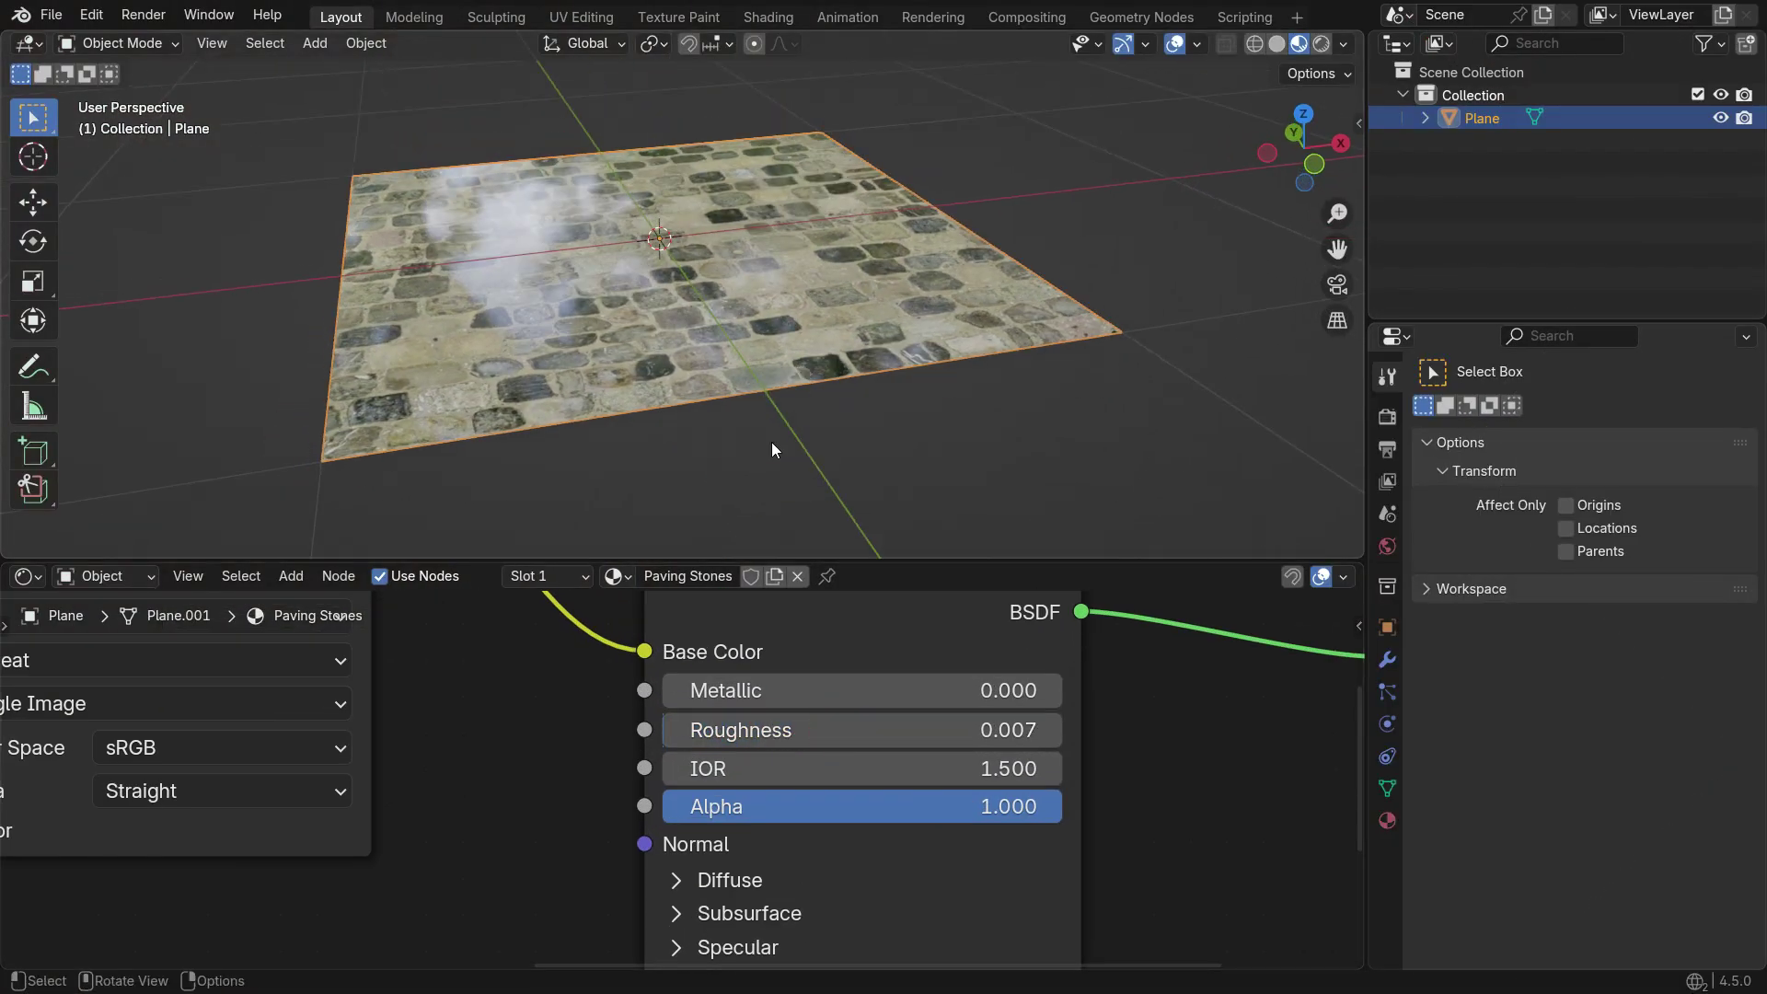
{"action": "left_click_drag", "start_coordinate": [713, 734], "coordinate": [785, 734]}
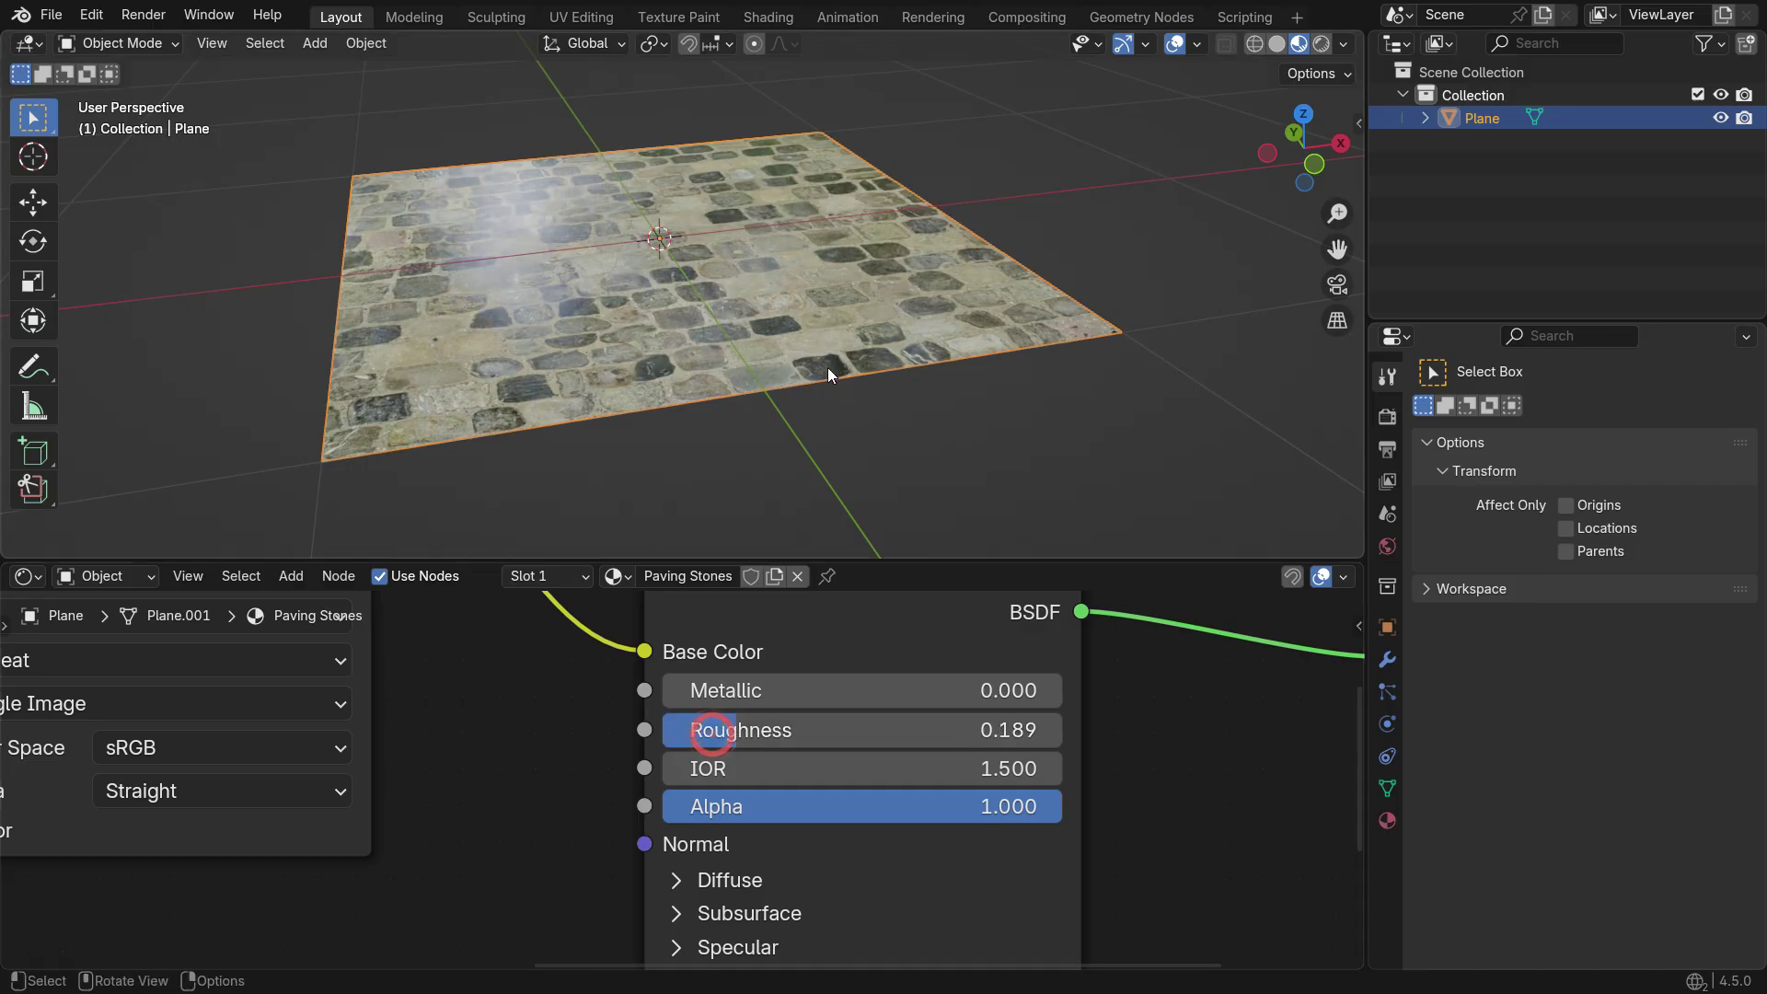
{"action": "middle_click_drag", "start_coordinate": [826, 363], "coordinate": [816, 401]}
{"action": "scroll", "coordinate": [773, 695], "scroll_direction": "down", "scroll_amount": 3}
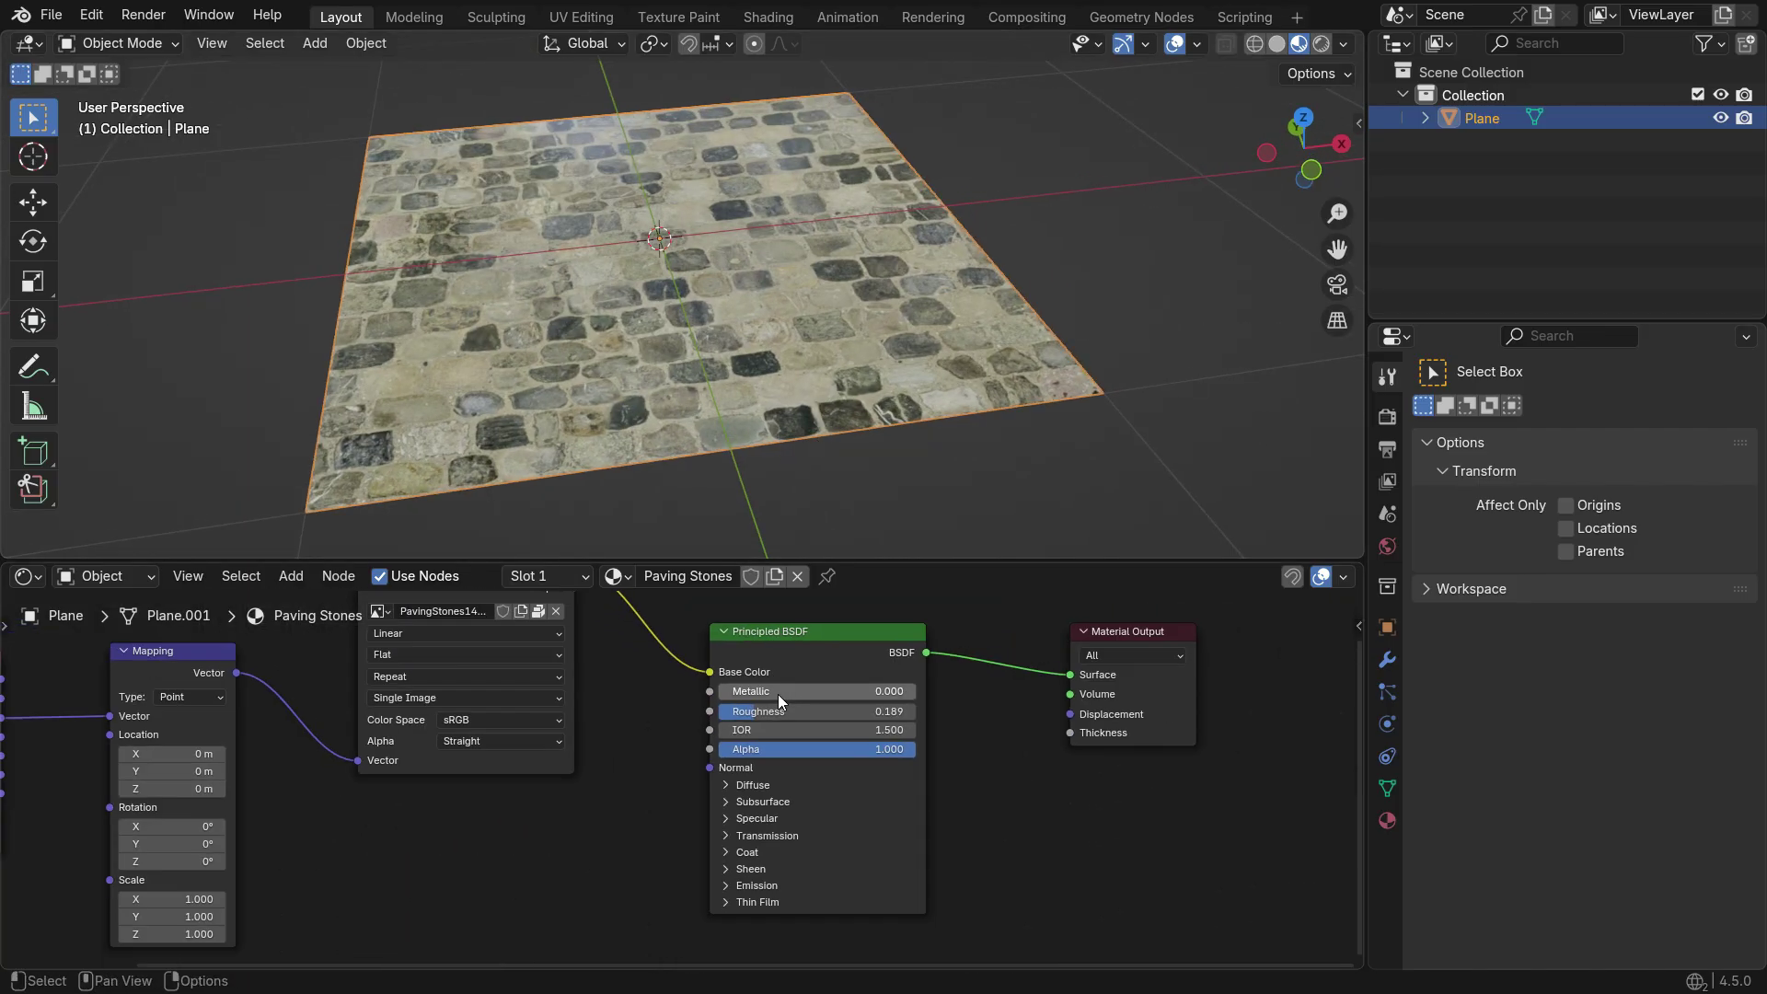
{"action": "middle_click_drag", "start_coordinate": [695, 815], "coordinate": [831, 678]}
Add a second Image Texture node via search
{"action": "key", "text": "shift+a"}
{"action": "type", "text": "image"}
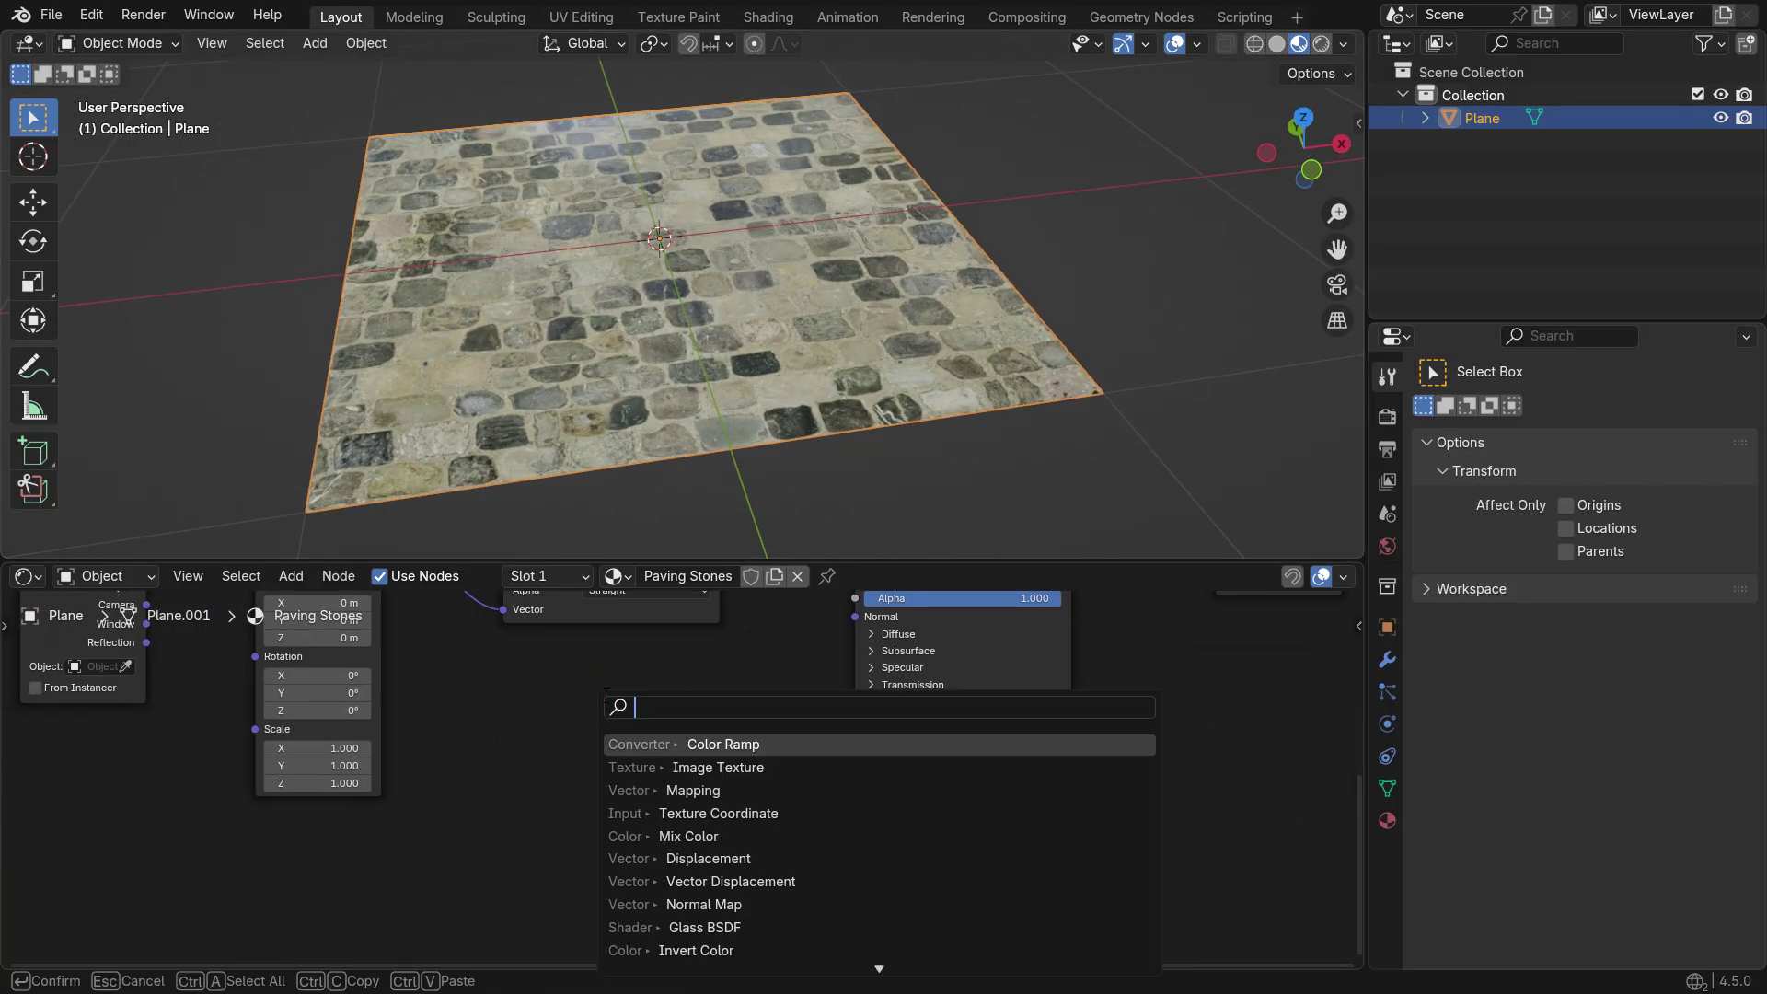
{"action": "type", "text": " te"}
{"action": "key", "text": "Return"}
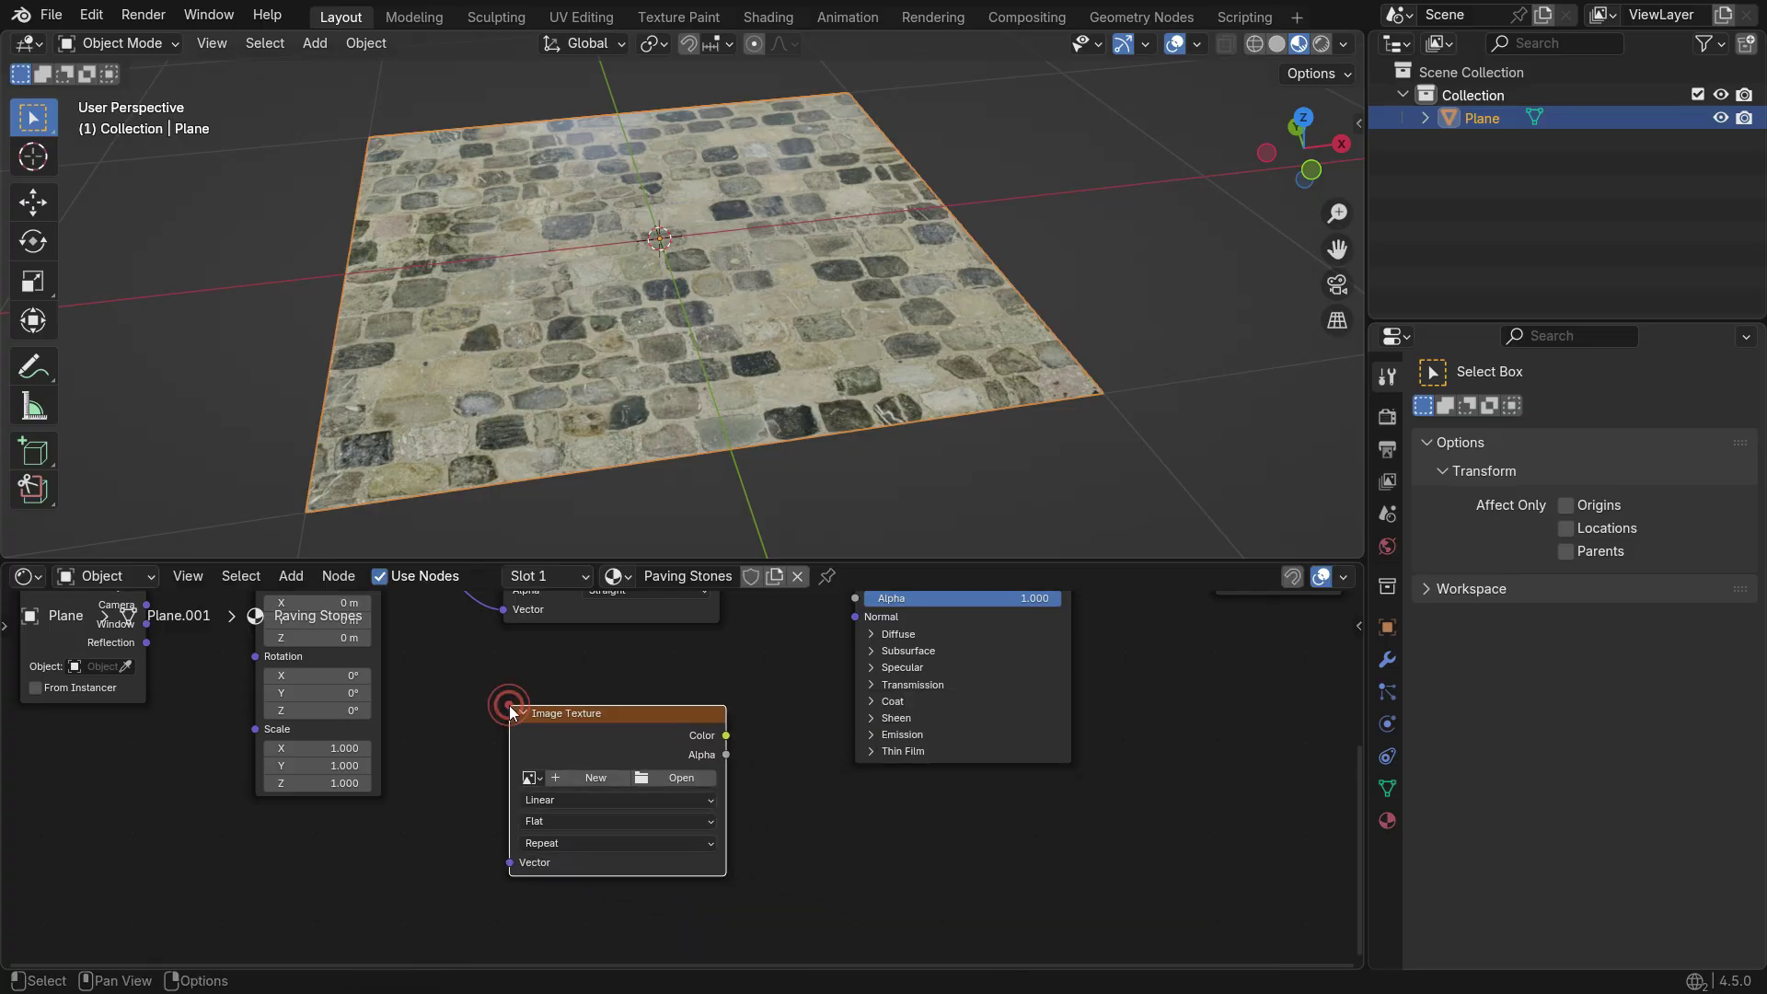
{"action": "left_click", "coordinate": [505, 702]}
{"action": "scroll", "coordinate": [589, 736], "scroll_direction": "up", "scroll_amount": 2}
Load the PavingStones142 roughness PNG and connect its Color to the BSDF Roughness
{"action": "left_click", "coordinate": [702, 671]}
{"action": "scroll", "coordinate": [1067, 468], "scroll_direction": "down", "scroll_amount": 2}
{"action": "scroll", "coordinate": [1068, 467], "scroll_direction": "down", "scroll_amount": 2}
{"action": "left_click", "coordinate": [832, 622]}
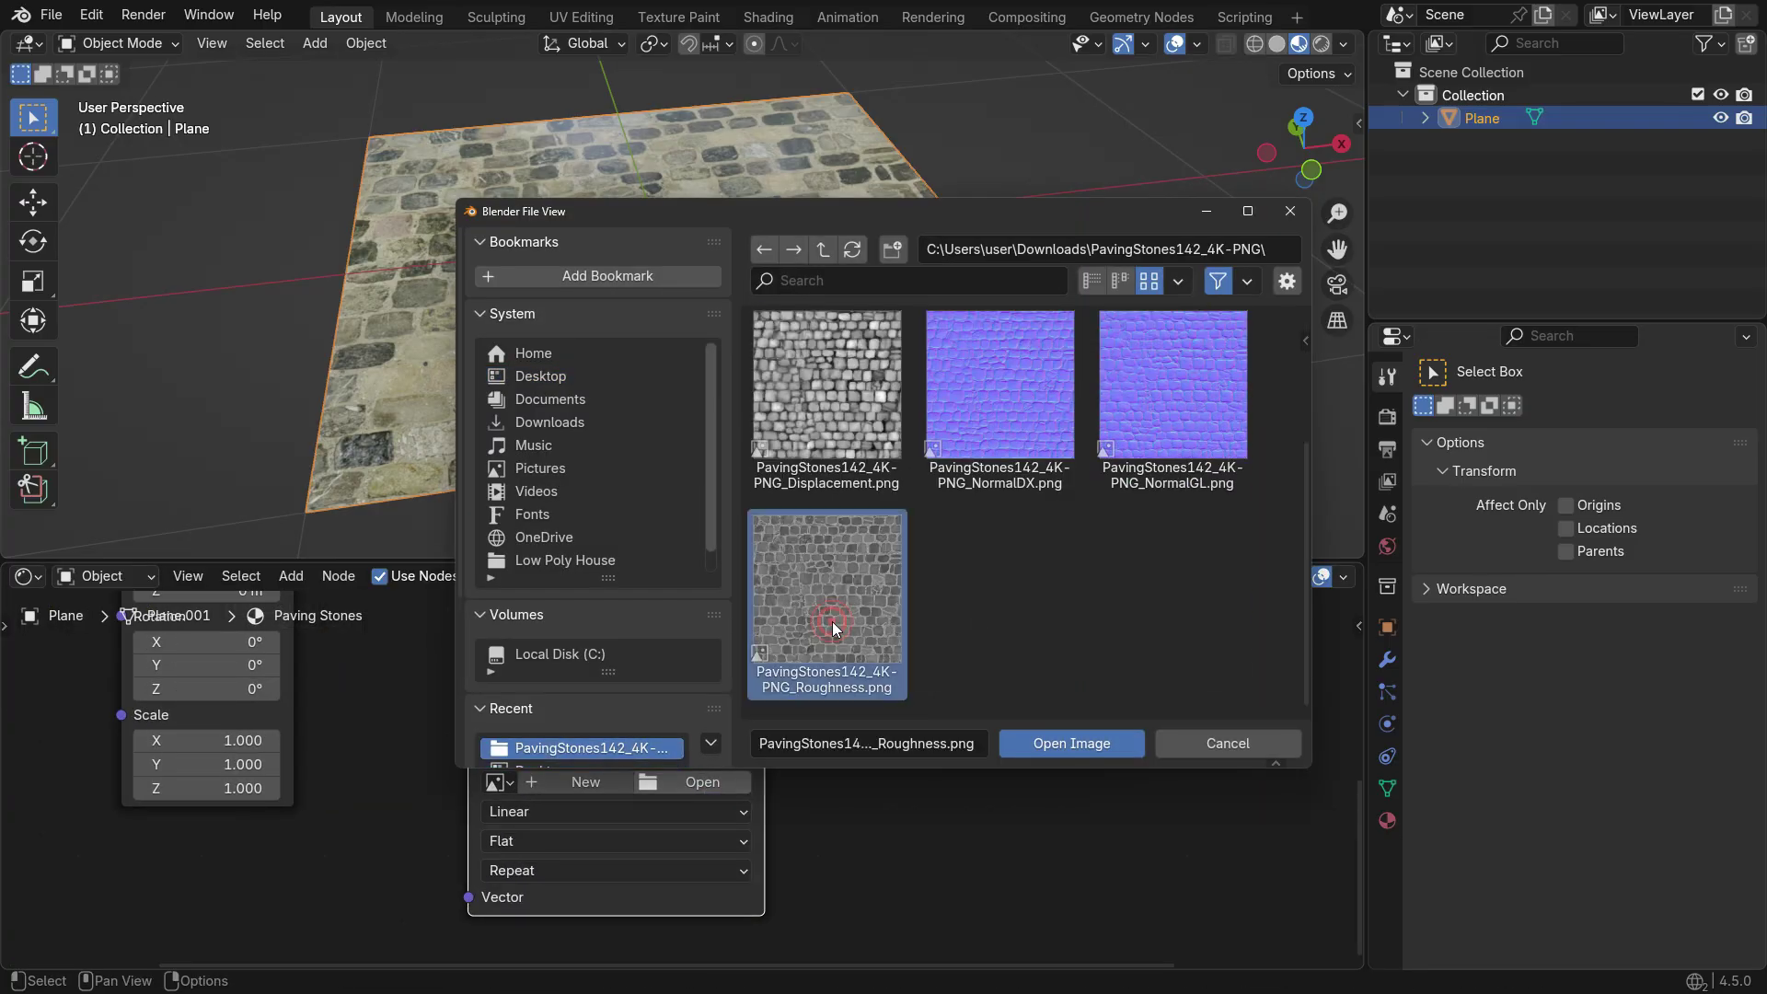
{"action": "left_click", "coordinate": [1042, 743]}
{"action": "scroll", "coordinate": [727, 845], "scroll_direction": "down", "scroll_amount": 2}
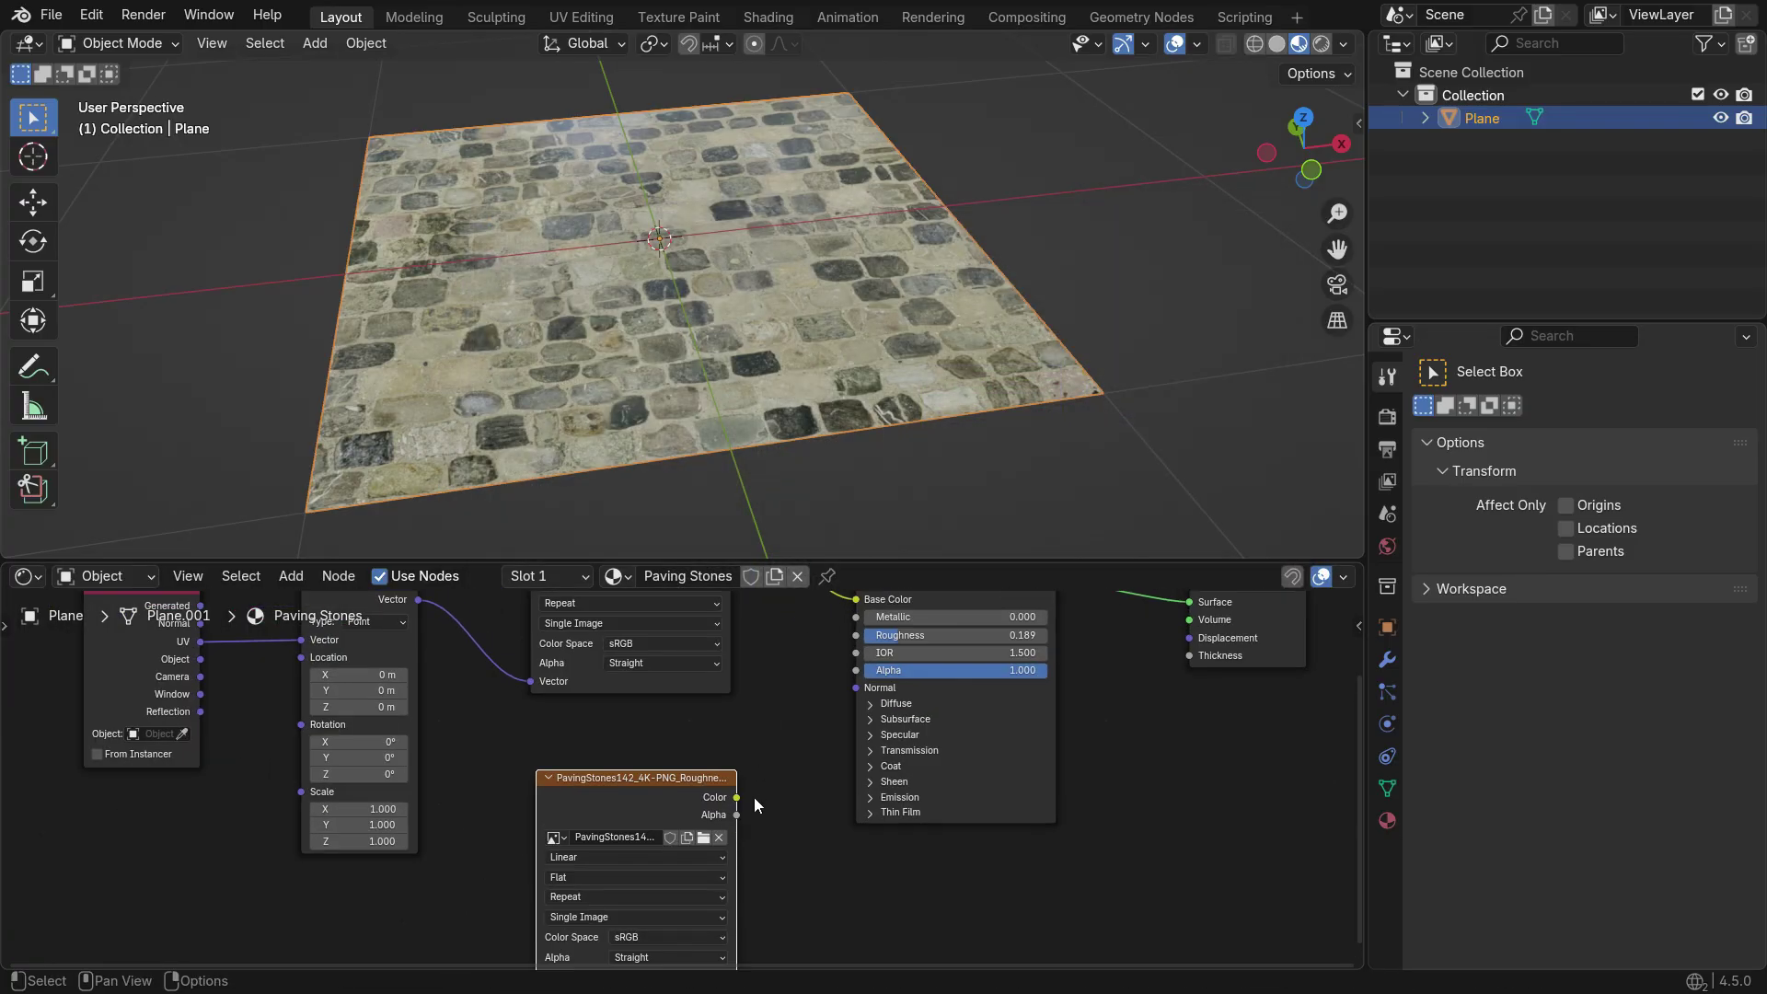
{"action": "left_click_drag", "start_coordinate": [745, 786], "coordinate": [840, 664]}
Set the roughness image's Color Space to Non-Color
{"action": "scroll", "coordinate": [840, 665], "scroll_direction": "up", "scroll_amount": 5}
{"action": "middle_click_drag", "start_coordinate": [792, 306], "coordinate": [1059, 317]}
{"action": "scroll", "coordinate": [771, 918], "scroll_direction": "down", "scroll_amount": 3}
{"action": "middle_click_drag", "start_coordinate": [771, 919], "coordinate": [816, 828]}
{"action": "scroll", "coordinate": [699, 897], "scroll_direction": "up", "scroll_amount": 4}
{"action": "scroll", "coordinate": [699, 897], "scroll_direction": "up", "scroll_amount": 1}
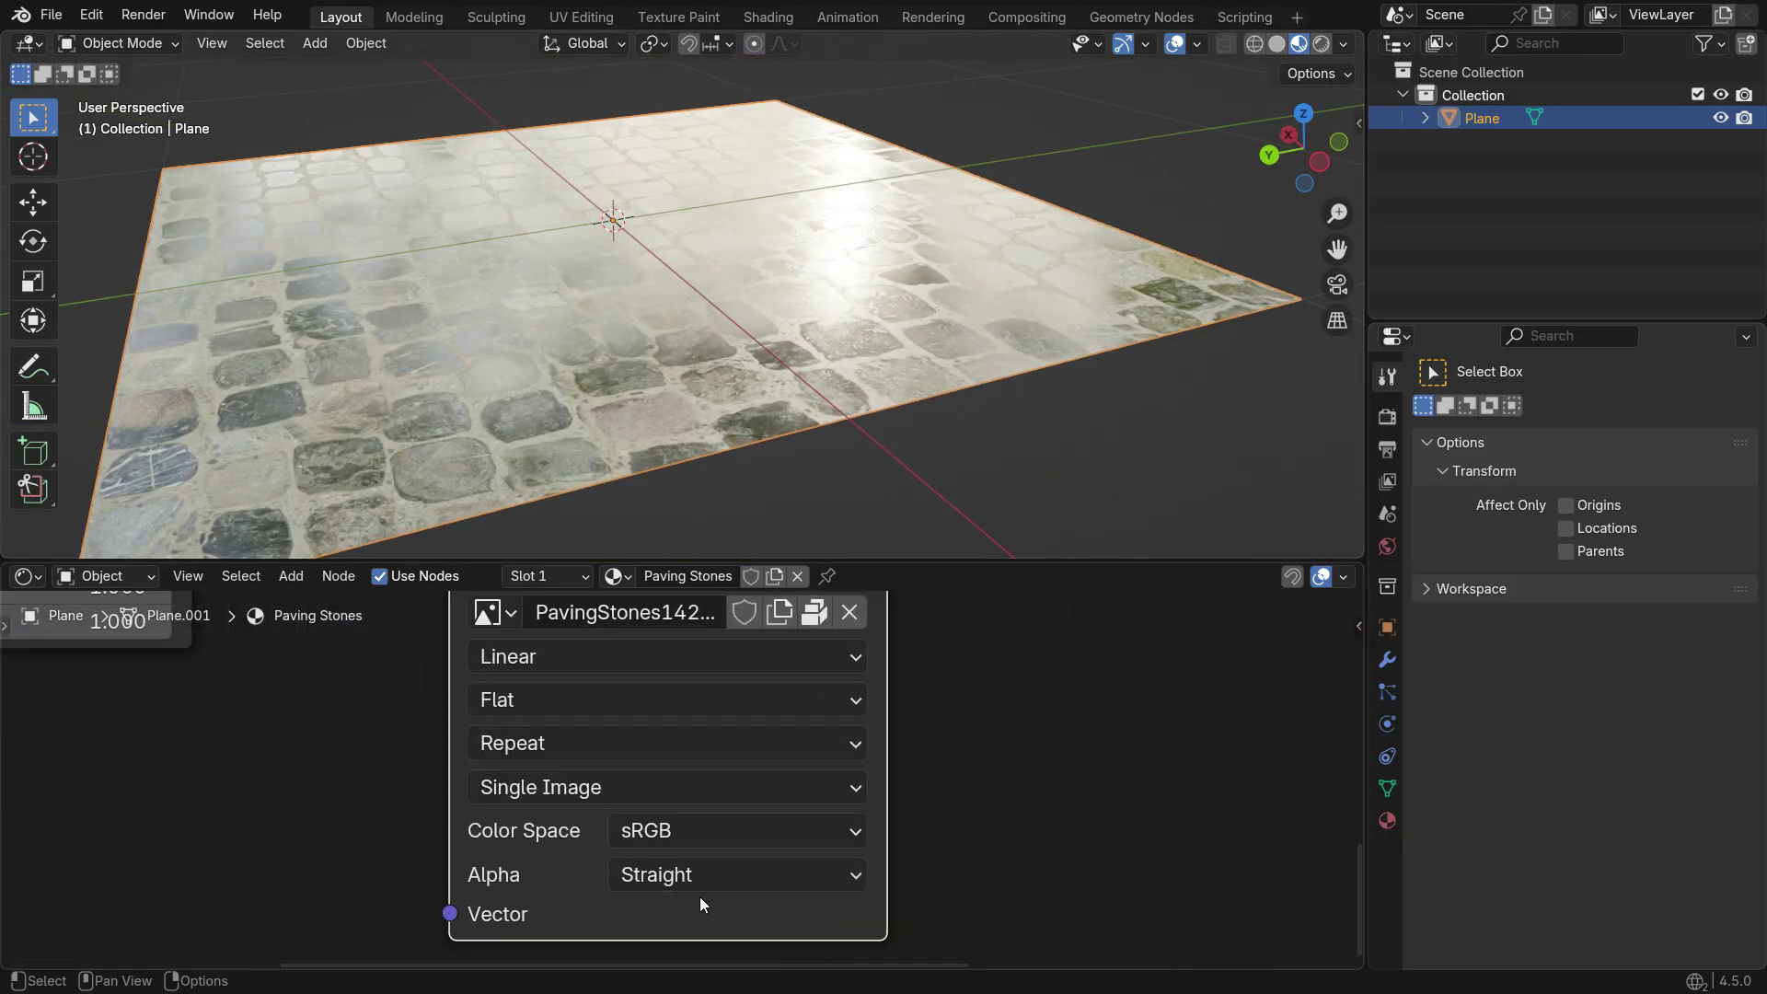
{"action": "left_click", "coordinate": [694, 832]}
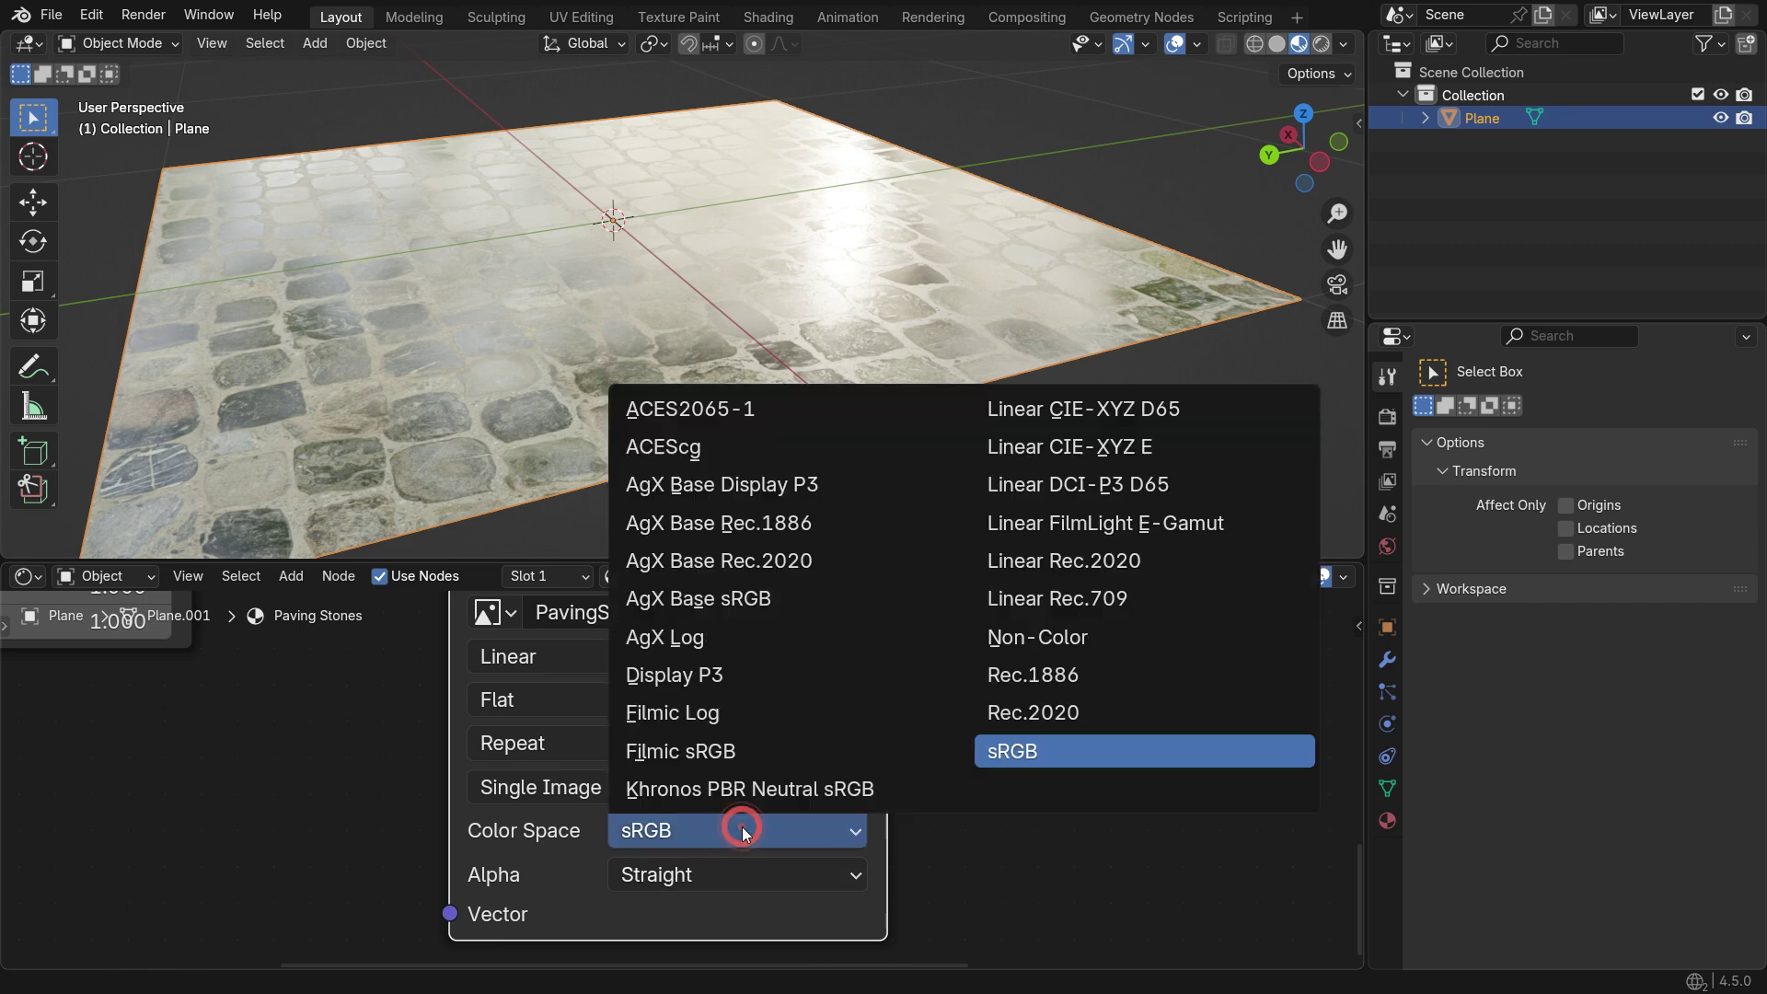
{"action": "left_click", "coordinate": [1135, 643]}
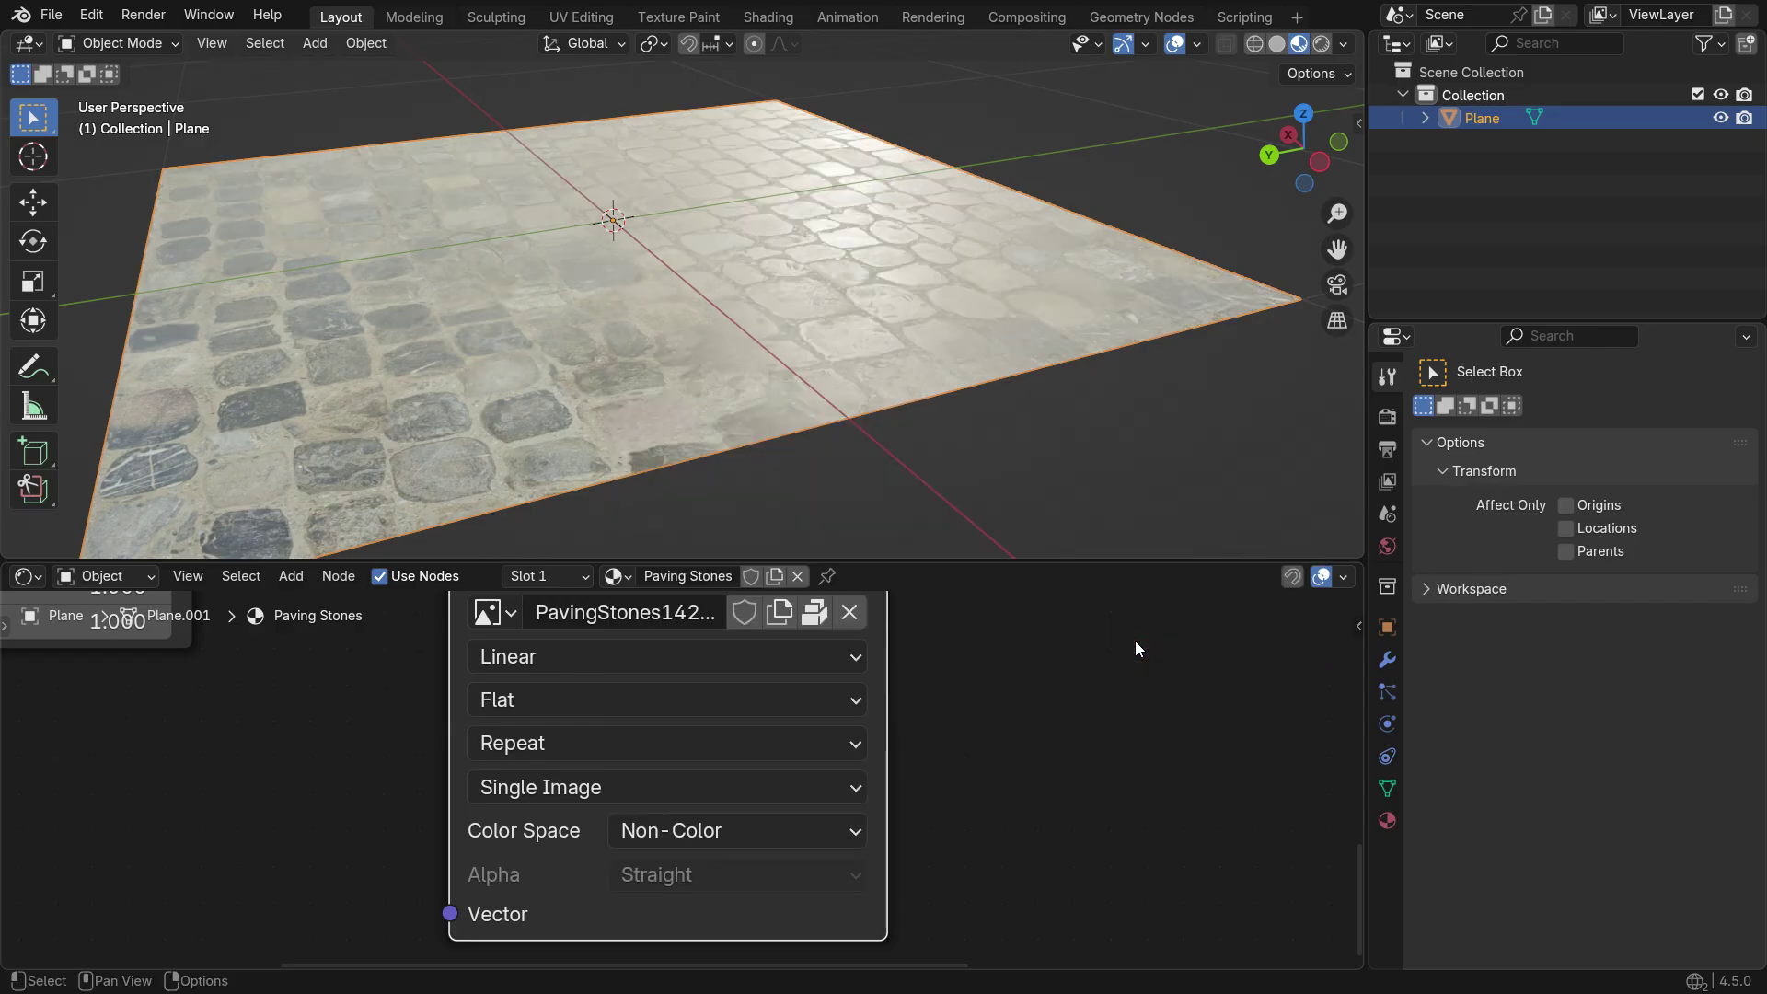
Connect the Mapping node's Vector output to the roughness image's Vector input
{"action": "mouse_move", "coordinate": [897, 344]}
{"action": "middle_mouse_down"}
{"action": "mouse_move", "coordinate": [909, 372]}
{"action": "mouse_move", "coordinate": [919, 352]}
{"action": "middle_mouse_up"}
{"action": "scroll", "coordinate": [815, 849], "scroll_direction": "down", "scroll_amount": 3}
{"action": "scroll", "coordinate": [651, 905], "scroll_direction": "down", "scroll_amount": 1}
{"action": "middle_click_drag", "start_coordinate": [650, 905], "coordinate": [651, 905]}
{"action": "left_click_drag", "start_coordinate": [555, 615], "coordinate": [677, 814]}
Mute the roughness image node with M to compare the result
{"action": "scroll", "coordinate": [693, 815], "scroll_direction": "up", "scroll_amount": 2}
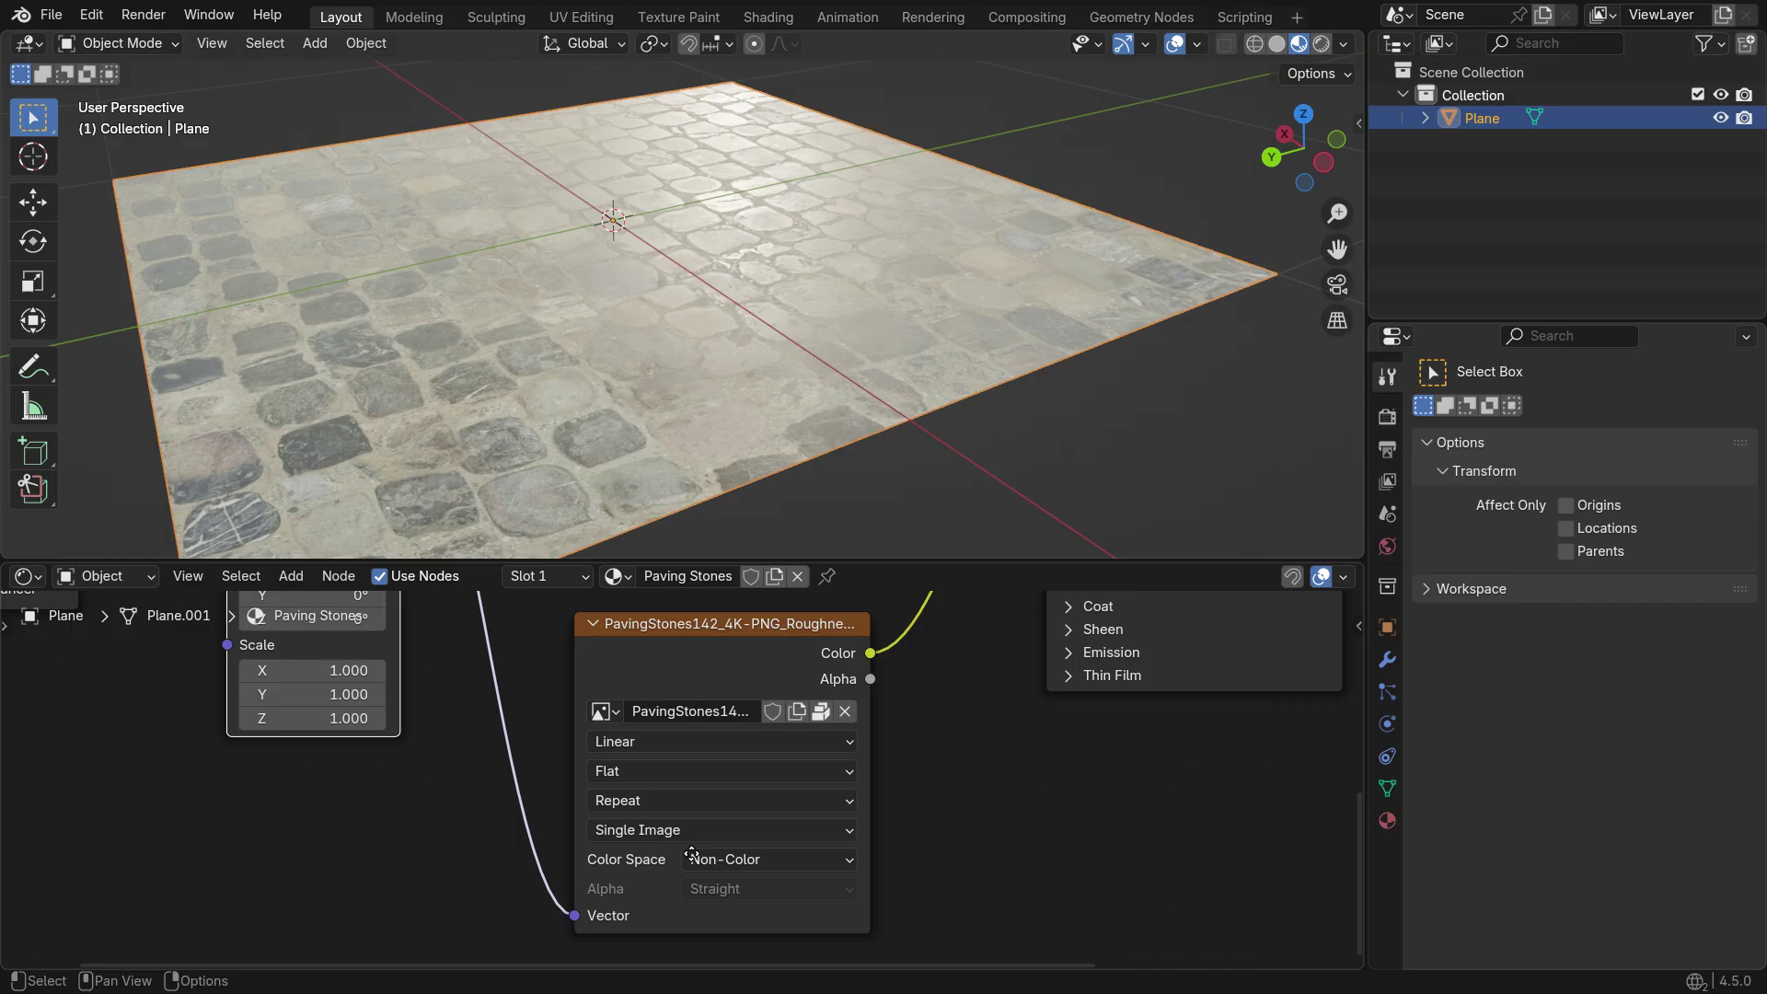
{"action": "middle_click_drag", "start_coordinate": [692, 855], "coordinate": [659, 907]}
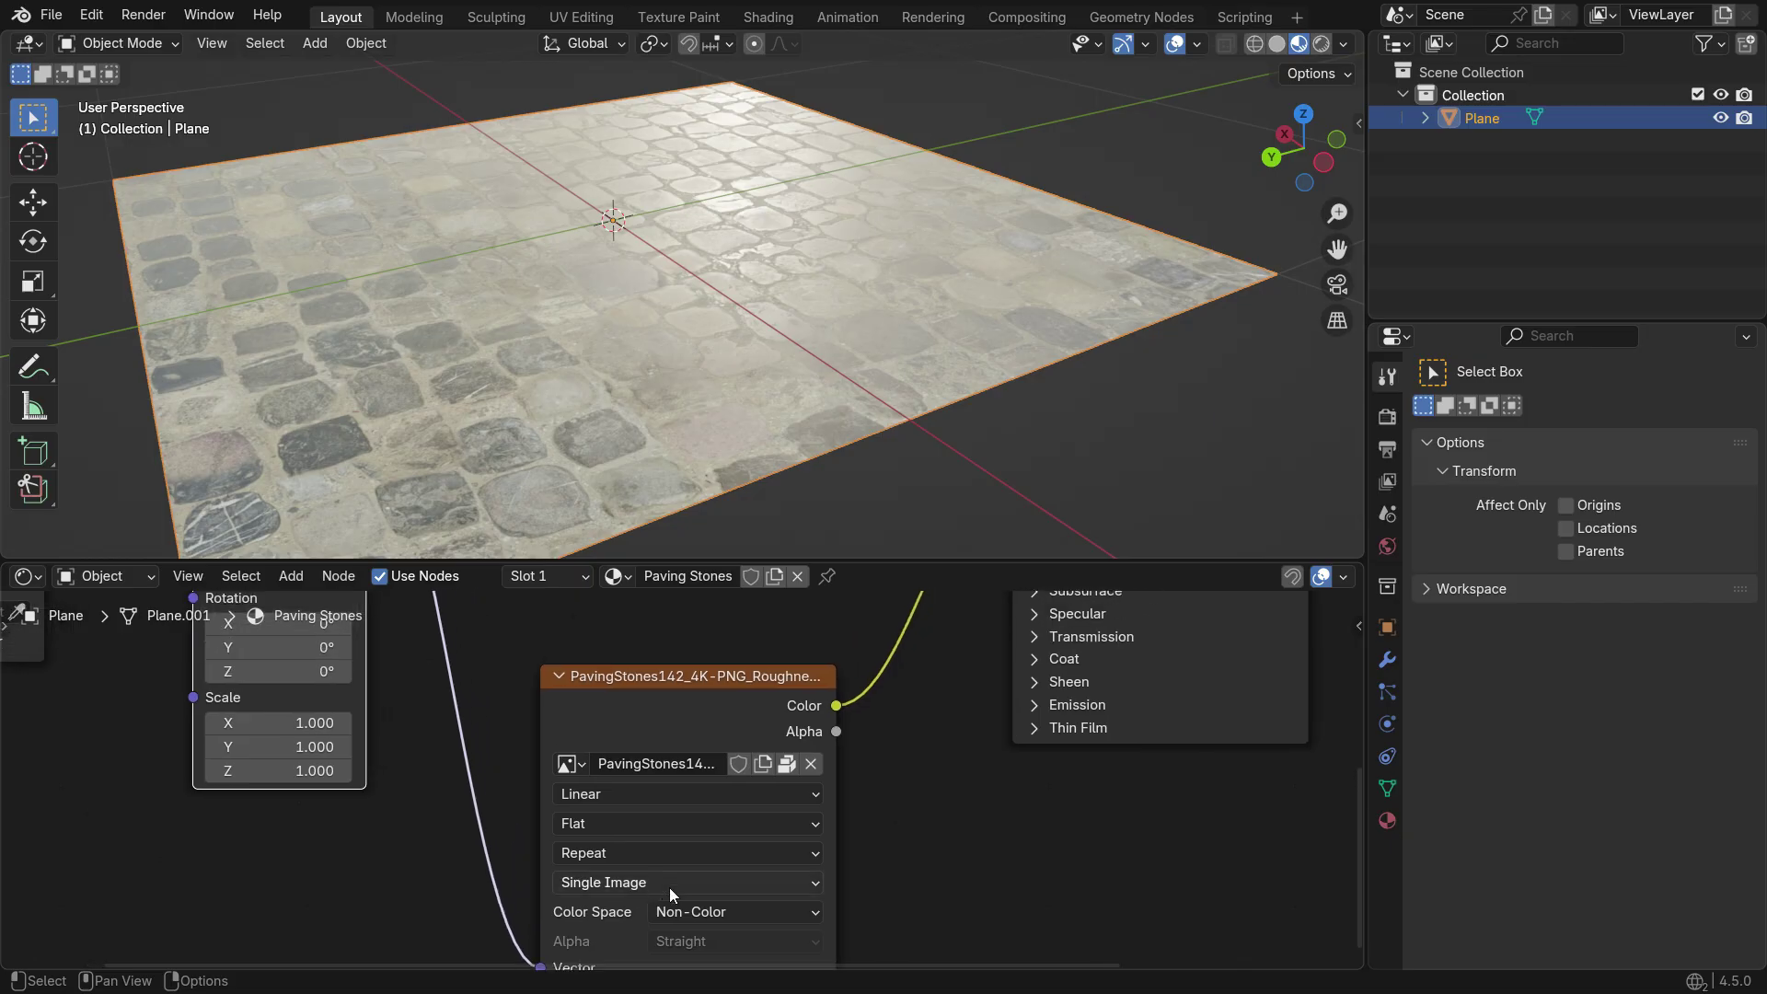
{"action": "left_click", "coordinate": [740, 687]}
{"action": "scroll", "coordinate": [754, 280], "scroll_direction": "up", "scroll_amount": 2}
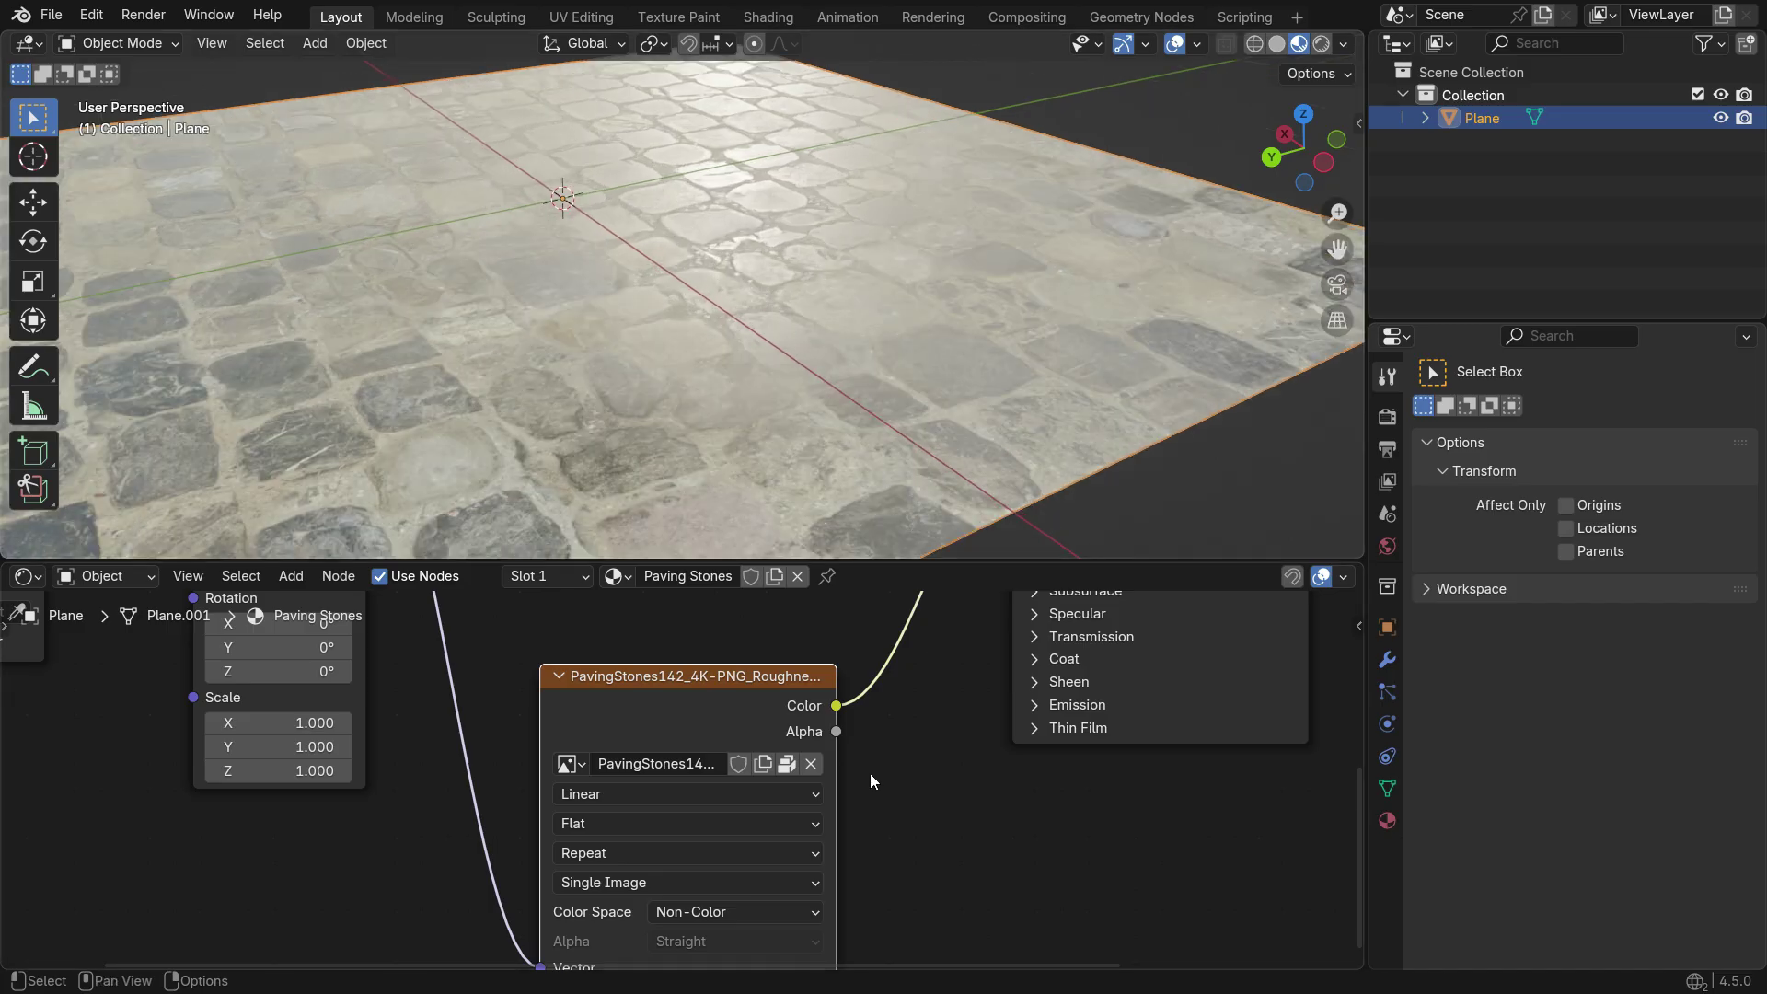
{"action": "key", "text": "m"}
{"action": "key", "text": "m"}
{"action": "key", "text": "m"}
{"action": "key", "text": "m"}
{"action": "key", "text": "m"}
{"action": "key", "text": "m"}
Move the Principled BSDF and Material Output nodes to the right to make room
{"action": "scroll", "coordinate": [489, 837], "scroll_direction": "down", "scroll_amount": 5}
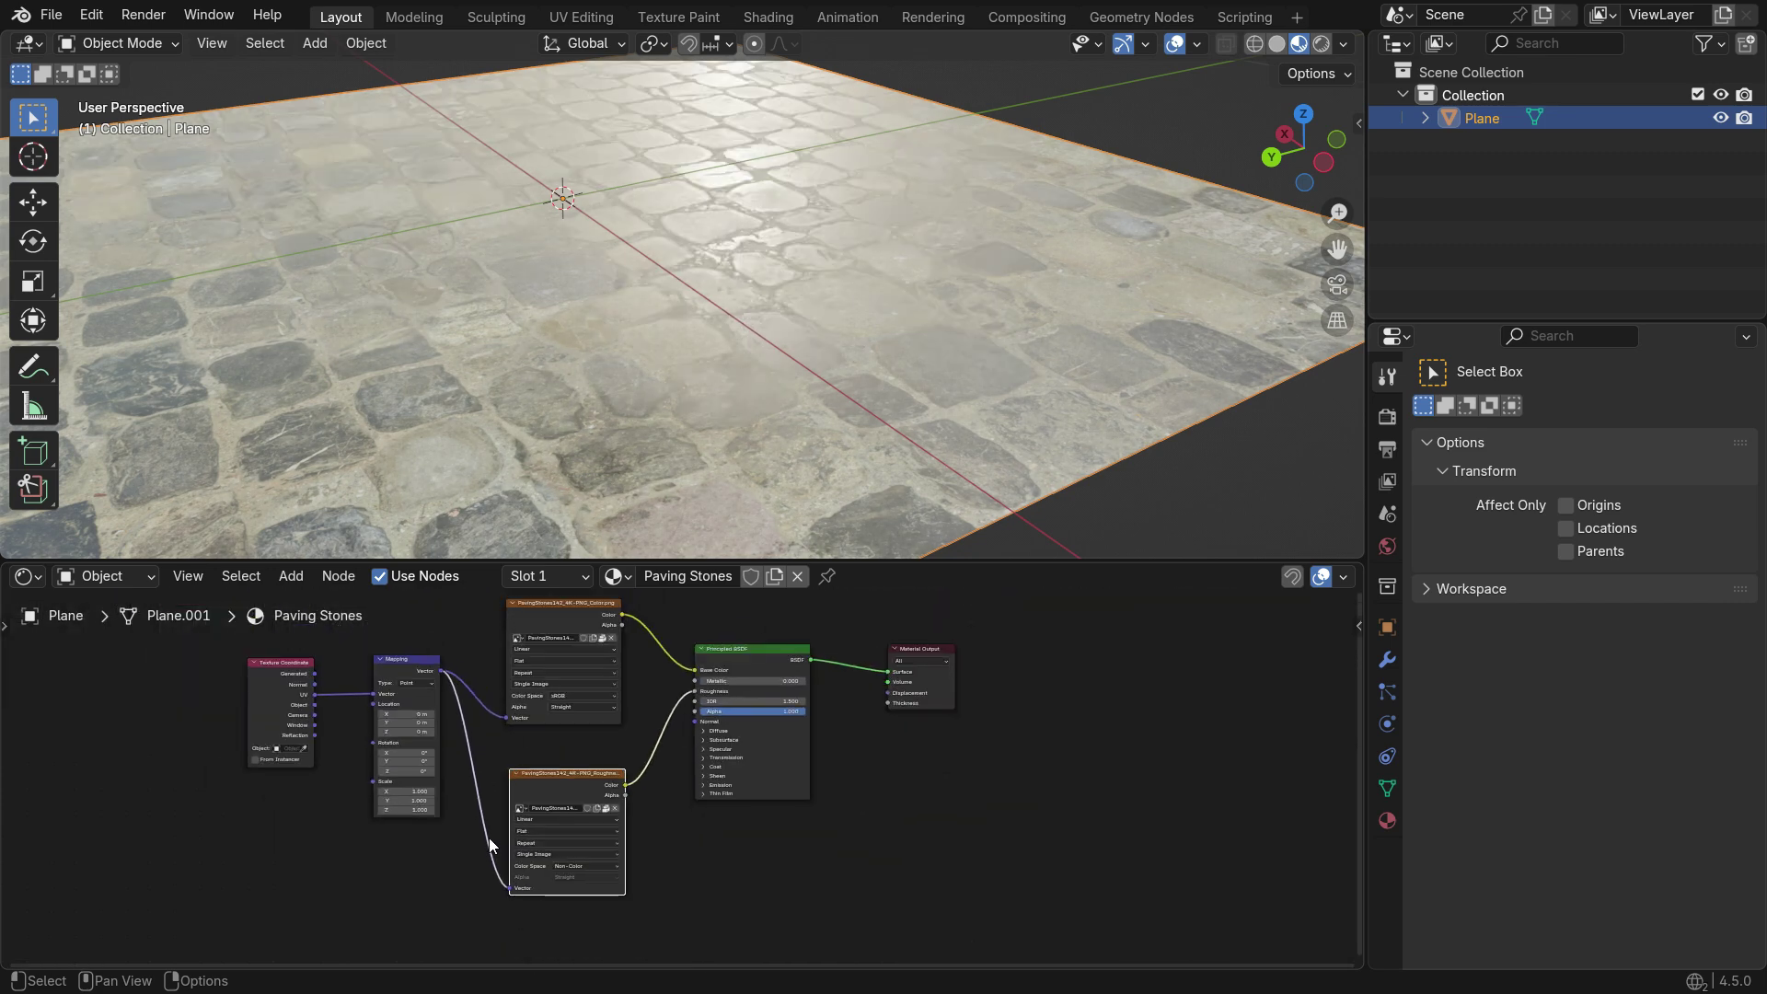
{"action": "left_click_drag", "start_coordinate": [679, 629], "coordinate": [931, 776]}
{"action": "key", "text": "g"}
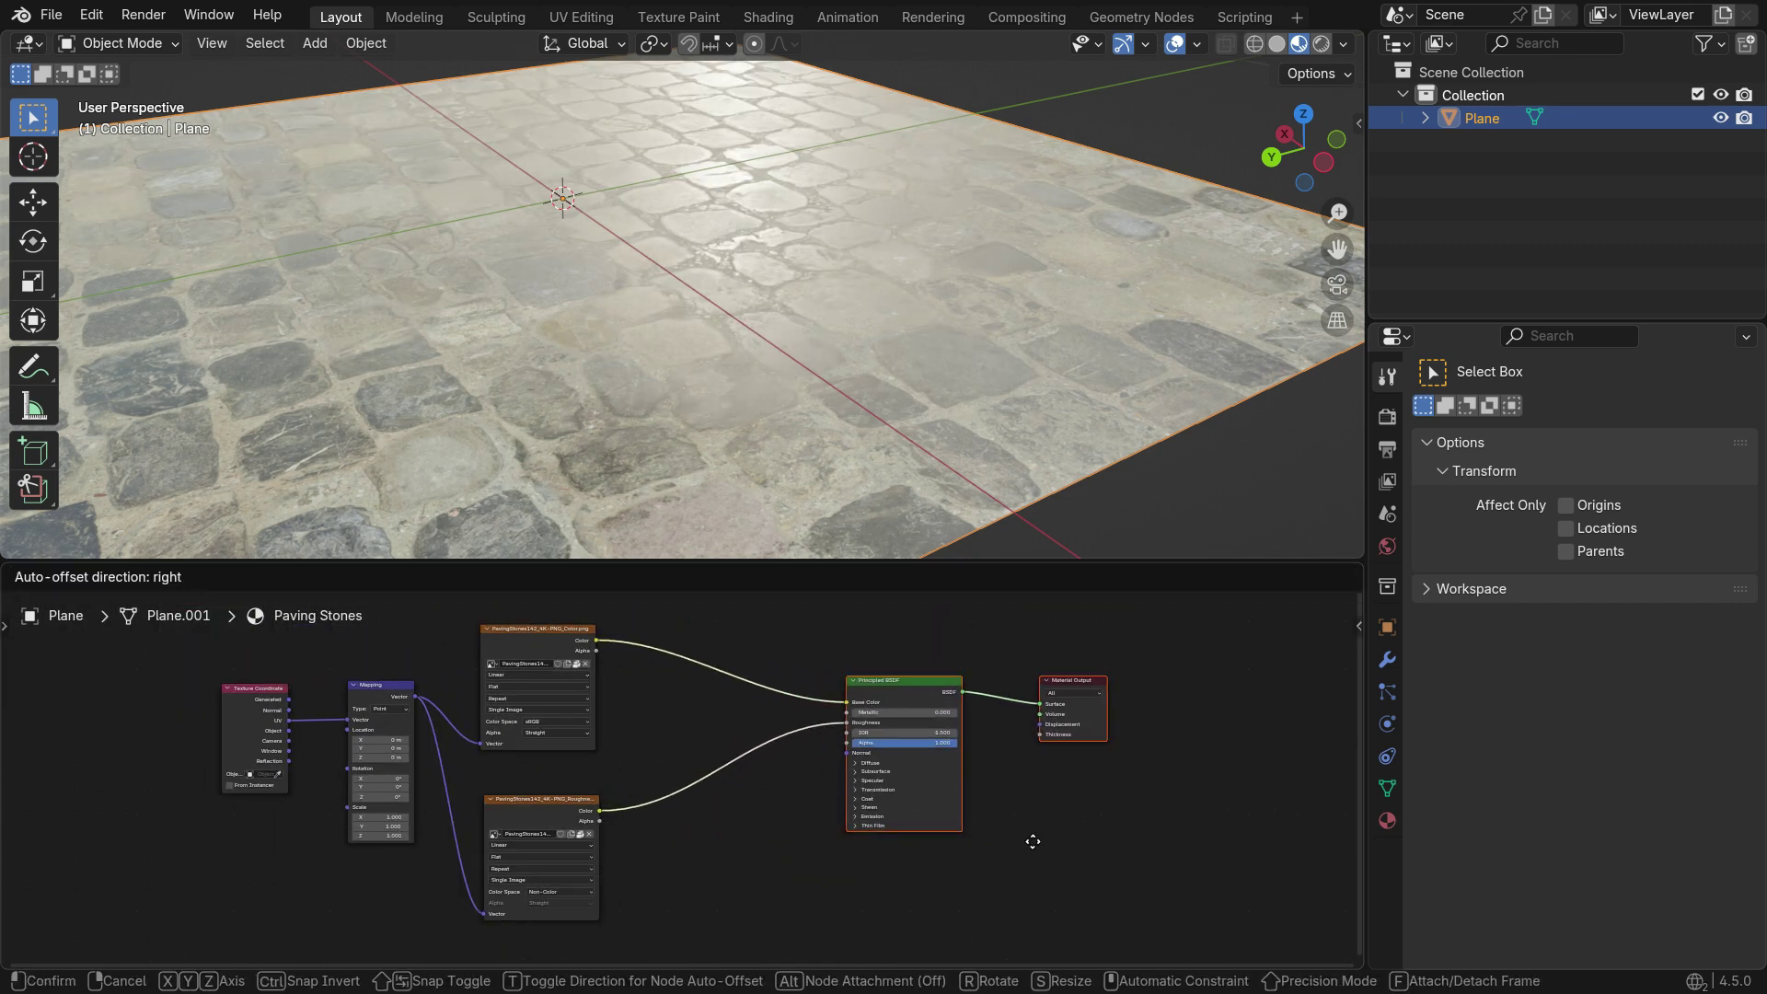
{"action": "left_click", "coordinate": [1032, 842]}
{"action": "scroll", "coordinate": [731, 804], "scroll_direction": "up", "scroll_amount": 2}
{"action": "scroll", "coordinate": [731, 806], "scroll_direction": "up", "scroll_amount": 1}
Add a Color Ramp node onto the roughness-to-Roughness link
{"action": "key", "text": "shift+a"}
{"action": "type", "text": "c"}
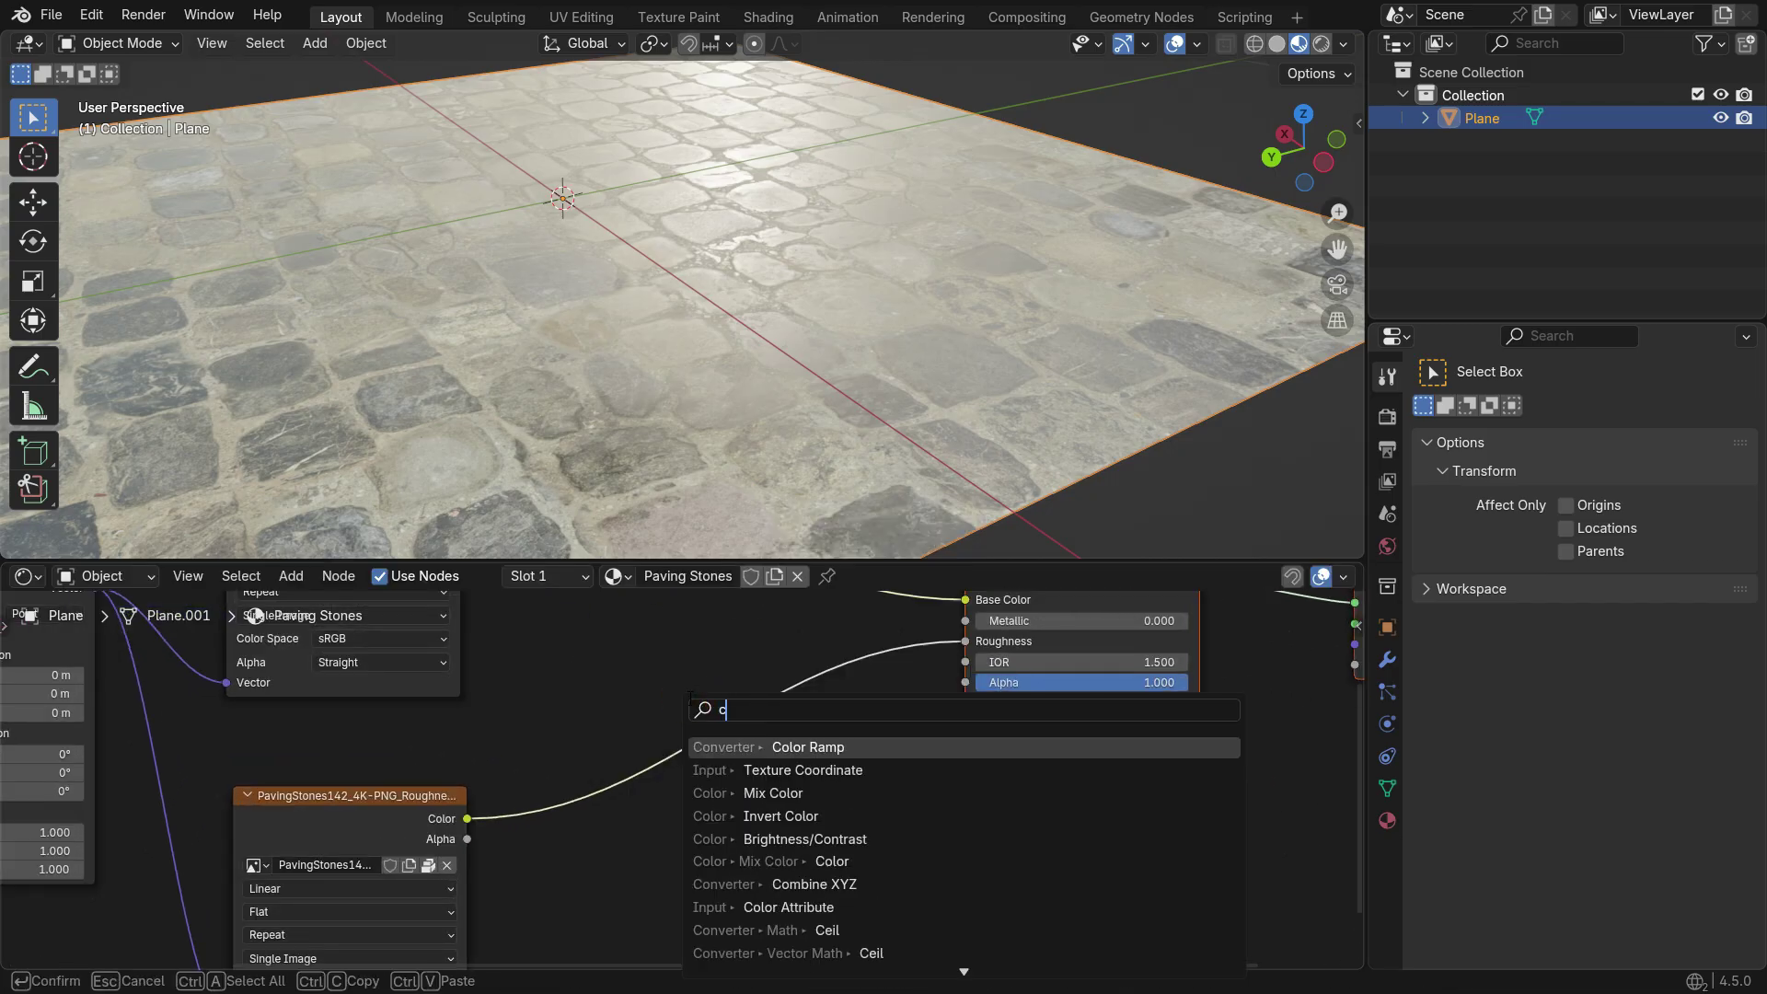
{"action": "type", "text": "olor ramp"}
{"action": "key", "text": "Return"}
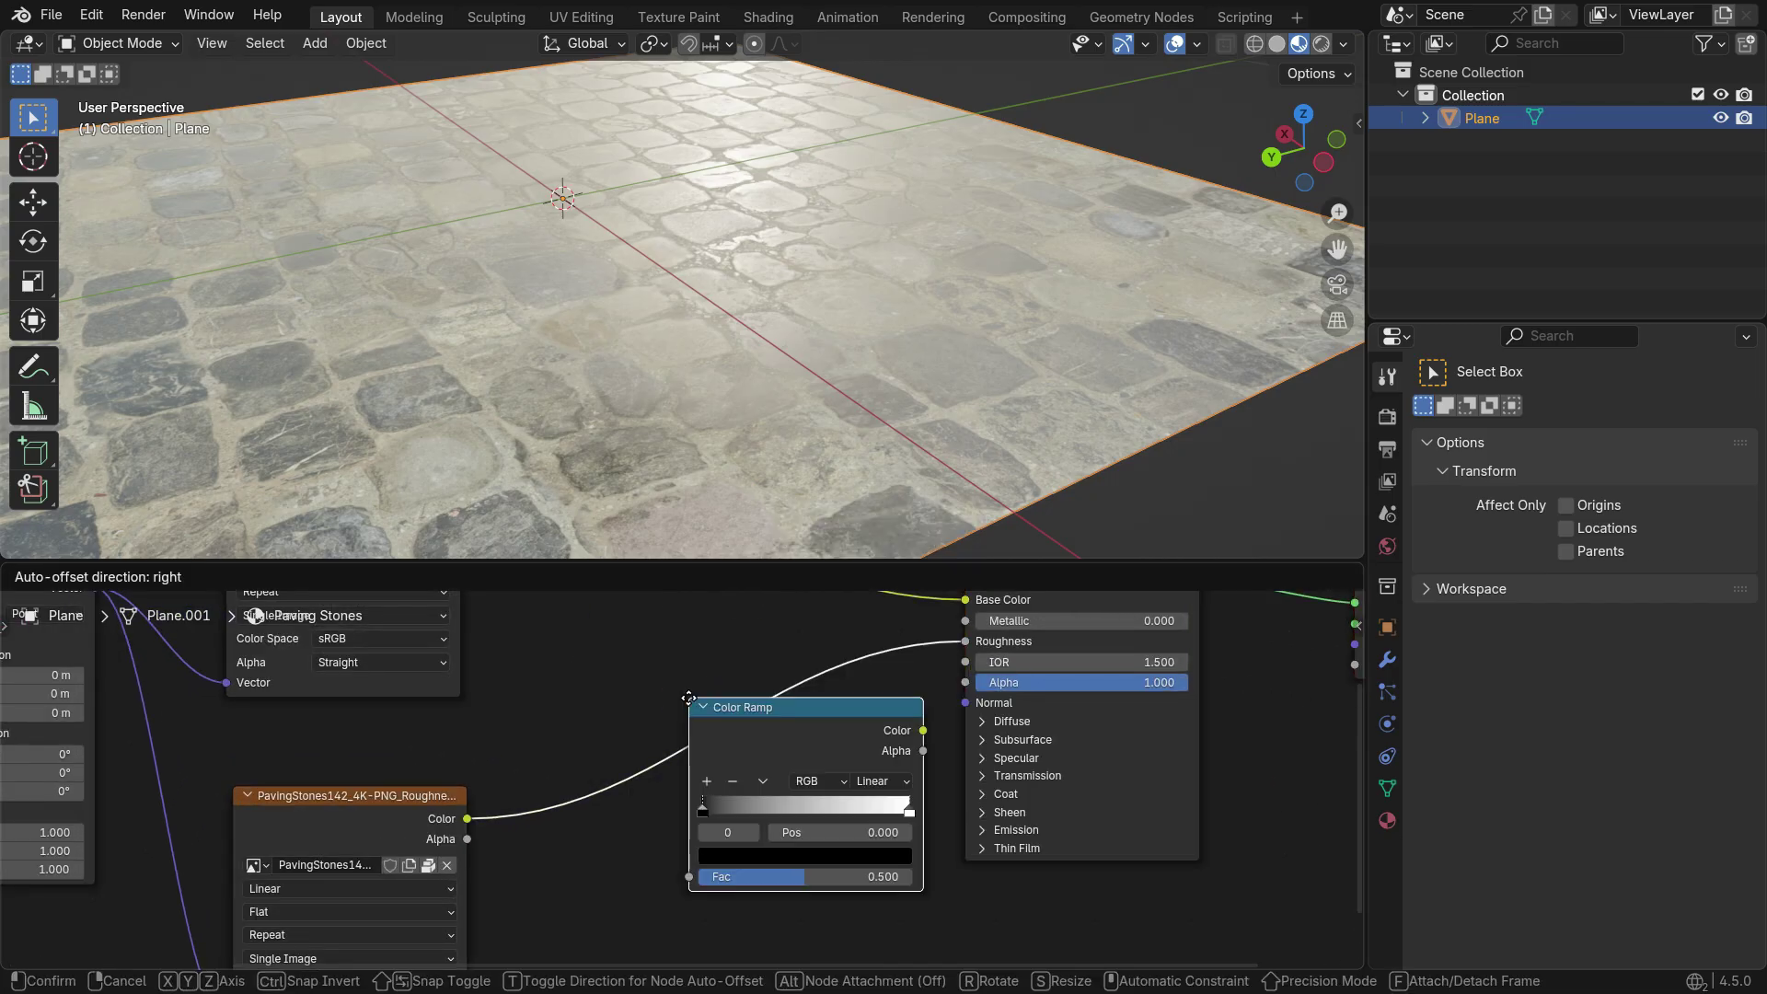
{"action": "left_click", "coordinate": [589, 669]}
{"action": "scroll", "coordinate": [637, 765], "scroll_direction": "up", "scroll_amount": 3}
Pull the Color Ramp's black and white stops inward, with the black stop at 0.232
{"action": "left_click_drag", "start_coordinate": [570, 801], "coordinate": [661, 810]}
{"action": "mouse_move", "coordinate": [927, 802]}
{"action": "left_mouse_down"}
{"action": "mouse_move", "coordinate": [706, 815]}
{"action": "mouse_move", "coordinate": [914, 806]}
{"action": "left_mouse_up"}
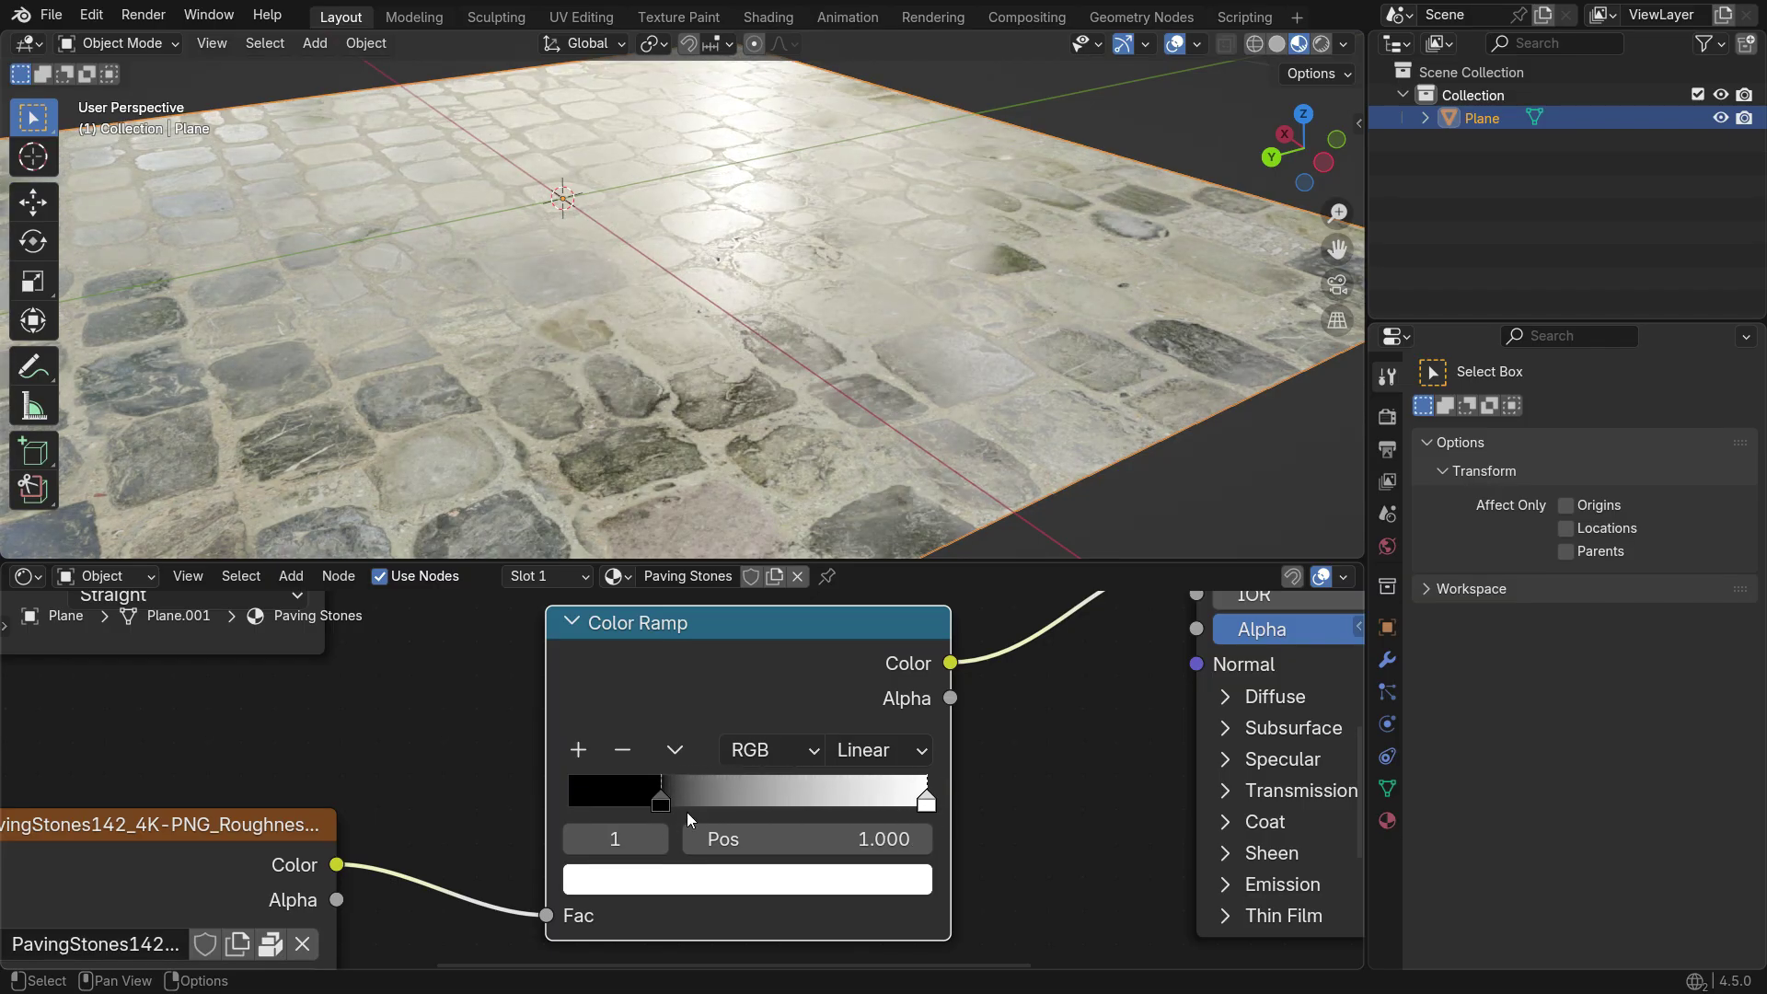
{"action": "mouse_move", "coordinate": [681, 813]}
{"action": "left_mouse_down"}
{"action": "mouse_move", "coordinate": [615, 809]}
{"action": "mouse_move", "coordinate": [650, 824]}
{"action": "left_mouse_up"}
{"action": "middle_click_drag", "start_coordinate": [760, 420], "coordinate": [813, 401]}
{"action": "key", "text": "Home"}
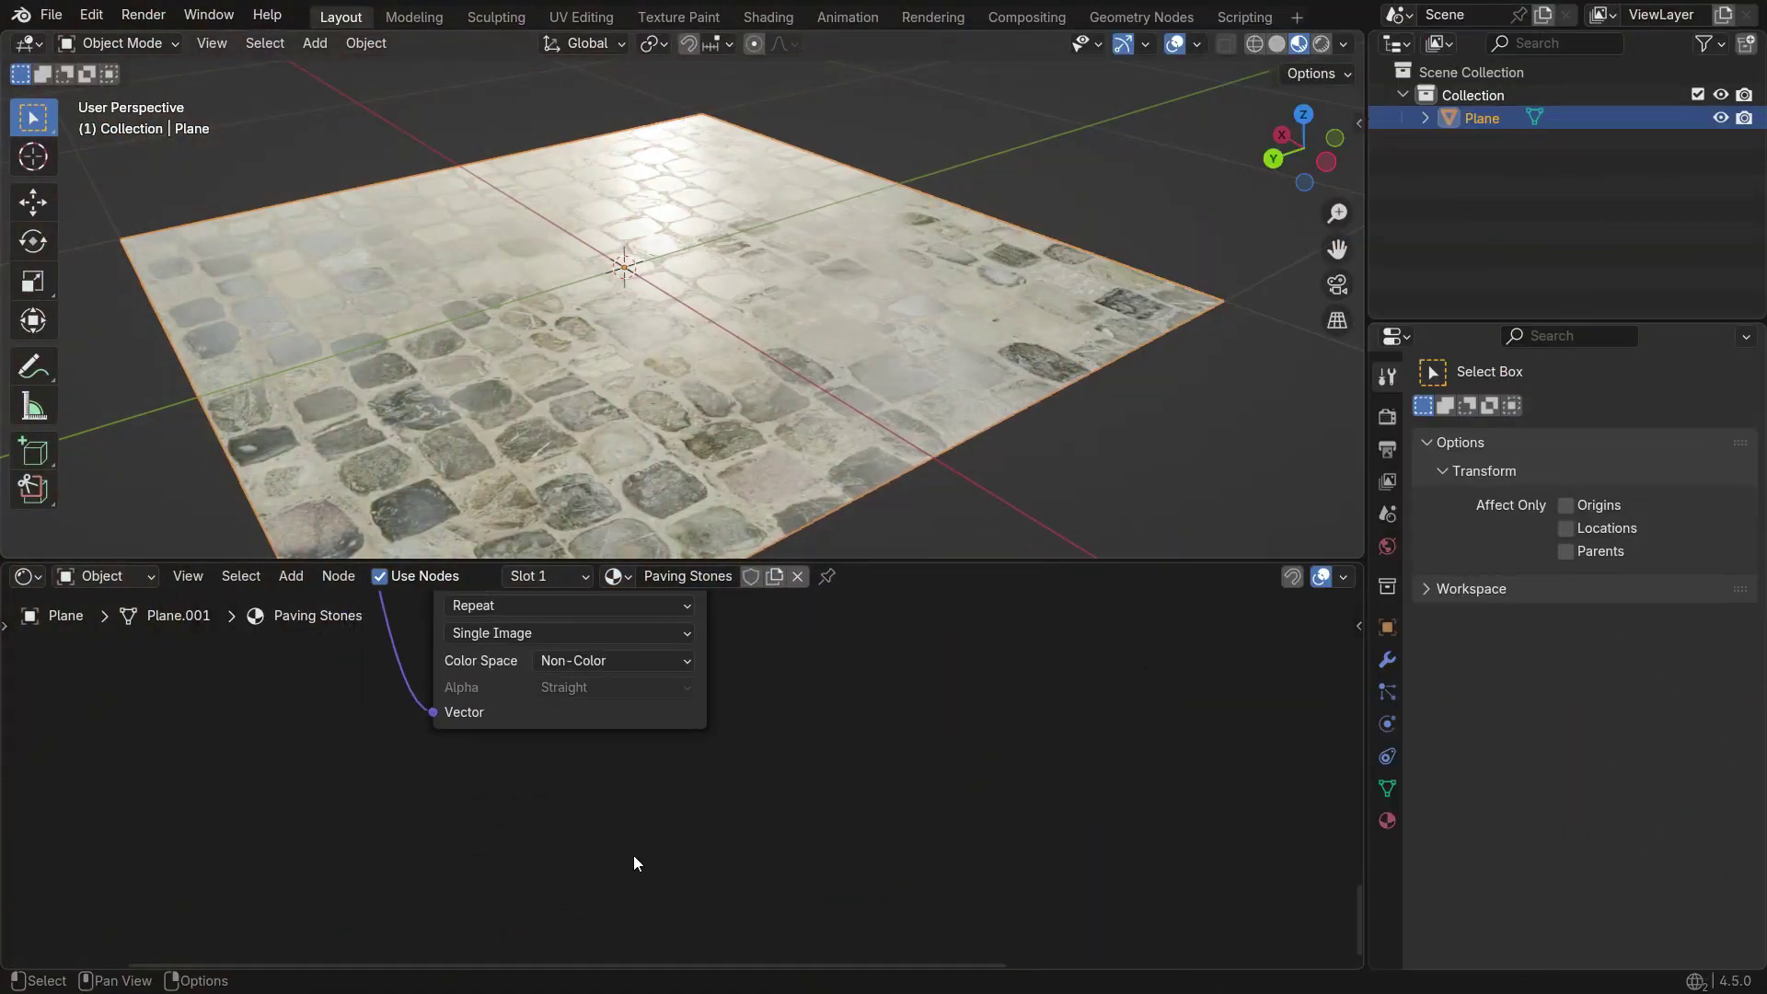
Add an Image Texture node and load PavingStones142_4K-PNG_NormalGL.png into it
{"action": "key", "text": "shift+a"}
{"action": "type", "text": "image"}
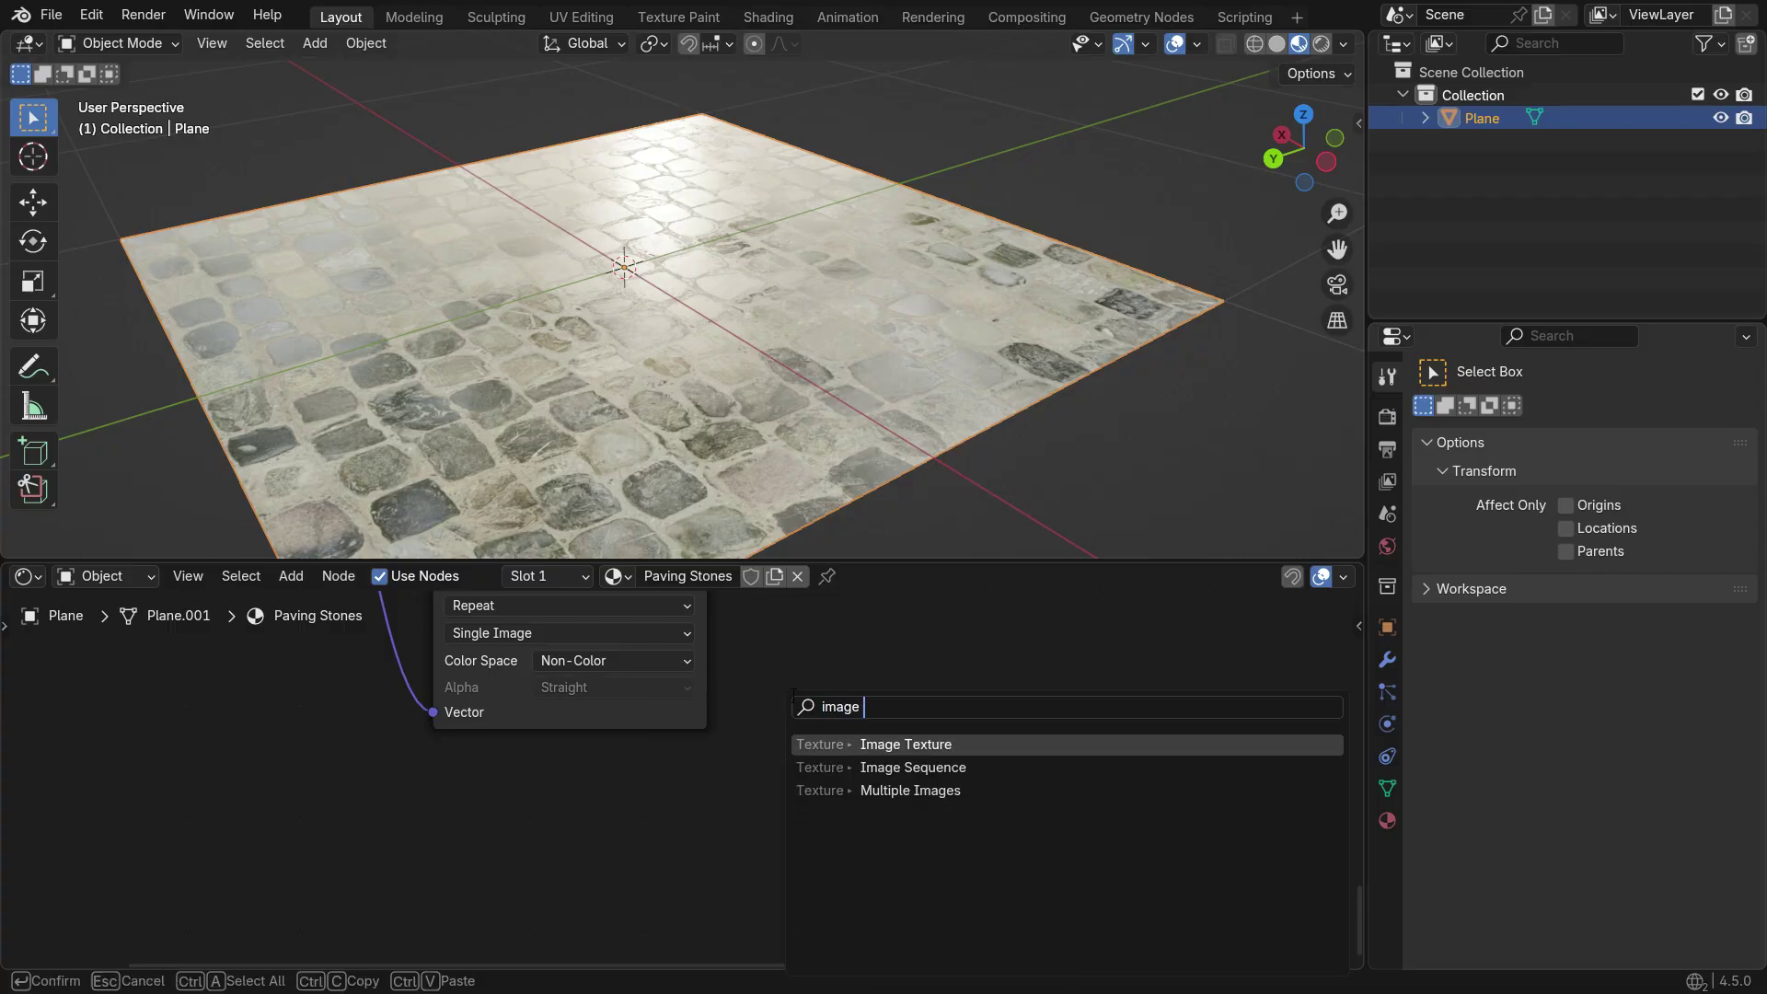
{"action": "key", "text": "Return"}
{"action": "left_click", "coordinate": [589, 827]}
{"action": "scroll", "coordinate": [644, 810], "scroll_direction": "up", "scroll_amount": 2}
{"action": "left_click", "coordinate": [703, 832]}
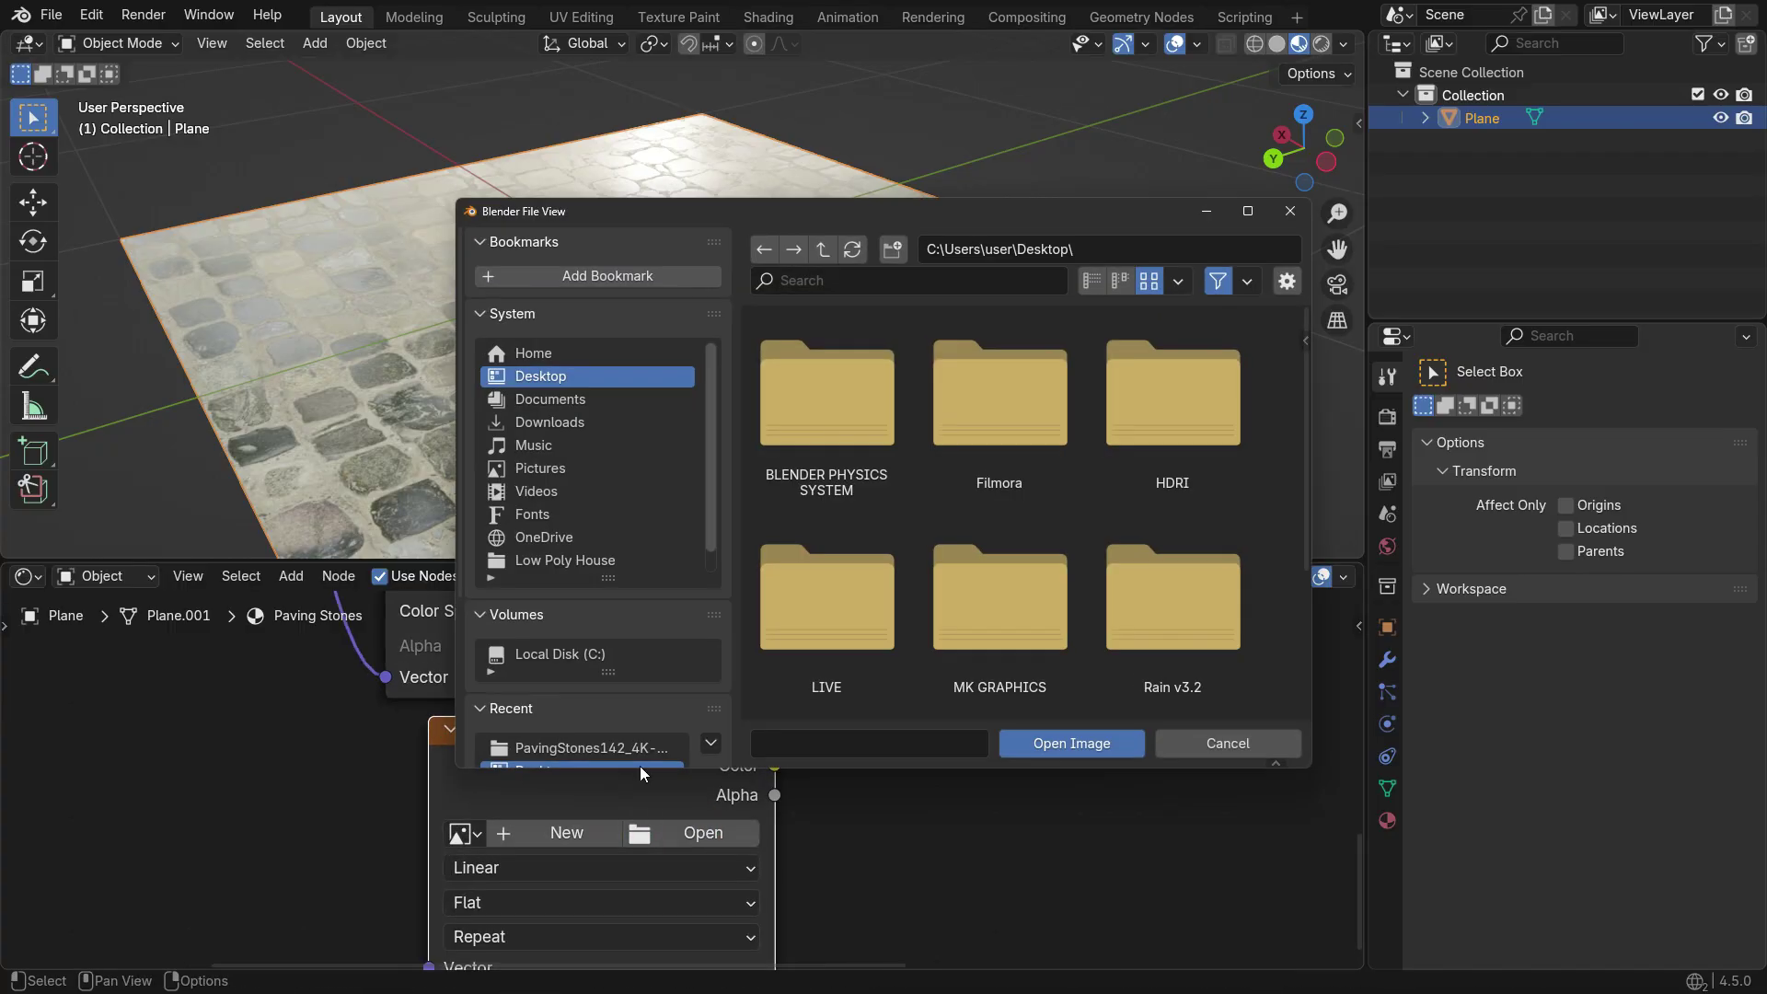
{"action": "scroll", "coordinate": [1015, 600], "scroll_direction": "down", "scroll_amount": 1}
{"action": "left_click", "coordinate": [1030, 559]}
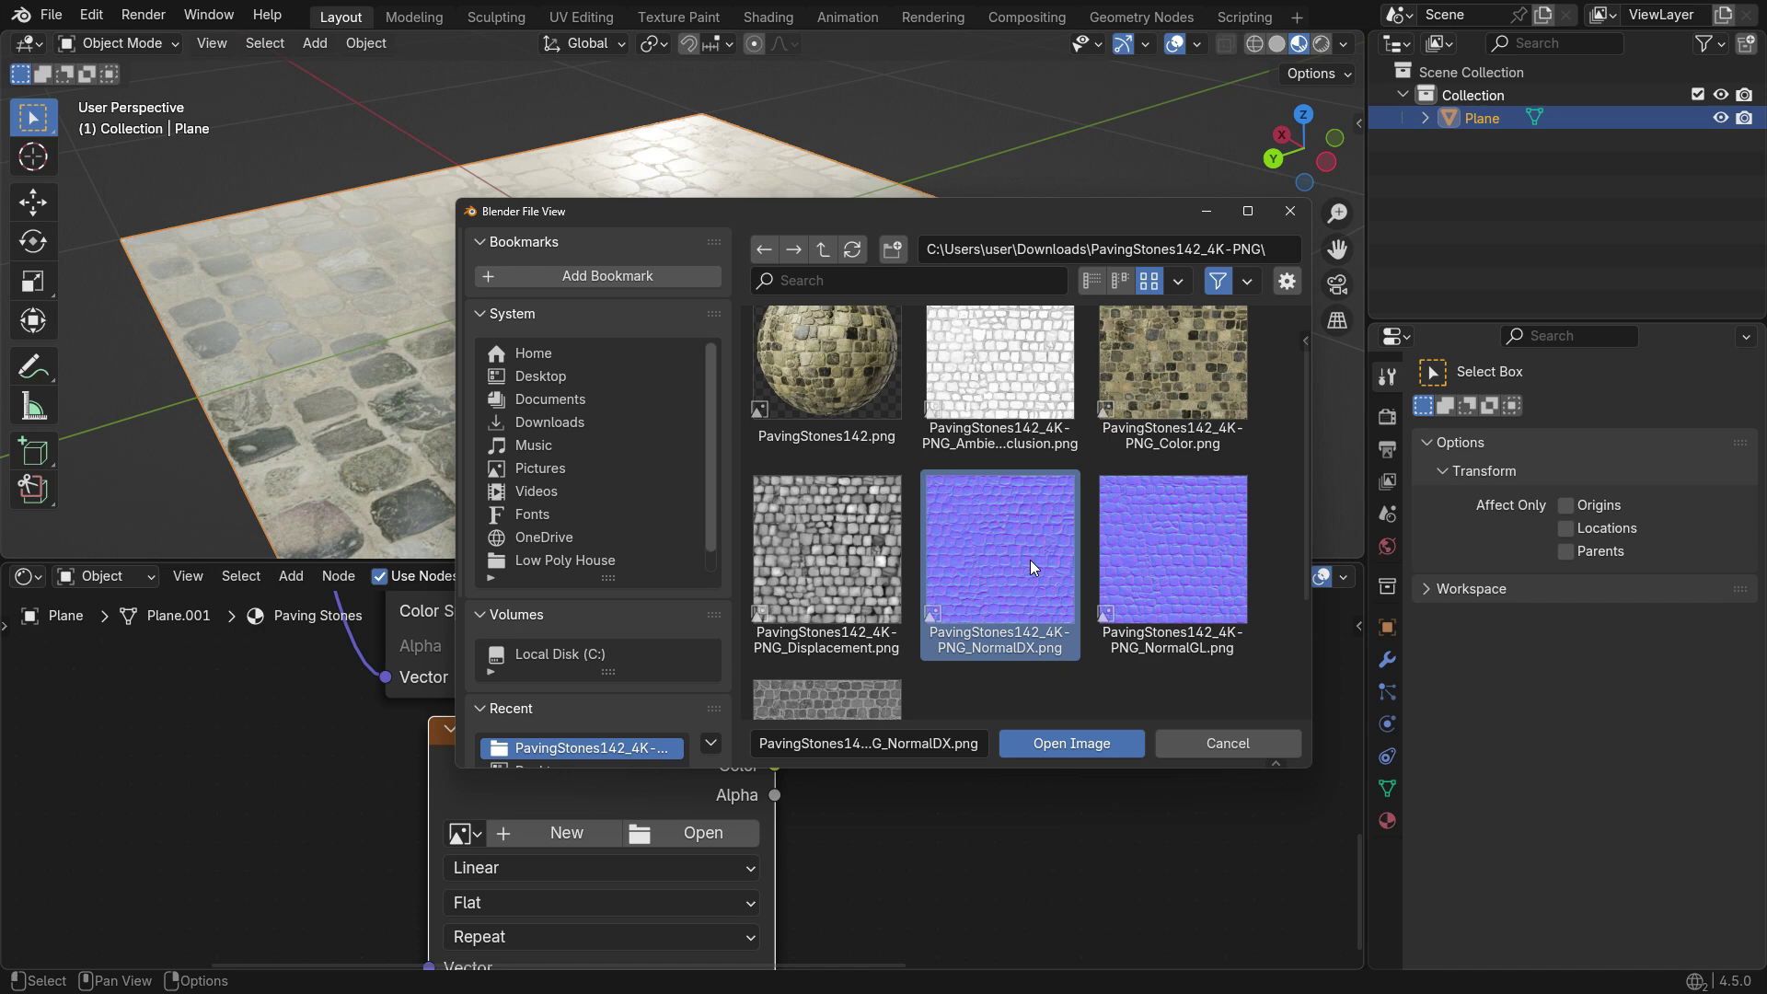
{"action": "left_click", "coordinate": [1182, 571]}
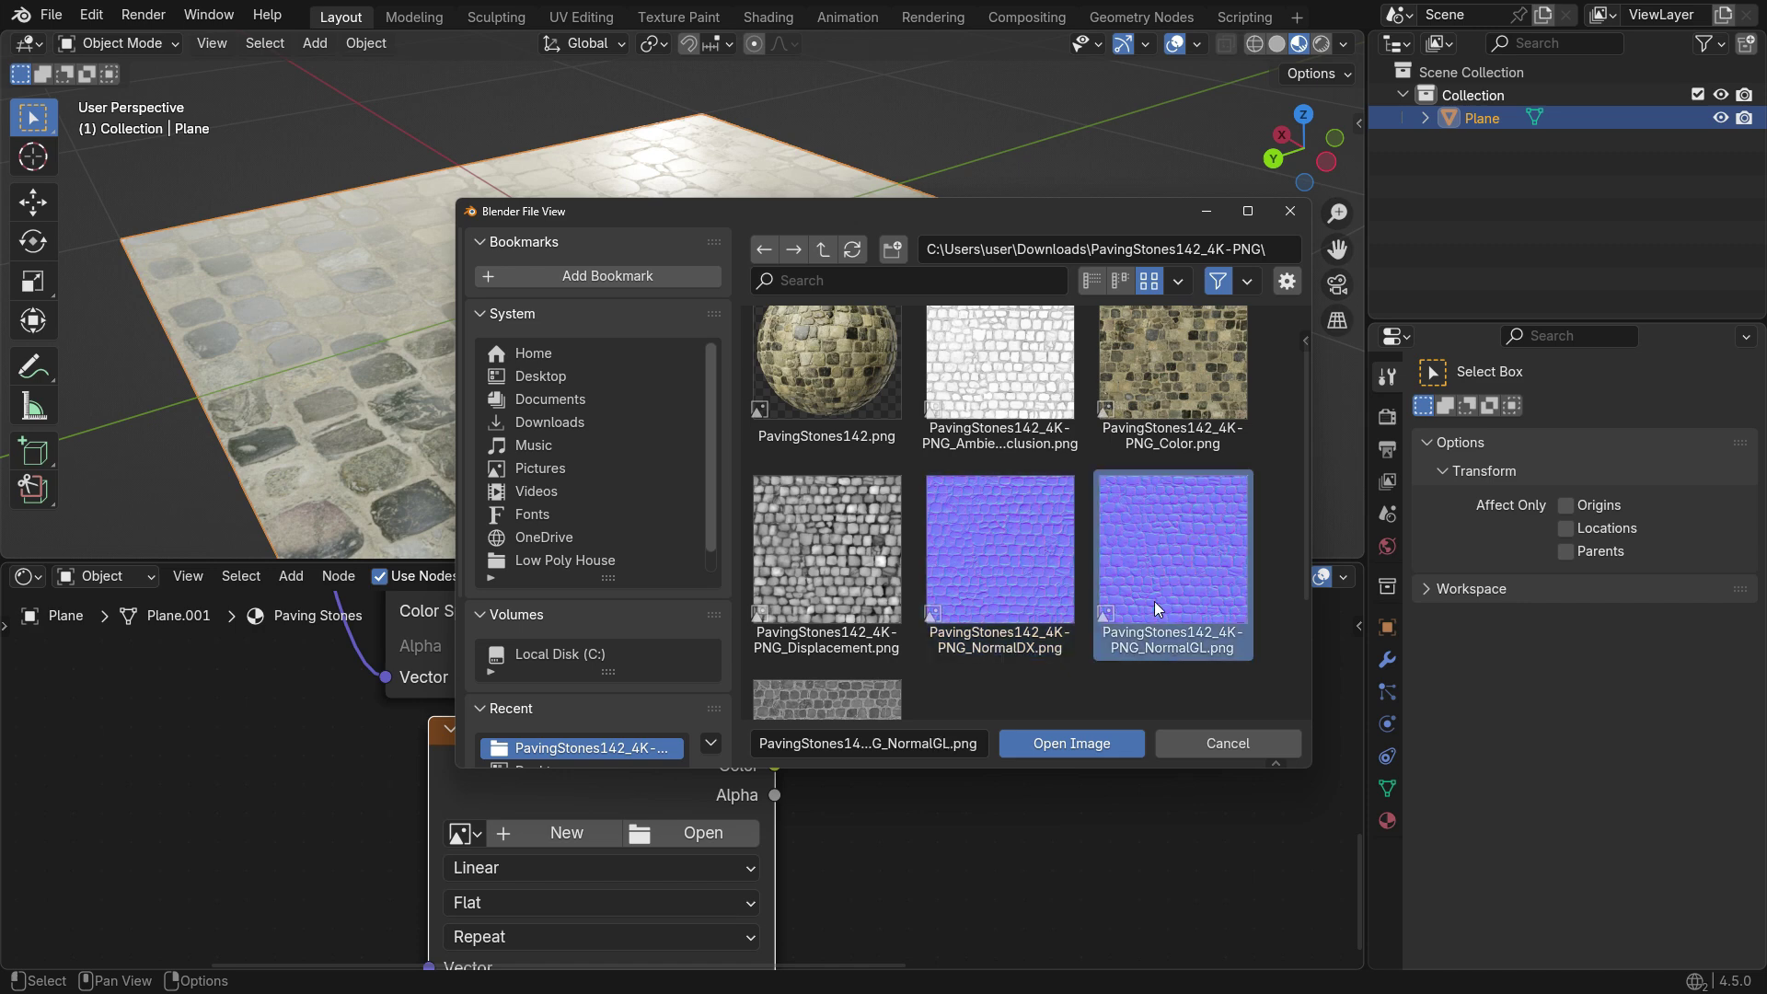
{"action": "left_click", "coordinate": [1112, 743]}
Set the normal image's Color Space to Non-Color and link Mapping's Vector to it
{"action": "scroll", "coordinate": [772, 808], "scroll_direction": "down", "scroll_amount": 2}
{"action": "scroll", "coordinate": [661, 871], "scroll_direction": "down", "scroll_amount": 2, "text": "shift"}
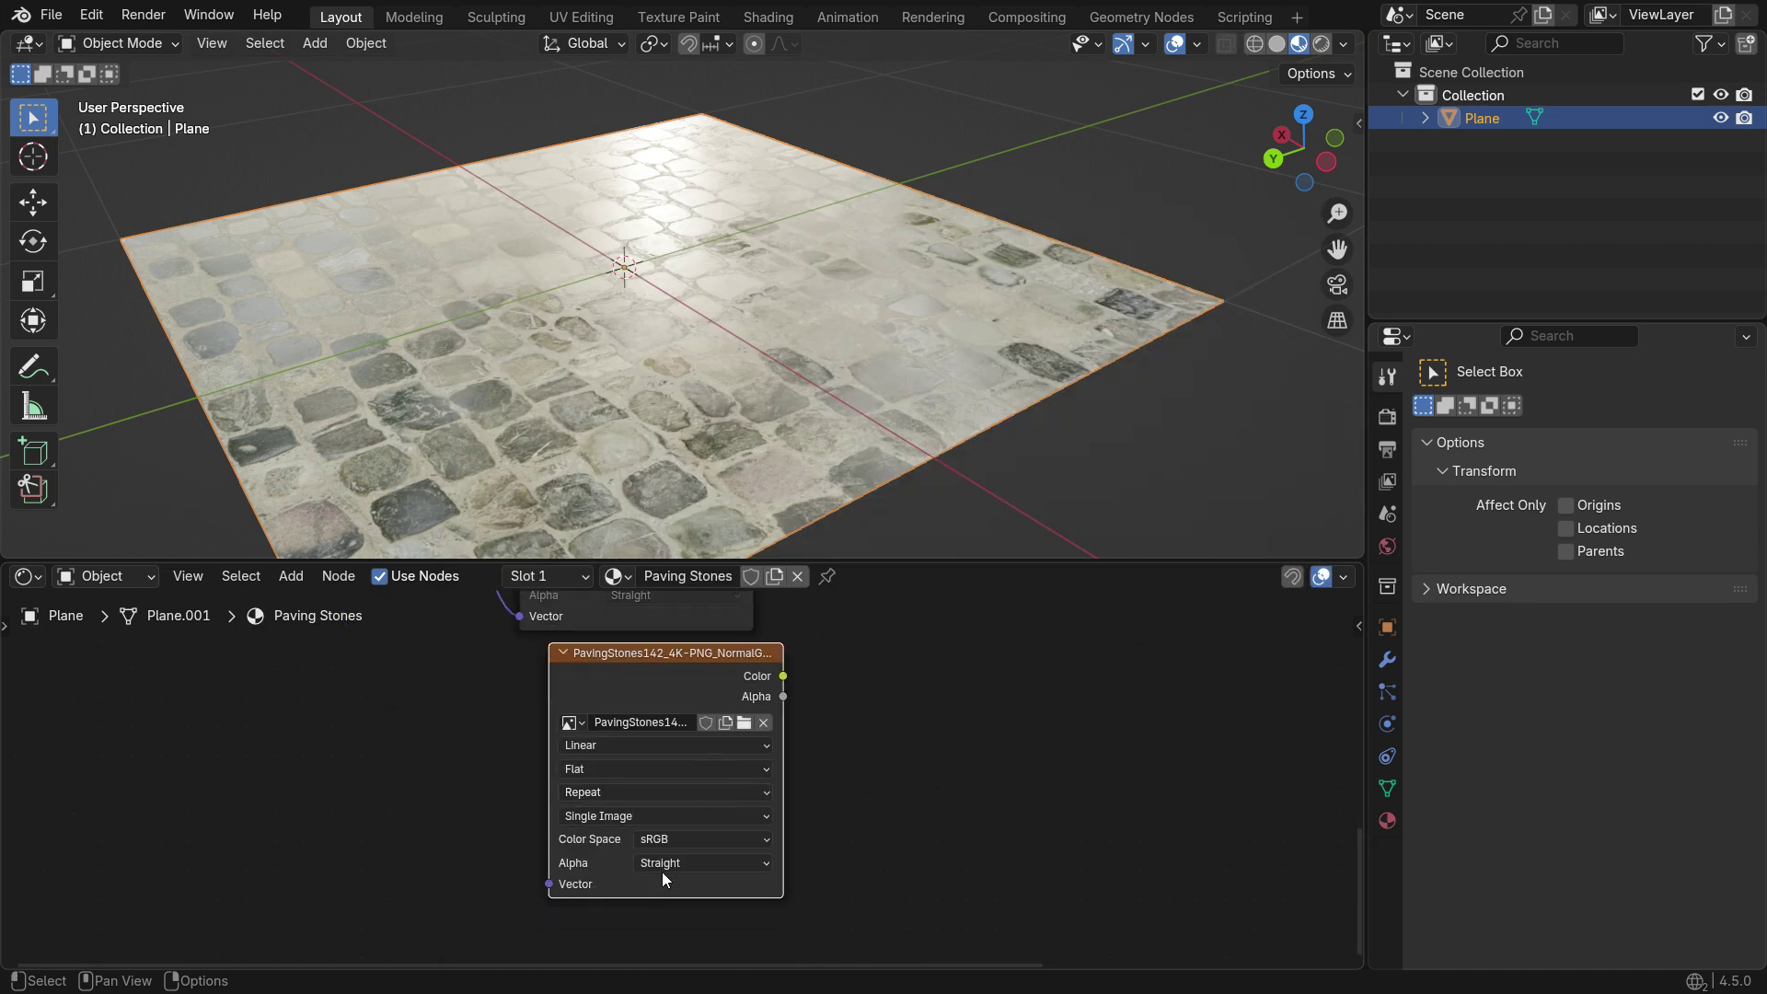
{"action": "scroll", "coordinate": [661, 870], "scroll_direction": "up", "scroll_amount": 3}
{"action": "left_click", "coordinate": [717, 815]}
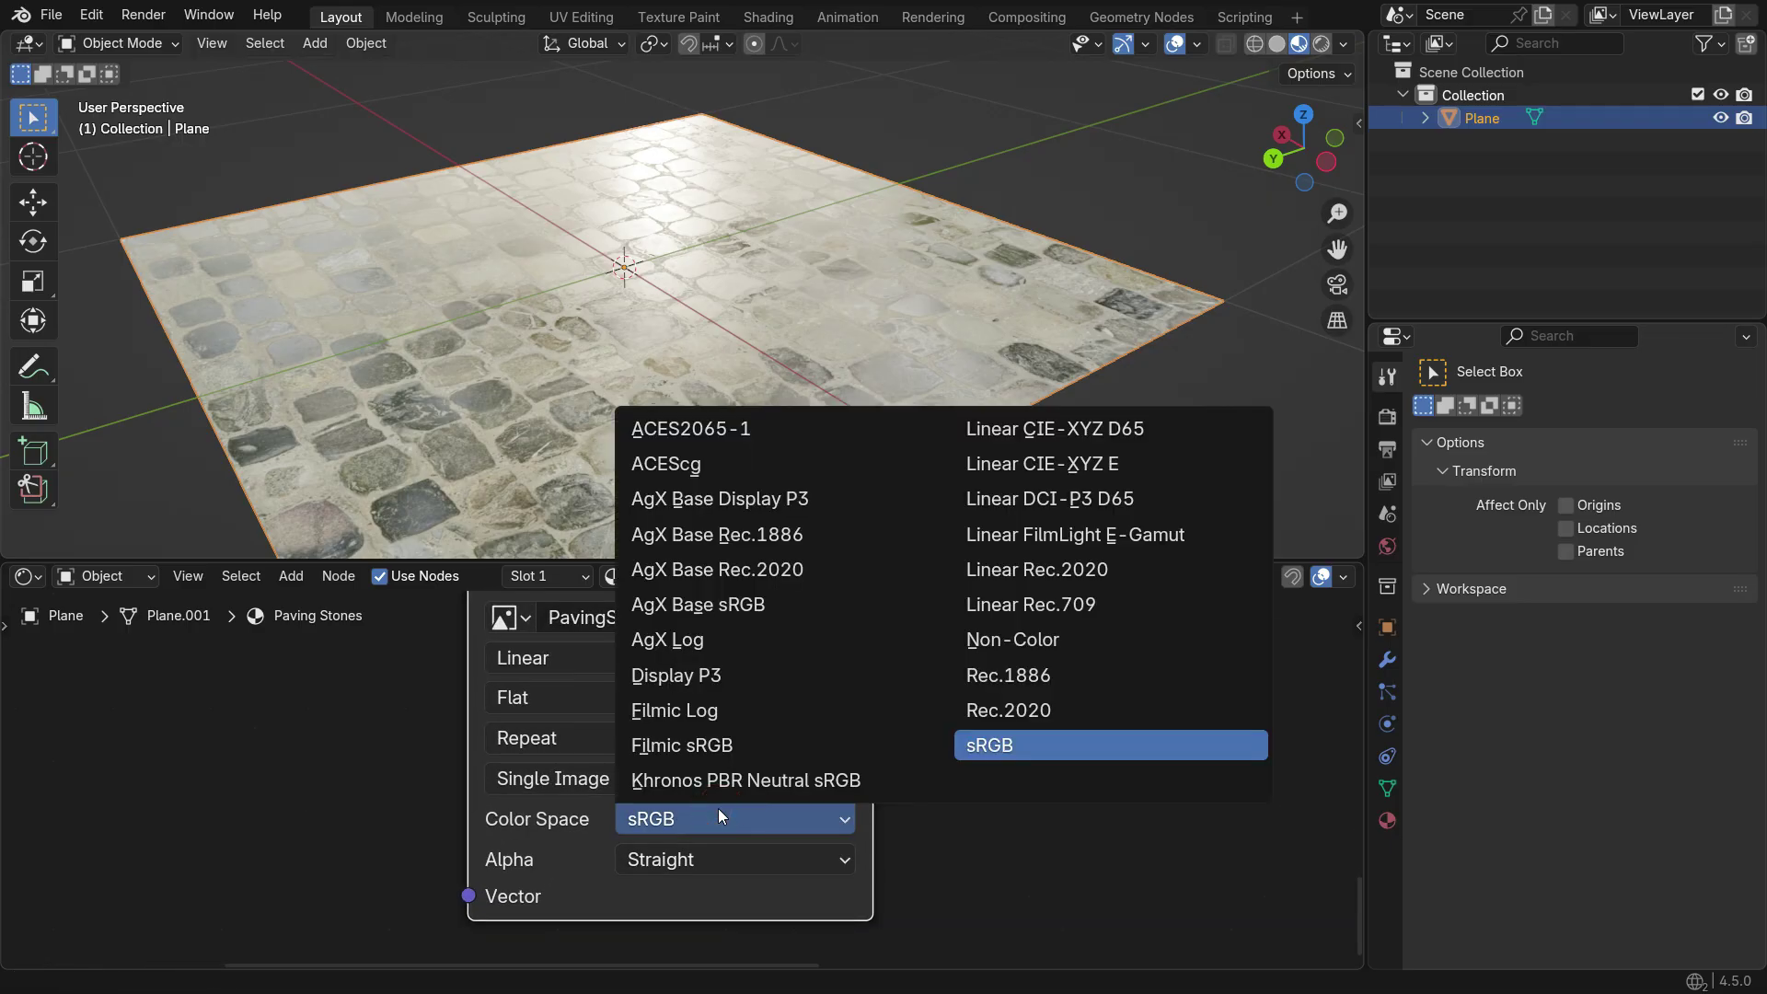
{"action": "left_click", "coordinate": [1082, 639]}
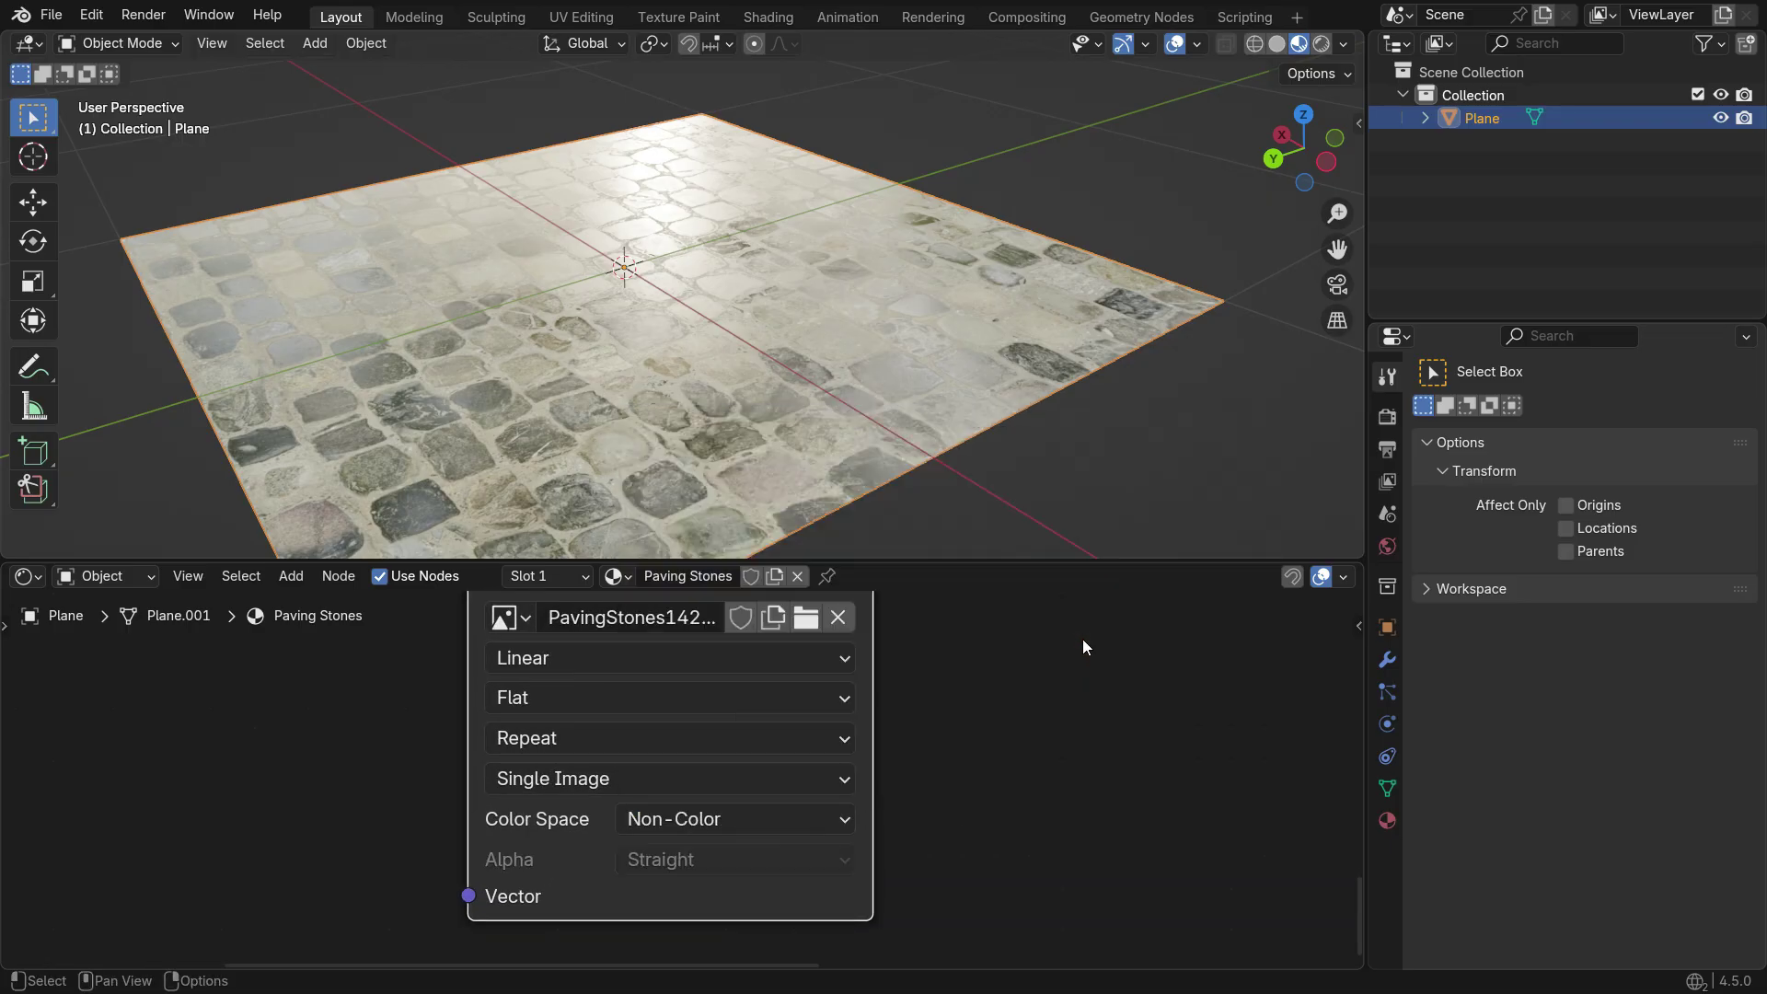
{"action": "scroll", "coordinate": [740, 823], "scroll_direction": "down", "scroll_amount": 8}
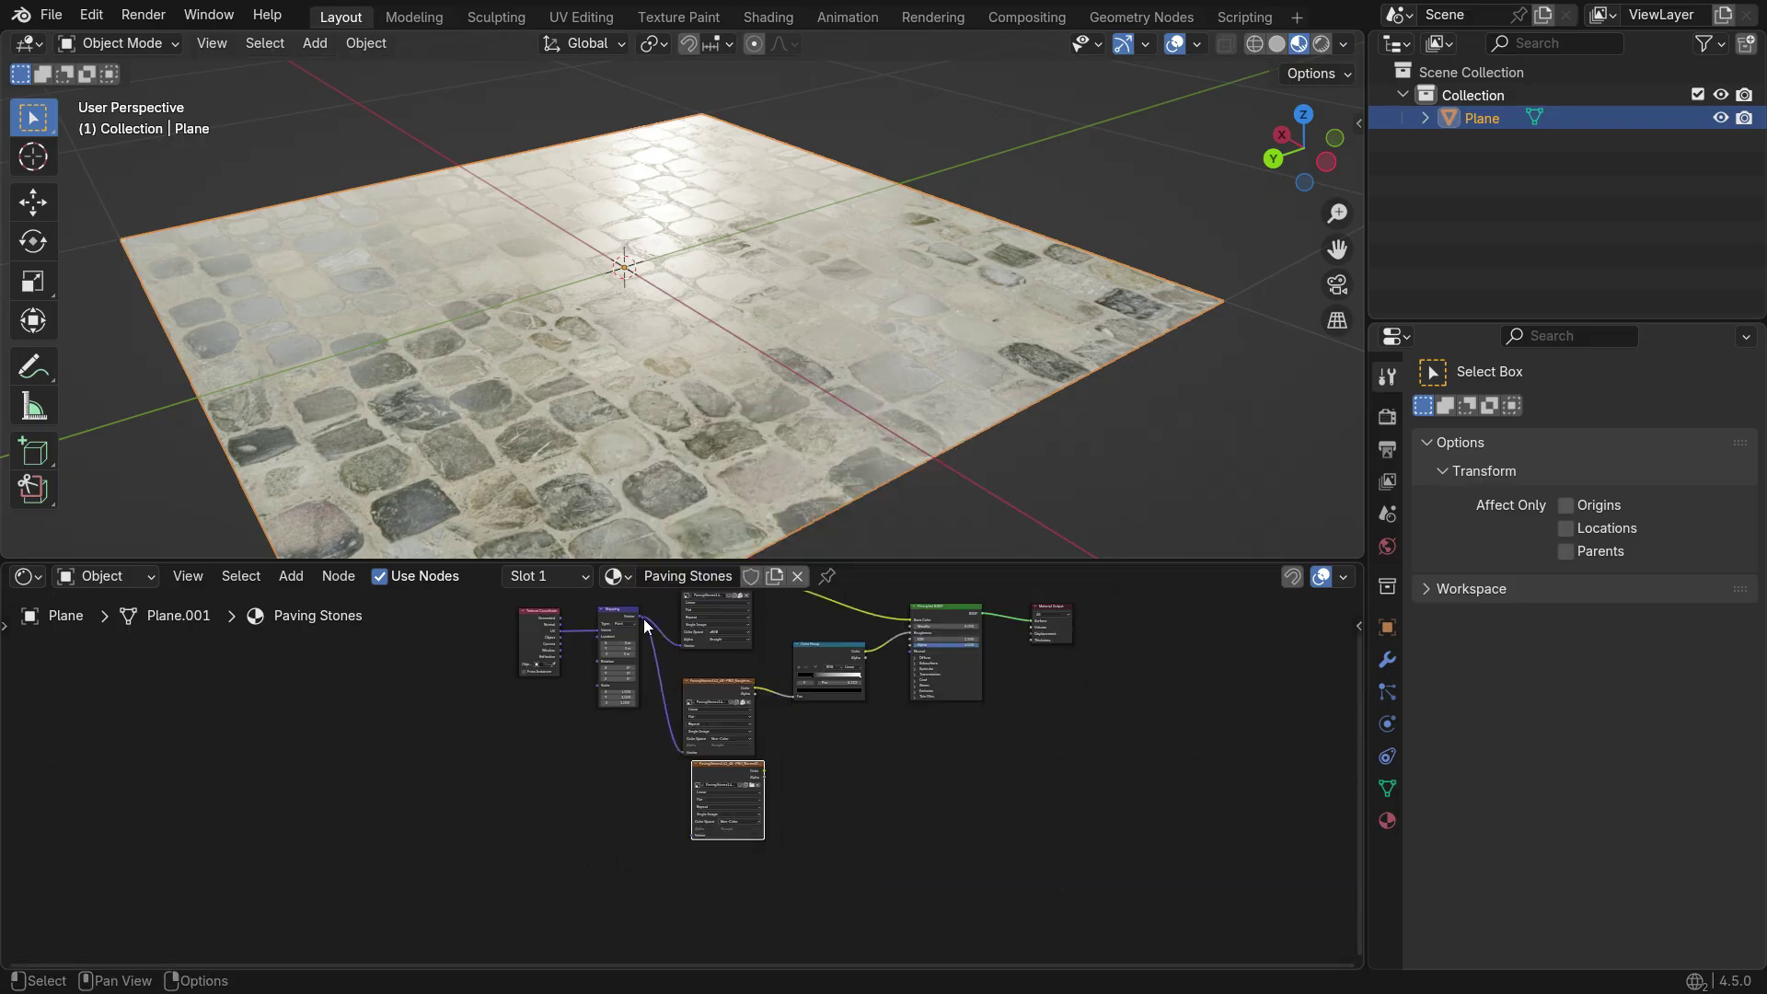
{"action": "left_click_drag", "start_coordinate": [644, 626], "coordinate": [696, 834]}
{"action": "scroll", "coordinate": [698, 832], "scroll_direction": "up", "scroll_amount": 5}
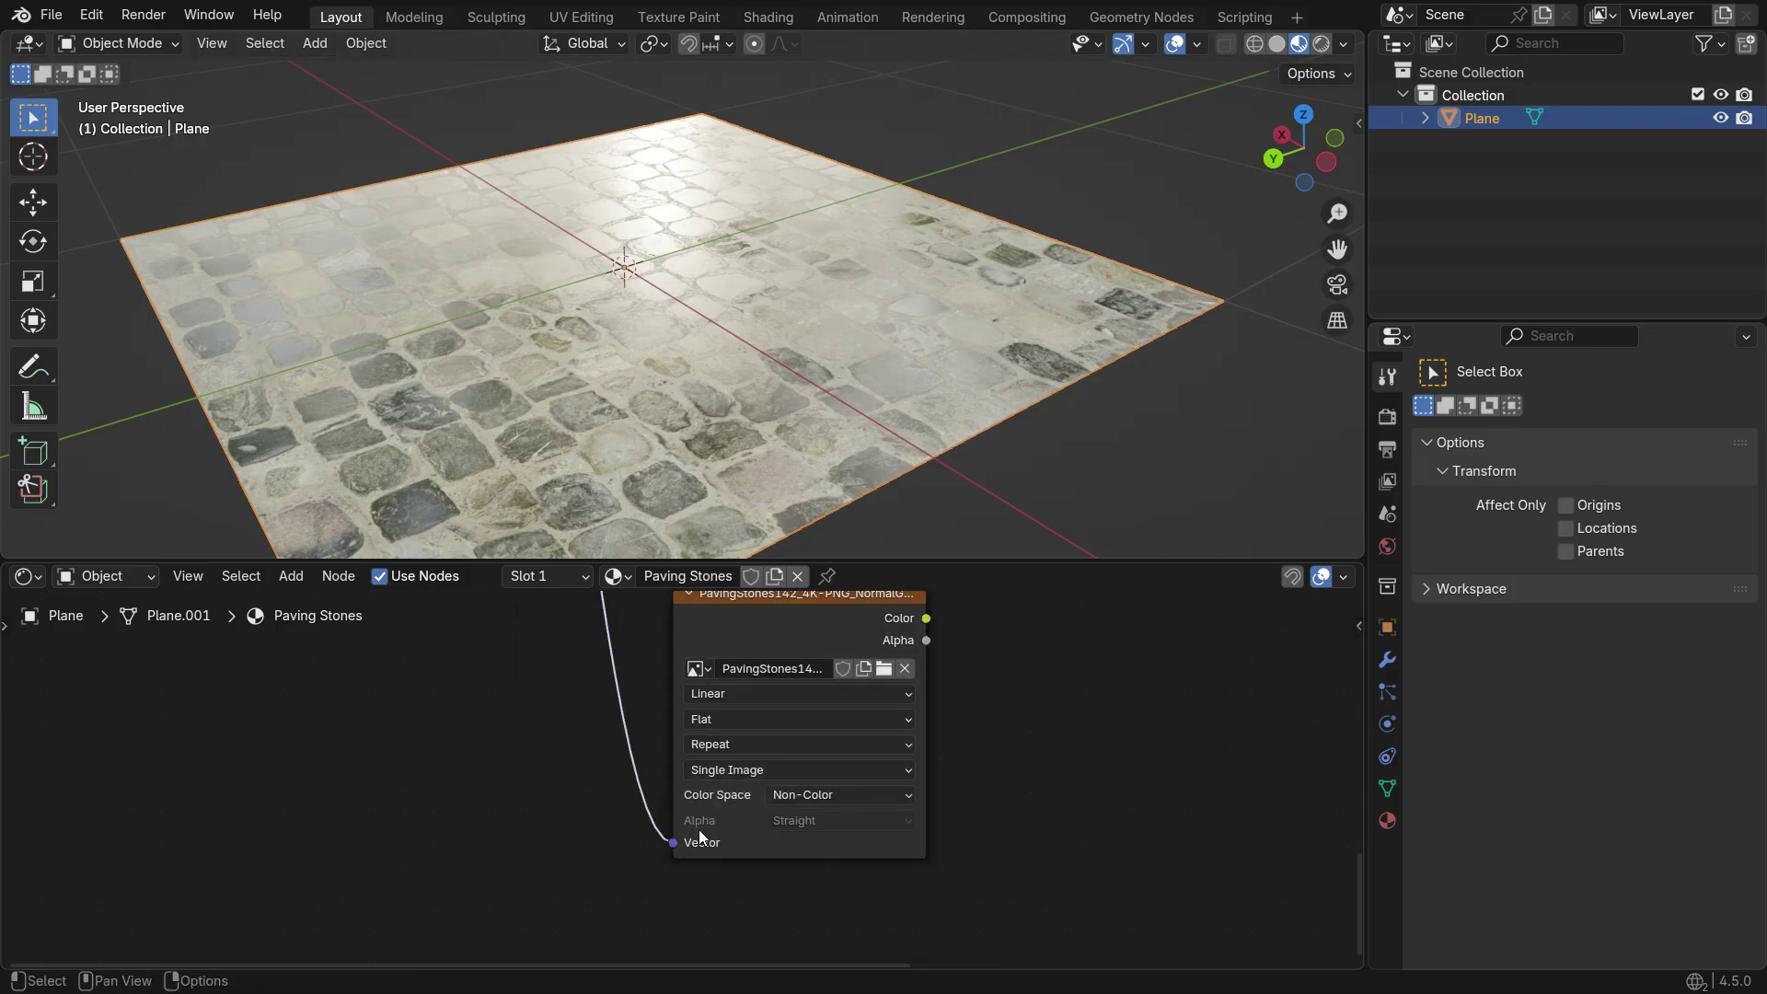
{"action": "scroll", "coordinate": [698, 815], "scroll_direction": "down", "scroll_amount": 4}
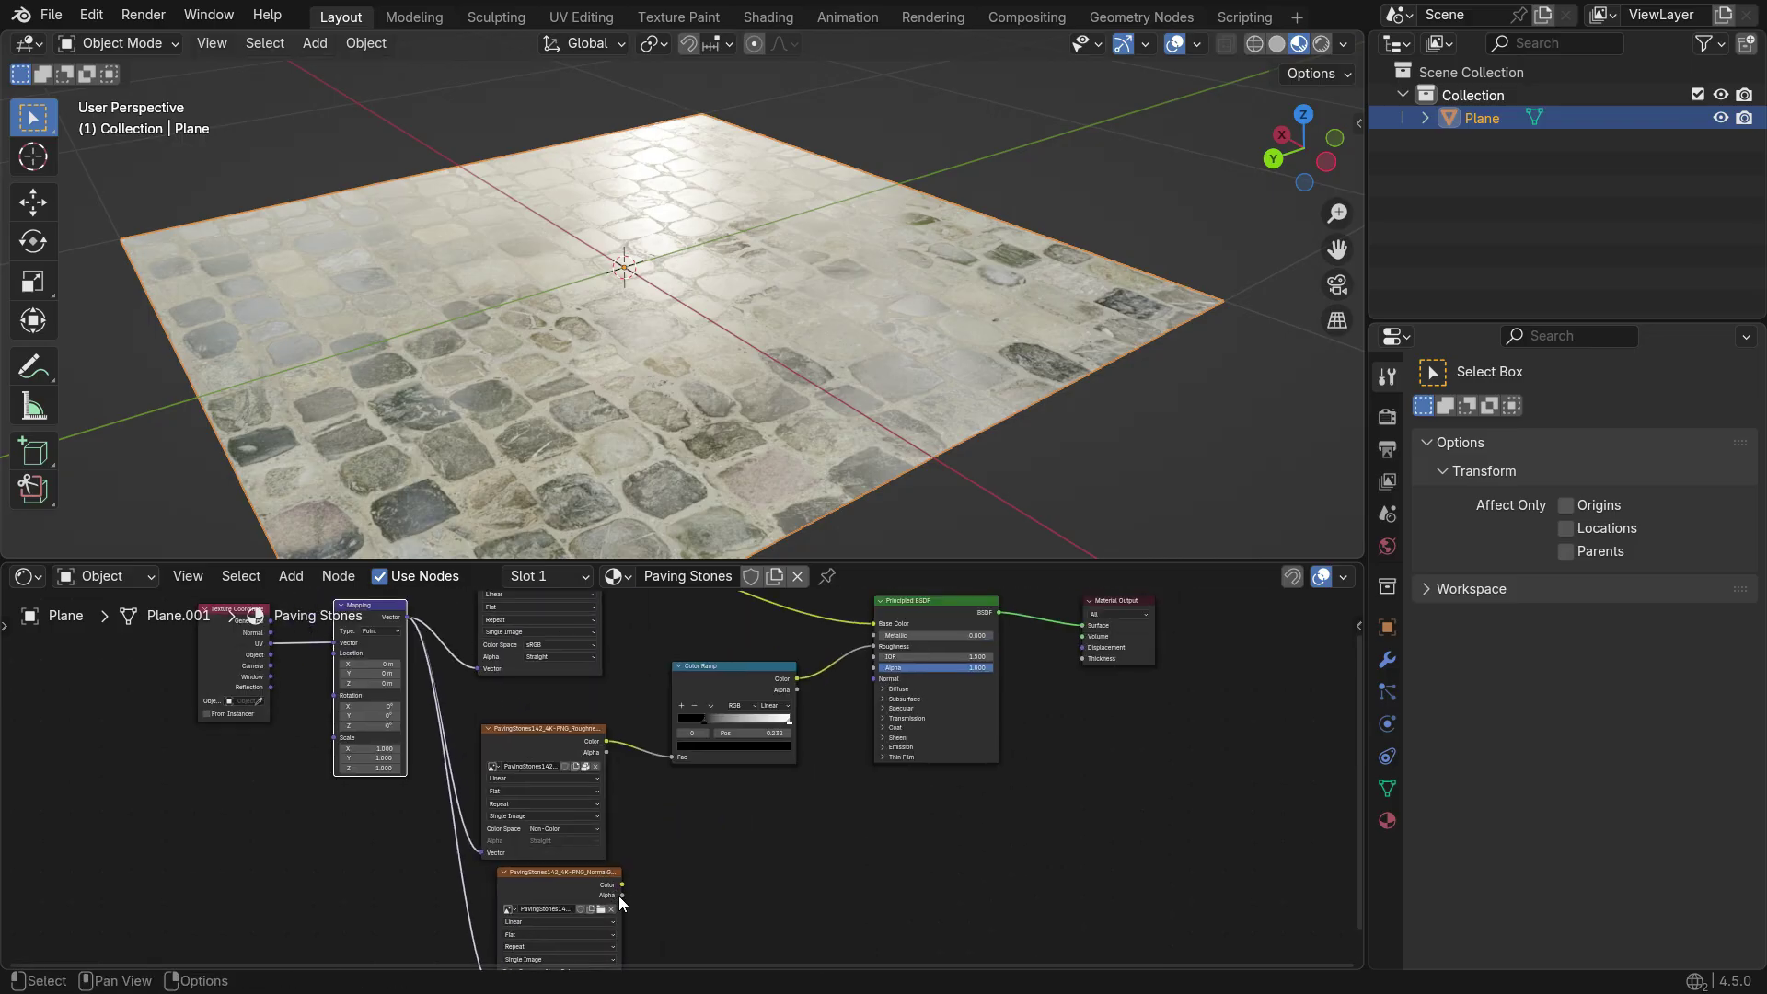
Add a Normal Map node and connect the NormalGL image's Color to its Color input
{"action": "middle_click_drag", "start_coordinate": [838, 804], "coordinate": [814, 869]}
{"action": "key", "text": "shift+a"}
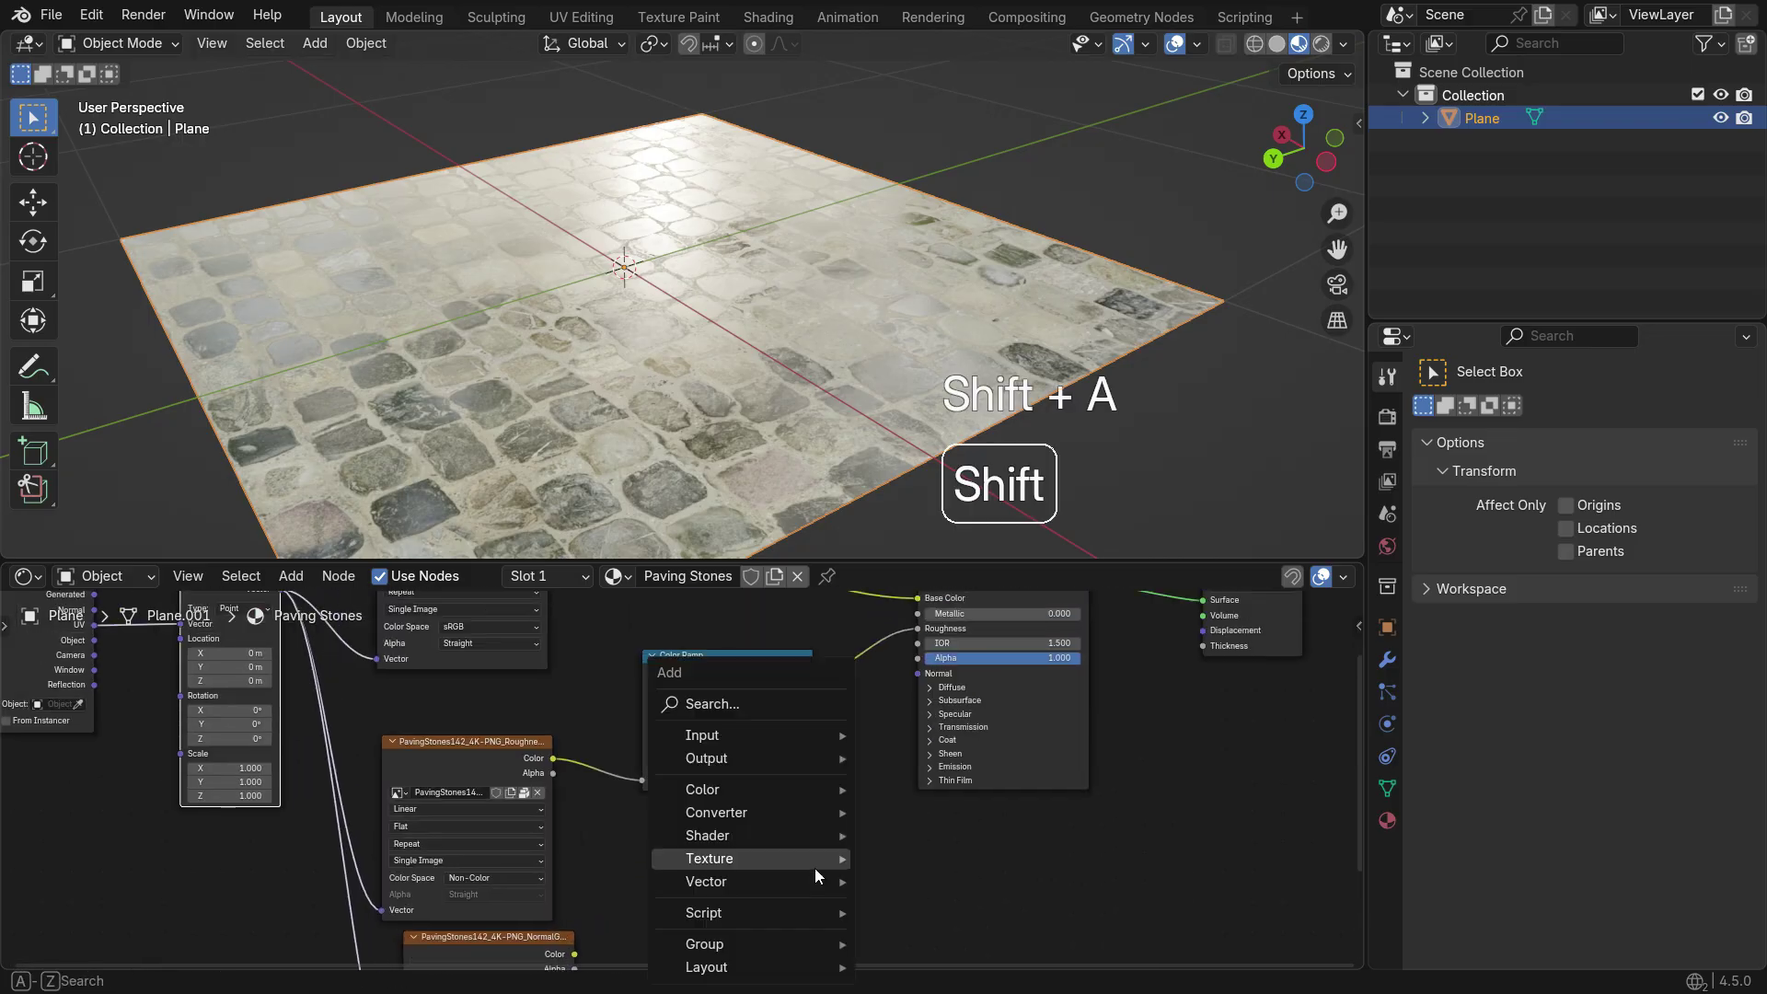
{"action": "left_click", "coordinate": [760, 705]}
{"action": "type", "text": "normal "}
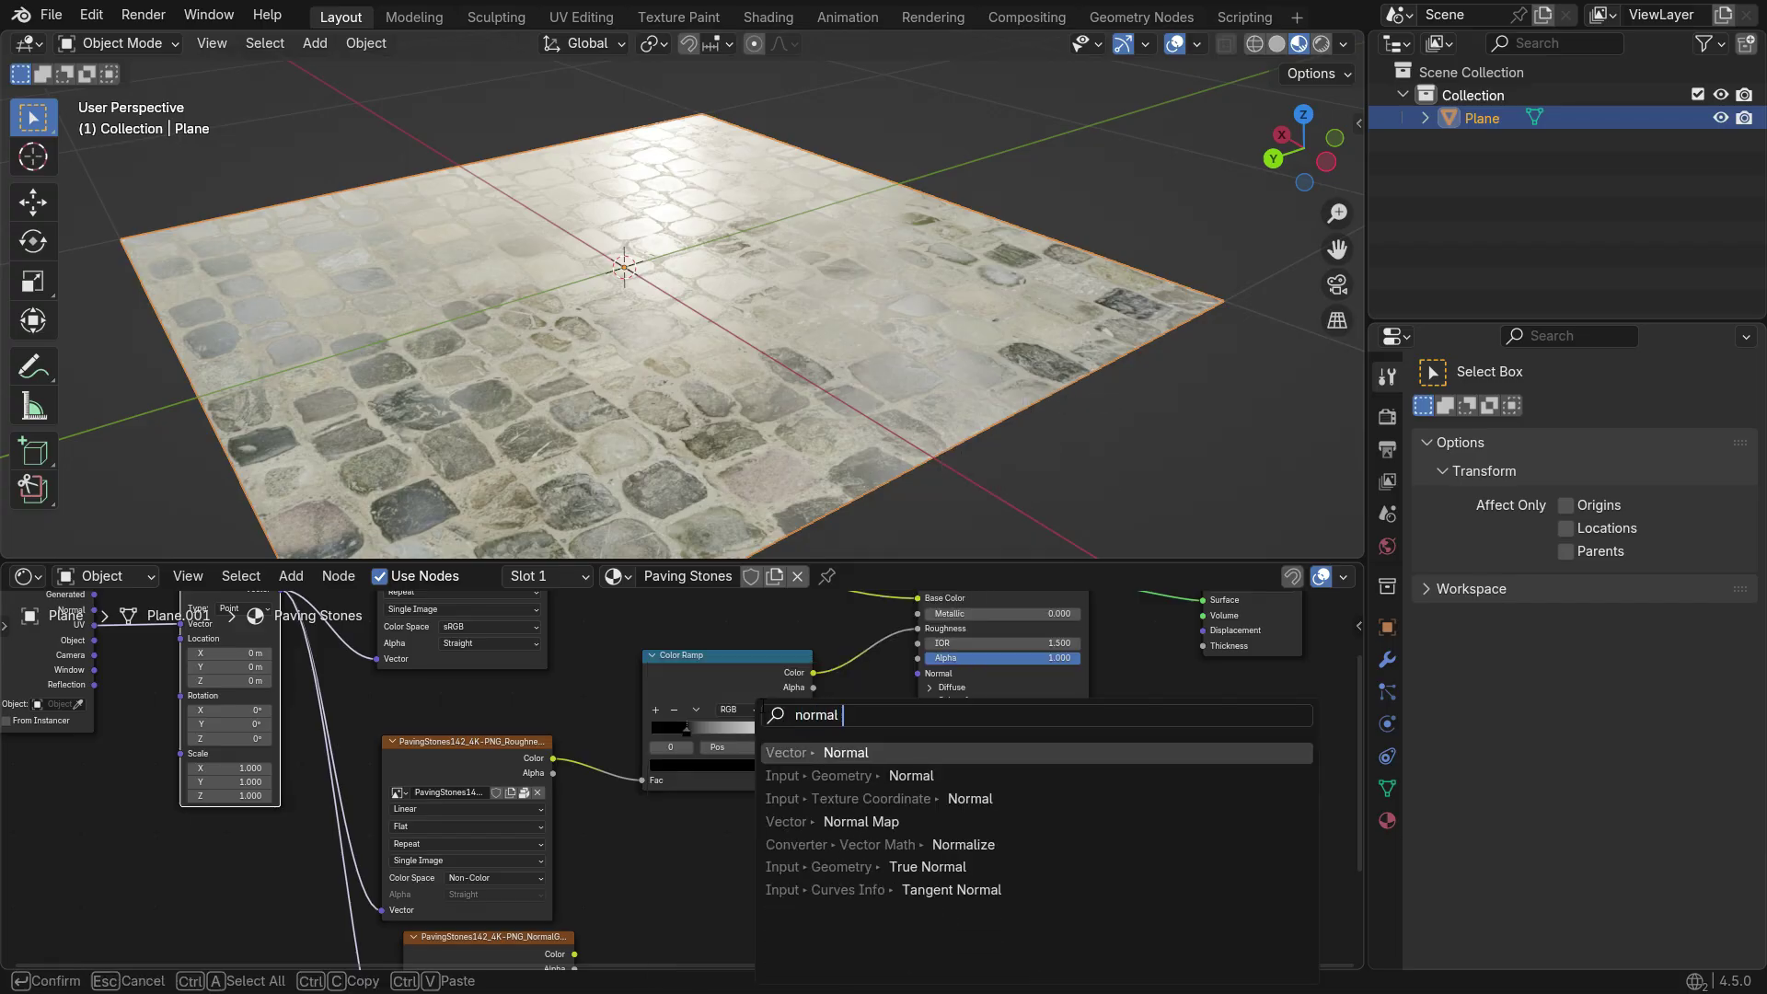
{"action": "type", "text": "map"}
{"action": "key", "text": "Return"}
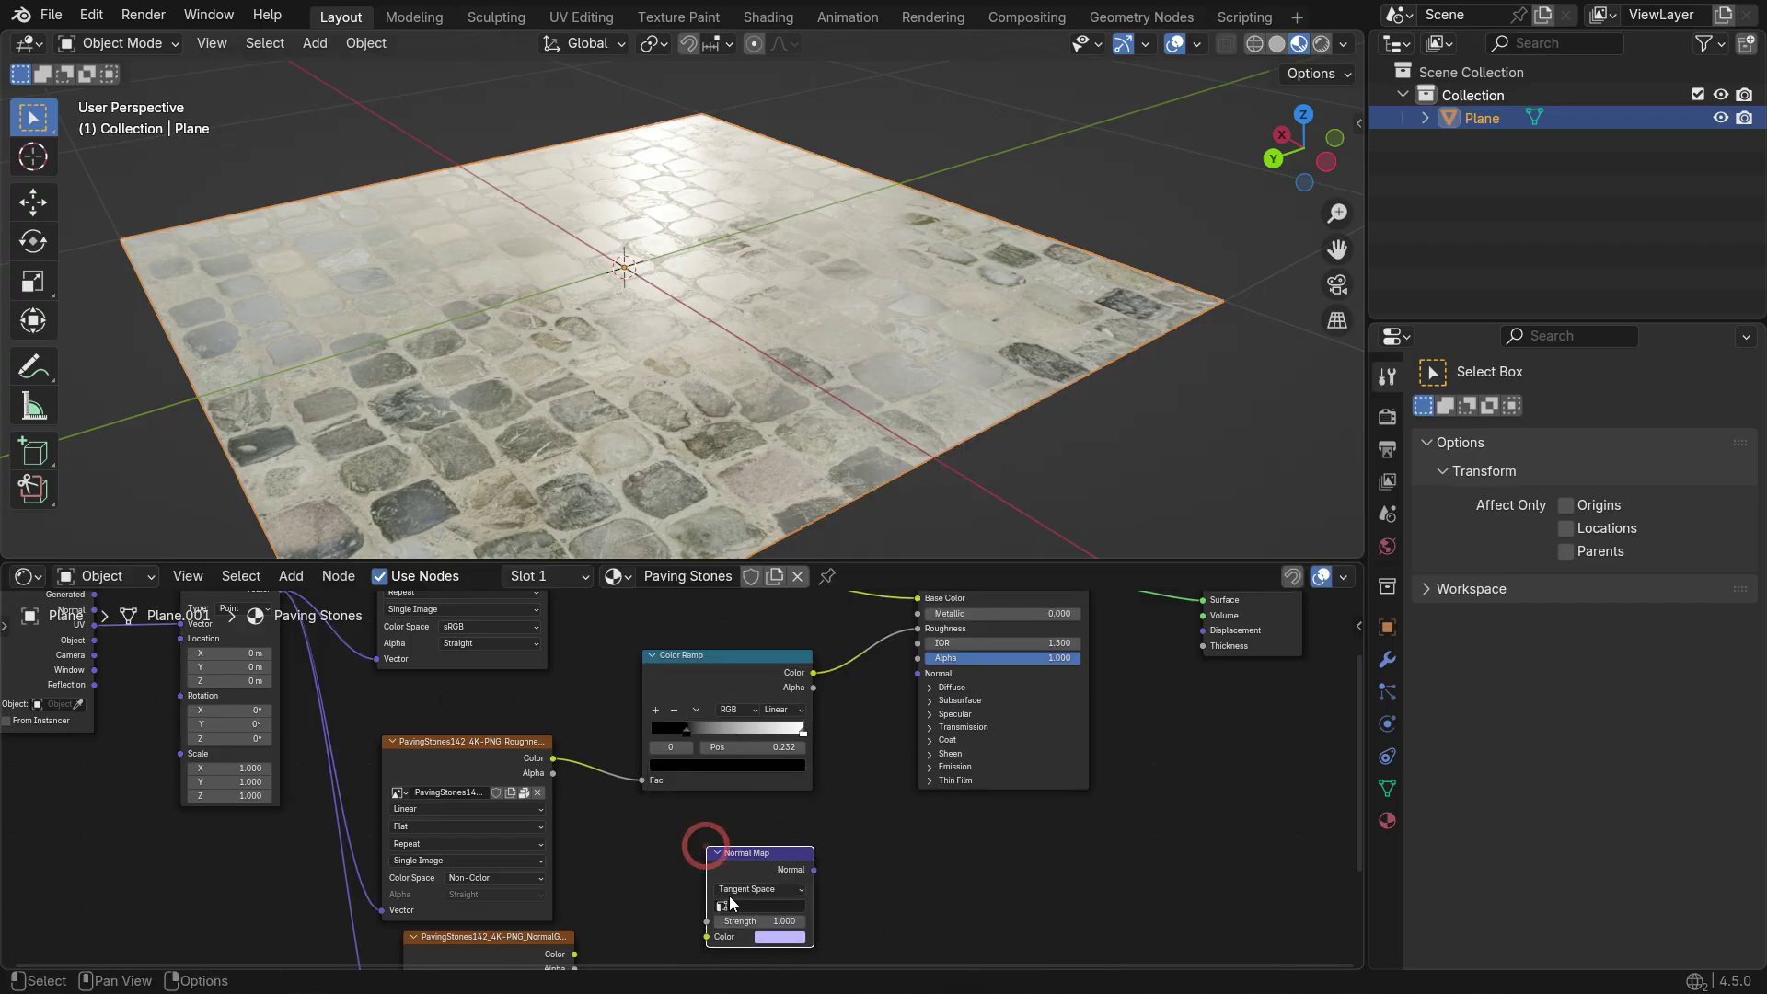
{"action": "left_click", "coordinate": [738, 715]}
{"action": "scroll", "coordinate": [671, 771], "scroll_direction": "up", "scroll_amount": 4}
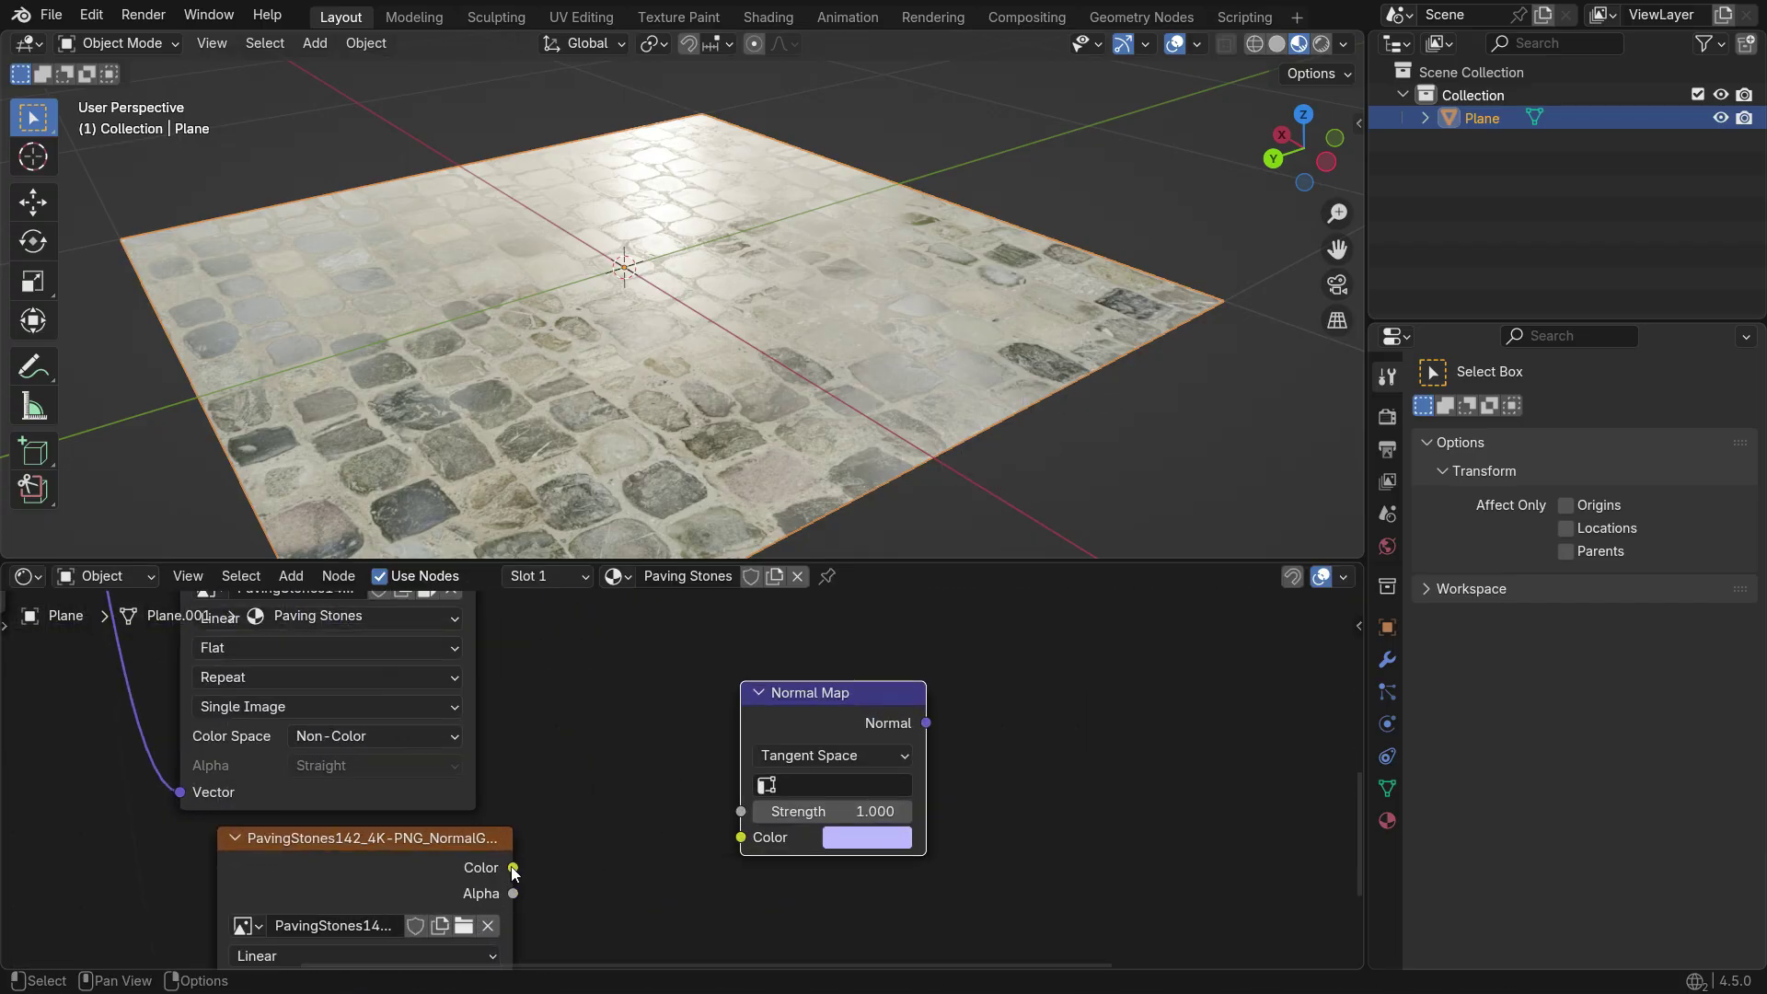
{"action": "left_click_drag", "start_coordinate": [513, 867], "coordinate": [747, 837]}
Plug the Normal Map output into the Principled BSDF Normal and view the stones at a grazing angle
{"action": "scroll", "coordinate": [898, 793], "scroll_direction": "down", "scroll_amount": 2}
{"action": "scroll", "coordinate": [897, 792], "scroll_direction": "up", "scroll_amount": 2}
{"action": "middle_click_drag", "start_coordinate": [897, 793], "coordinate": [644, 883]}
{"action": "scroll", "coordinate": [828, 885], "scroll_direction": "up", "scroll_amount": 3}
{"action": "scroll", "coordinate": [693, 866], "scroll_direction": "down", "scroll_amount": 1}
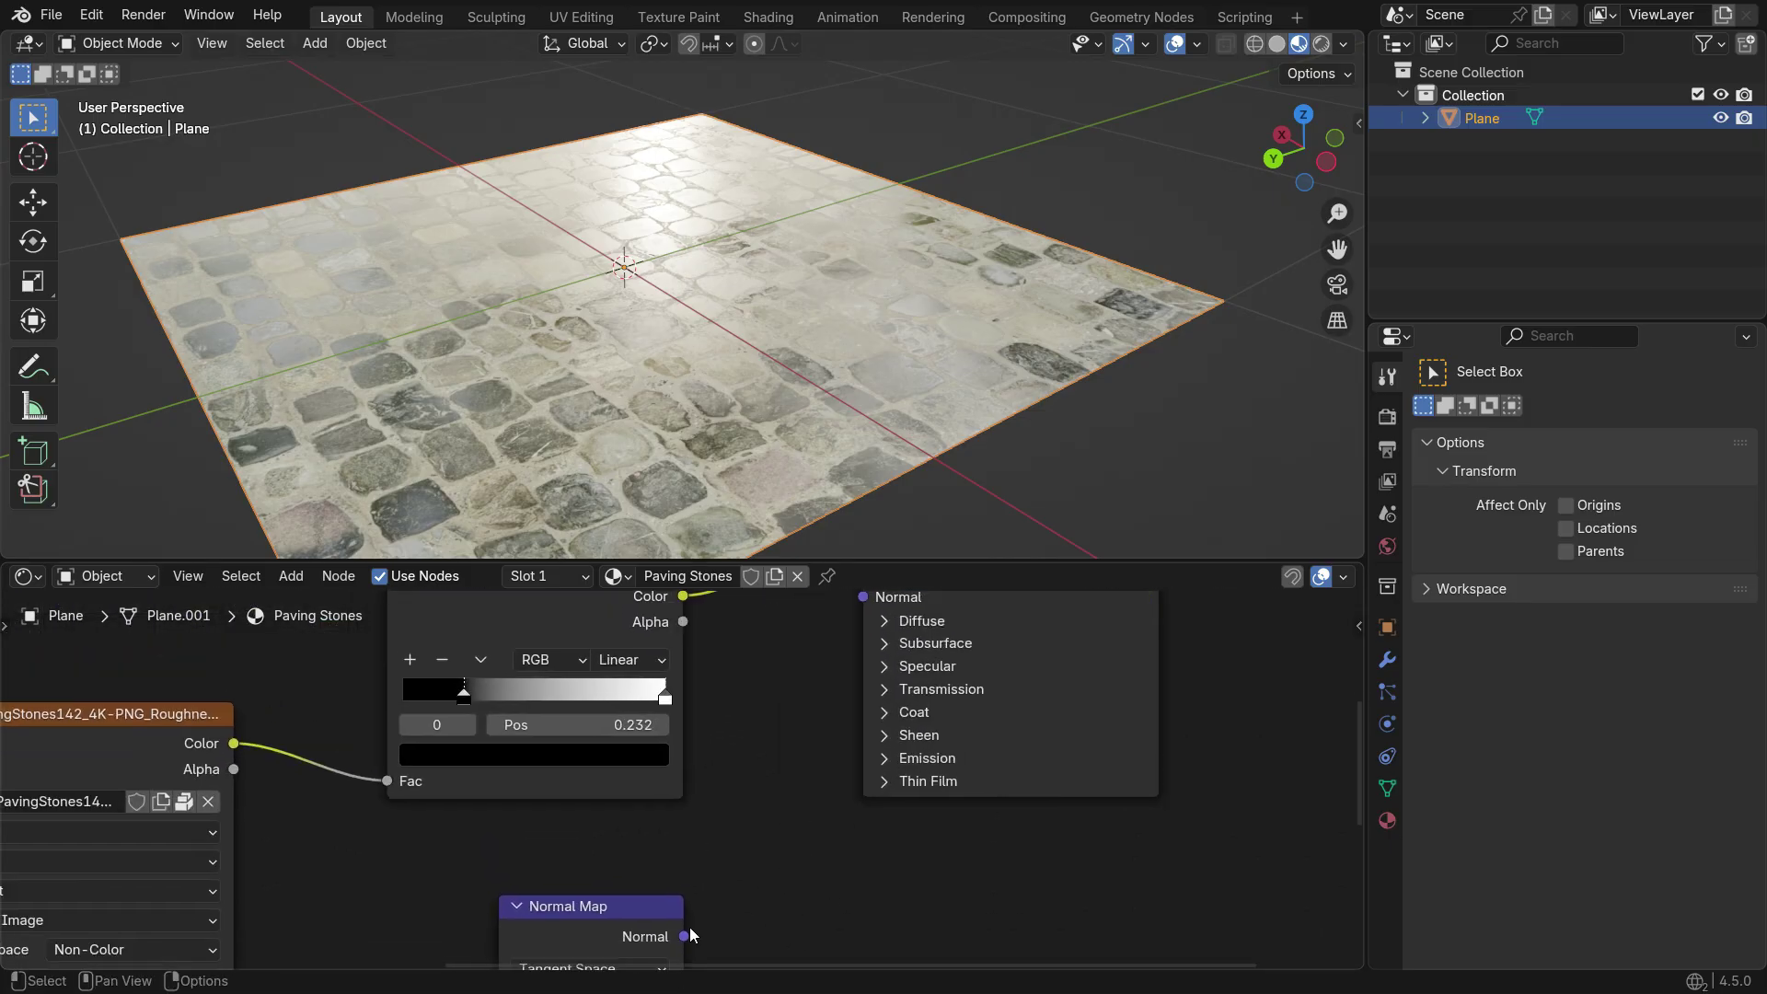
{"action": "left_click_drag", "start_coordinate": [685, 935], "coordinate": [882, 828]}
{"action": "scroll", "coordinate": [720, 307], "scroll_direction": "up", "scroll_amount": 3}
{"action": "middle_click_drag", "start_coordinate": [720, 307], "coordinate": [814, 546]}
{"action": "scroll", "coordinate": [821, 775], "scroll_direction": "down", "scroll_amount": 5}
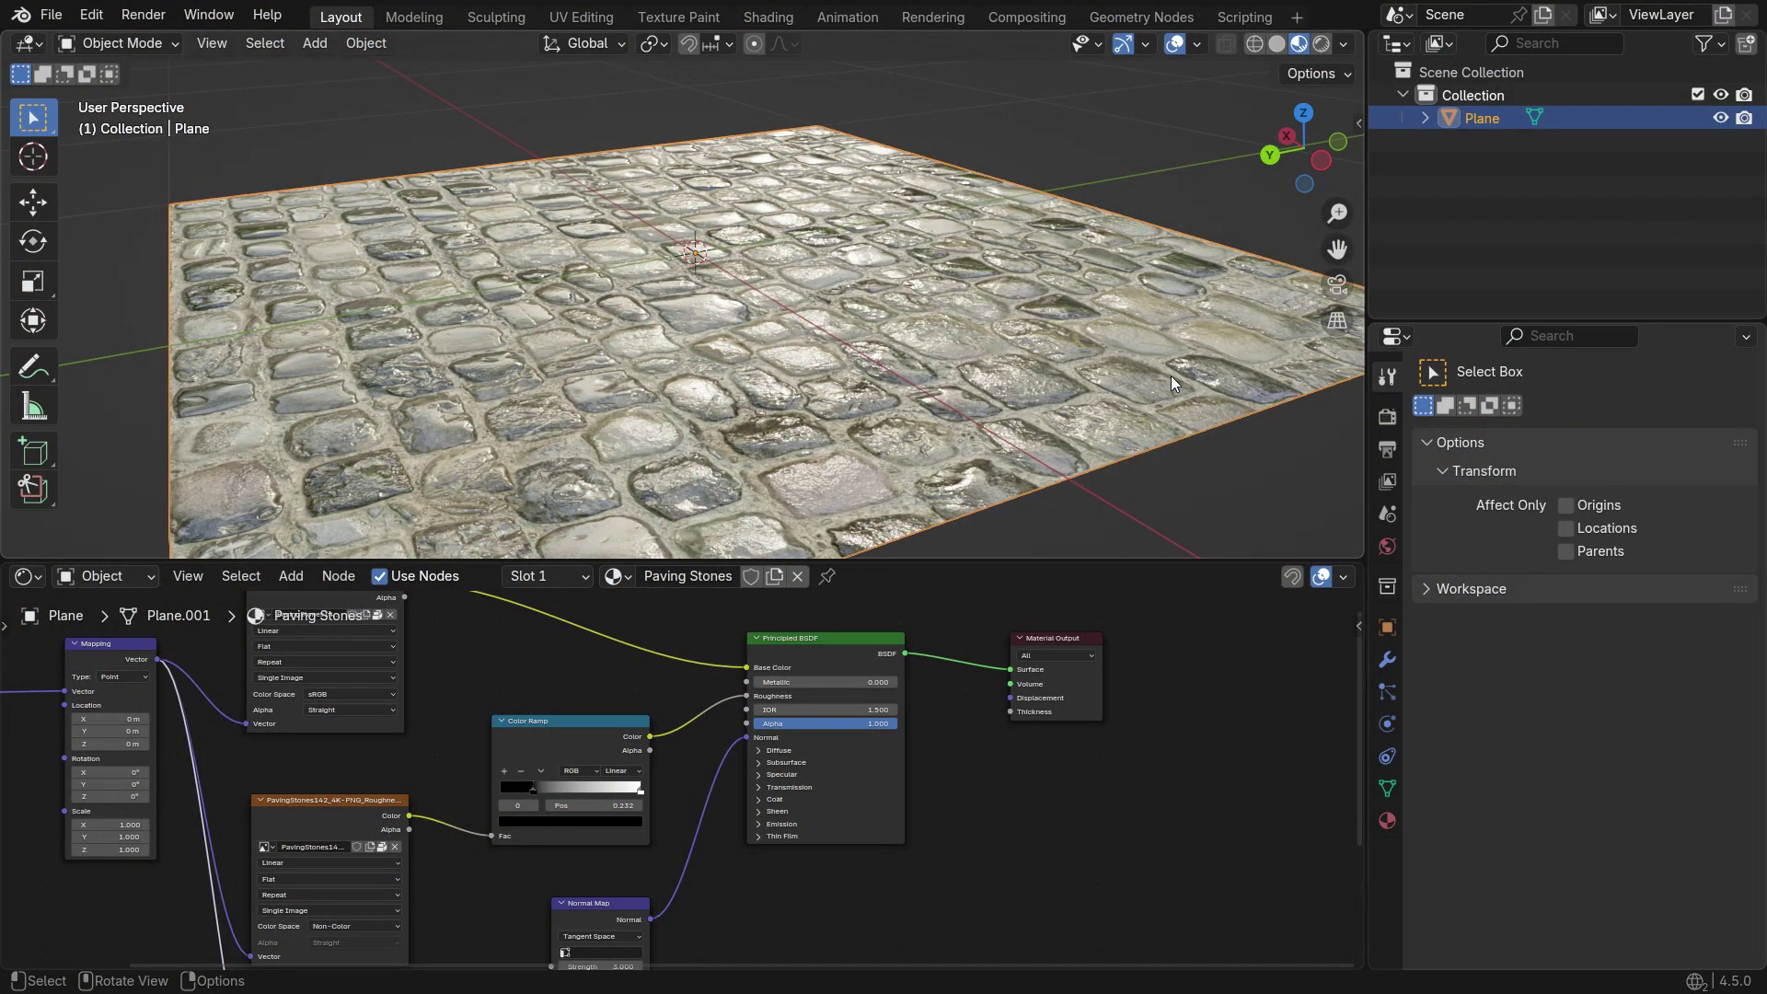
Add a Simple-mode Subdivision Surface modifier to the plane with Levels Viewport 8
{"action": "left_click", "coordinate": [1387, 660]}
{"action": "left_click", "coordinate": [1555, 413]}
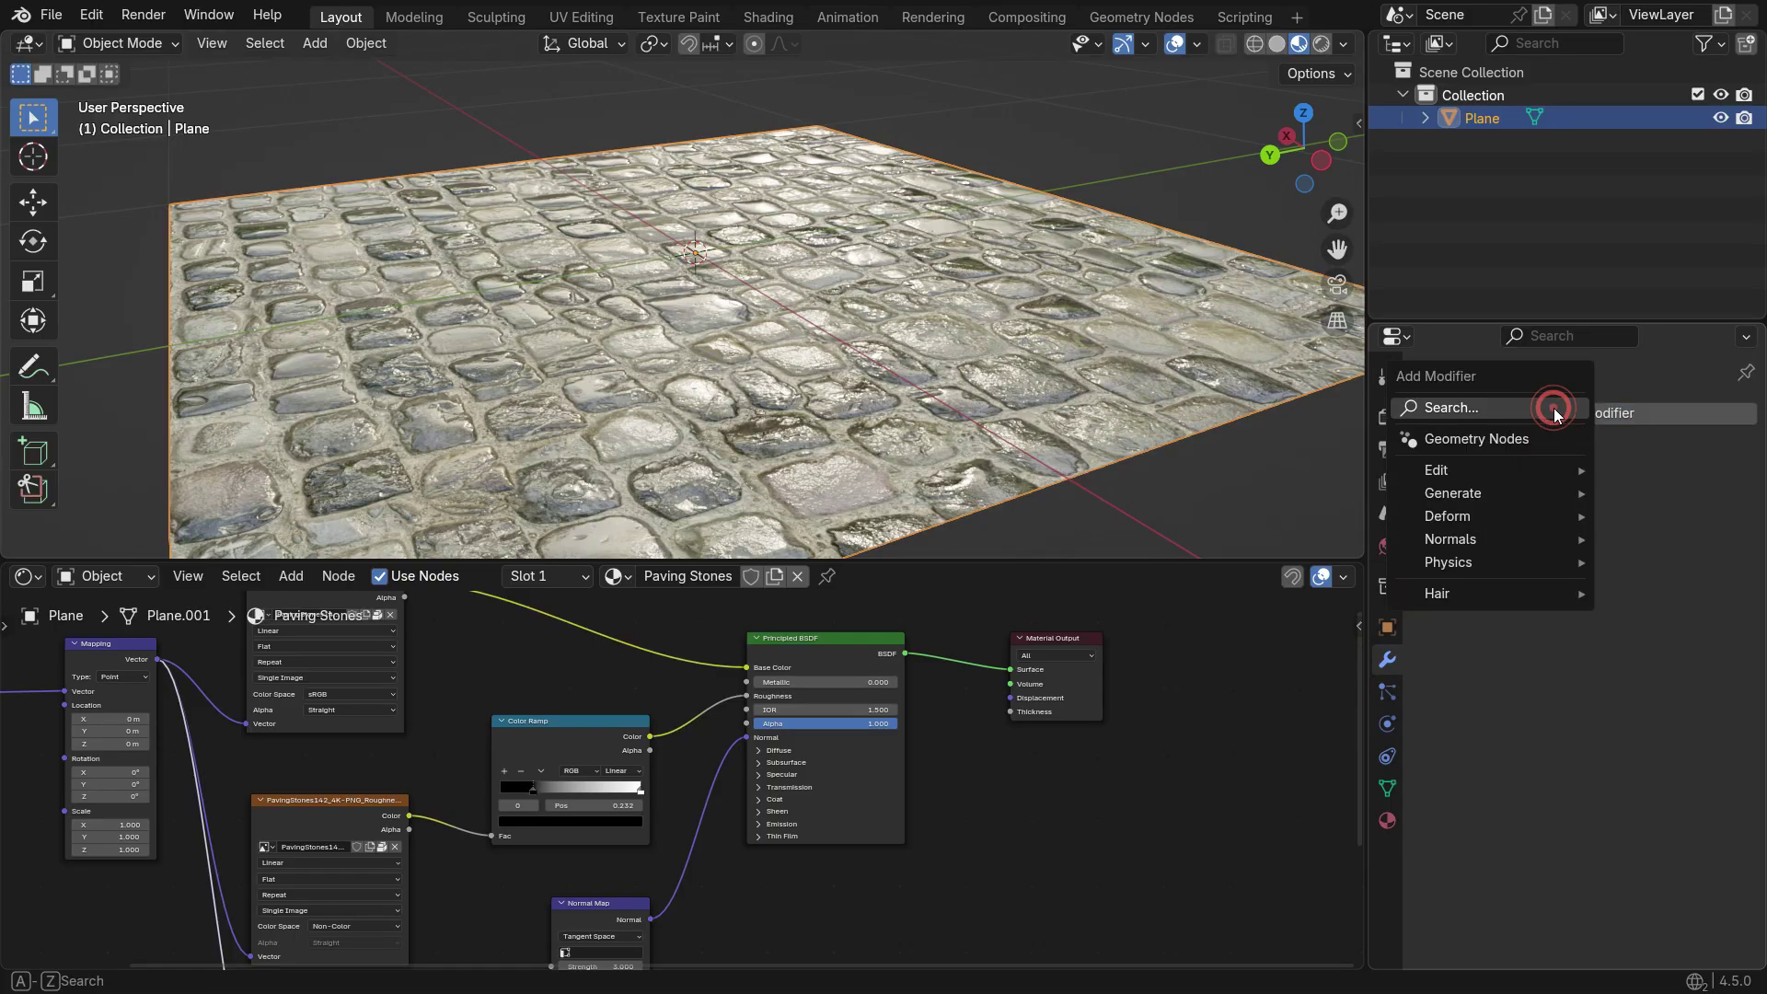
{"action": "type", "text": "sub"}
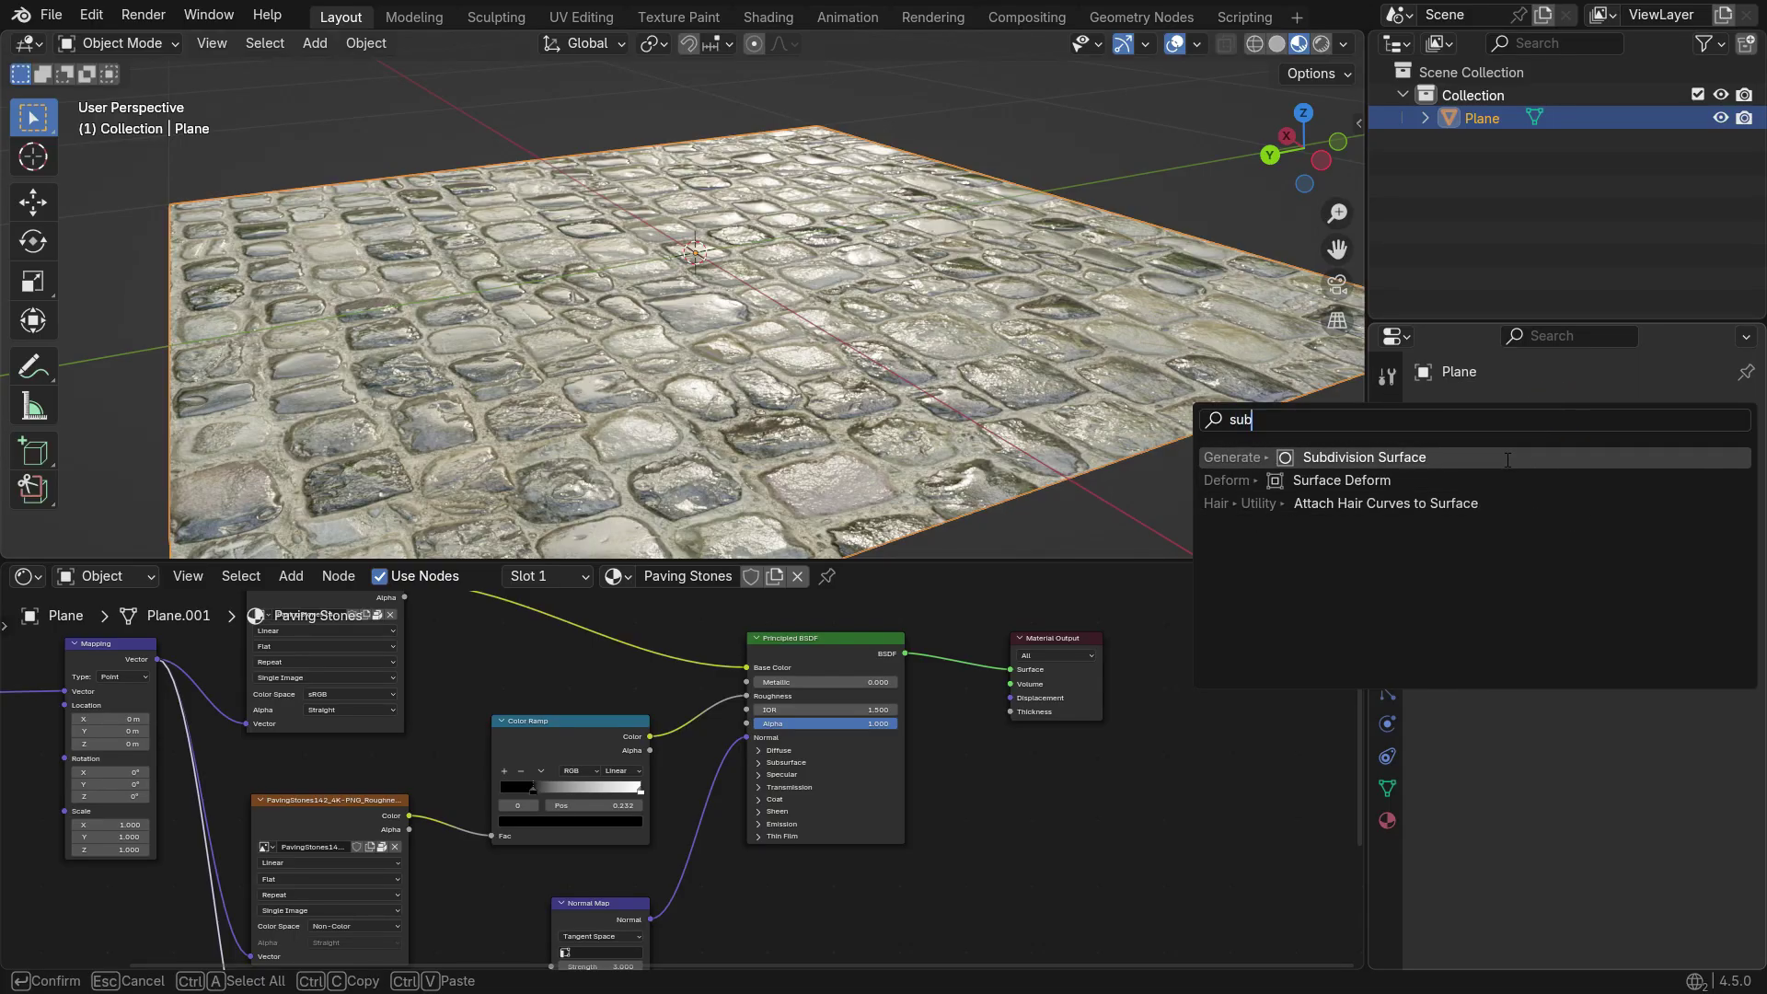
{"action": "left_click", "coordinate": [1505, 459]}
{"action": "left_click", "coordinate": [1693, 482]}
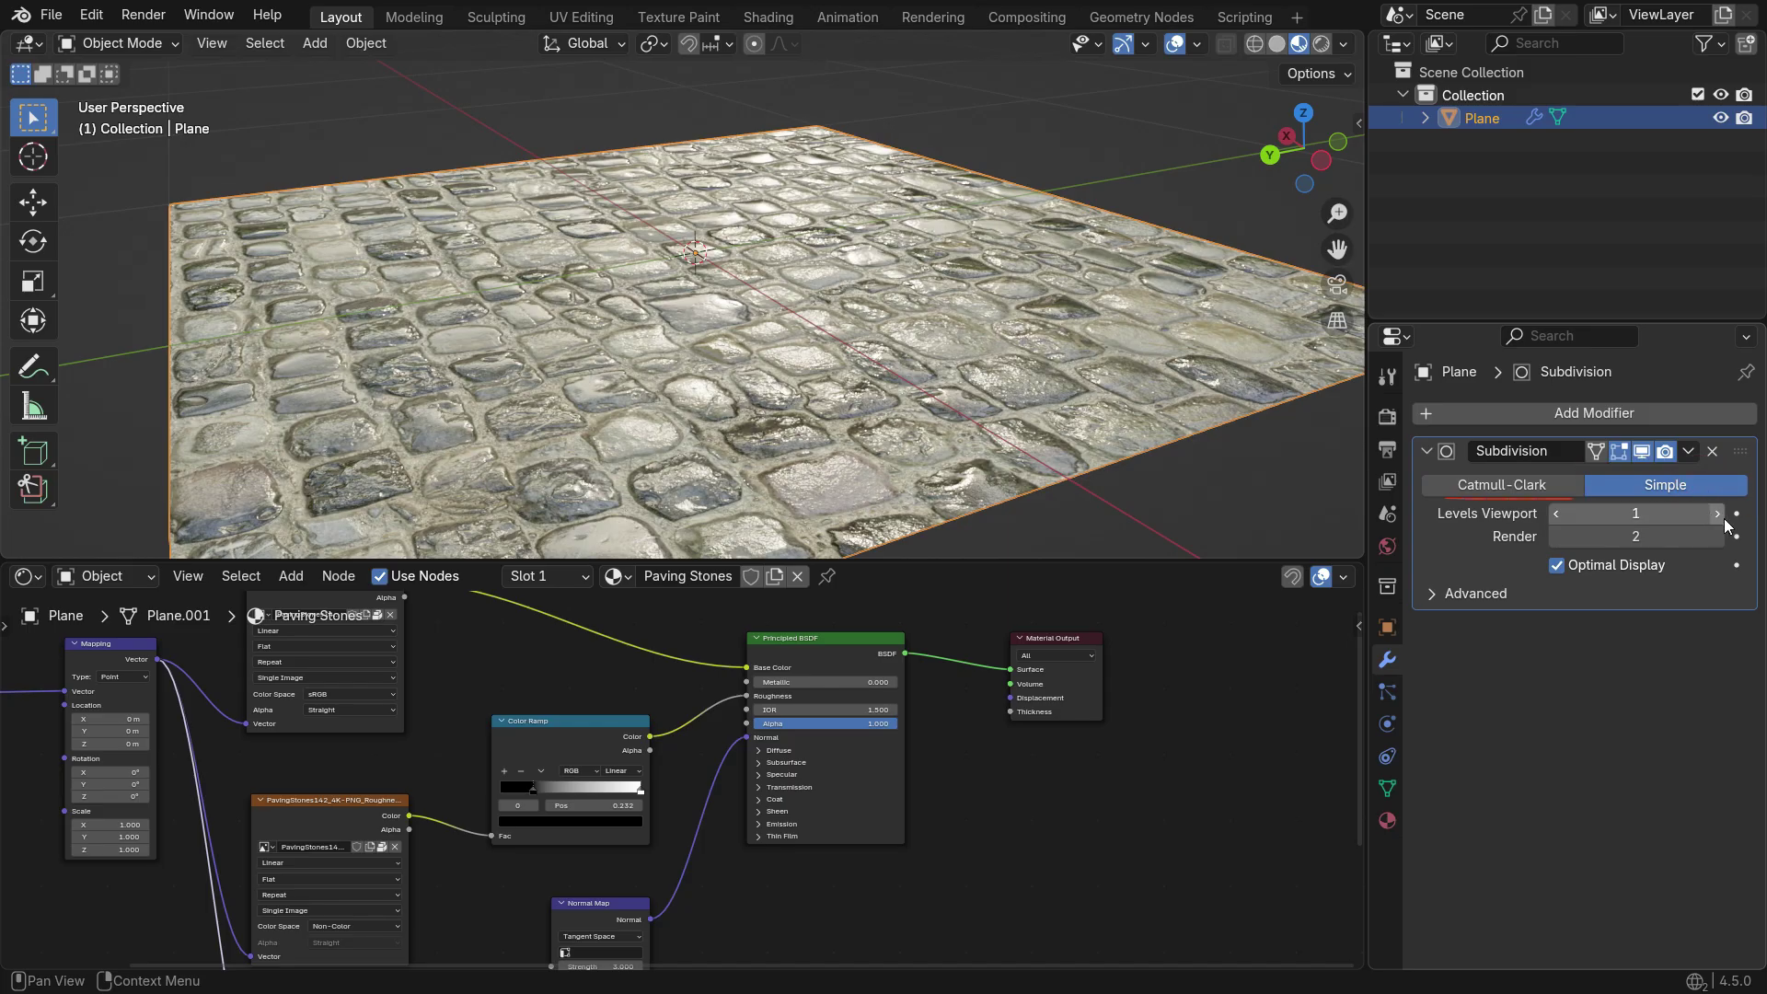
{"action": "left_click", "coordinate": [1718, 514]}
{"action": "left_click", "coordinate": [1717, 514]}
{"action": "left_click", "coordinate": [1718, 513]}
{"action": "left_click", "coordinate": [1717, 513]}
{"action": "left_click", "coordinate": [1717, 513]}
{"action": "left_click", "coordinate": [1700, 516]}
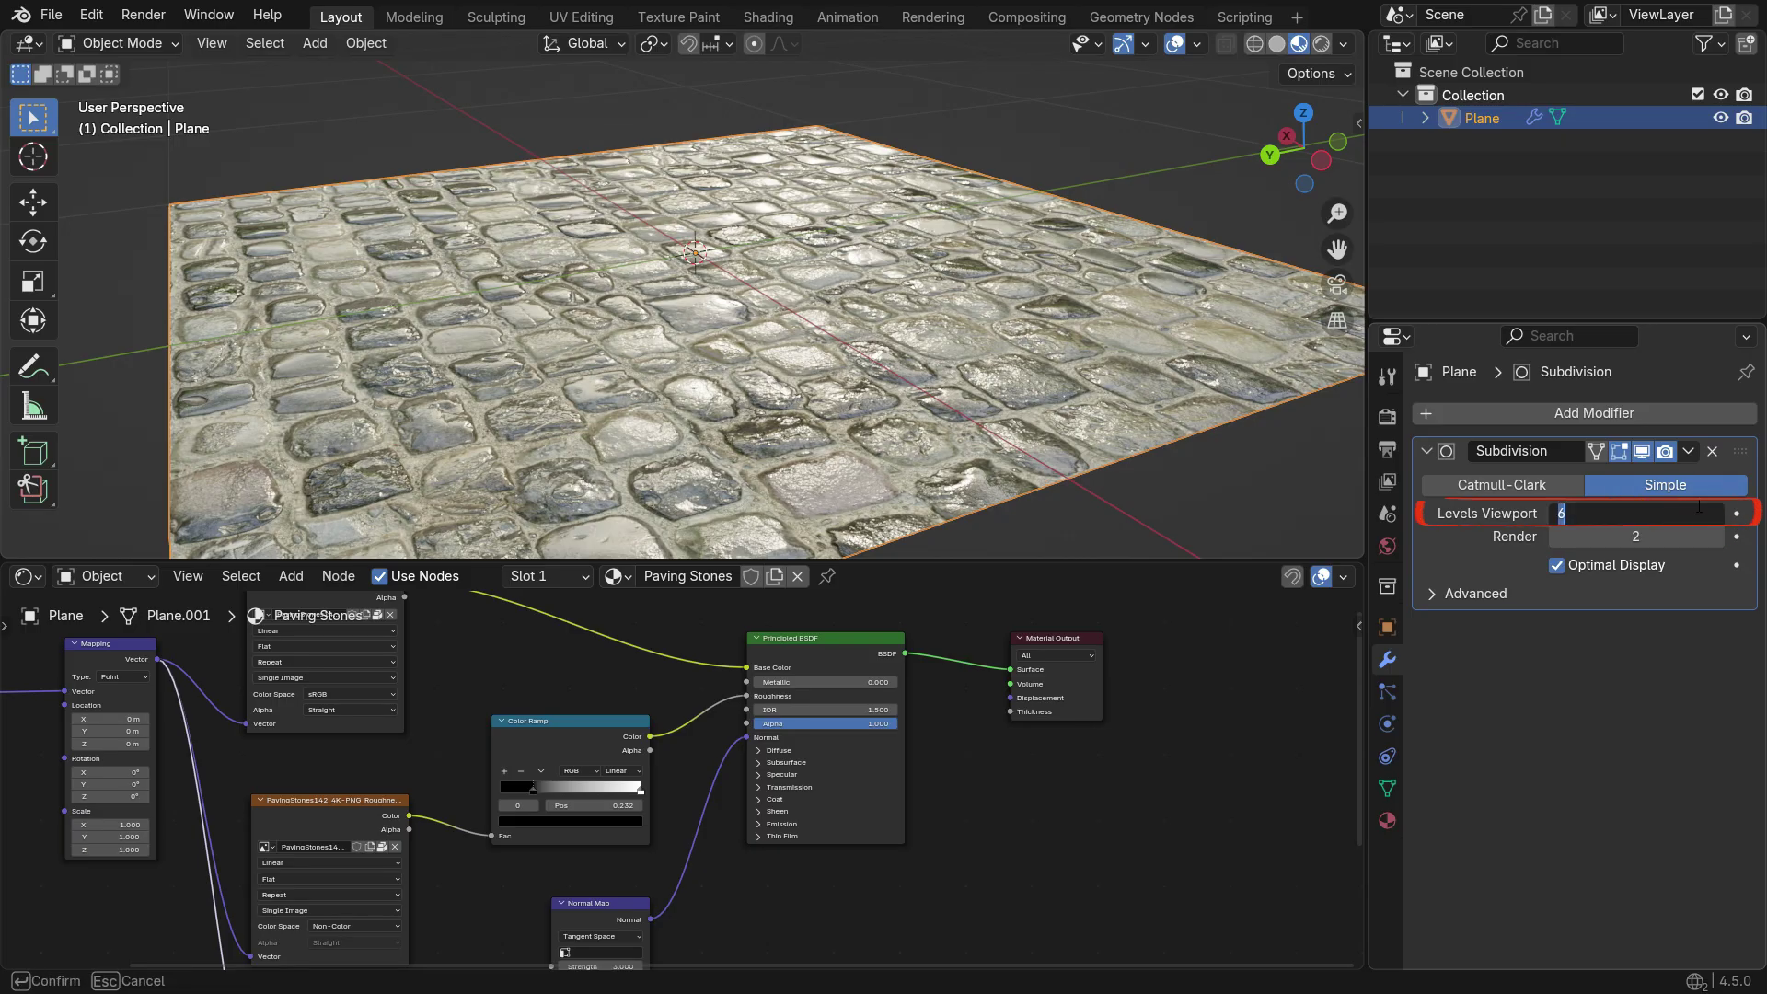
{"action": "type", "text": "8"}
{"action": "key", "text": "Return"}
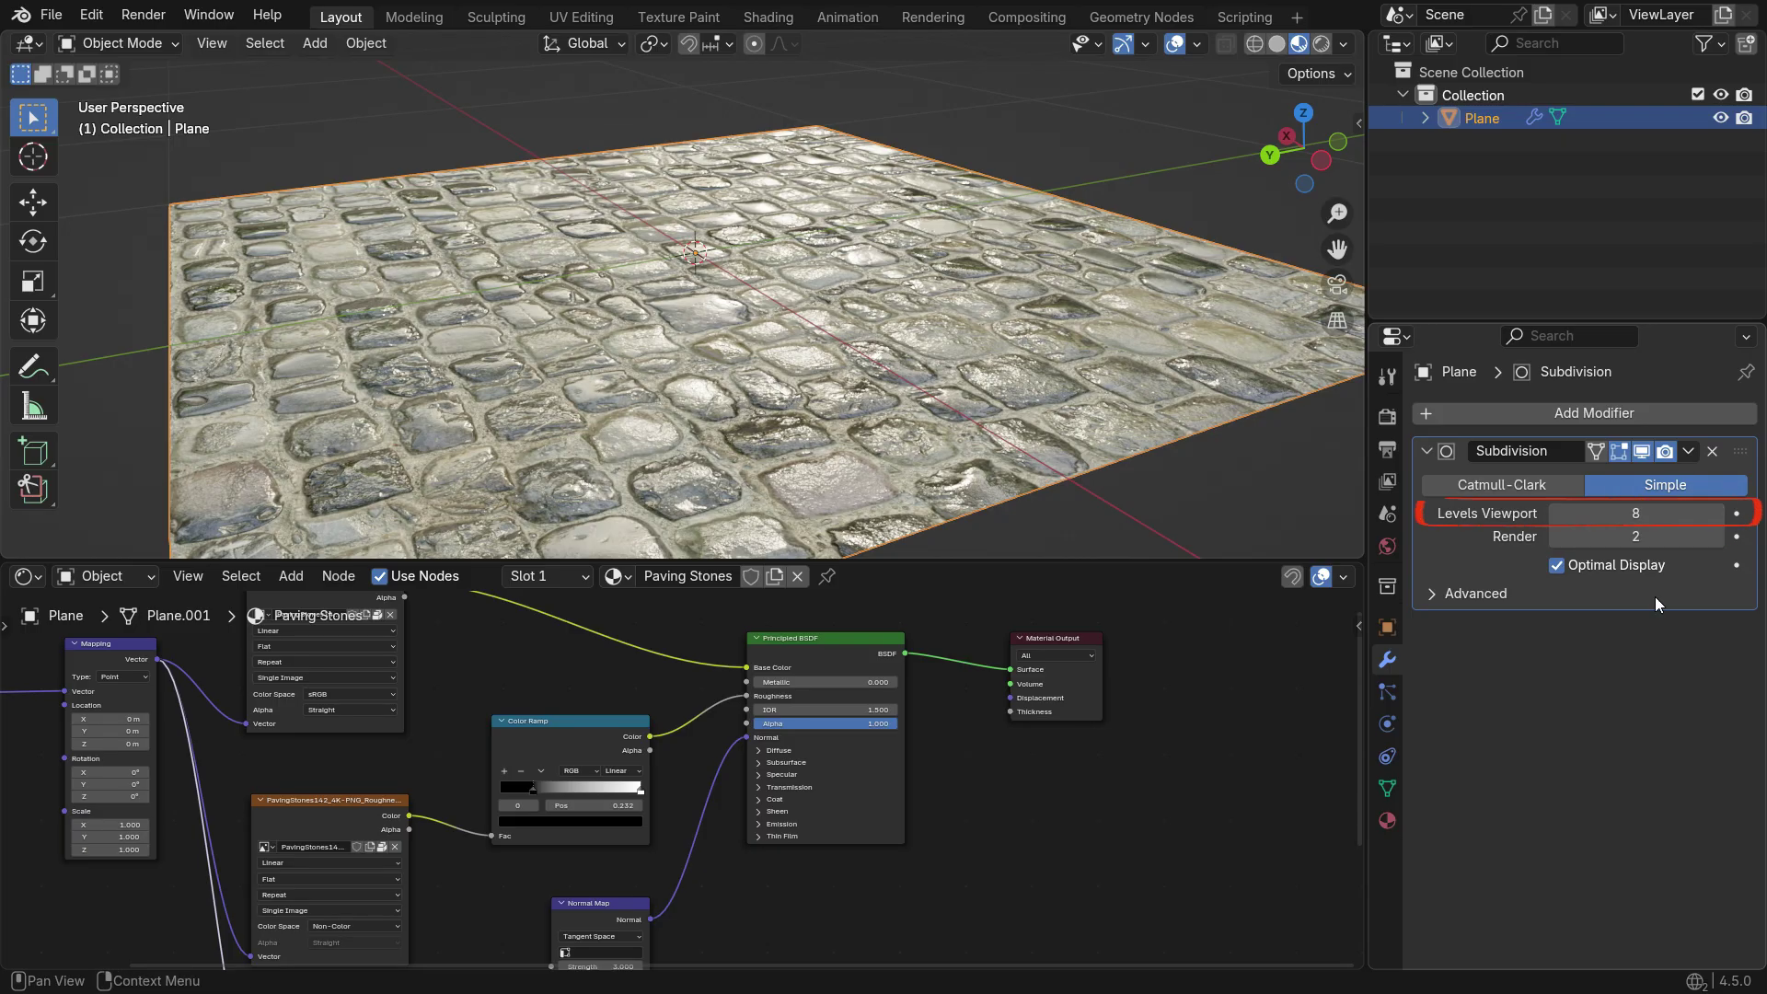
Switch the viewport to wireframe shading and turn off Optimal Display
{"action": "key", "text": "z"}
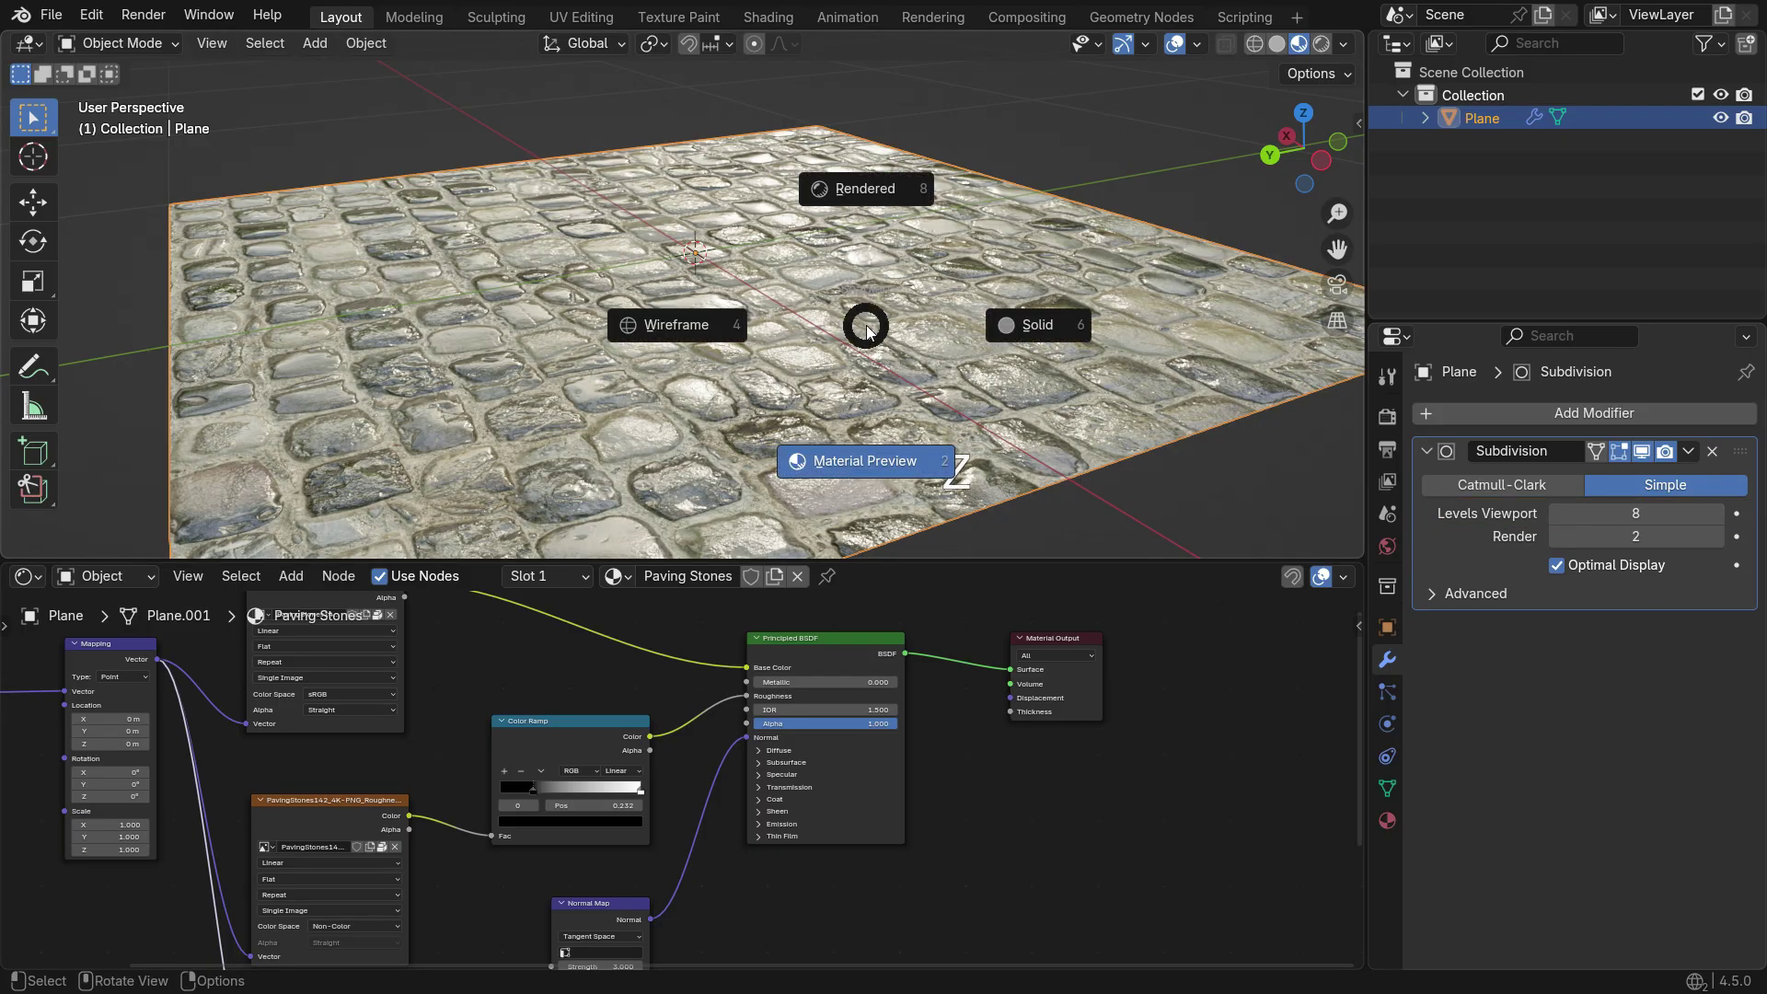
{"action": "left_click", "coordinate": [692, 333]}
{"action": "left_click", "coordinate": [1568, 565]}
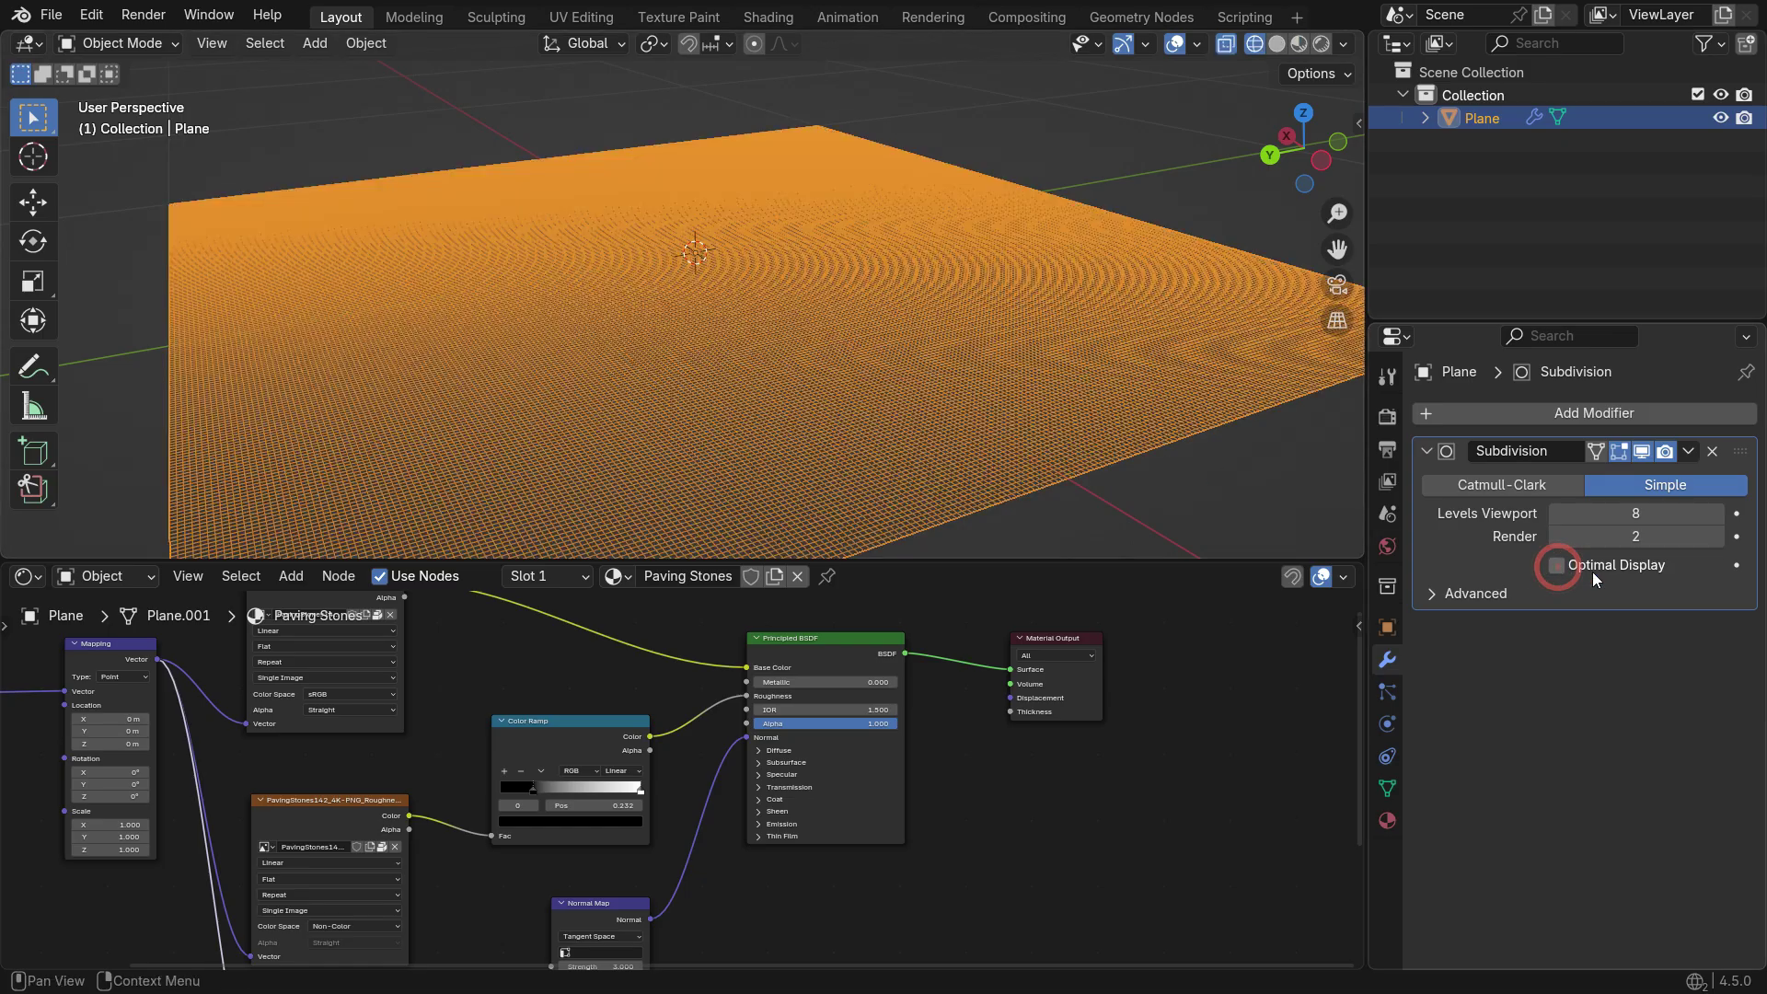
Step the viewport subdivision levels down and back up, ending at 8
{"action": "left_click", "coordinate": [1558, 514]}
{"action": "left_click", "coordinate": [1557, 514]}
{"action": "left_click", "coordinate": [1557, 513]}
{"action": "left_click", "coordinate": [1558, 514]}
{"action": "left_click", "coordinate": [1558, 514]}
{"action": "left_click", "coordinate": [1717, 514]}
{"action": "left_click", "coordinate": [1716, 514]}
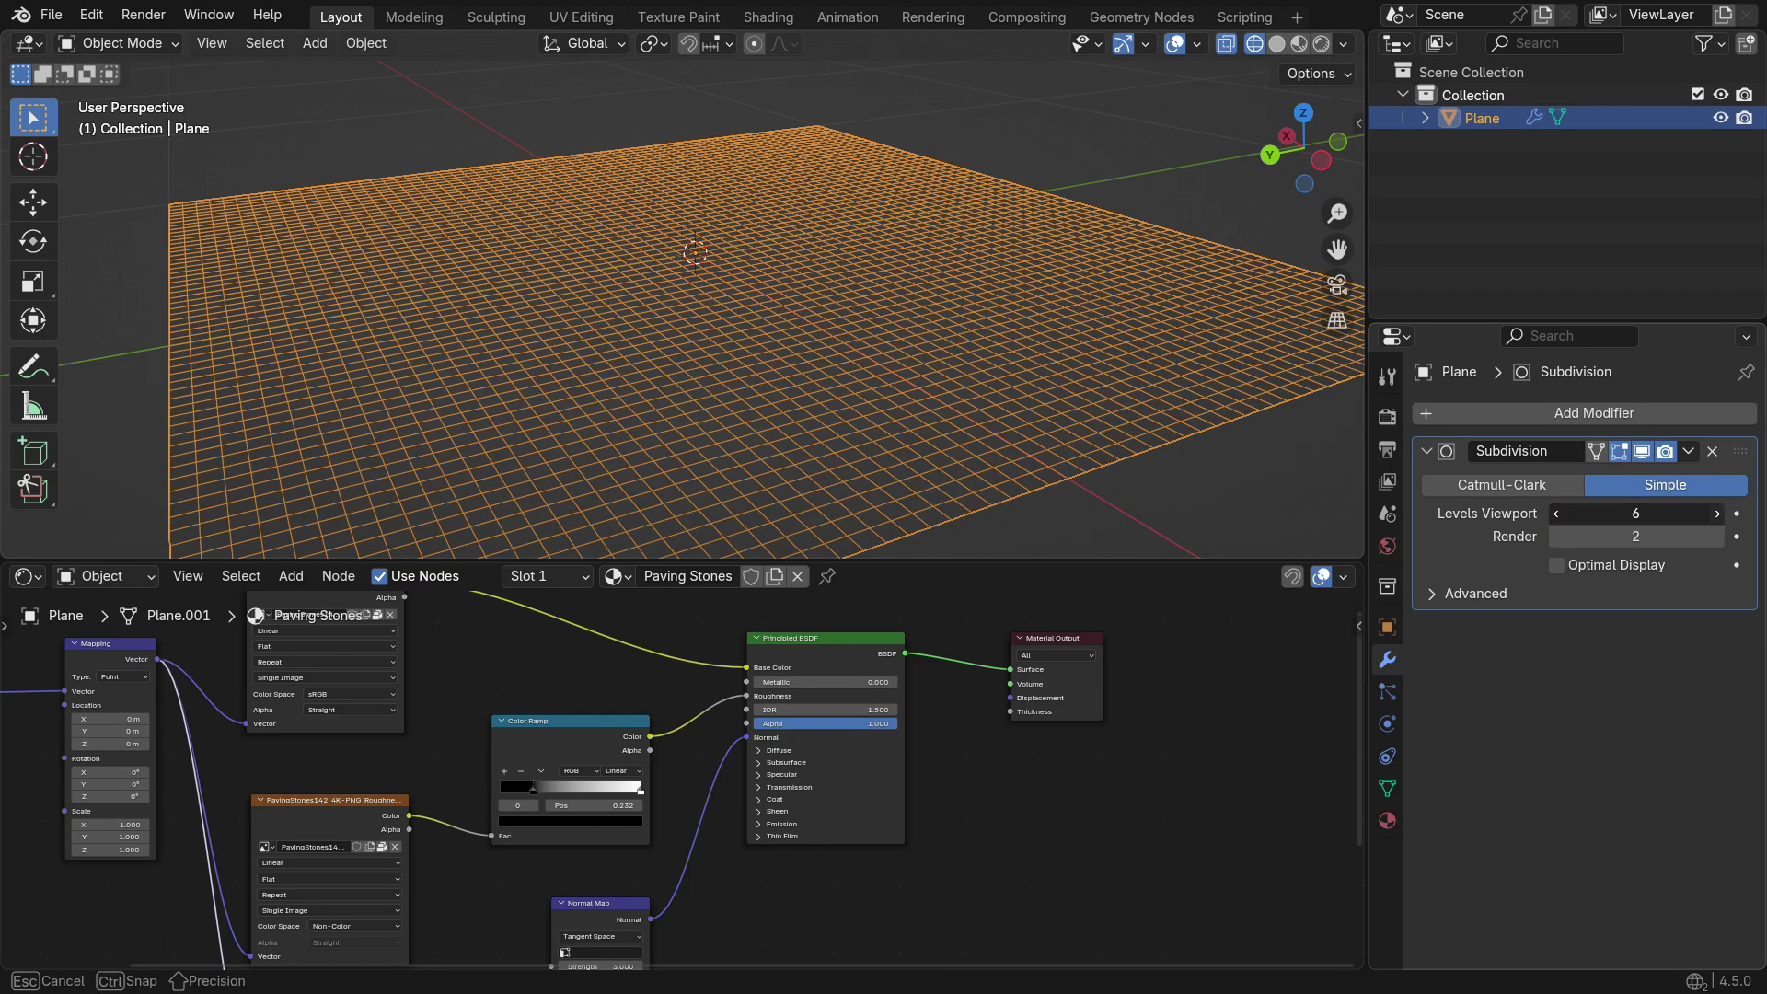
{"action": "left_click", "coordinate": [1717, 513]}
{"action": "left_click_drag", "start_coordinate": [1638, 513], "coordinate": [1657, 514]}
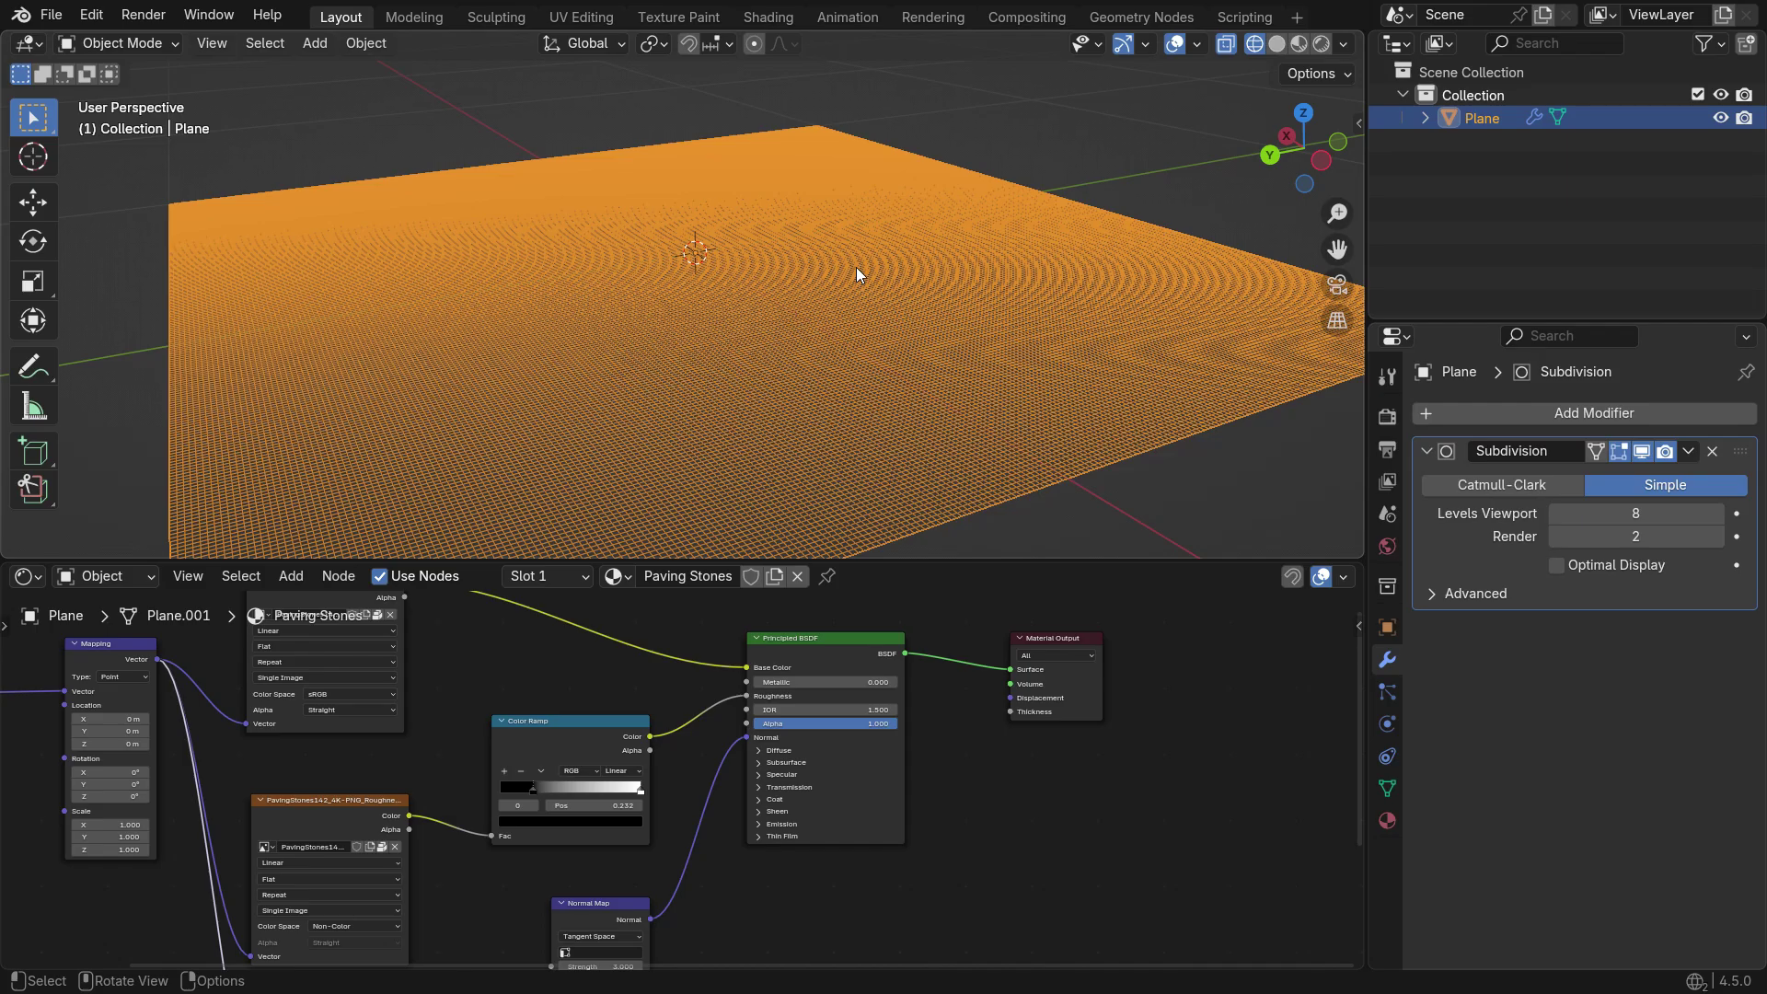
Switch viewport shading to Rendered and orbit around the paving plane
{"action": "key", "text": "z"}
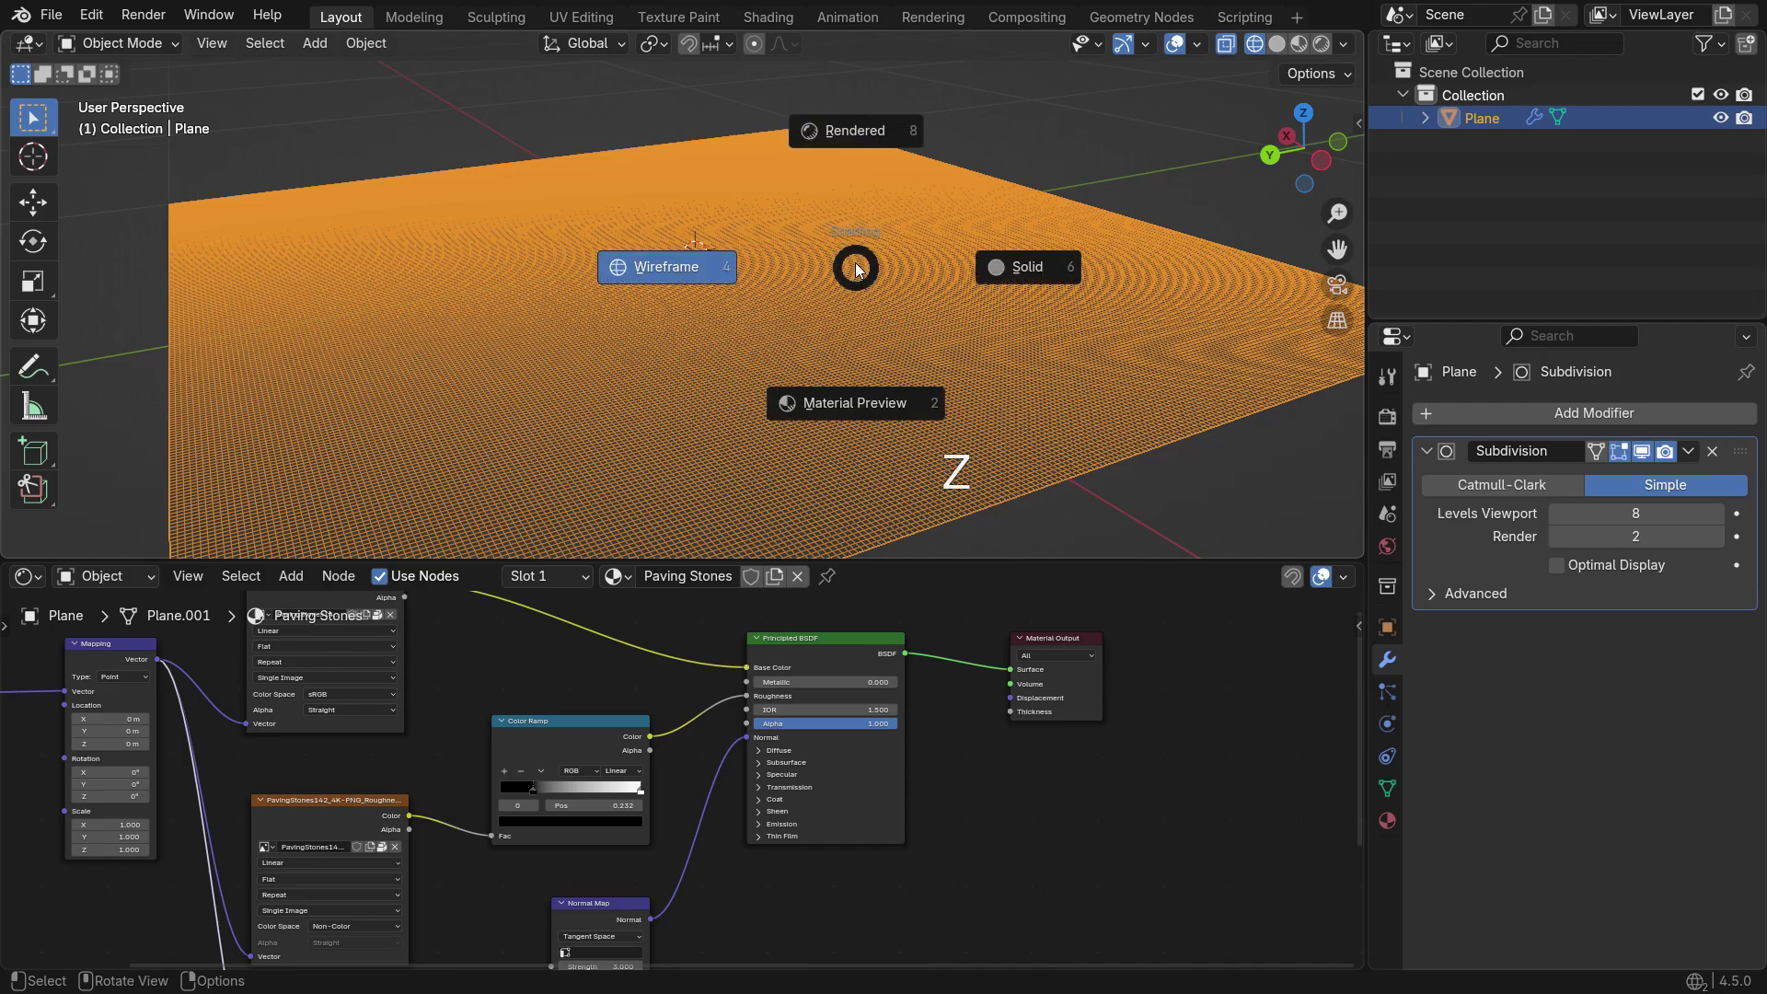
{"action": "left_click", "coordinate": [883, 135]}
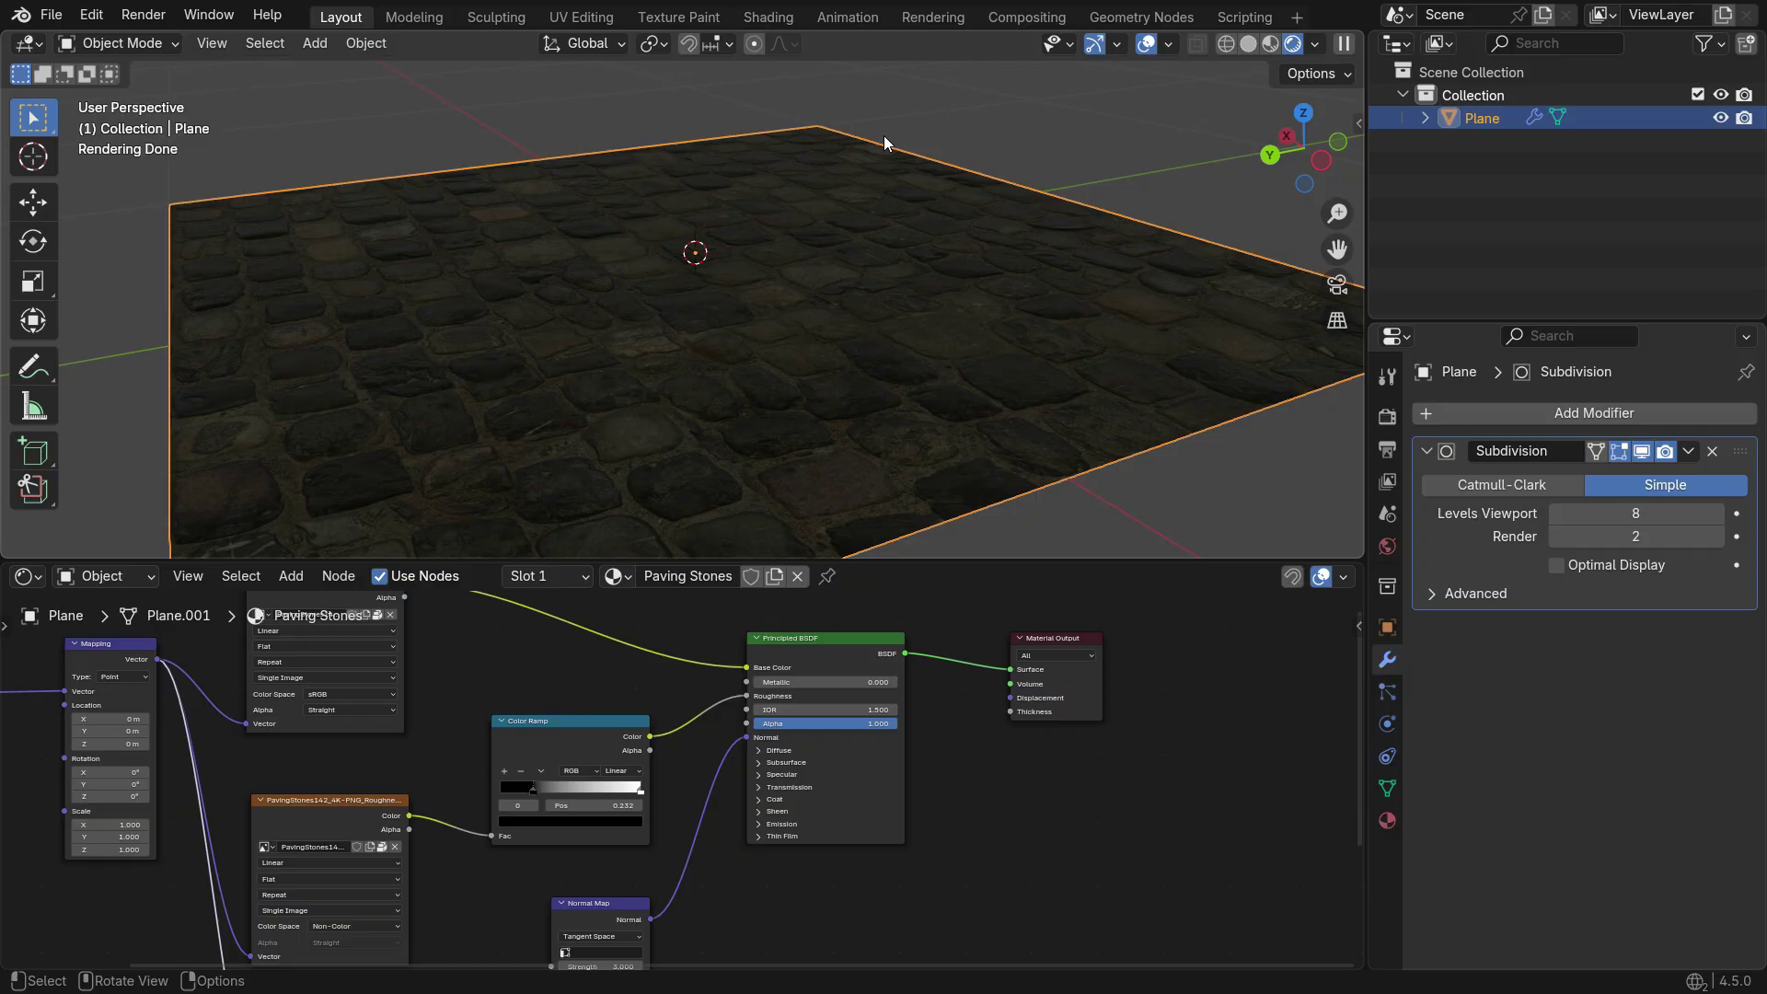
{"action": "middle_click_drag", "start_coordinate": [884, 136], "coordinate": [817, 369]}
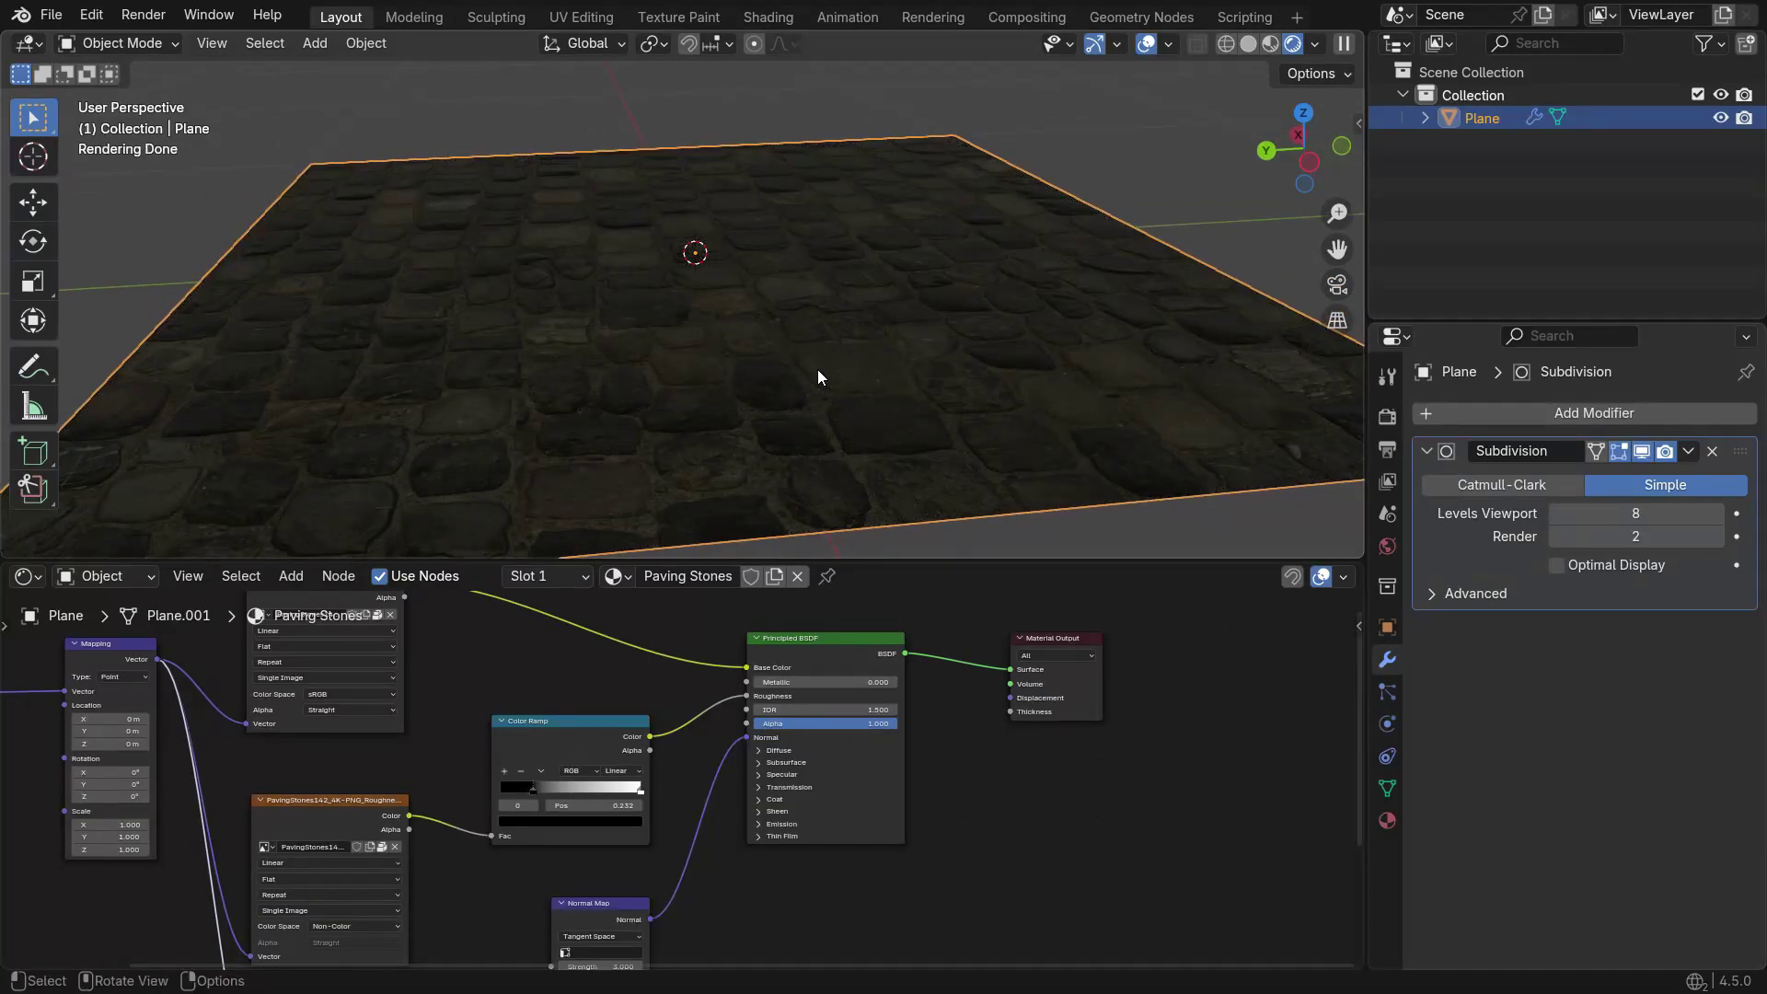
Set the world Color to use an Environment Texture
{"action": "left_click", "coordinate": [1386, 547]}
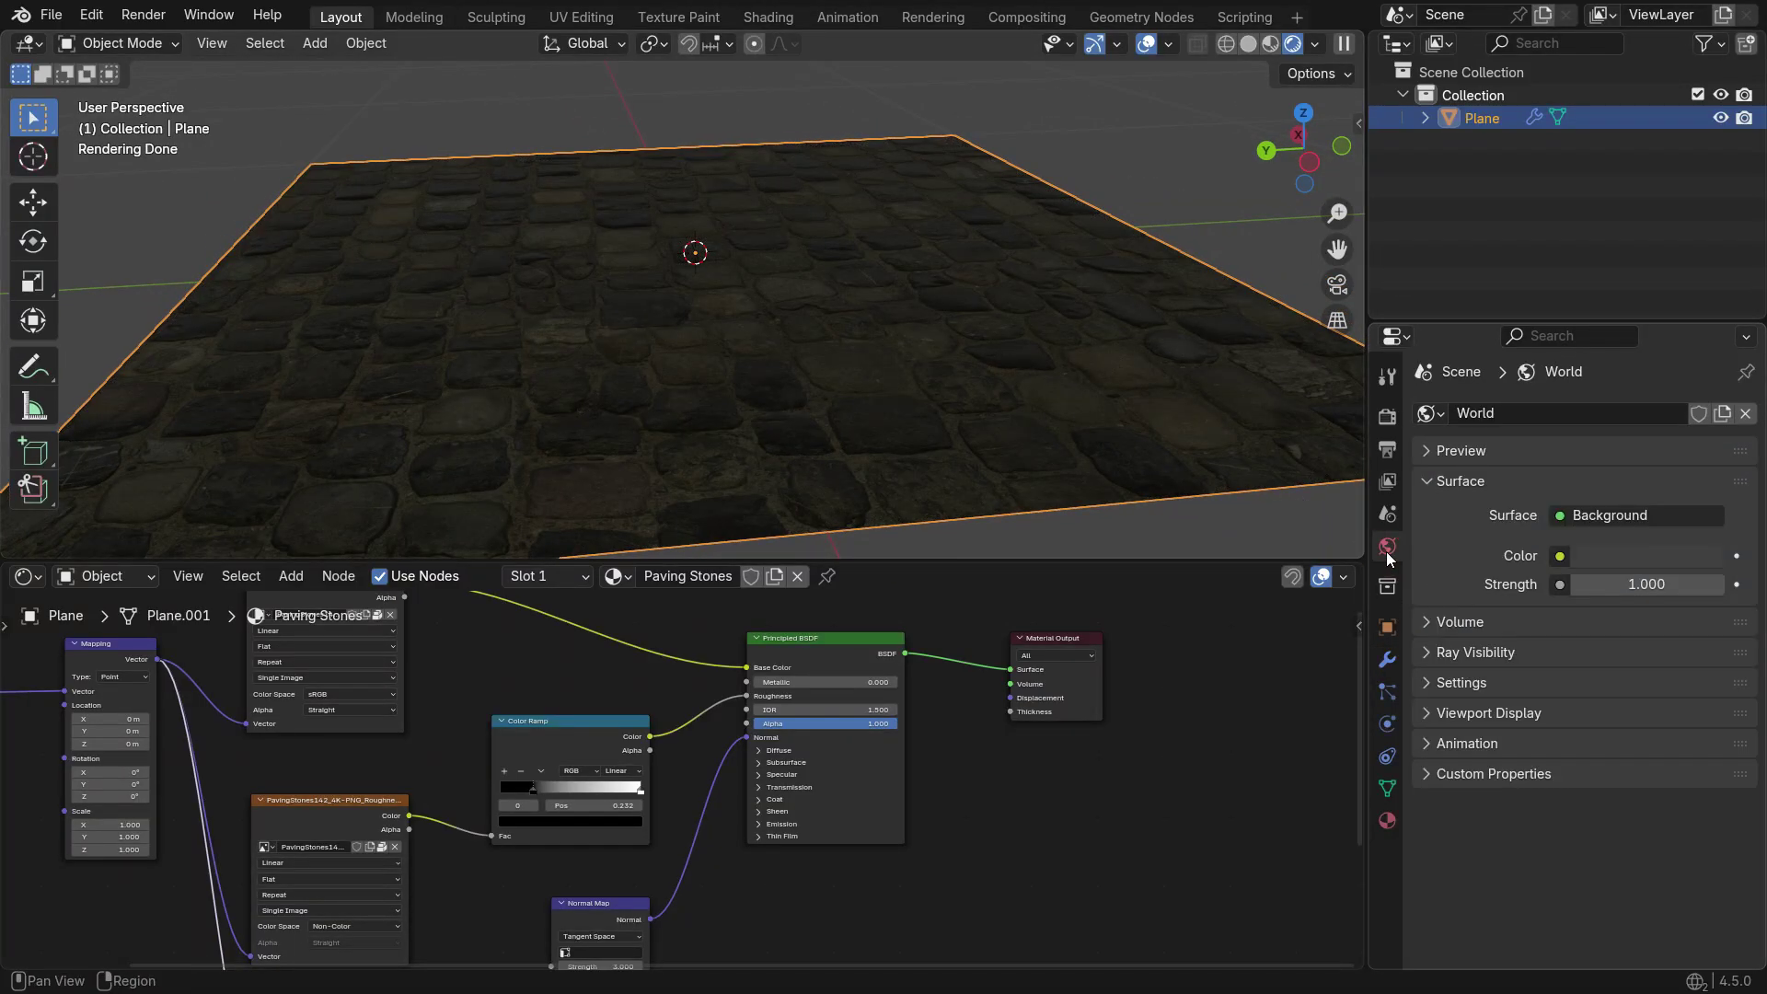
{"action": "left_click", "coordinate": [1560, 556]}
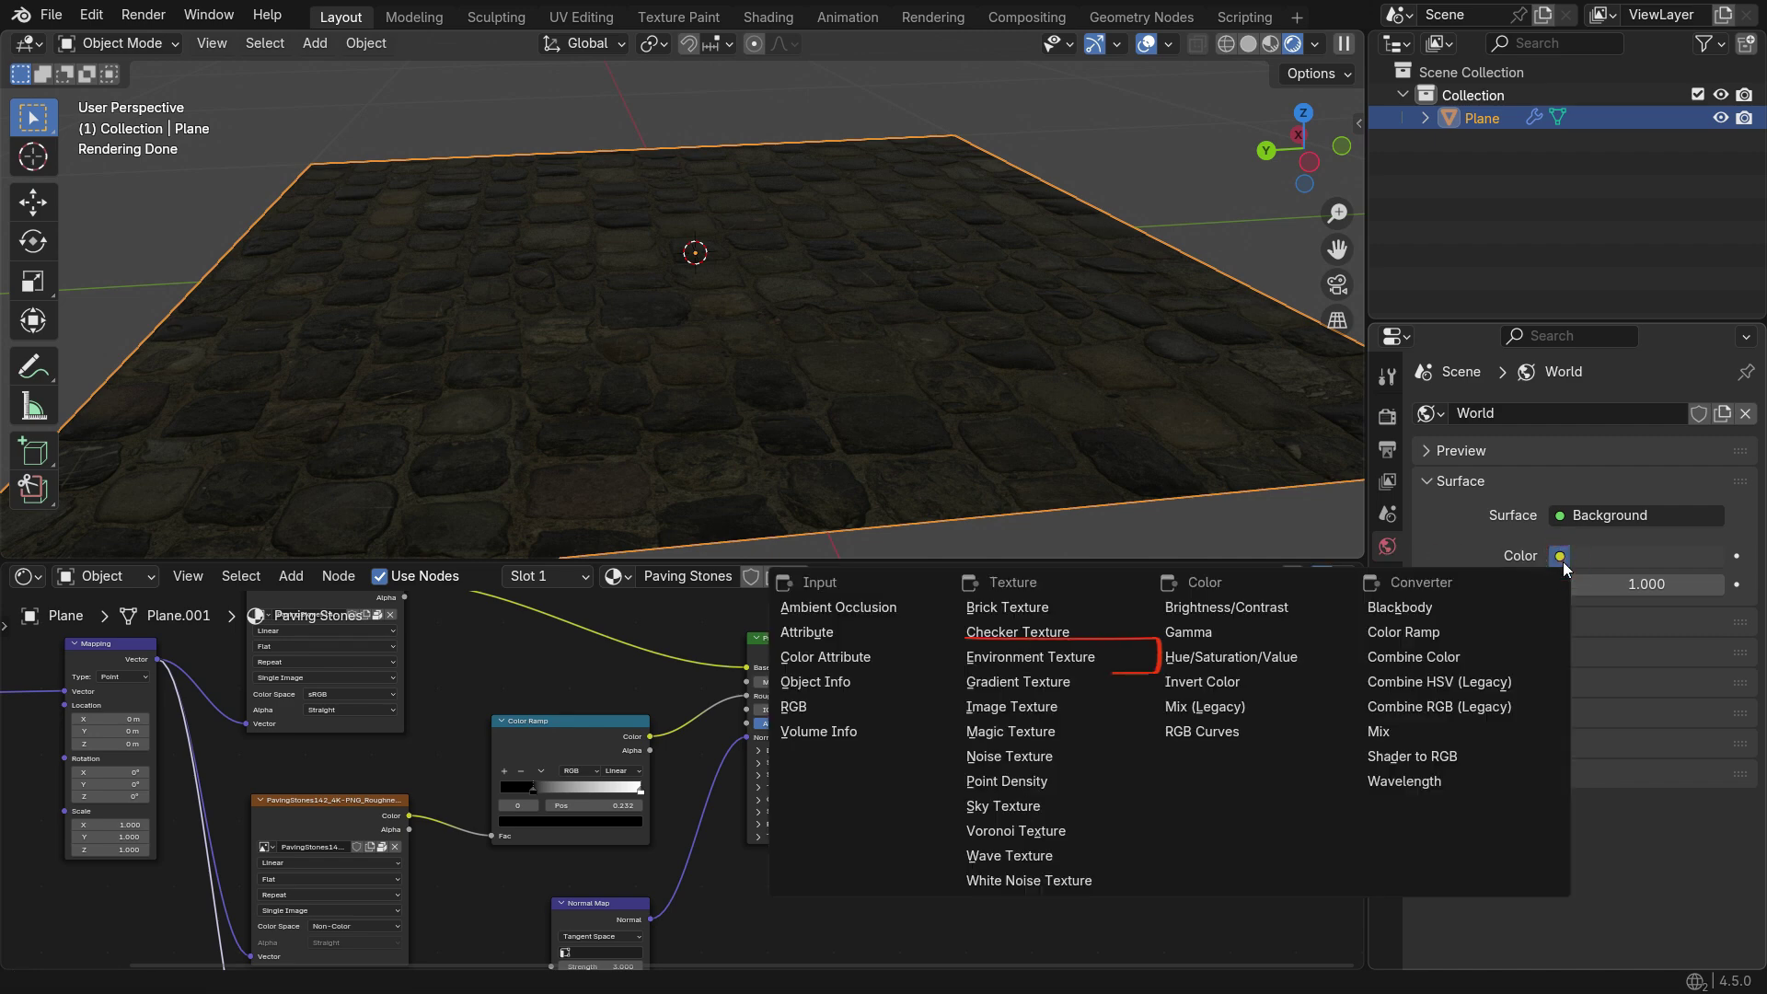
{"action": "left_click", "coordinate": [1150, 661]}
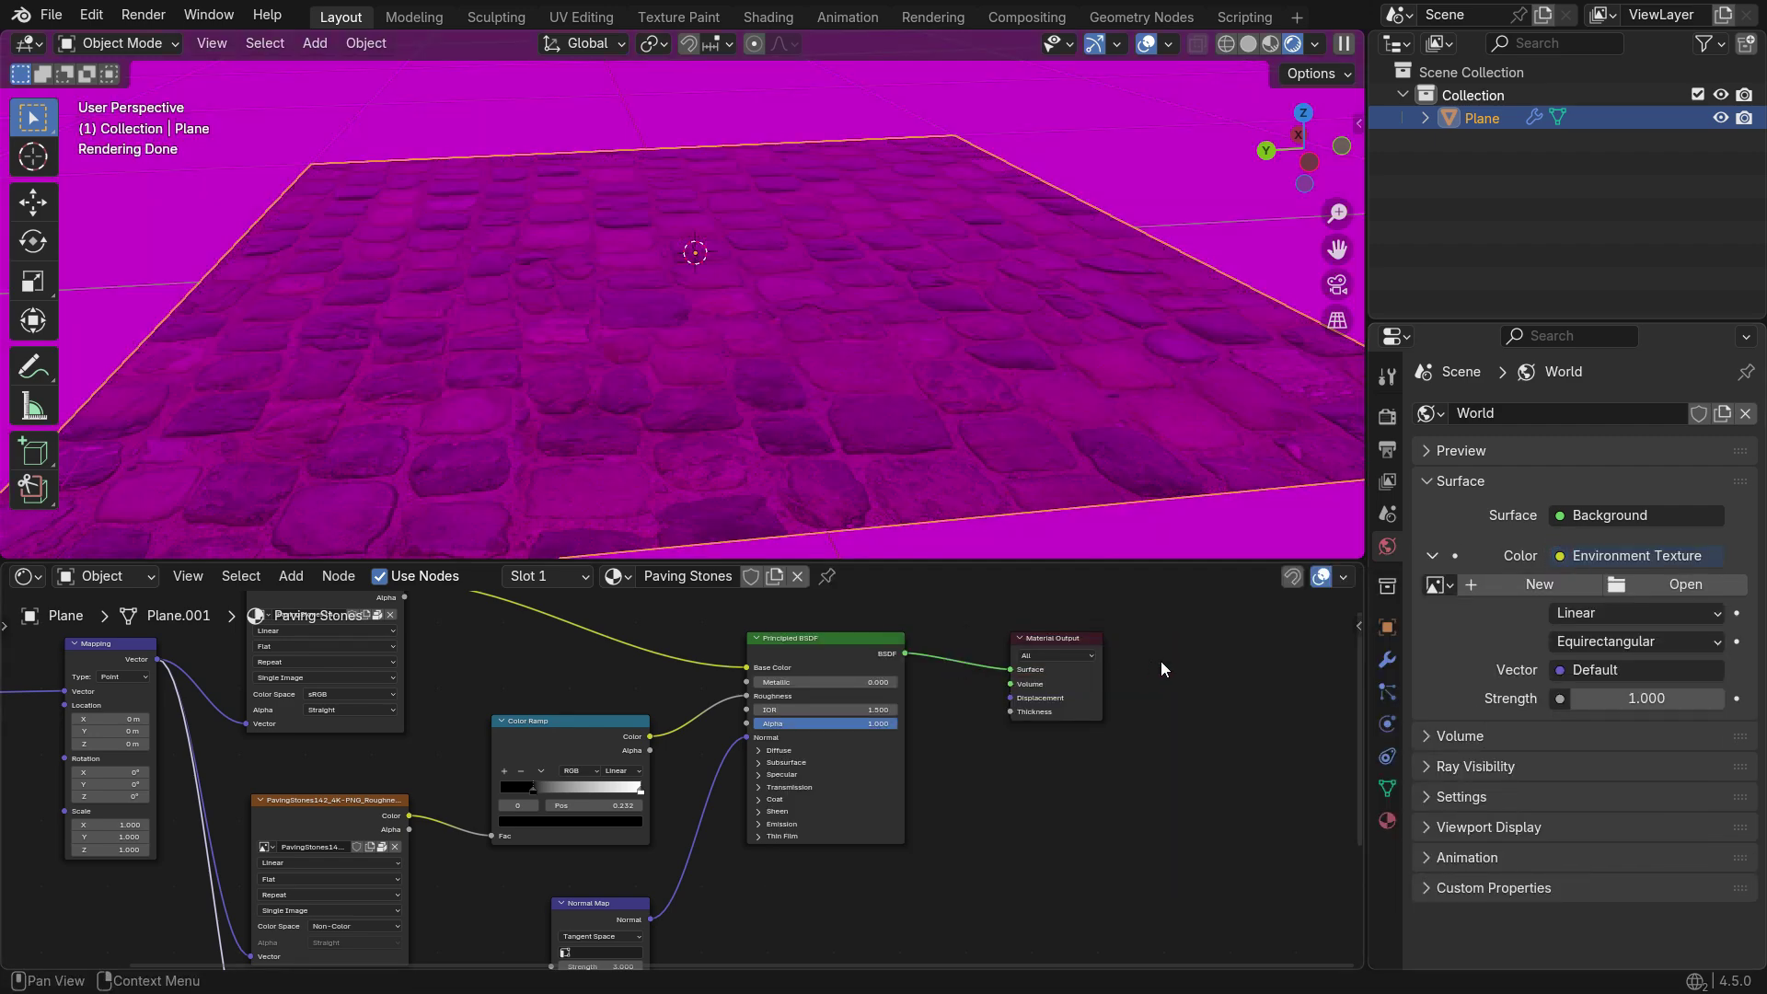
Load HDRI/signal_hill_sunrise_2k.hdr into the world environment texture
{"action": "left_click", "coordinate": [1665, 587]}
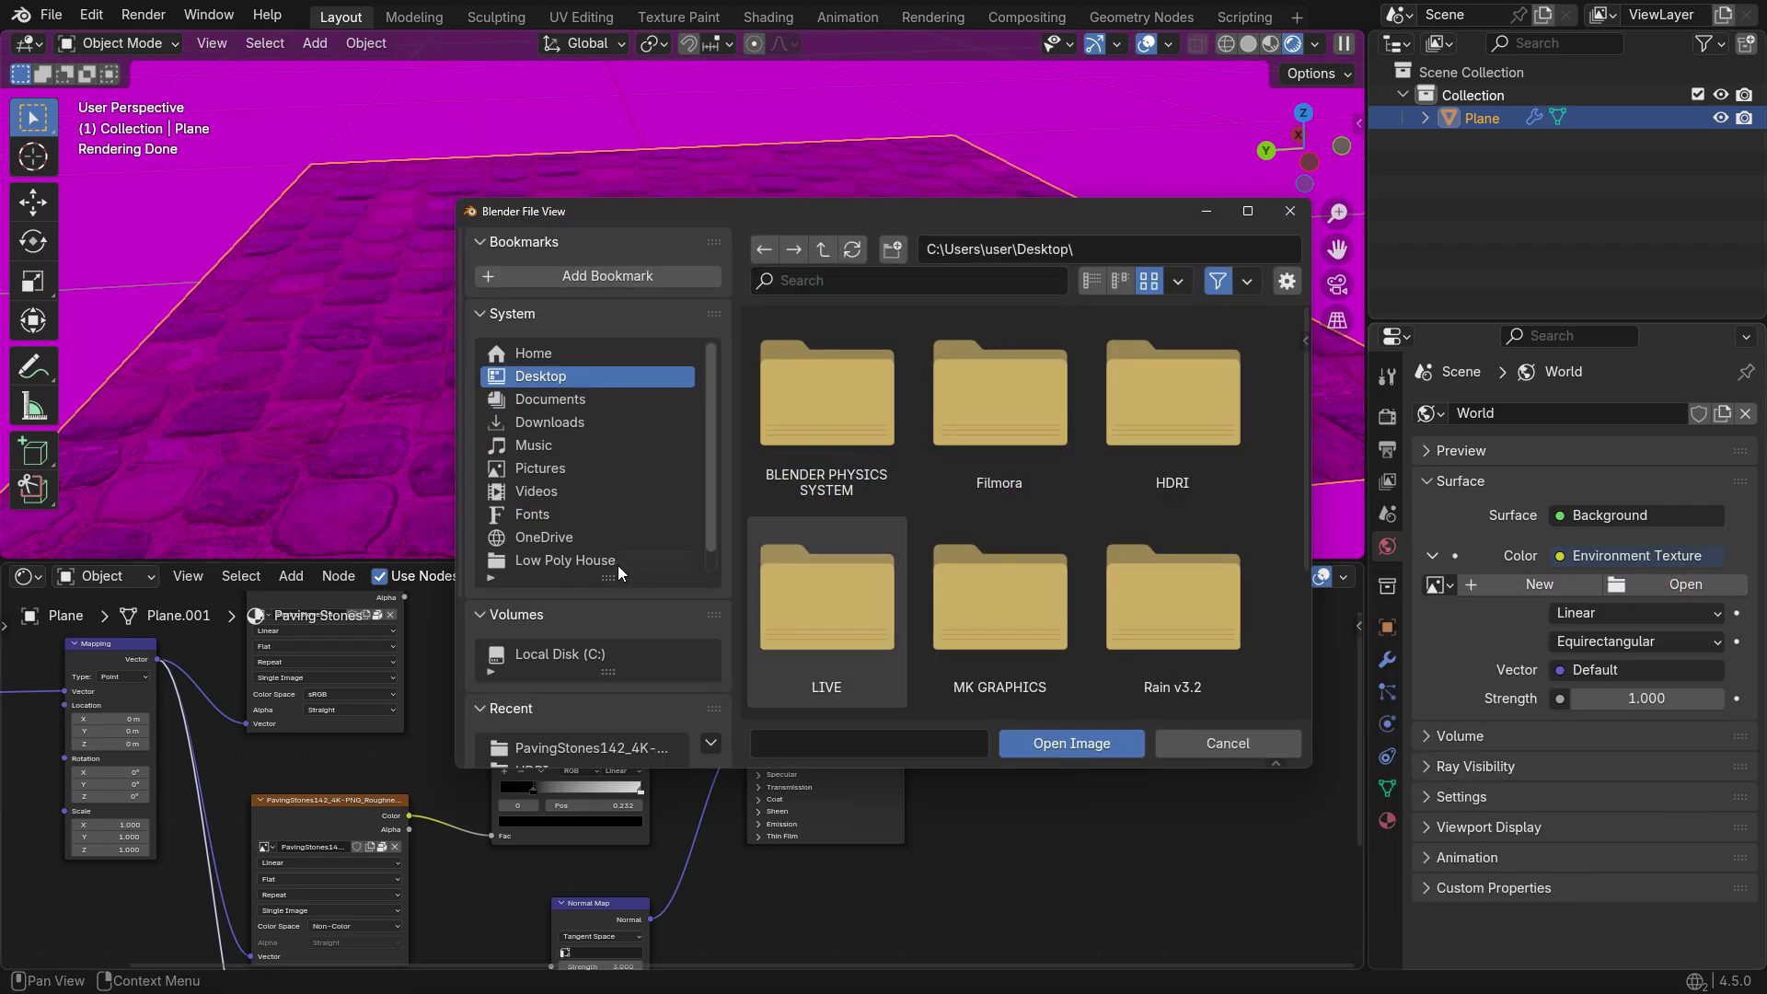
{"action": "scroll", "coordinate": [617, 565], "scroll_direction": "down", "scroll_amount": 2}
{"action": "scroll", "coordinate": [632, 704], "scroll_direction": "down", "scroll_amount": 3}
{"action": "left_click", "coordinate": [565, 637]}
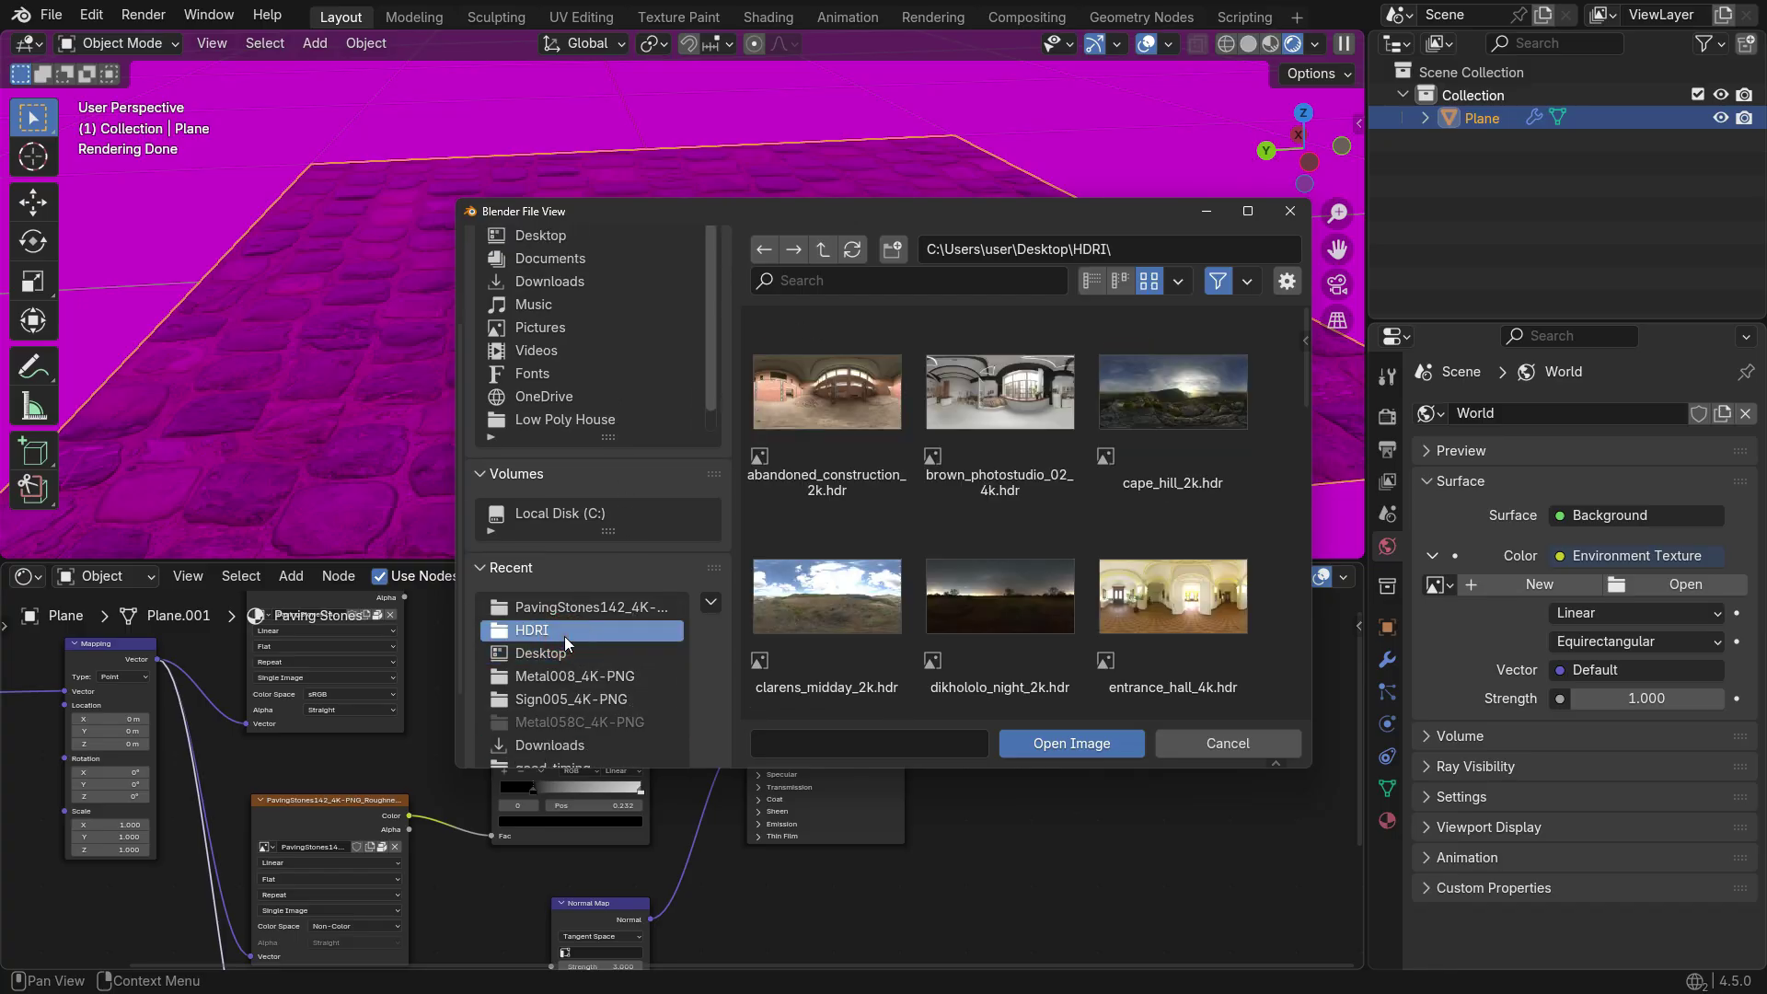
{"action": "scroll", "coordinate": [981, 554], "scroll_direction": "down", "scroll_amount": 5}
{"action": "scroll", "coordinate": [975, 567], "scroll_direction": "down", "scroll_amount": 4}
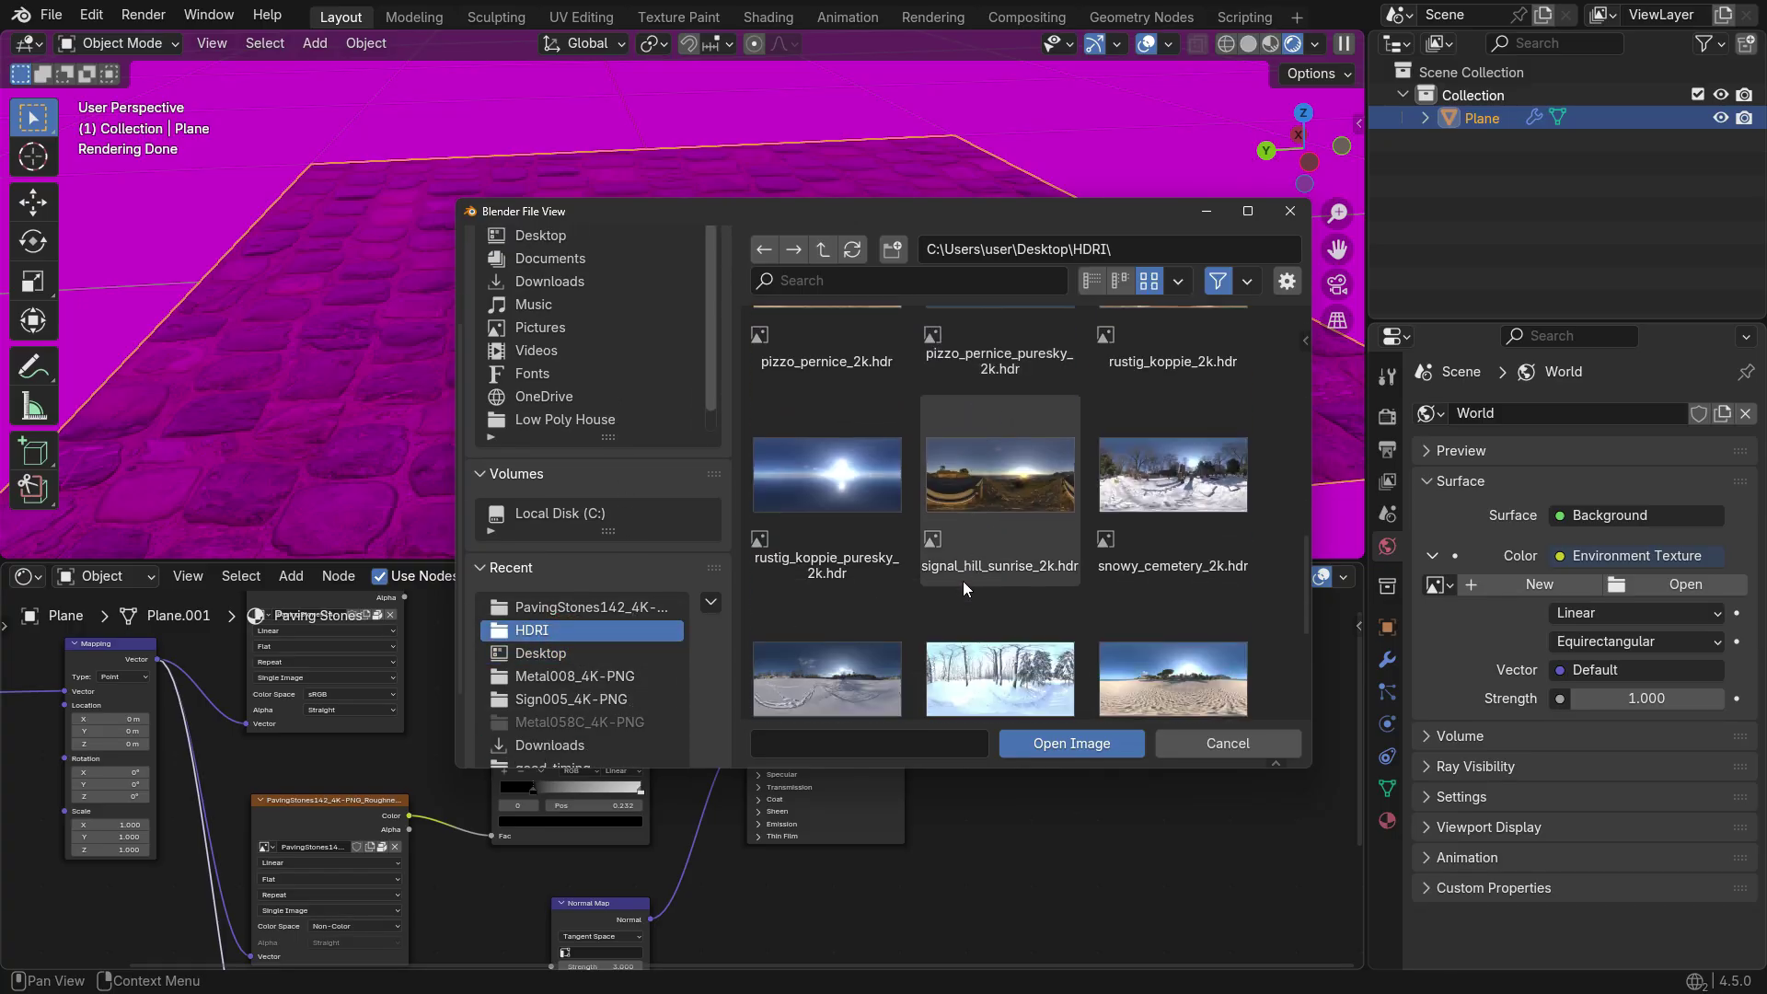
{"action": "left_click", "coordinate": [1012, 505]}
{"action": "left_click", "coordinate": [1071, 745]}
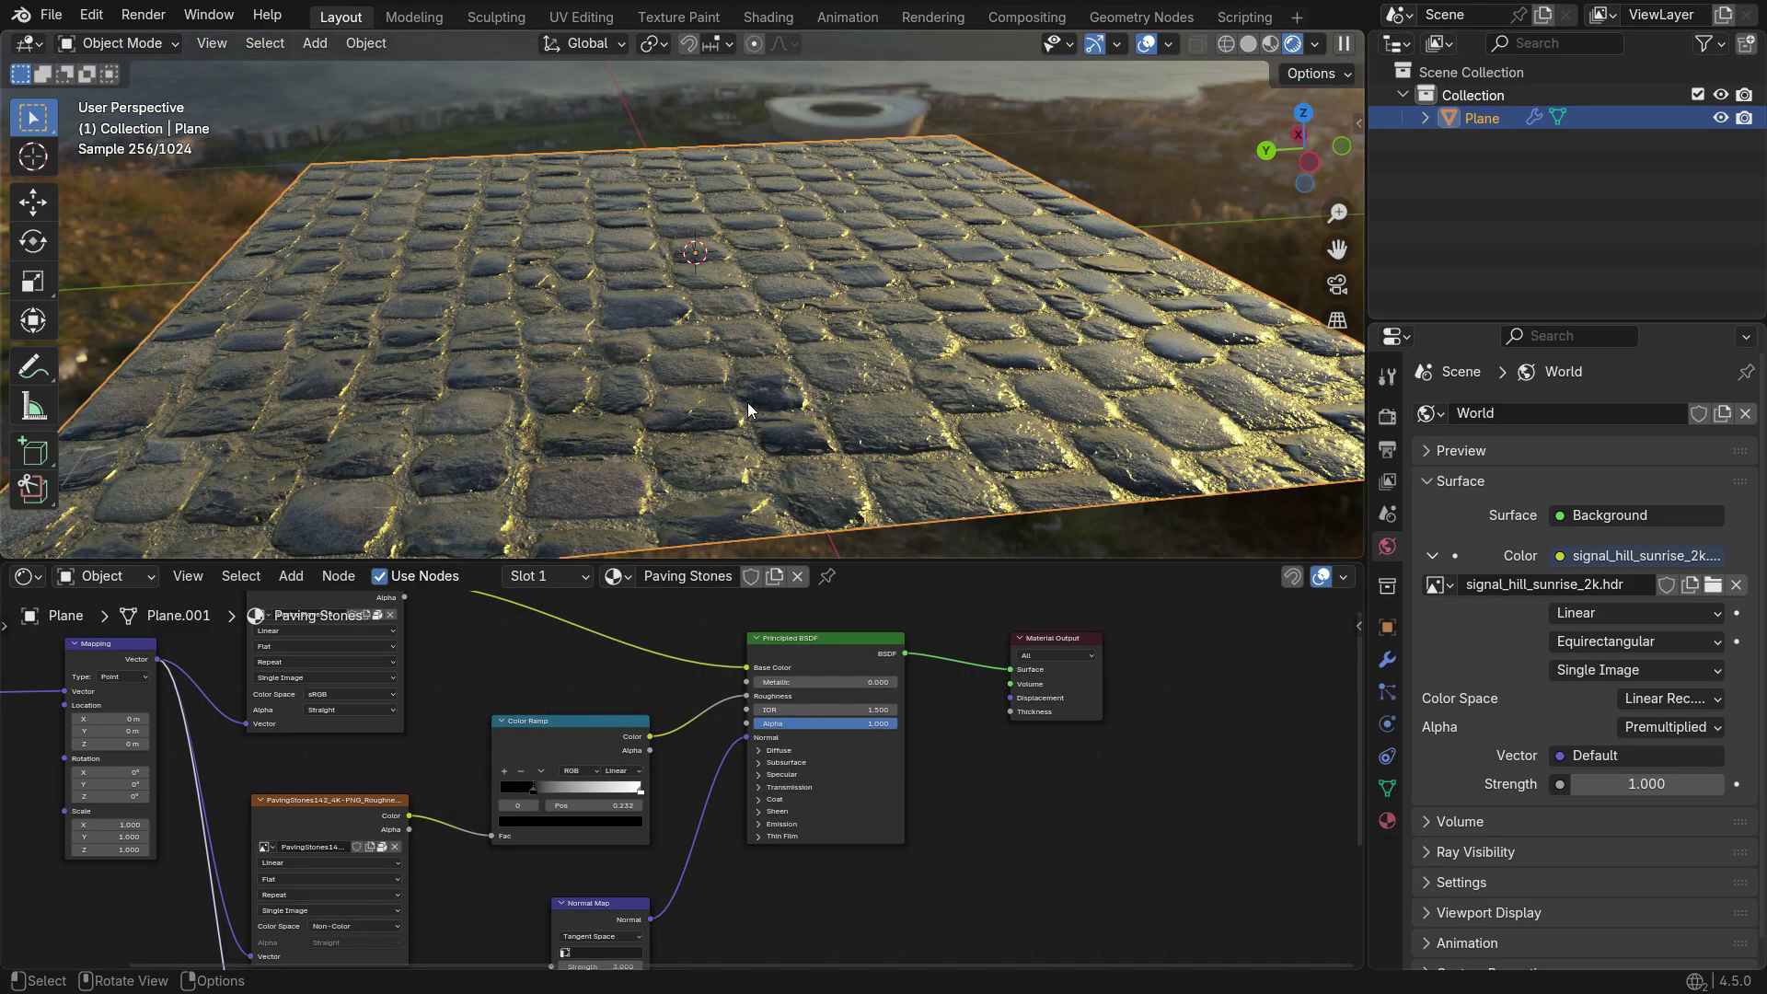
{"action": "middle_click_drag", "start_coordinate": [731, 398], "coordinate": [990, 322]}
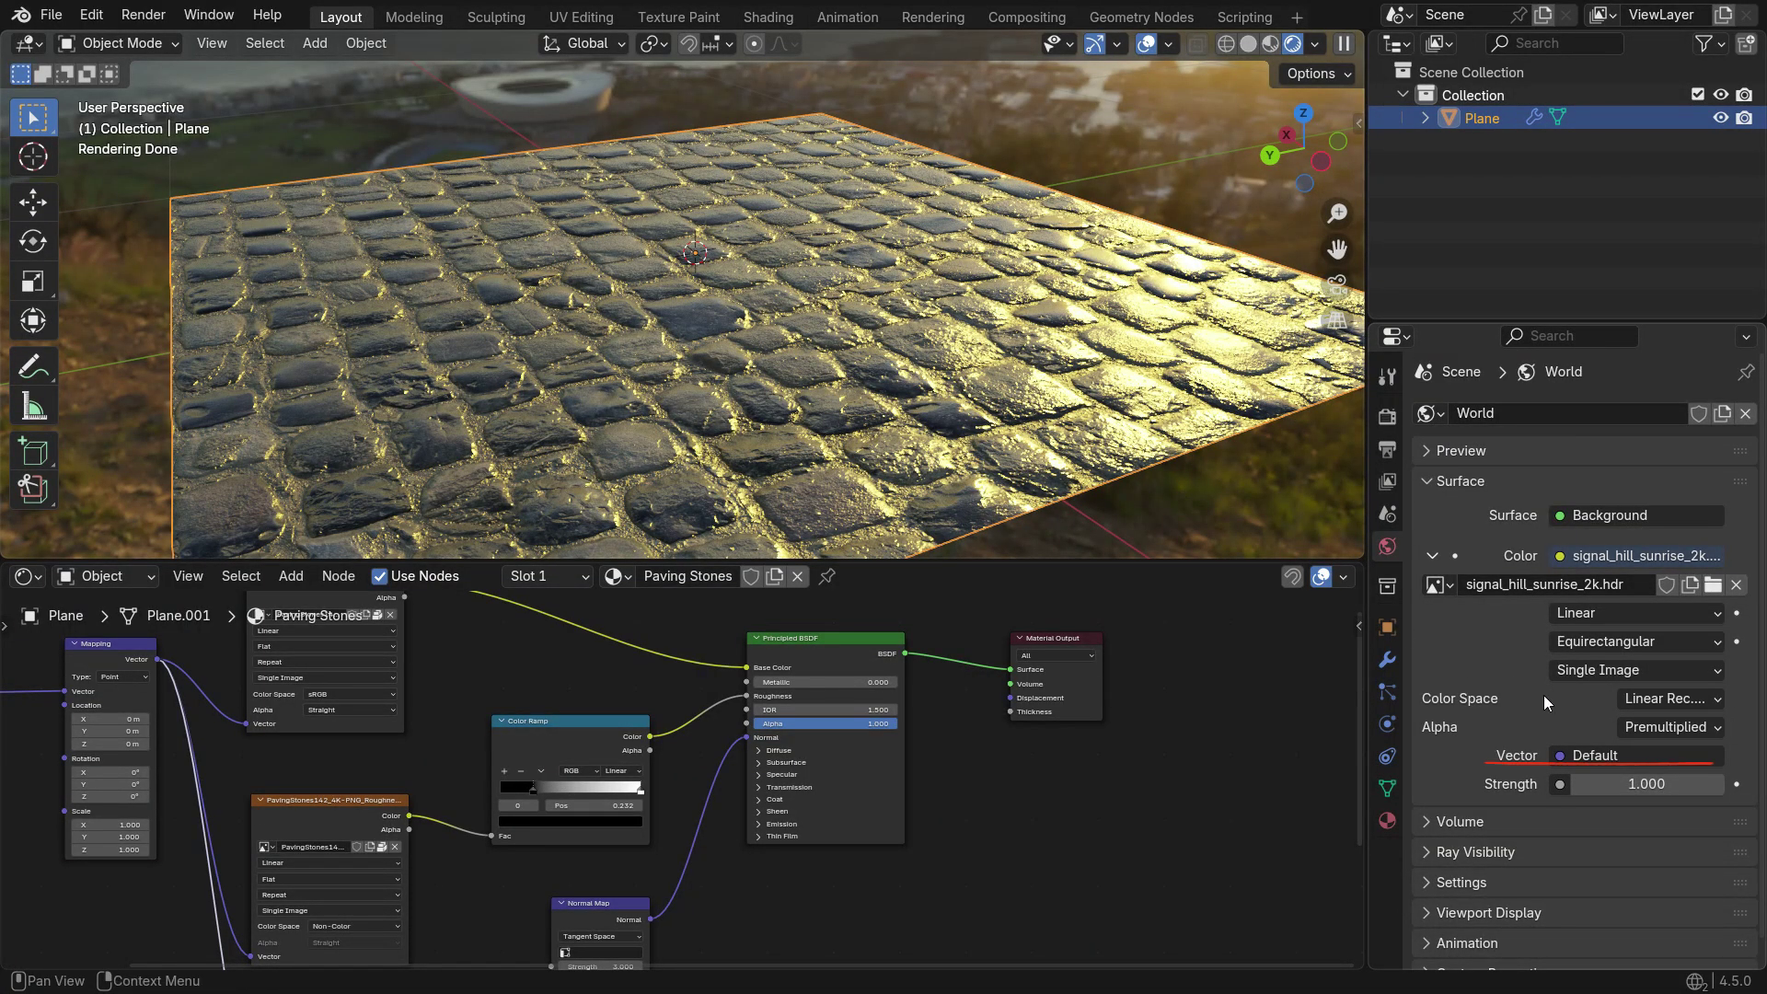
Set the world Strength to 1.2 after trying 2
{"action": "left_click", "coordinate": [1669, 784]}
{"action": "type", "text": "2"}
{"action": "key", "text": "Return"}
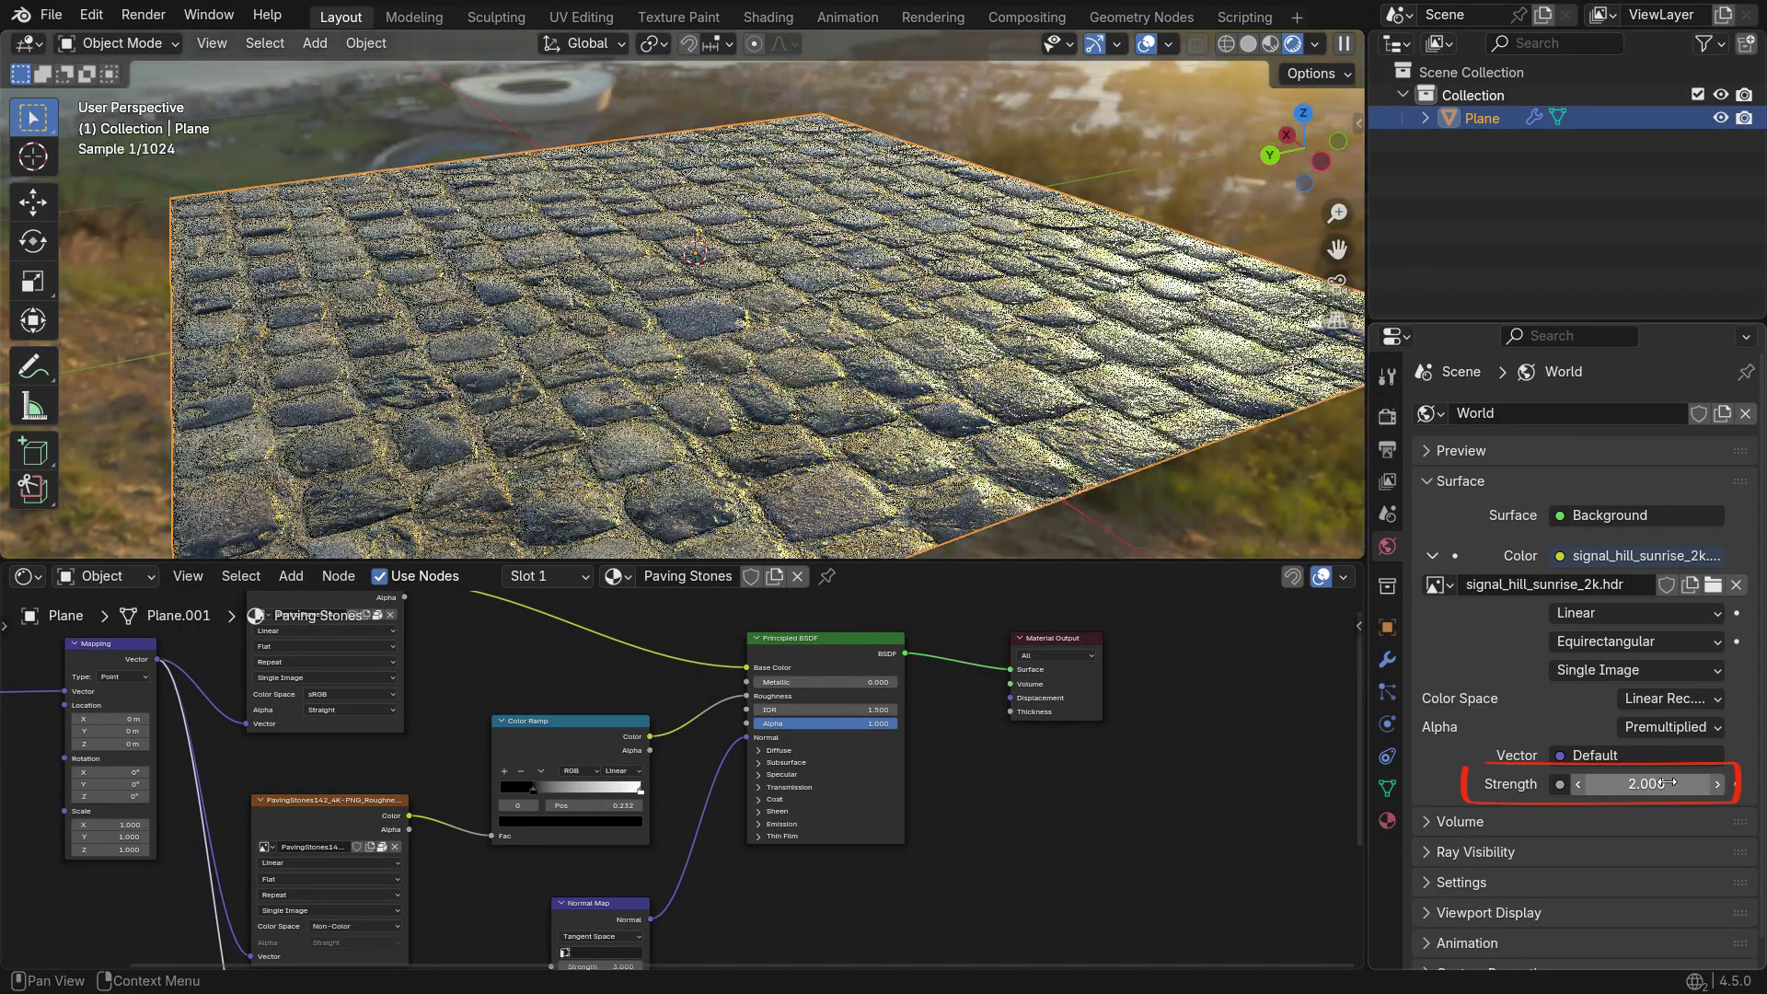
{"action": "left_click", "coordinate": [1669, 783]}
{"action": "type", "text": "1.2"}
{"action": "key", "text": "Return"}
{"action": "middle_click_drag", "start_coordinate": [1050, 451], "coordinate": [1126, 428]}
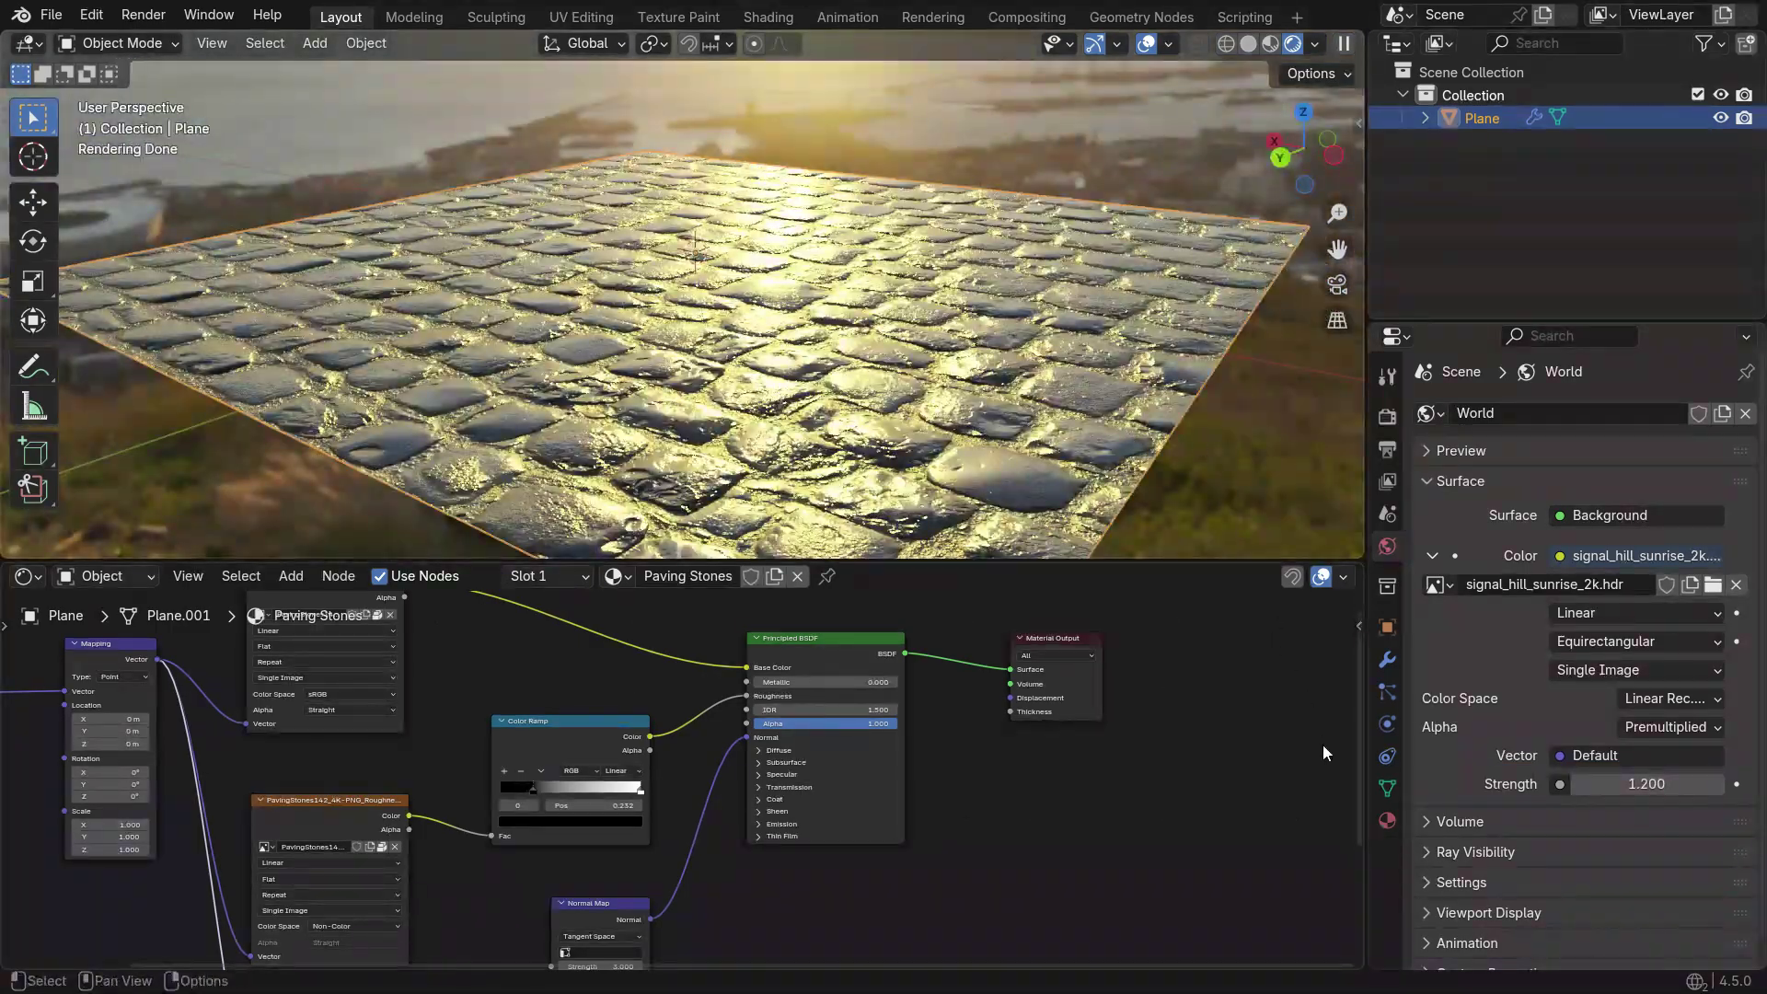
Set the Paving Stones material's surface Displacement to Displacement and Bump
{"action": "left_click", "coordinate": [1388, 821]}
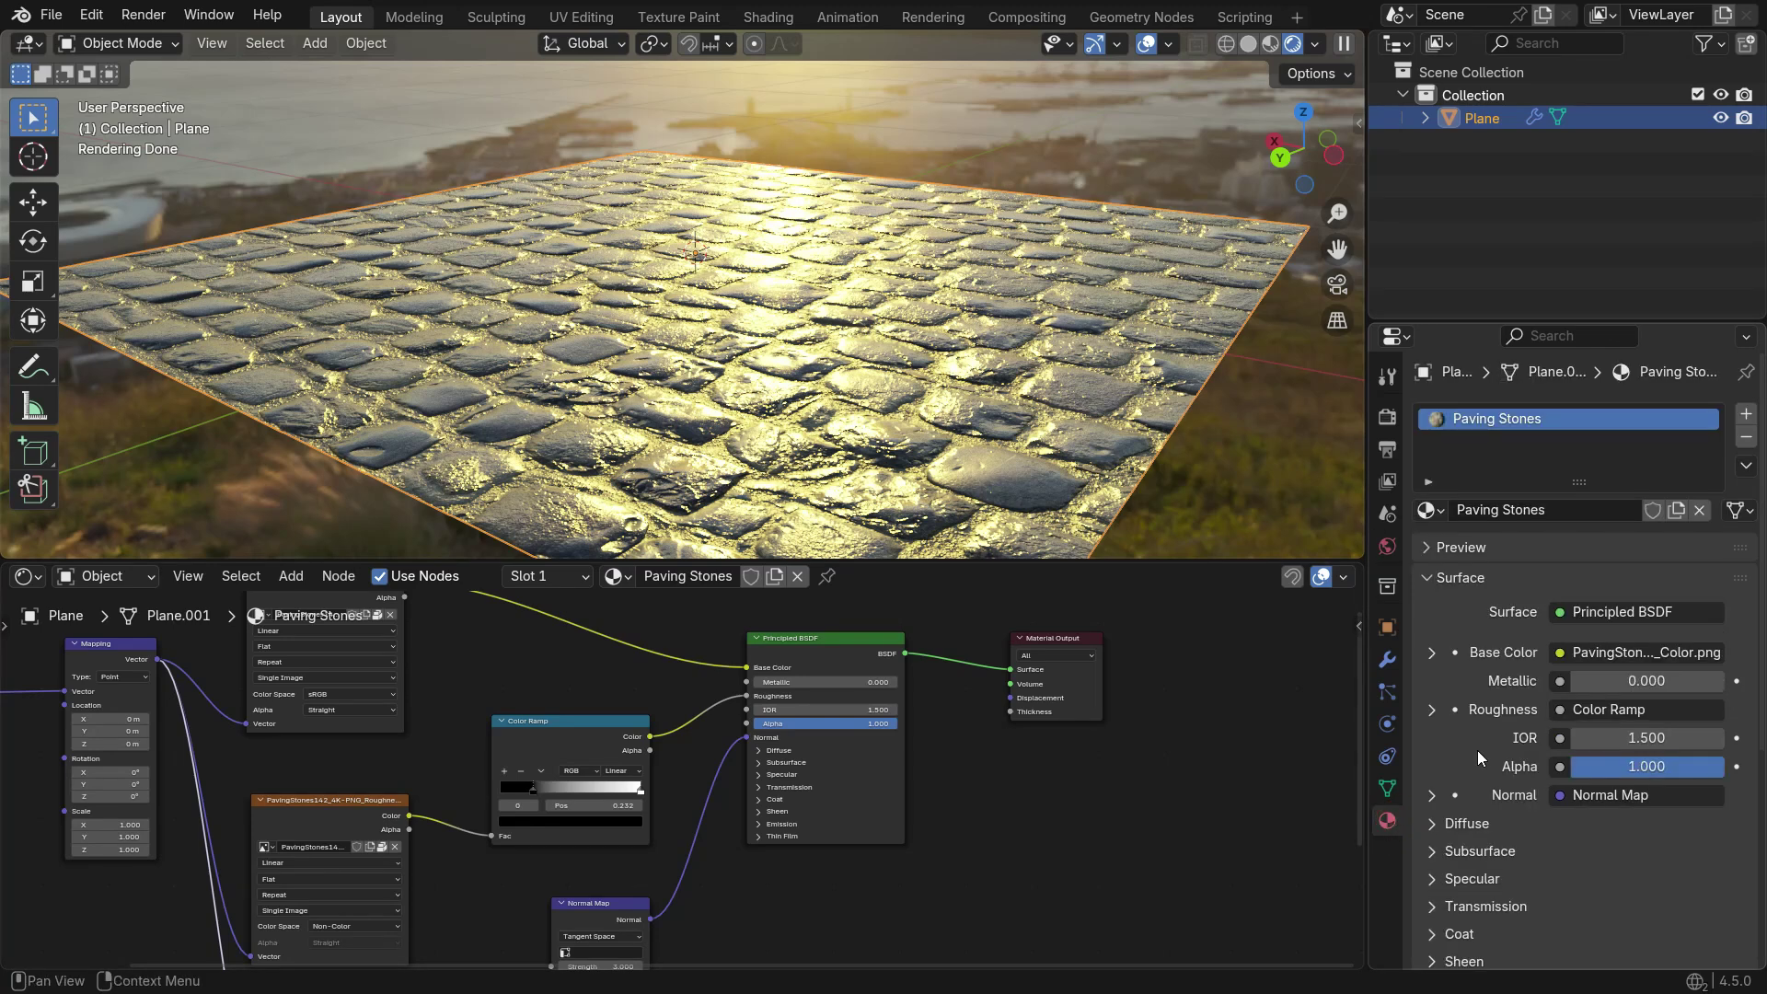
{"action": "scroll", "coordinate": [1473, 741], "scroll_direction": "down", "scroll_amount": 8}
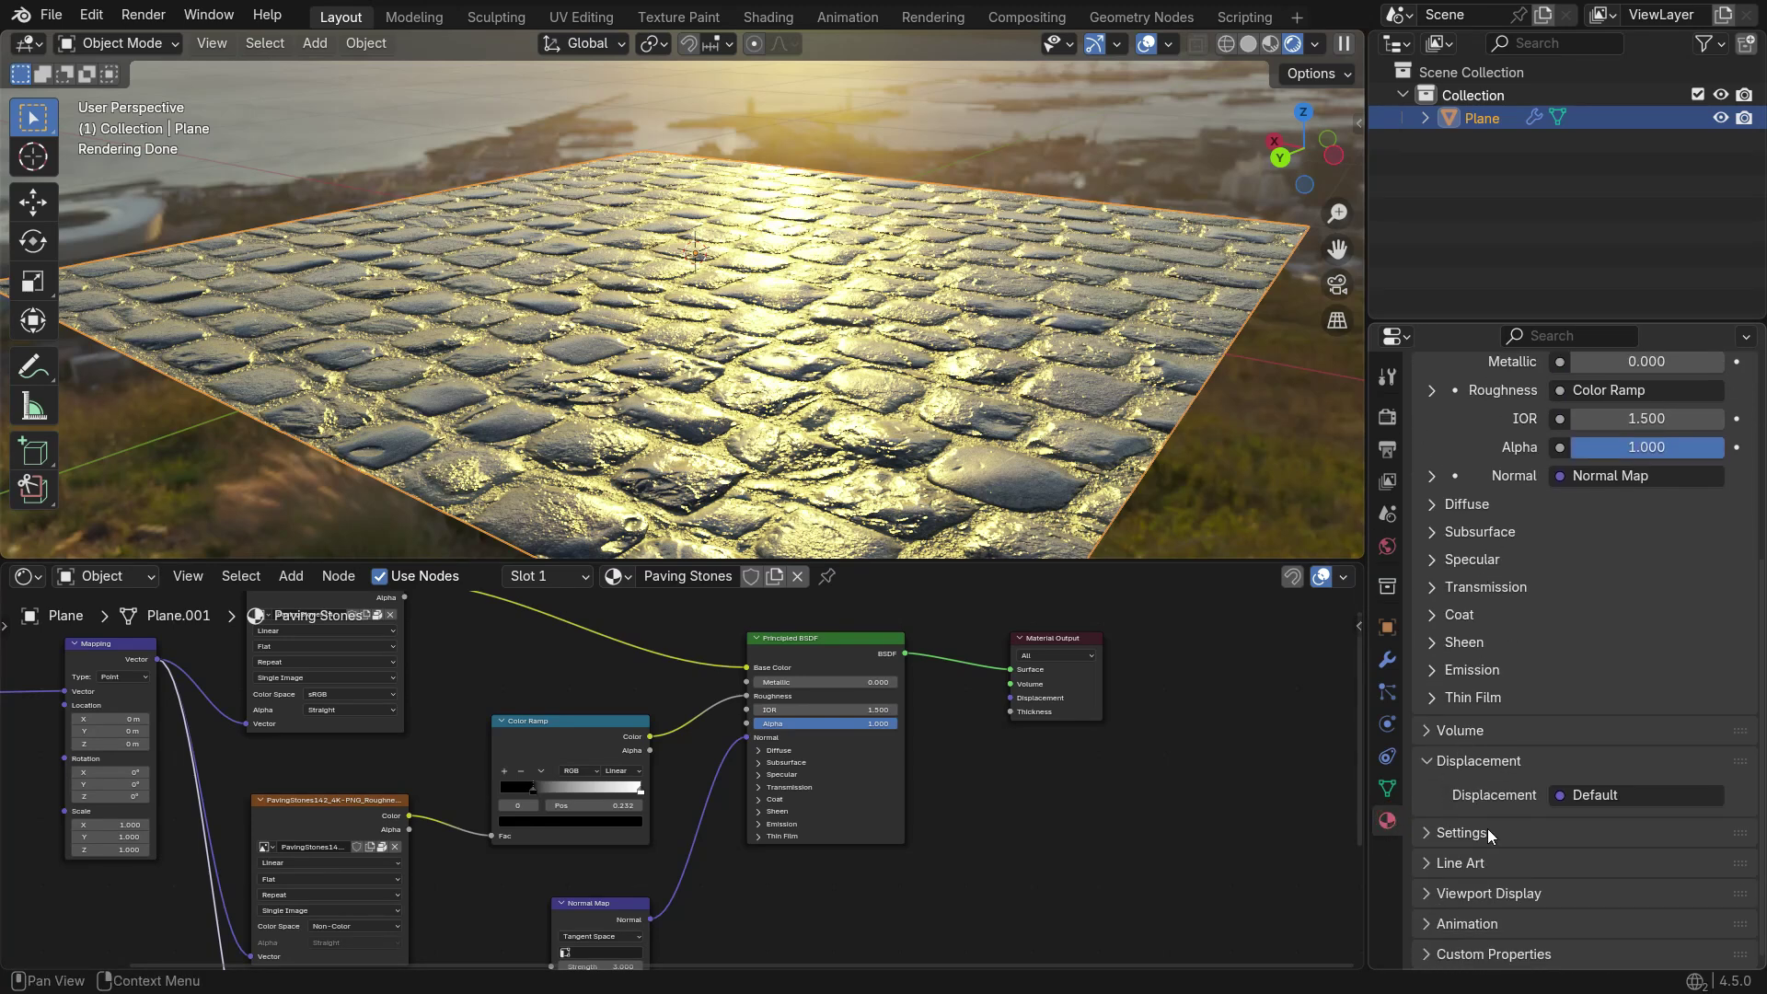
{"action": "left_click", "coordinate": [1461, 832]}
{"action": "scroll", "coordinate": [1460, 777], "scroll_direction": "down", "scroll_amount": 5}
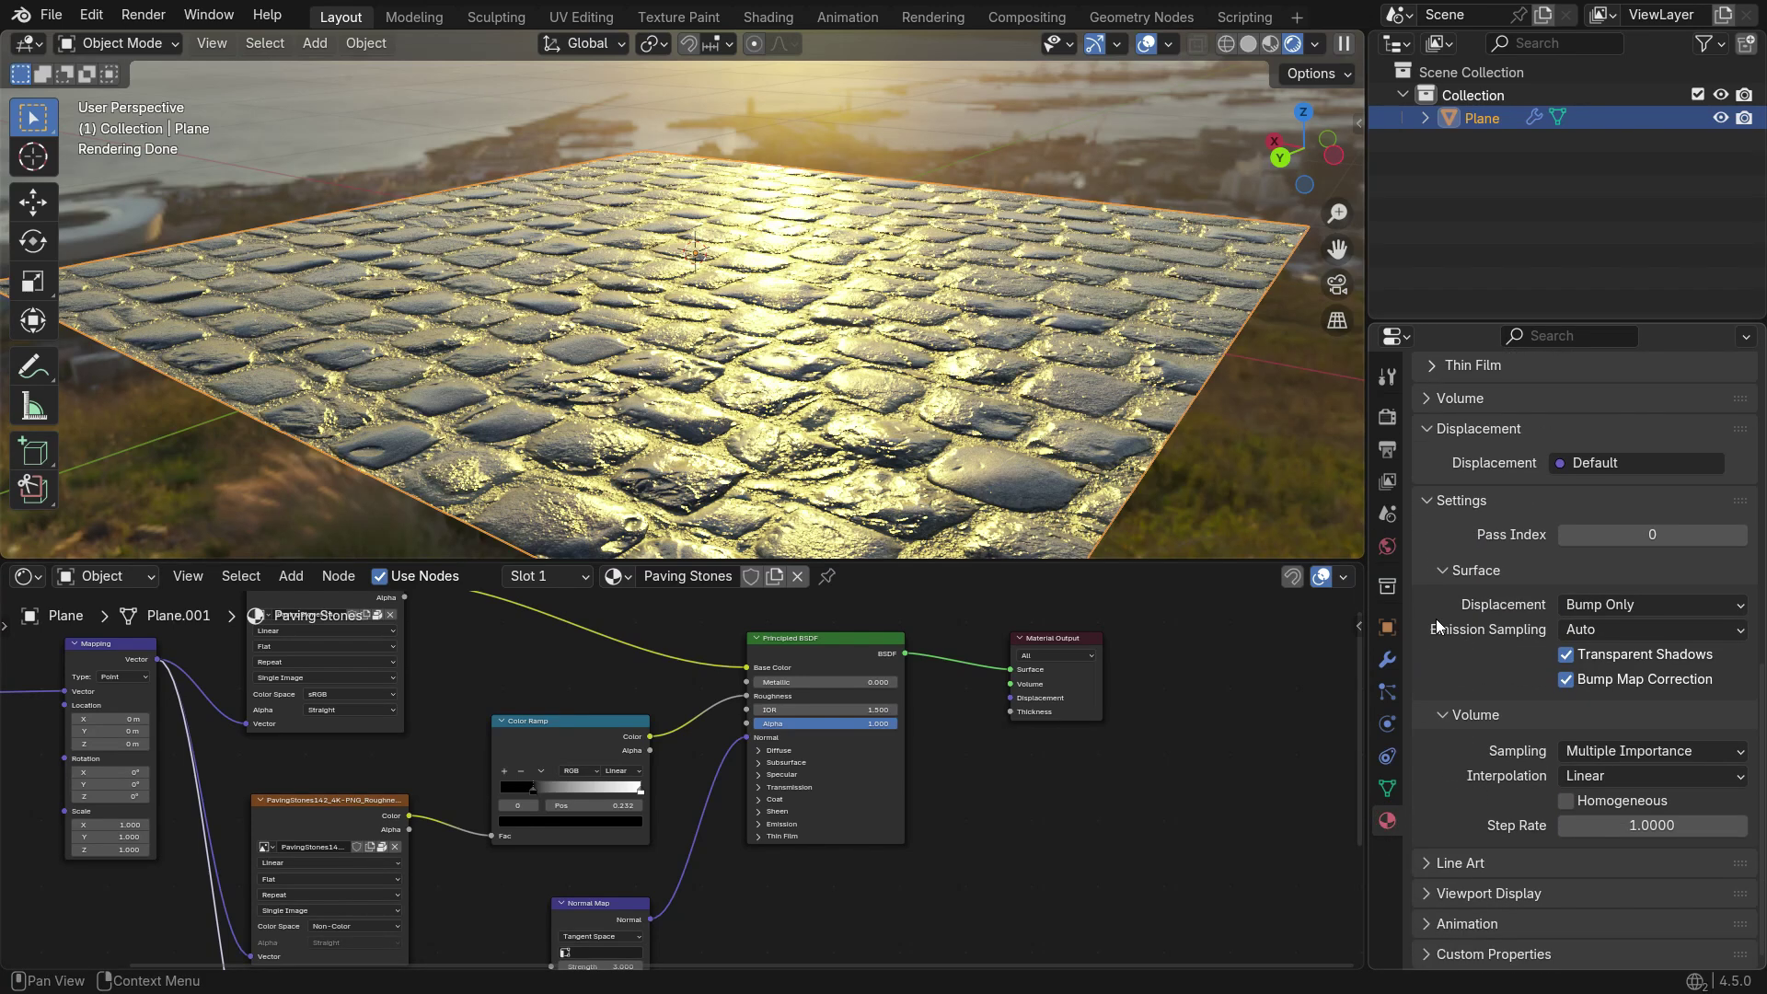
{"action": "left_click", "coordinate": [1666, 603]}
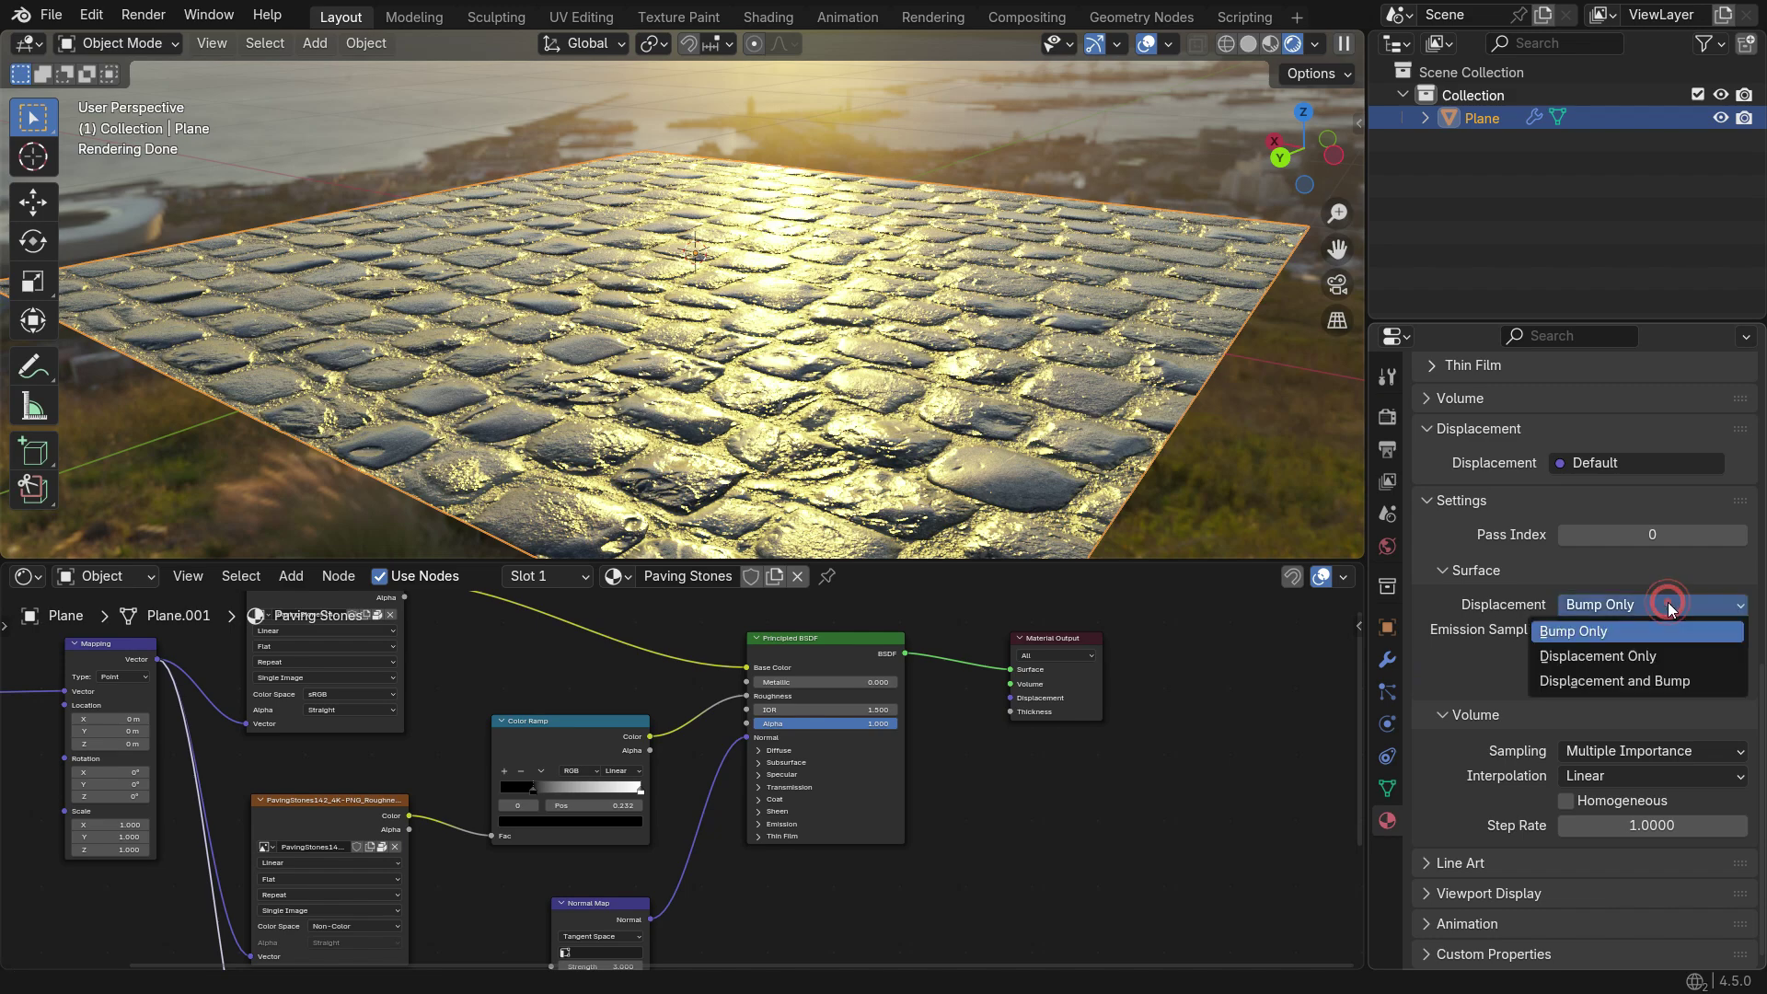
{"action": "left_click", "coordinate": [1702, 679]}
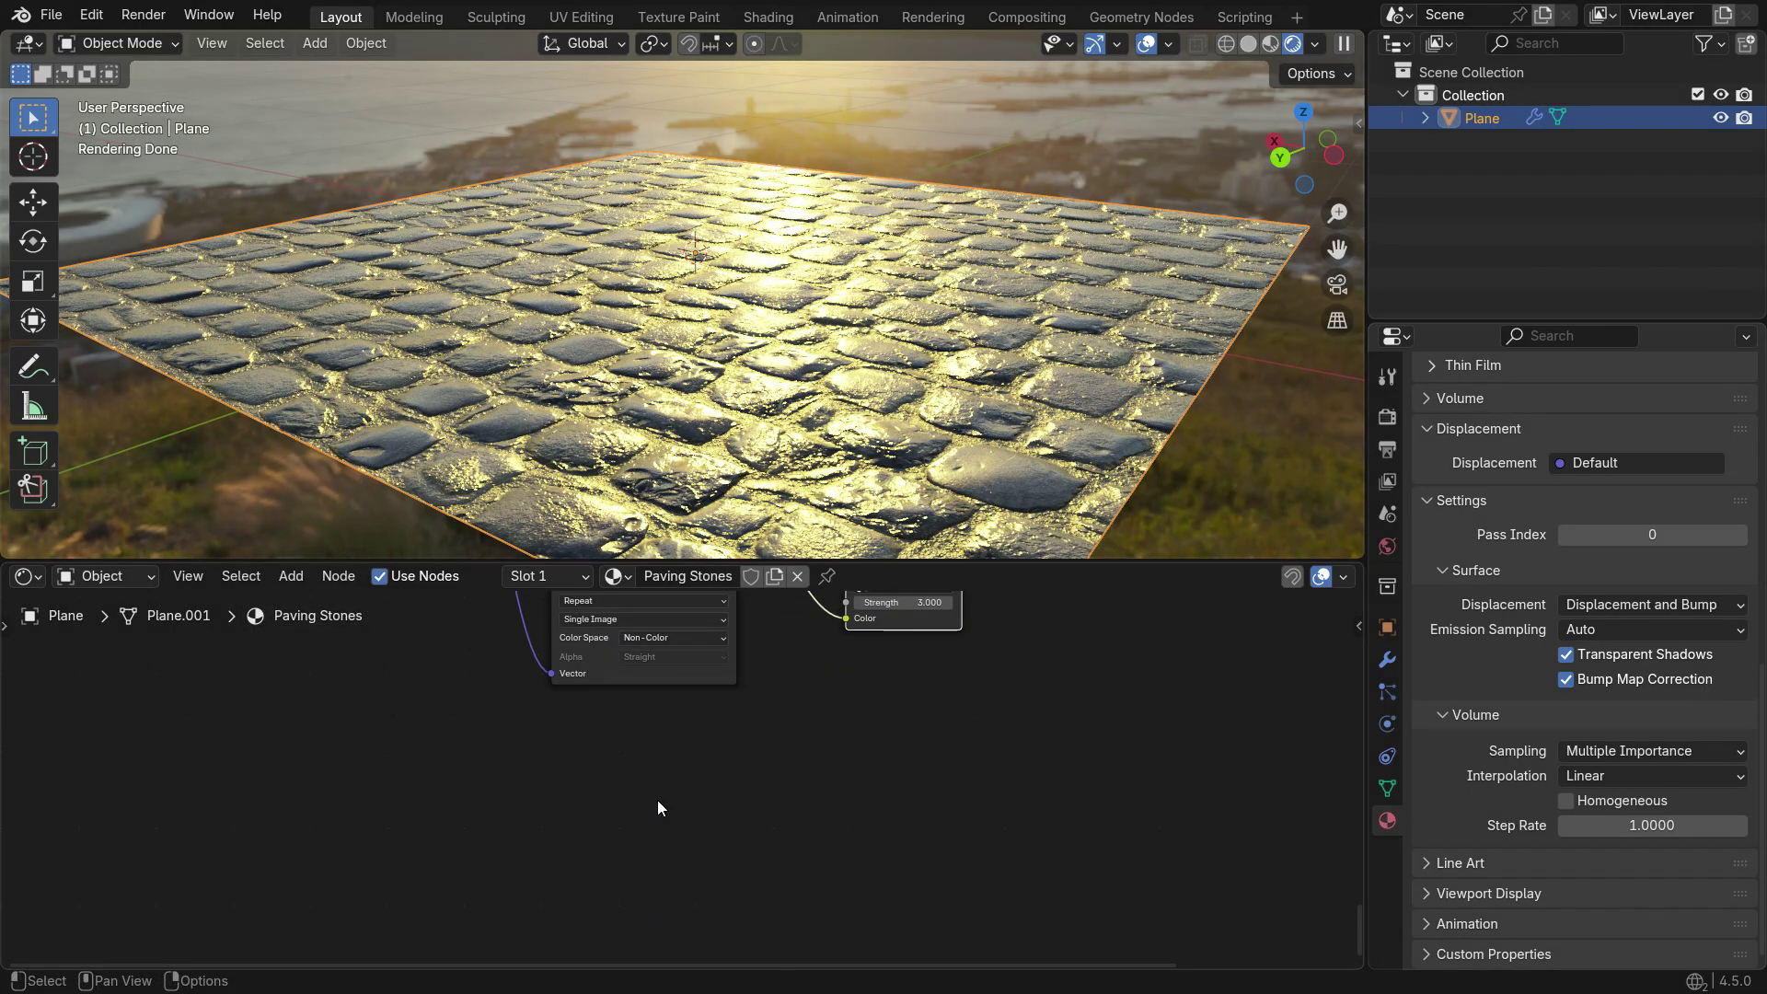
Add an Image Texture node loading PavingStones142_4K-PNG_Displacement.png
{"action": "key", "text": "shift+a"}
{"action": "left_click", "coordinate": [600, 703]}
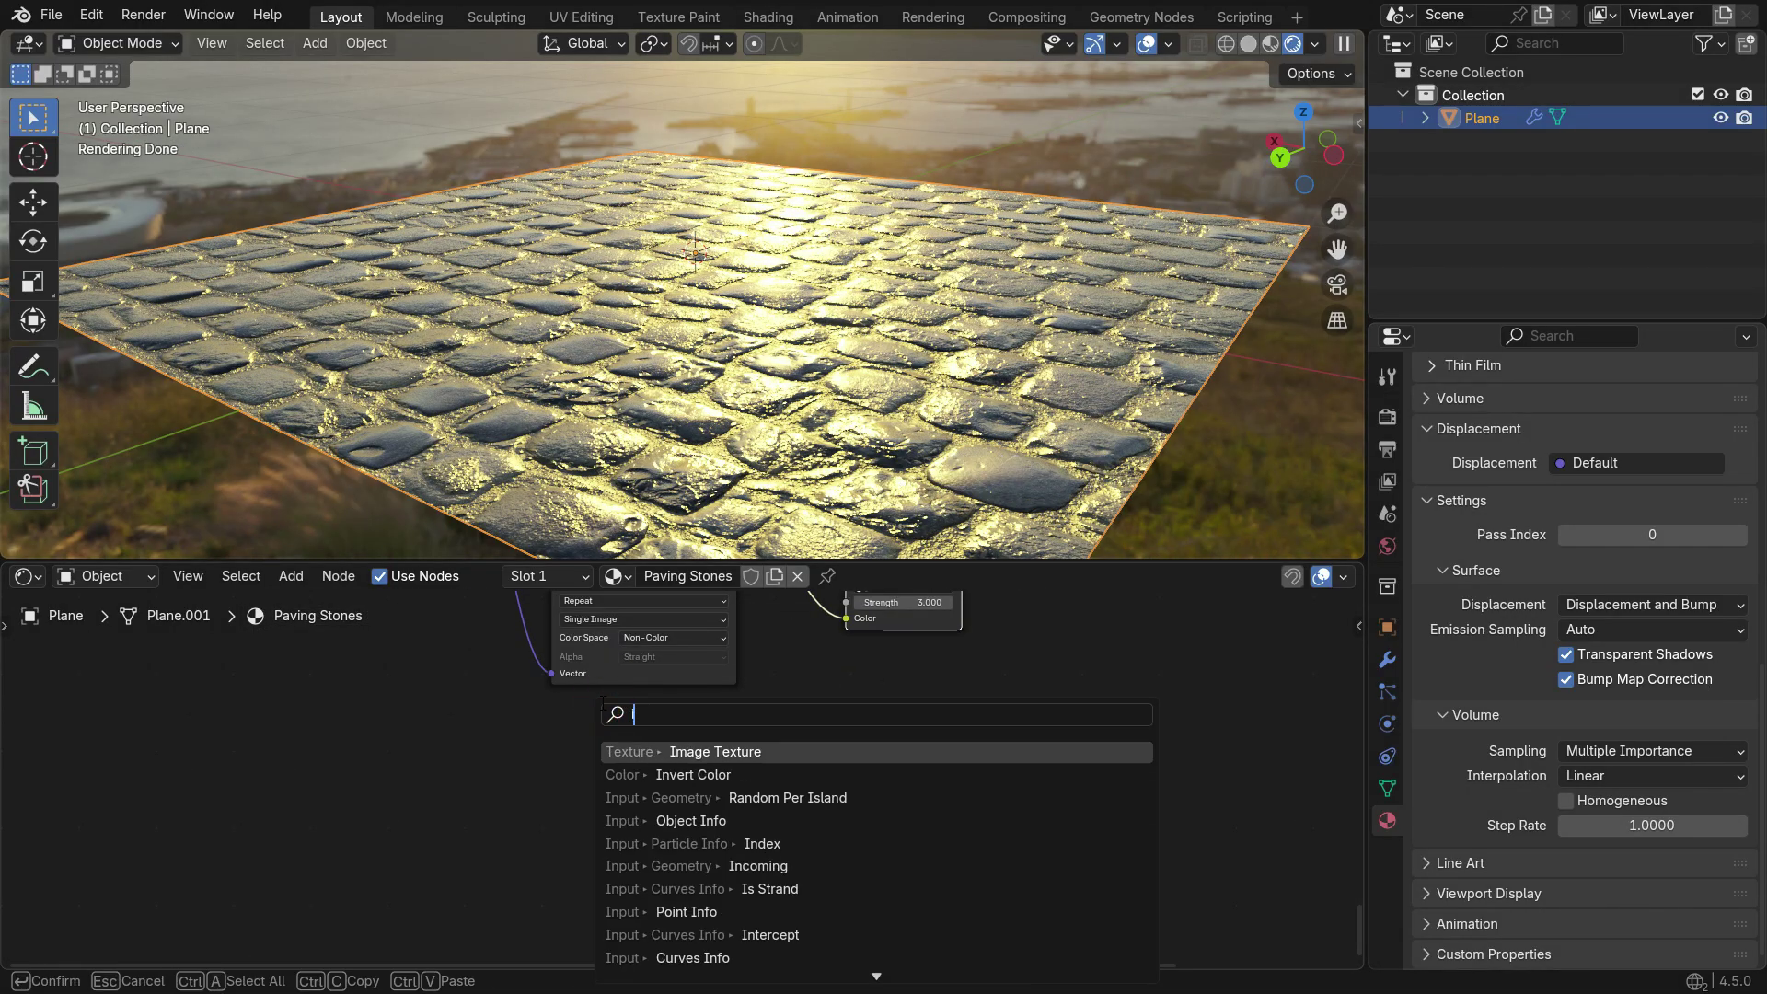
{"action": "type", "text": "image"}
{"action": "left_click", "coordinate": [862, 744]}
{"action": "left_click", "coordinate": [663, 736]}
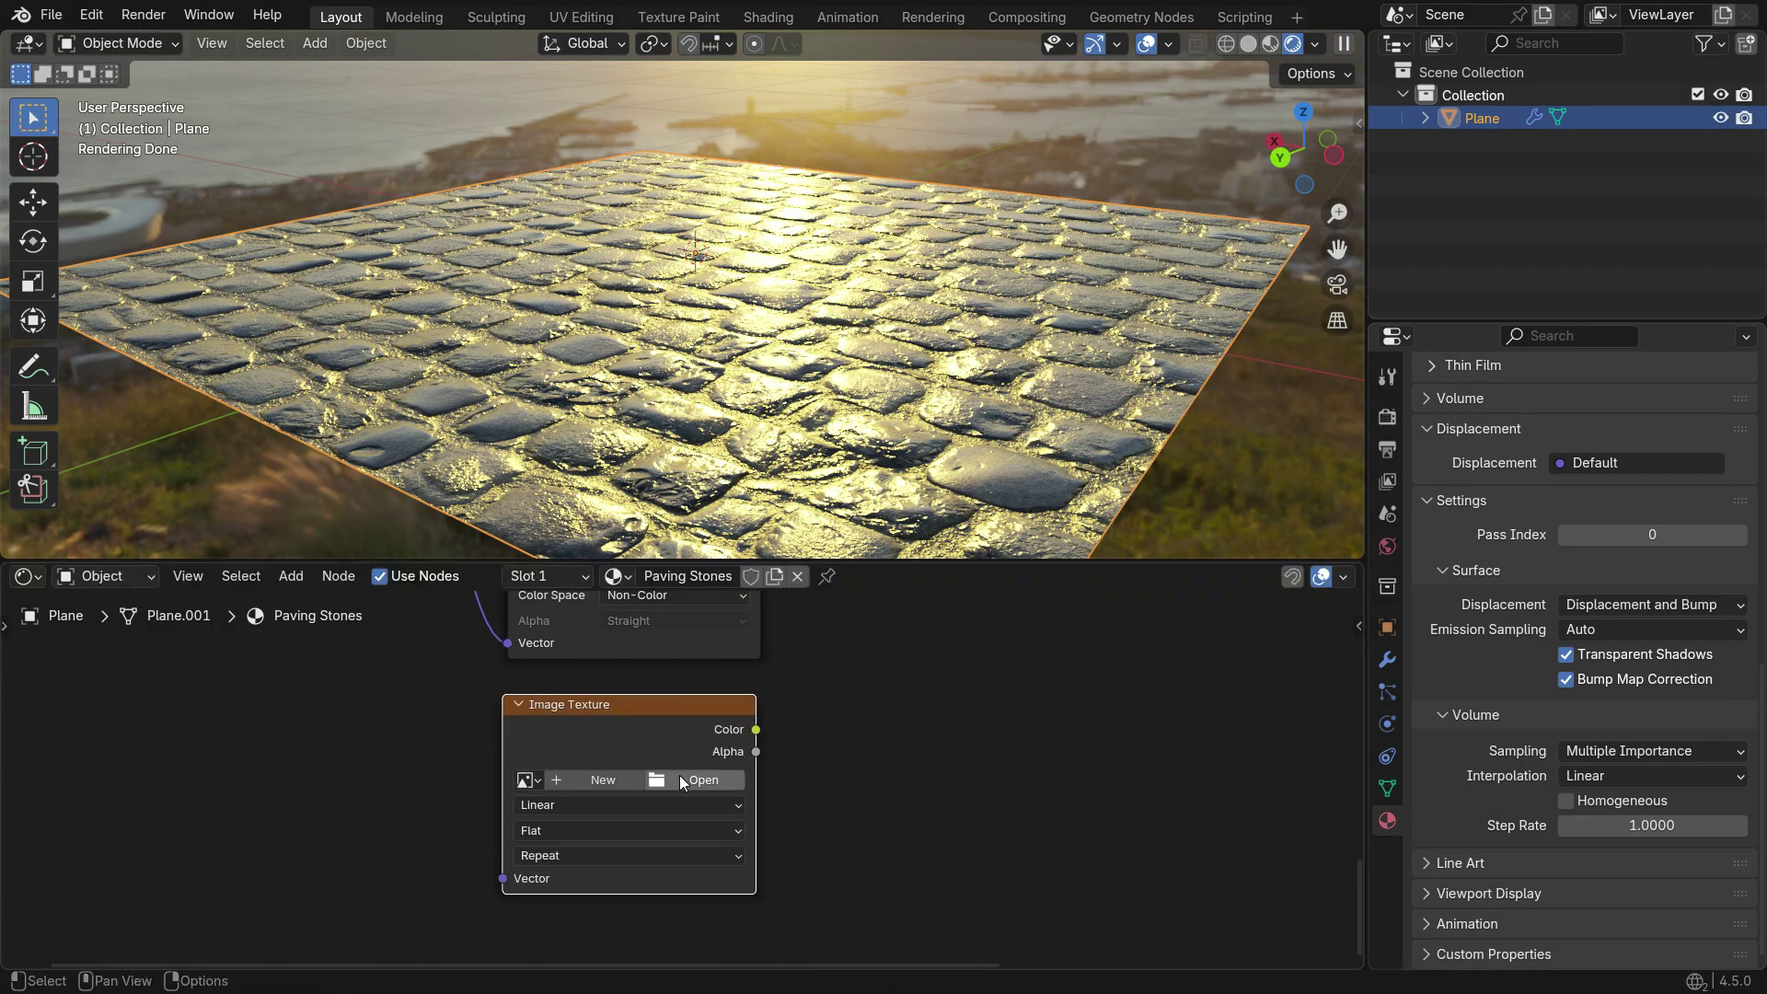
{"action": "left_click", "coordinate": [679, 775]}
{"action": "left_click", "coordinate": [587, 632]}
{"action": "scroll", "coordinate": [930, 510], "scroll_direction": "down", "scroll_amount": 2}
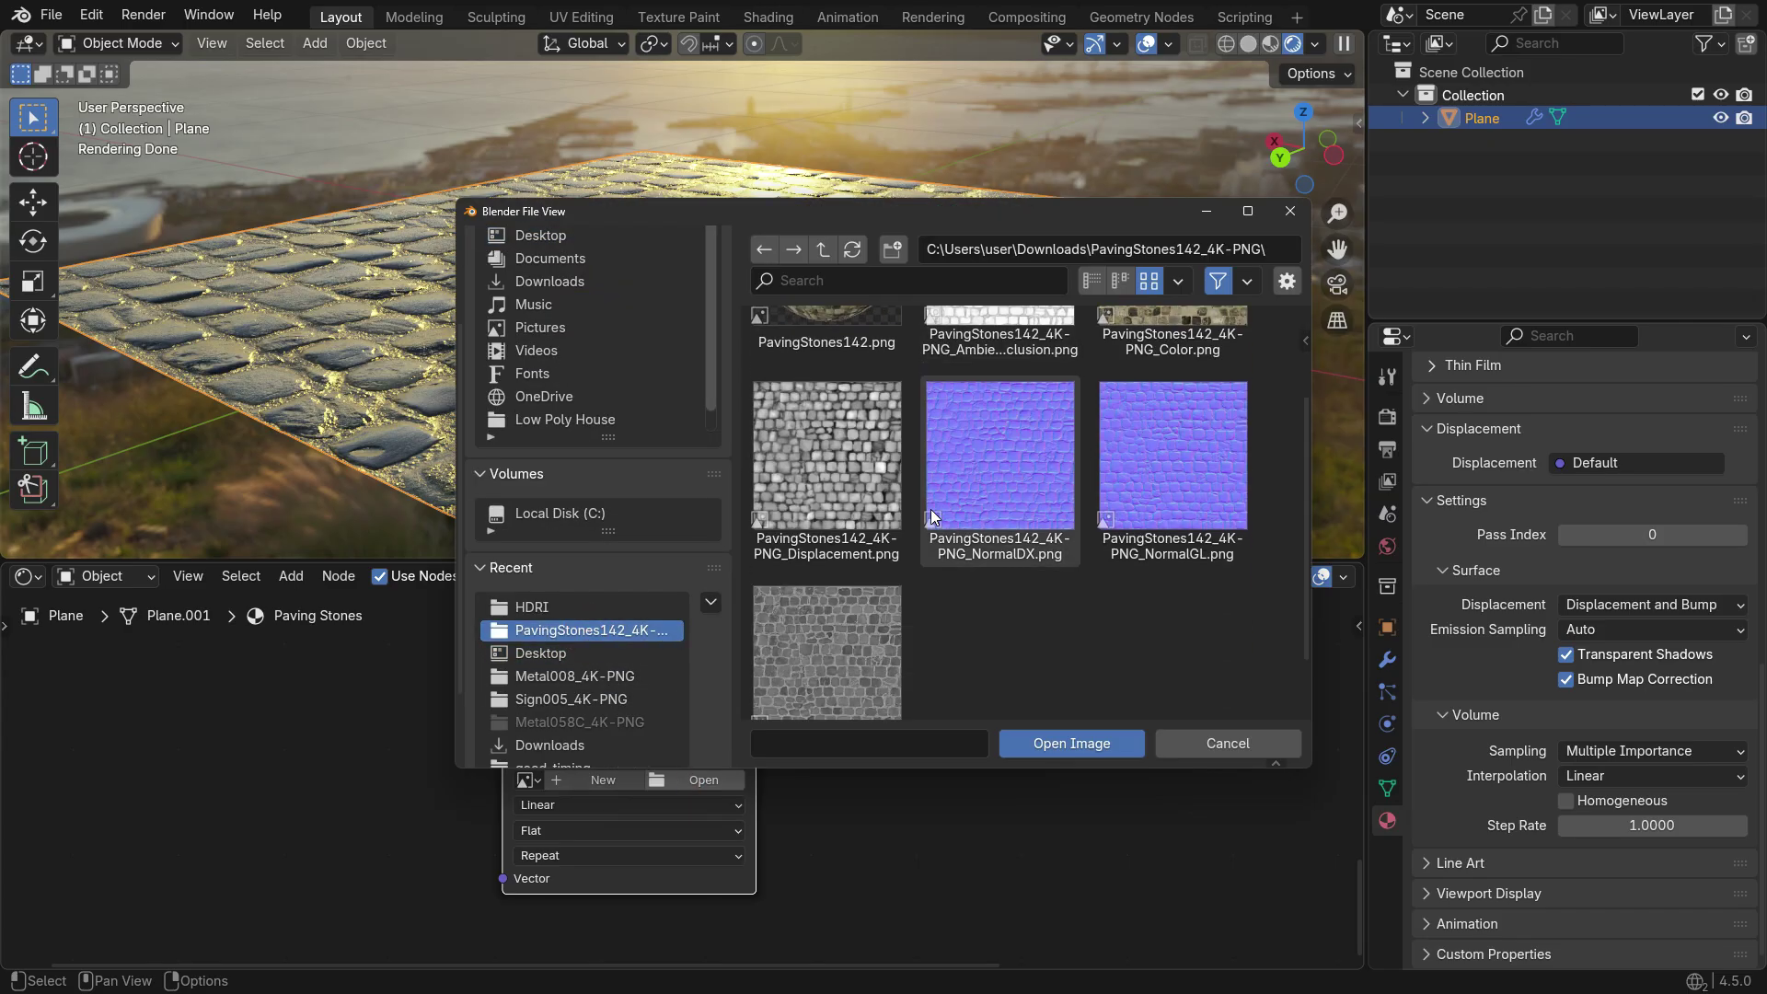
{"action": "scroll", "coordinate": [829, 445], "scroll_direction": "up", "scroll_amount": 1}
{"action": "left_click", "coordinate": [828, 445]}
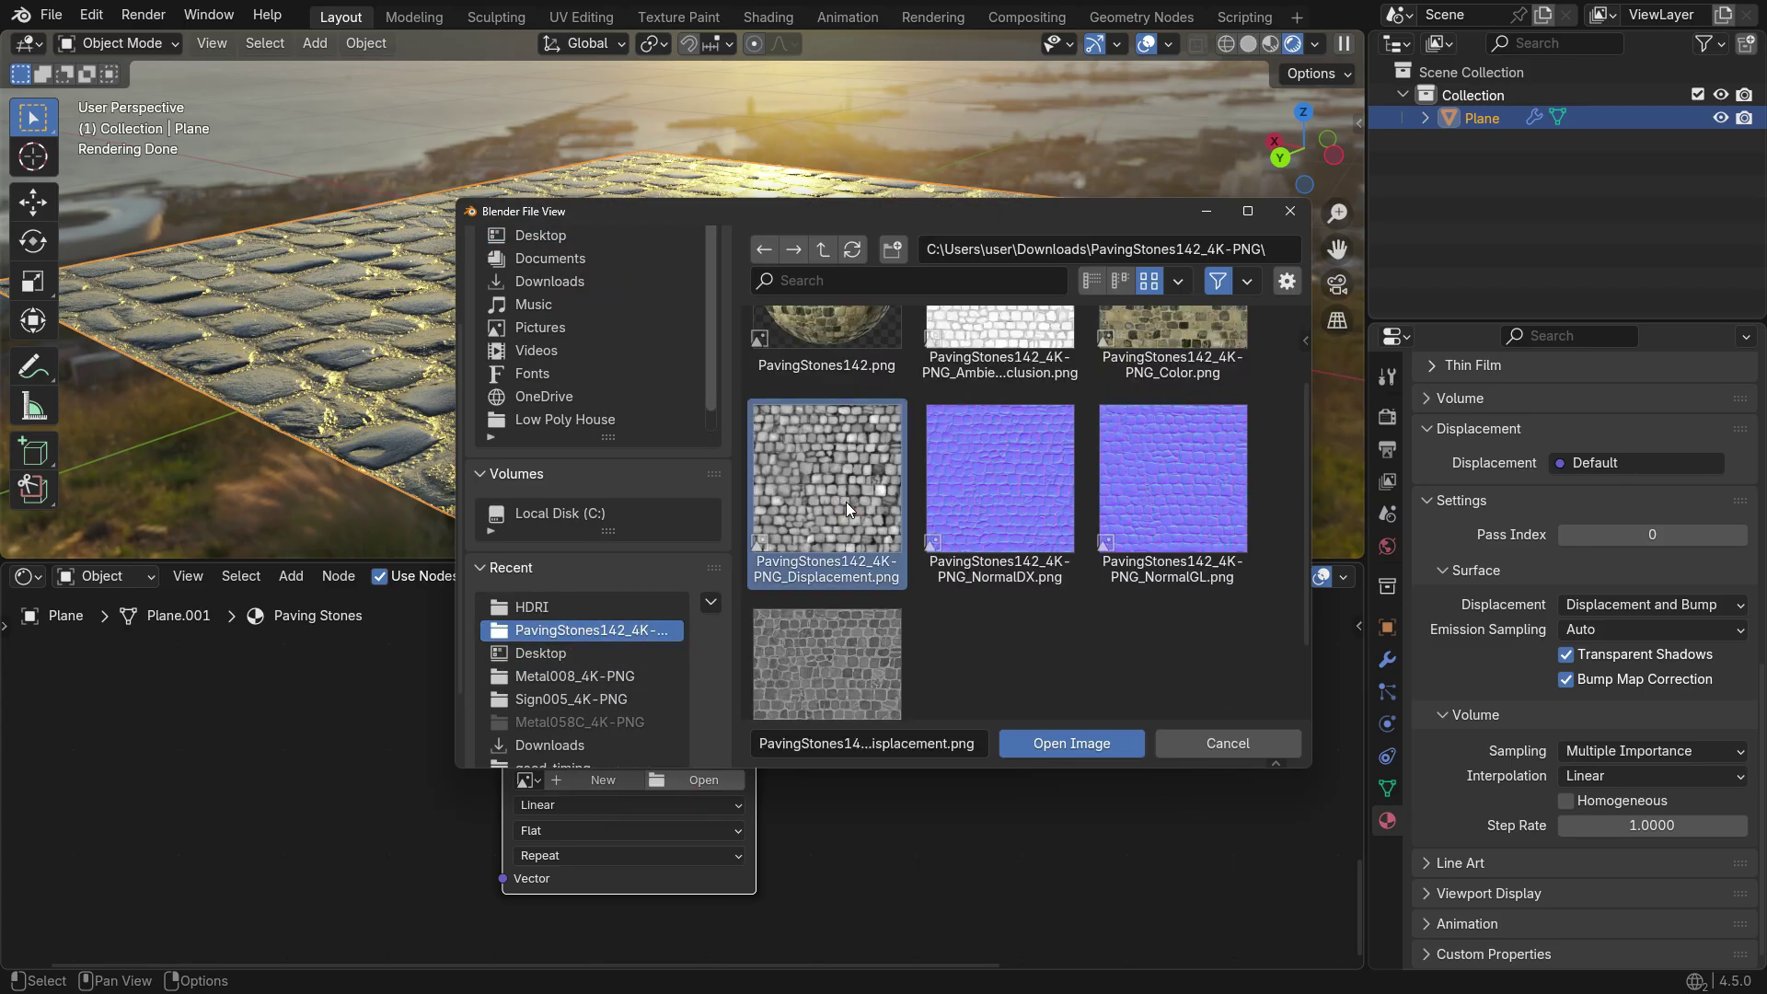
{"action": "left_click", "coordinate": [1061, 740]}
Set the displacement image to Non-Color and link Mapping's Vector to it
{"action": "left_click", "coordinate": [683, 828]}
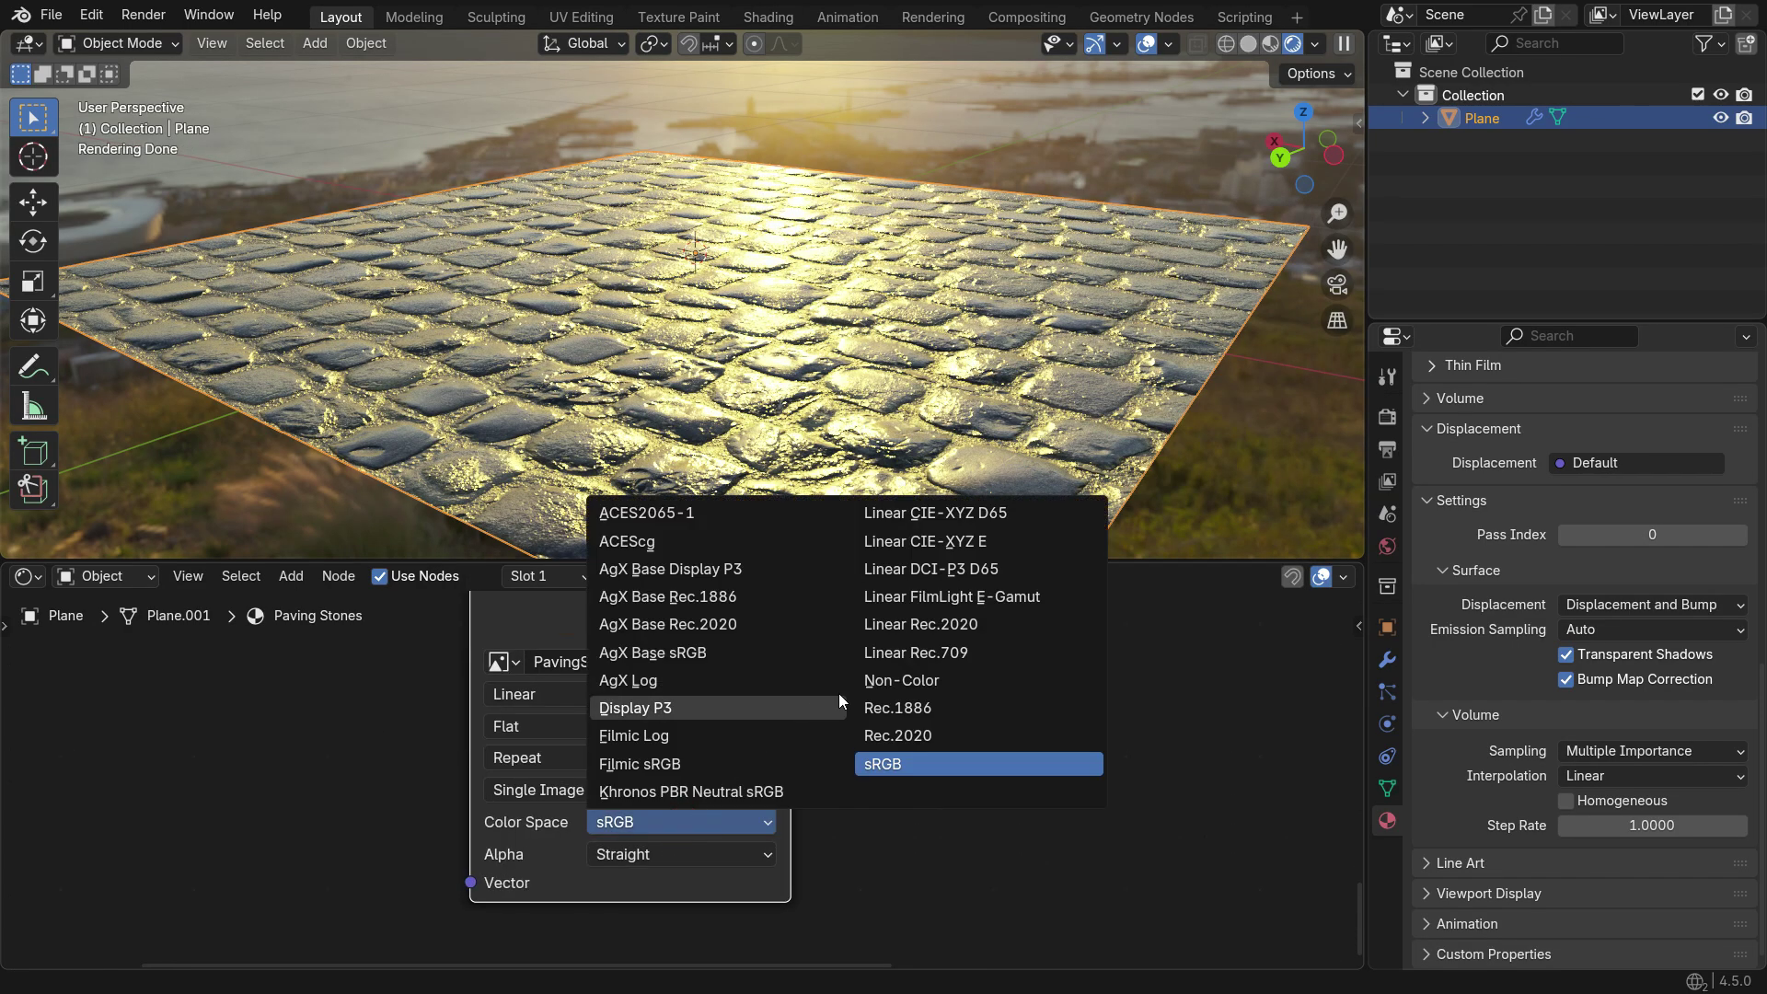
{"action": "left_click", "coordinate": [1002, 675]}
{"action": "scroll", "coordinate": [1001, 676], "scroll_direction": "up", "scroll_amount": 1}
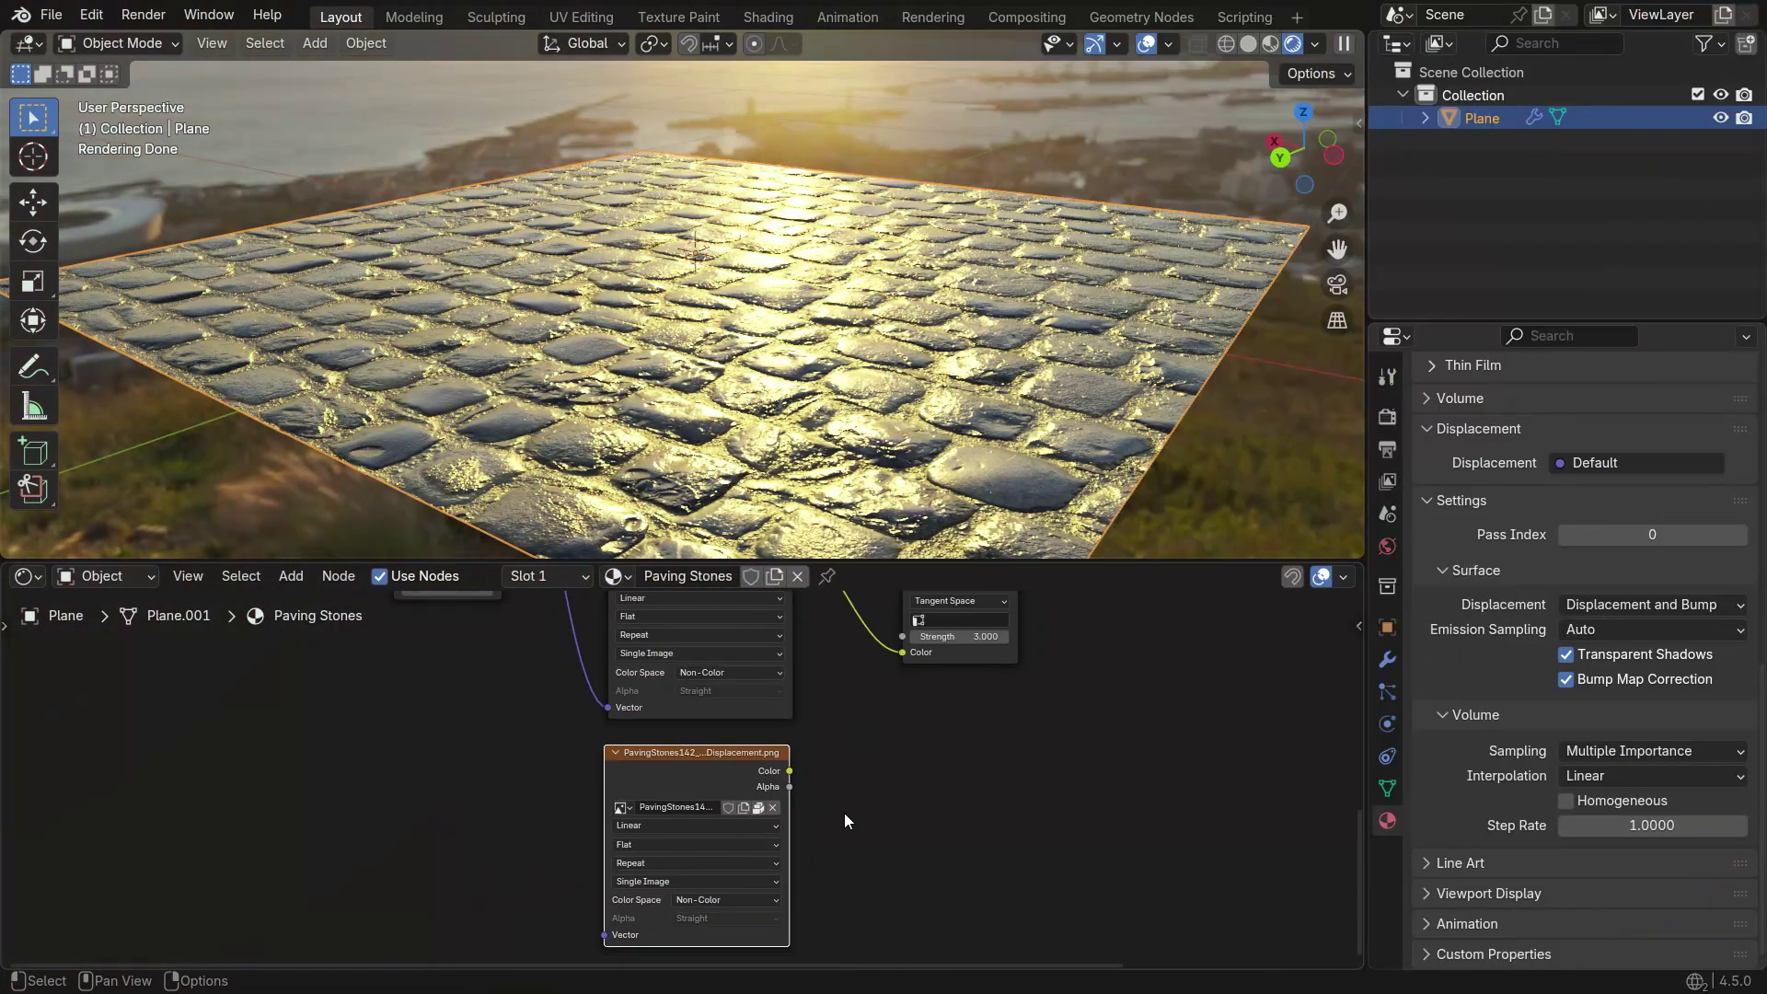
{"action": "left_click_drag", "start_coordinate": [683, 615], "coordinate": [728, 855]}
{"action": "scroll", "coordinate": [718, 861], "scroll_direction": "up", "scroll_amount": 4}
{"action": "scroll", "coordinate": [725, 825], "scroll_direction": "down", "scroll_amount": 2}
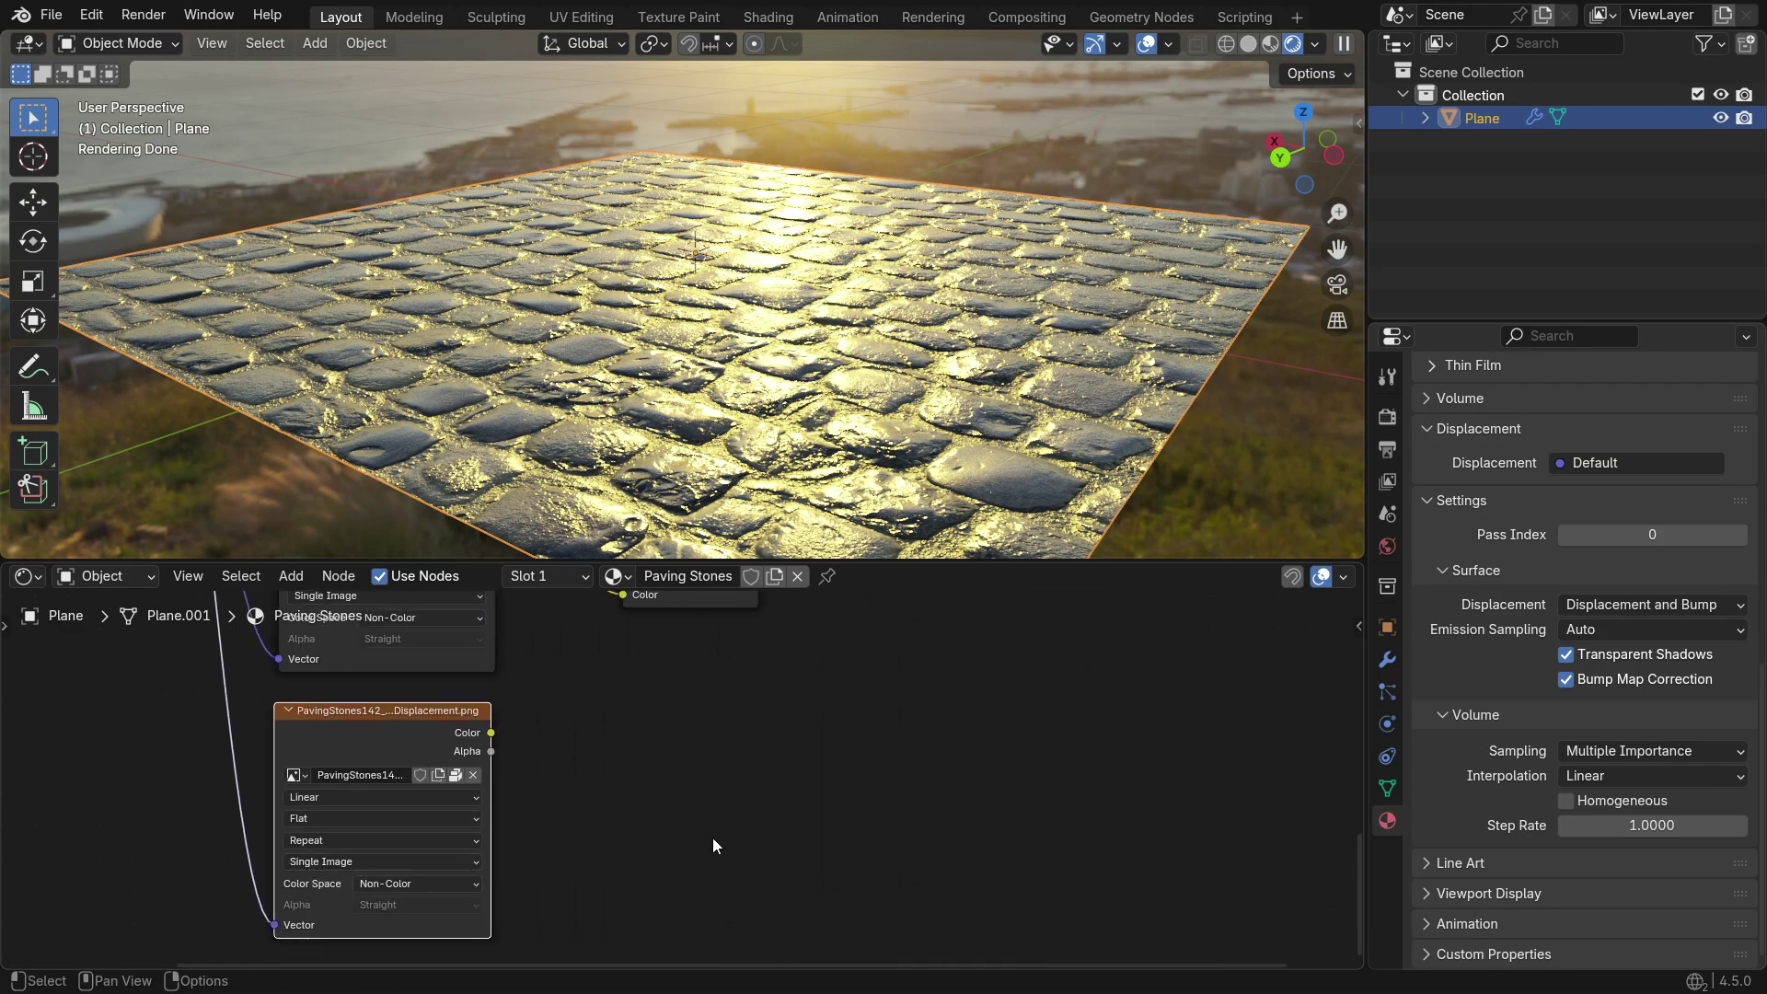
Add a Displacement node and connect the displacement image's Color to its Height
{"action": "key", "text": "shift+a"}
{"action": "type", "text": "displace"}
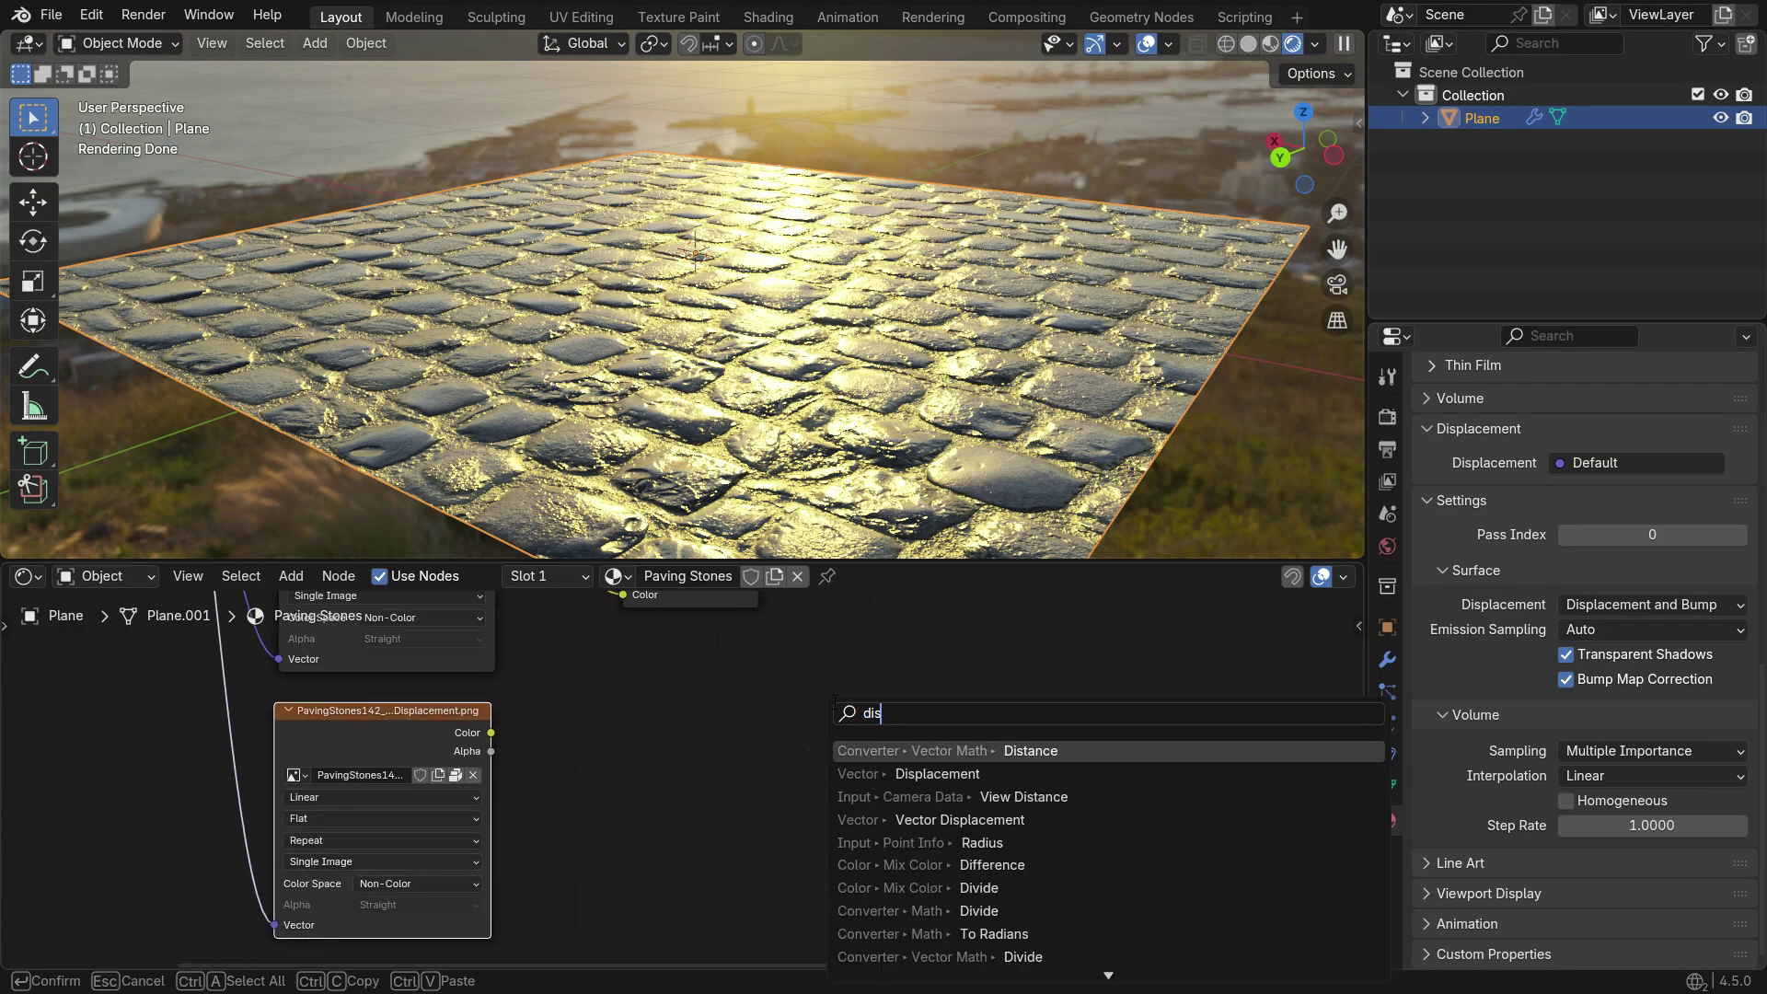
{"action": "key", "text": "Return"}
{"action": "left_click", "coordinate": [654, 715]}
{"action": "scroll", "coordinate": [674, 799], "scroll_direction": "up", "scroll_amount": 1}
{"action": "left_click_drag", "start_coordinate": [442, 715], "coordinate": [700, 785]}
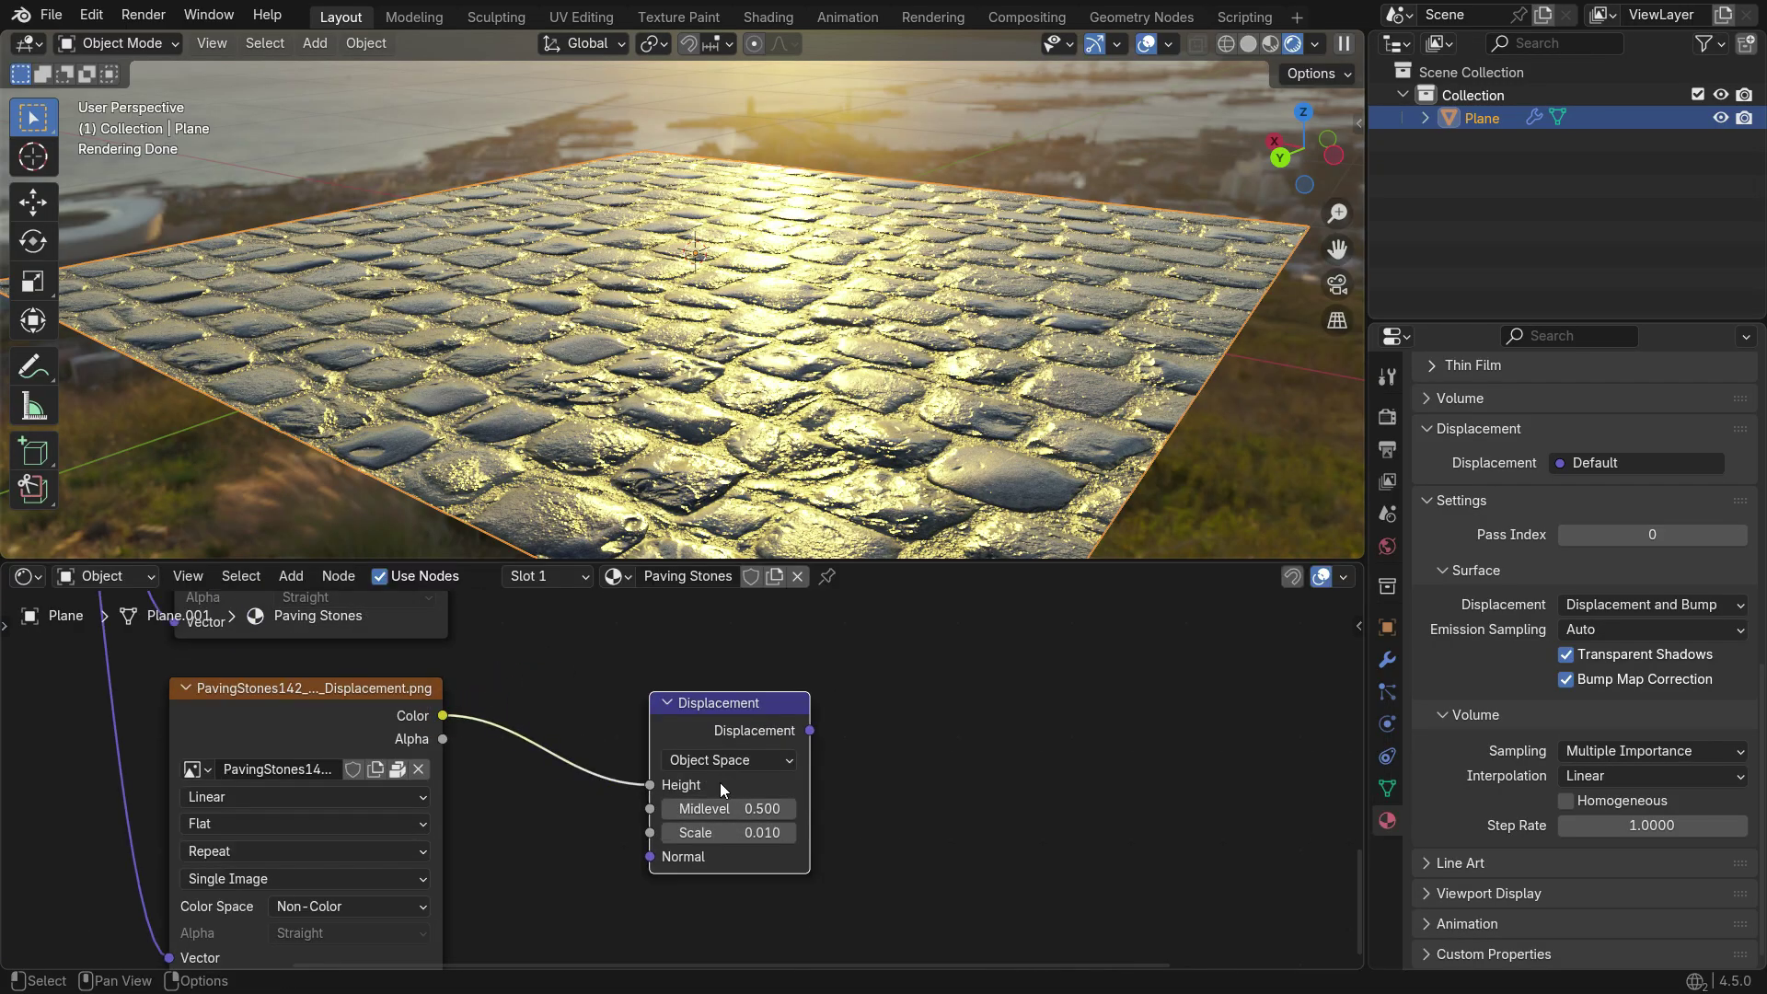
Move the Material Output down and plug Displacement into its Displacement input
{"action": "scroll", "coordinate": [720, 783], "scroll_direction": "down", "scroll_amount": 4}
{"action": "left_click", "coordinate": [874, 615]}
{"action": "left_click_drag", "start_coordinate": [875, 615], "coordinate": [863, 776]}
{"action": "scroll", "coordinate": [645, 897], "scroll_direction": "up", "scroll_amount": 3}
{"action": "left_click_drag", "start_coordinate": [447, 919], "coordinate": [975, 772]}
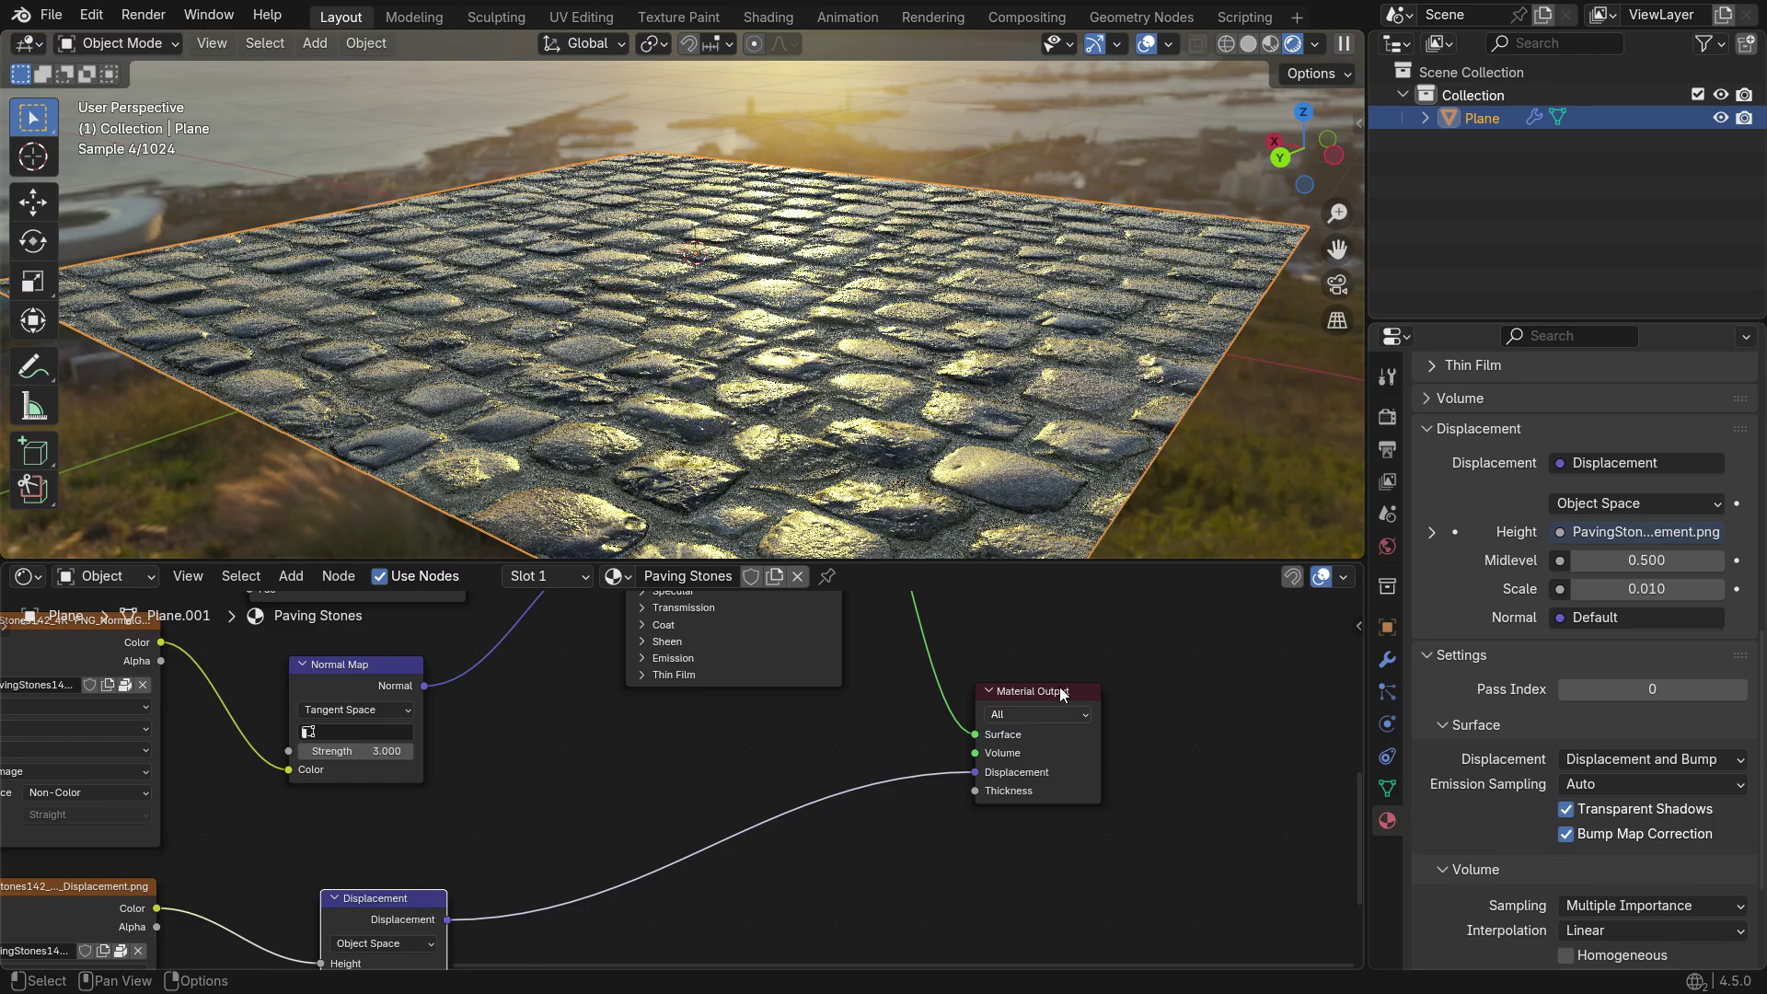
Try displacement Scale values, raising it to 0.610 then lowering it
{"action": "key", "text": "KP_Decimal"}
{"action": "scroll", "coordinate": [681, 896], "scroll_direction": "up", "scroll_amount": 4}
{"action": "left_click_drag", "start_coordinate": [644, 813], "coordinate": [736, 813]}
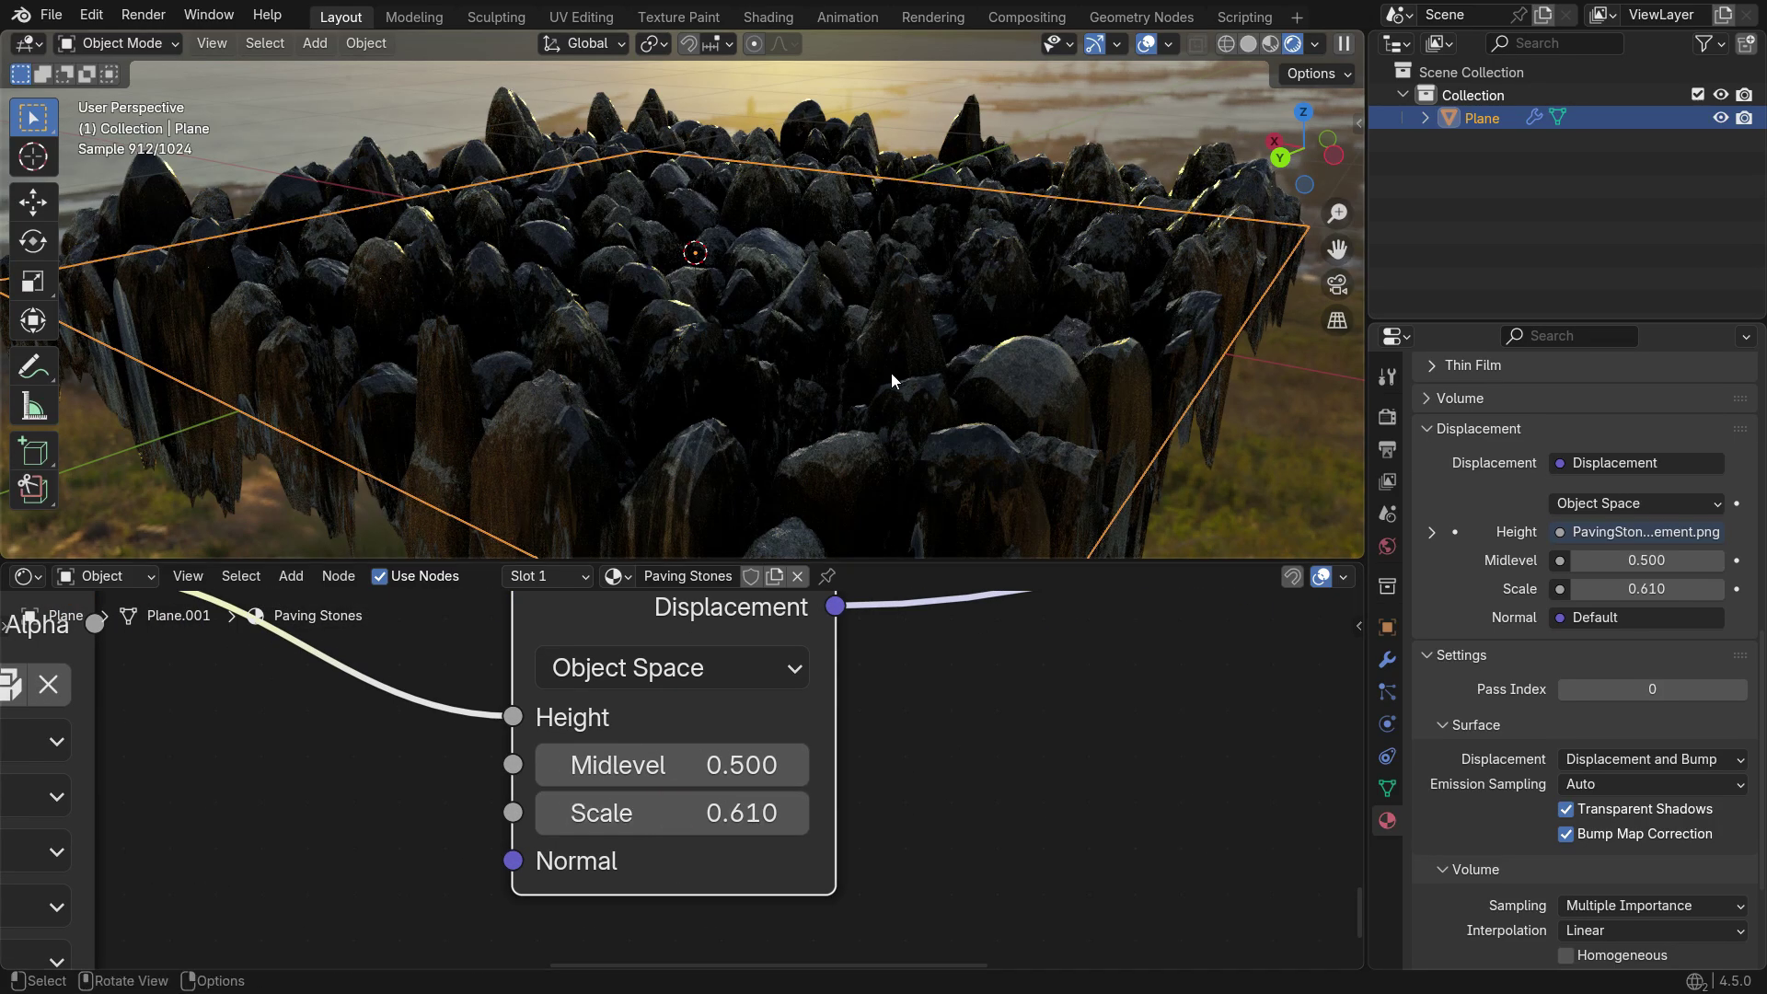
{"action": "middle_click_drag", "start_coordinate": [891, 382], "coordinate": [849, 378]}
{"action": "left_click_drag", "start_coordinate": [672, 813], "coordinate": [575, 812]}
Set the Displacement Scale to 0.03 and view the stones from a low angle
{"action": "left_click", "coordinate": [743, 811]}
{"action": "type", "text": "0.03"}
{"action": "key", "text": "Return"}
{"action": "middle_click_drag", "start_coordinate": [788, 433], "coordinate": [762, 353]}
{"action": "scroll", "coordinate": [832, 414], "scroll_direction": "up", "scroll_amount": 5}
{"action": "middle_click_drag", "start_coordinate": [777, 422], "coordinate": [649, 475]}
Set the Subdivision modifier's Levels Viewport to 9
{"action": "left_click", "coordinate": [1387, 659]}
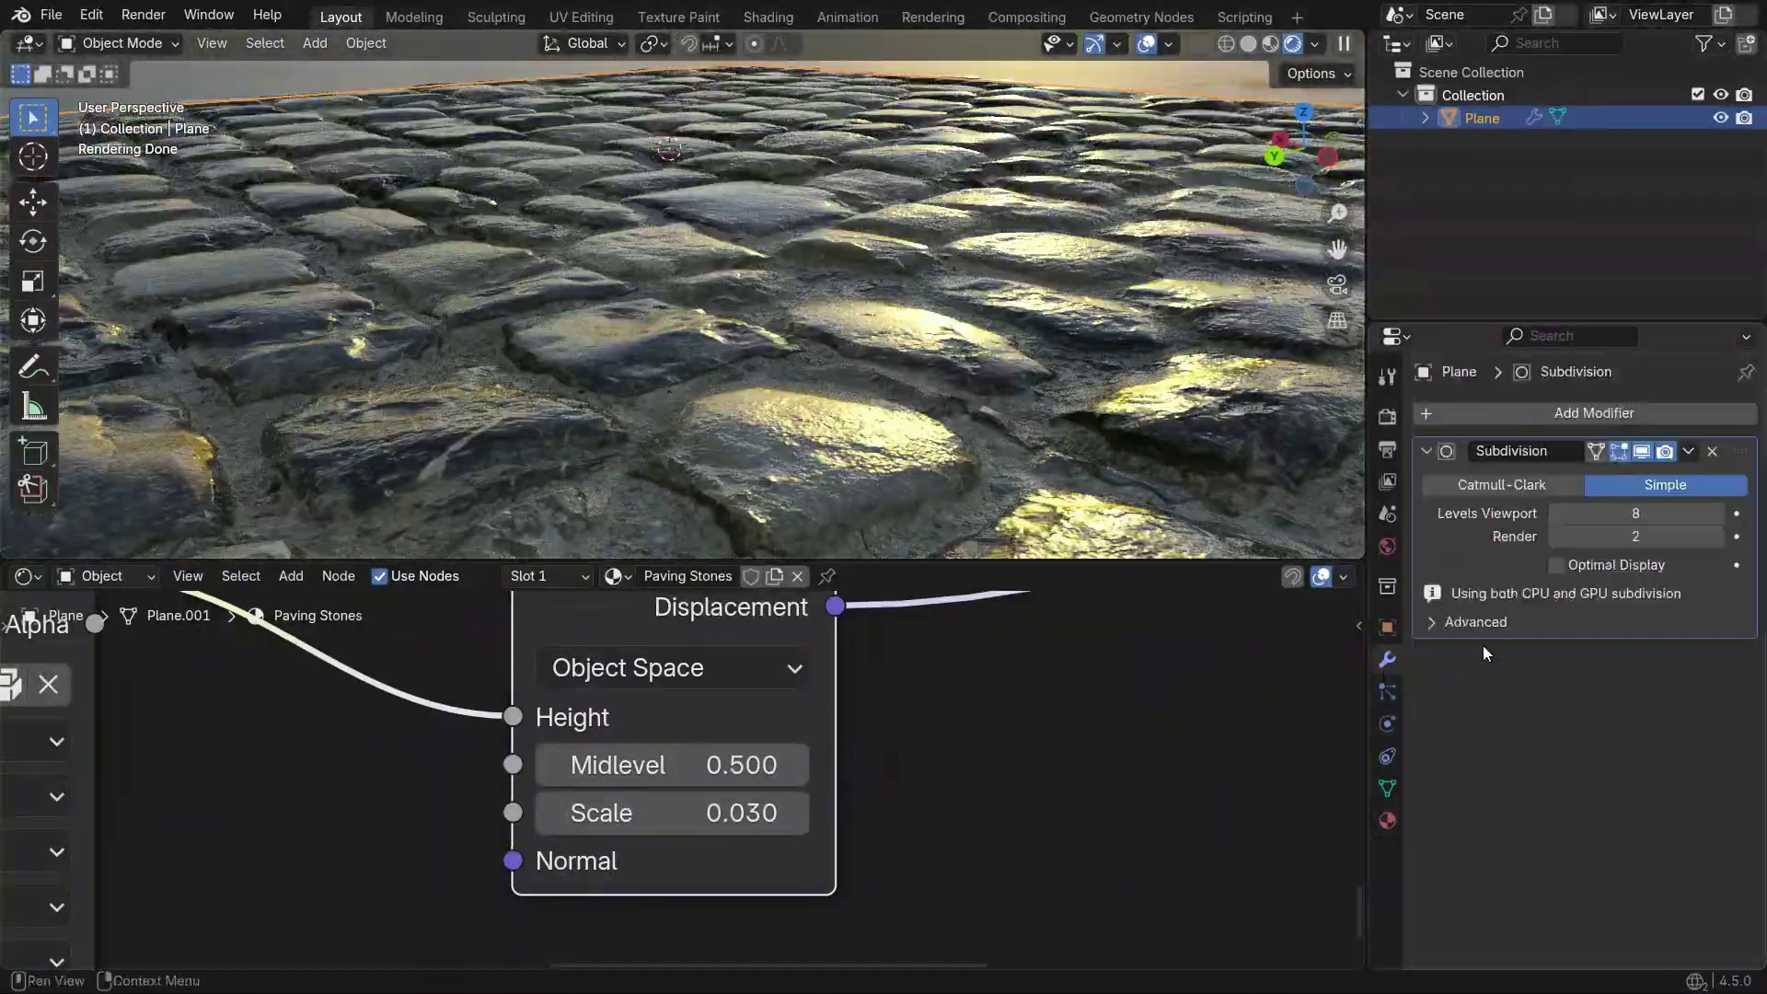
{"action": "left_click", "coordinate": [1719, 513]}
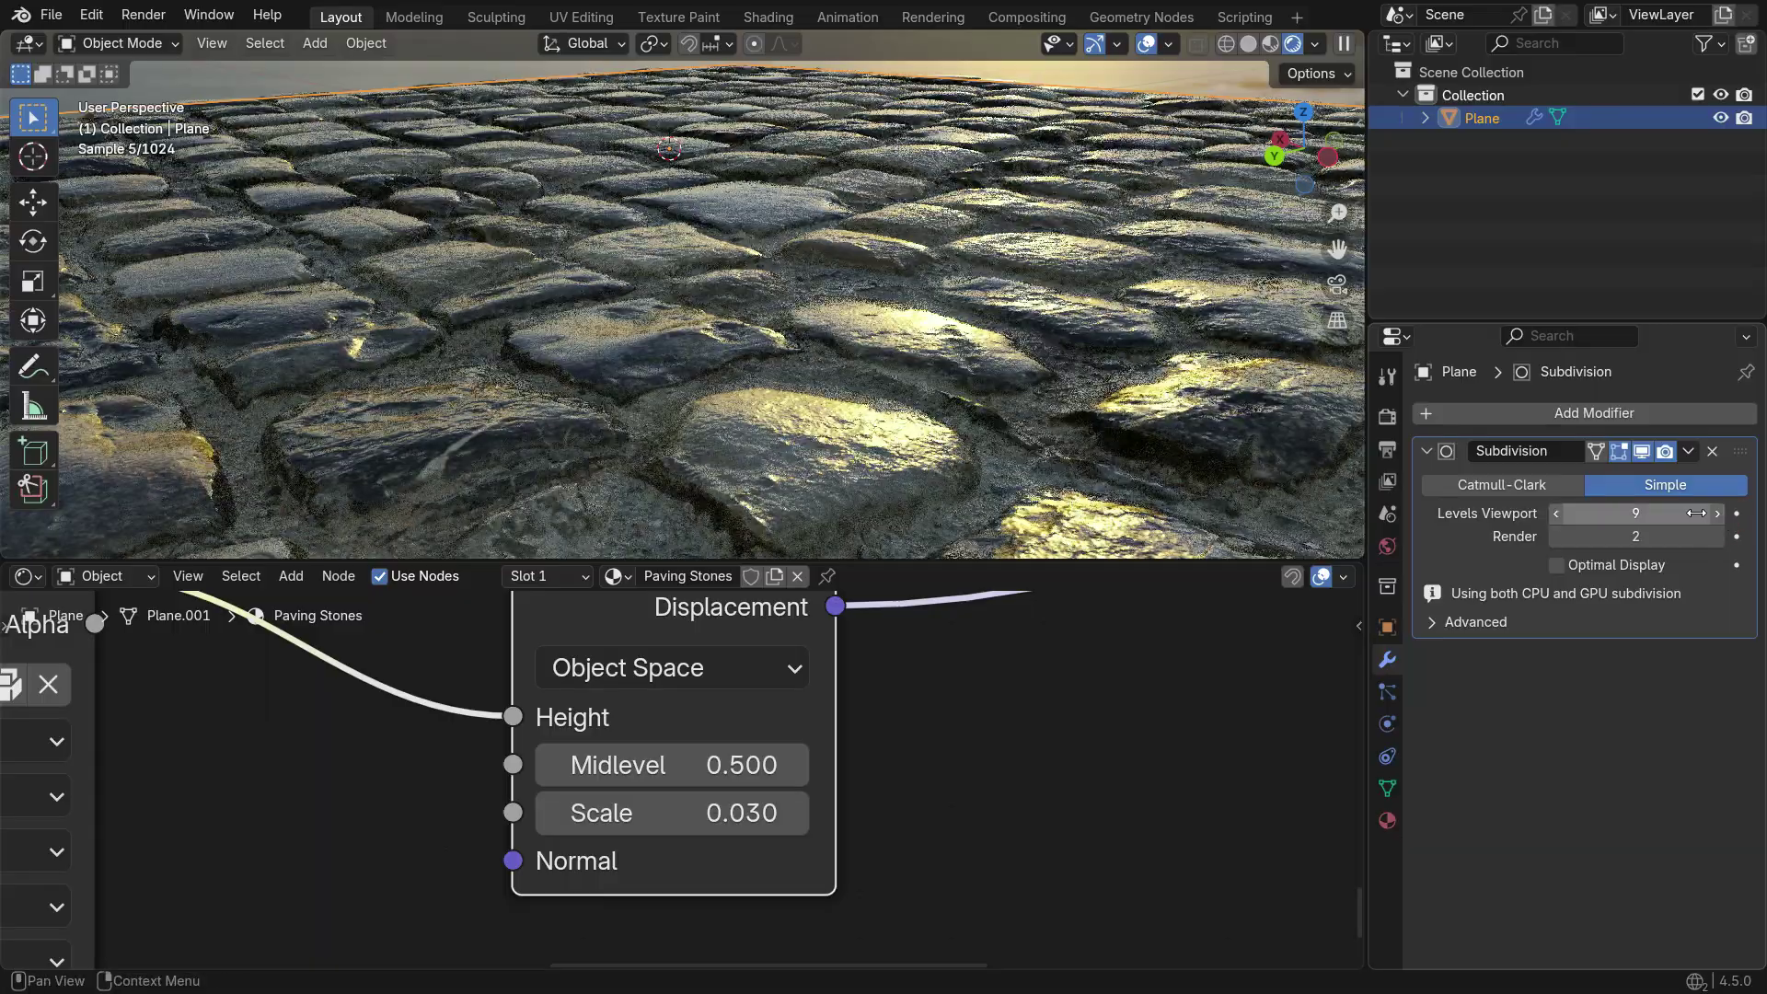
{"action": "left_click", "coordinate": [1555, 514]}
{"action": "left_click", "coordinate": [1717, 513]}
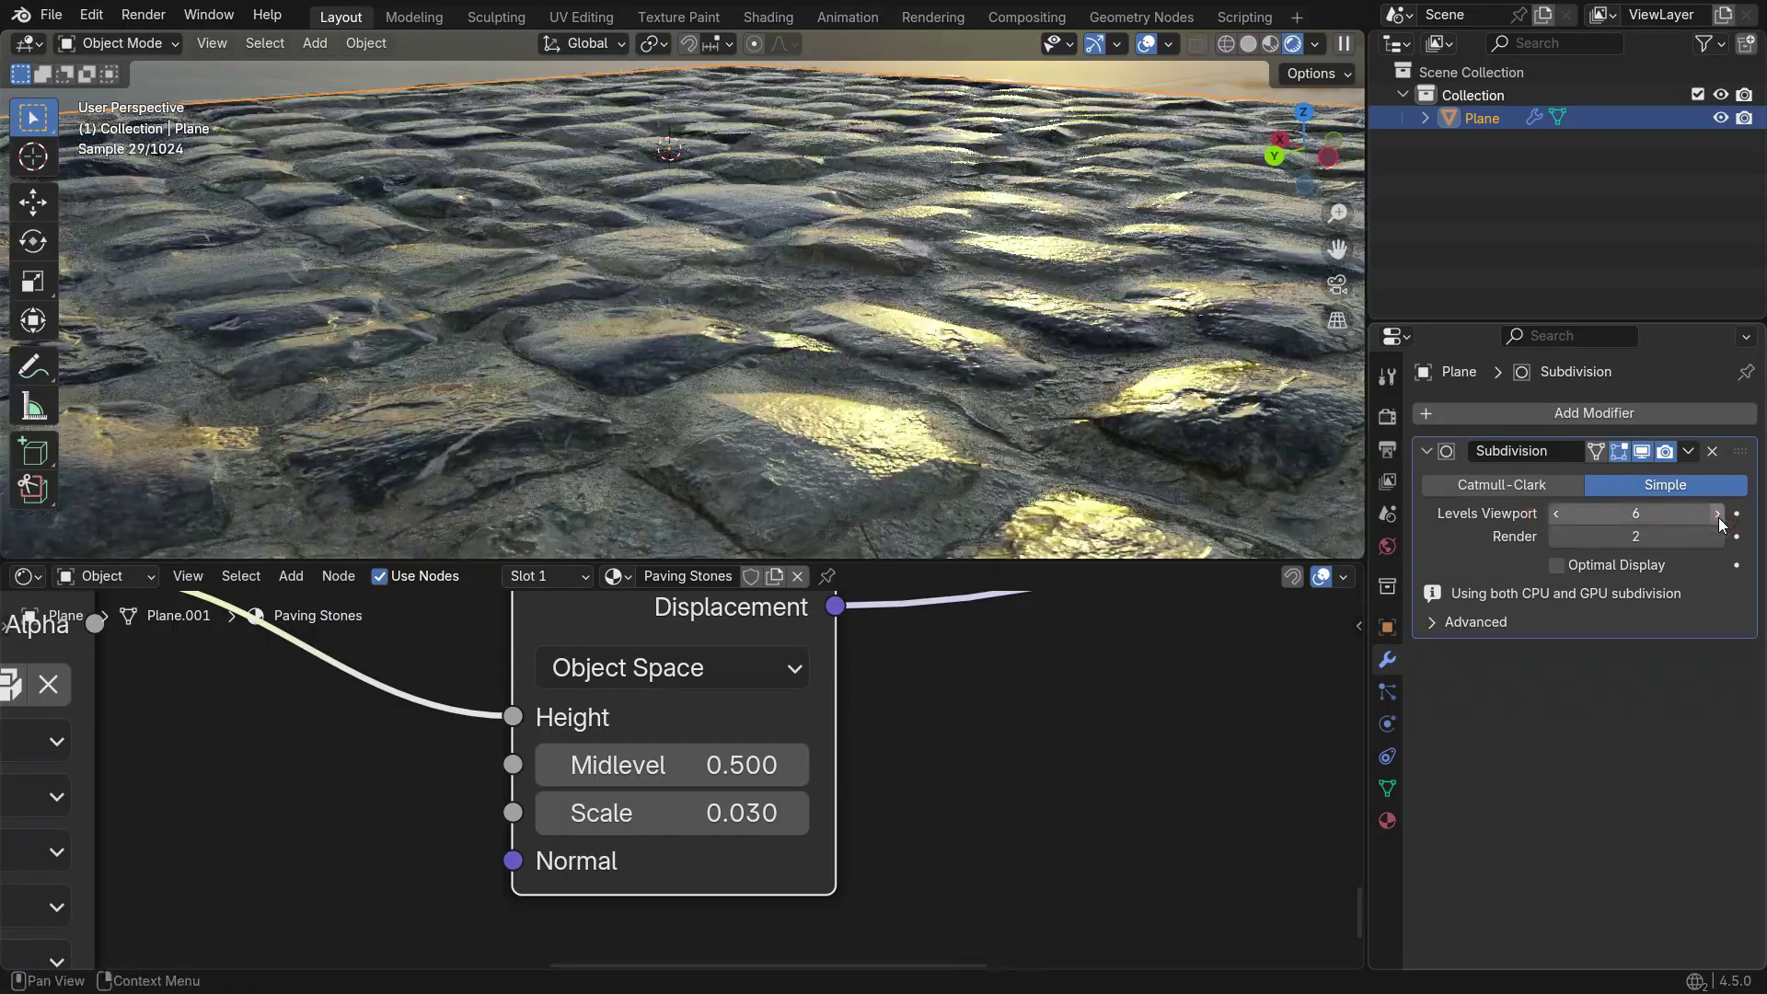
{"action": "left_click_drag", "start_coordinate": [1718, 516], "coordinate": [1701, 516]}
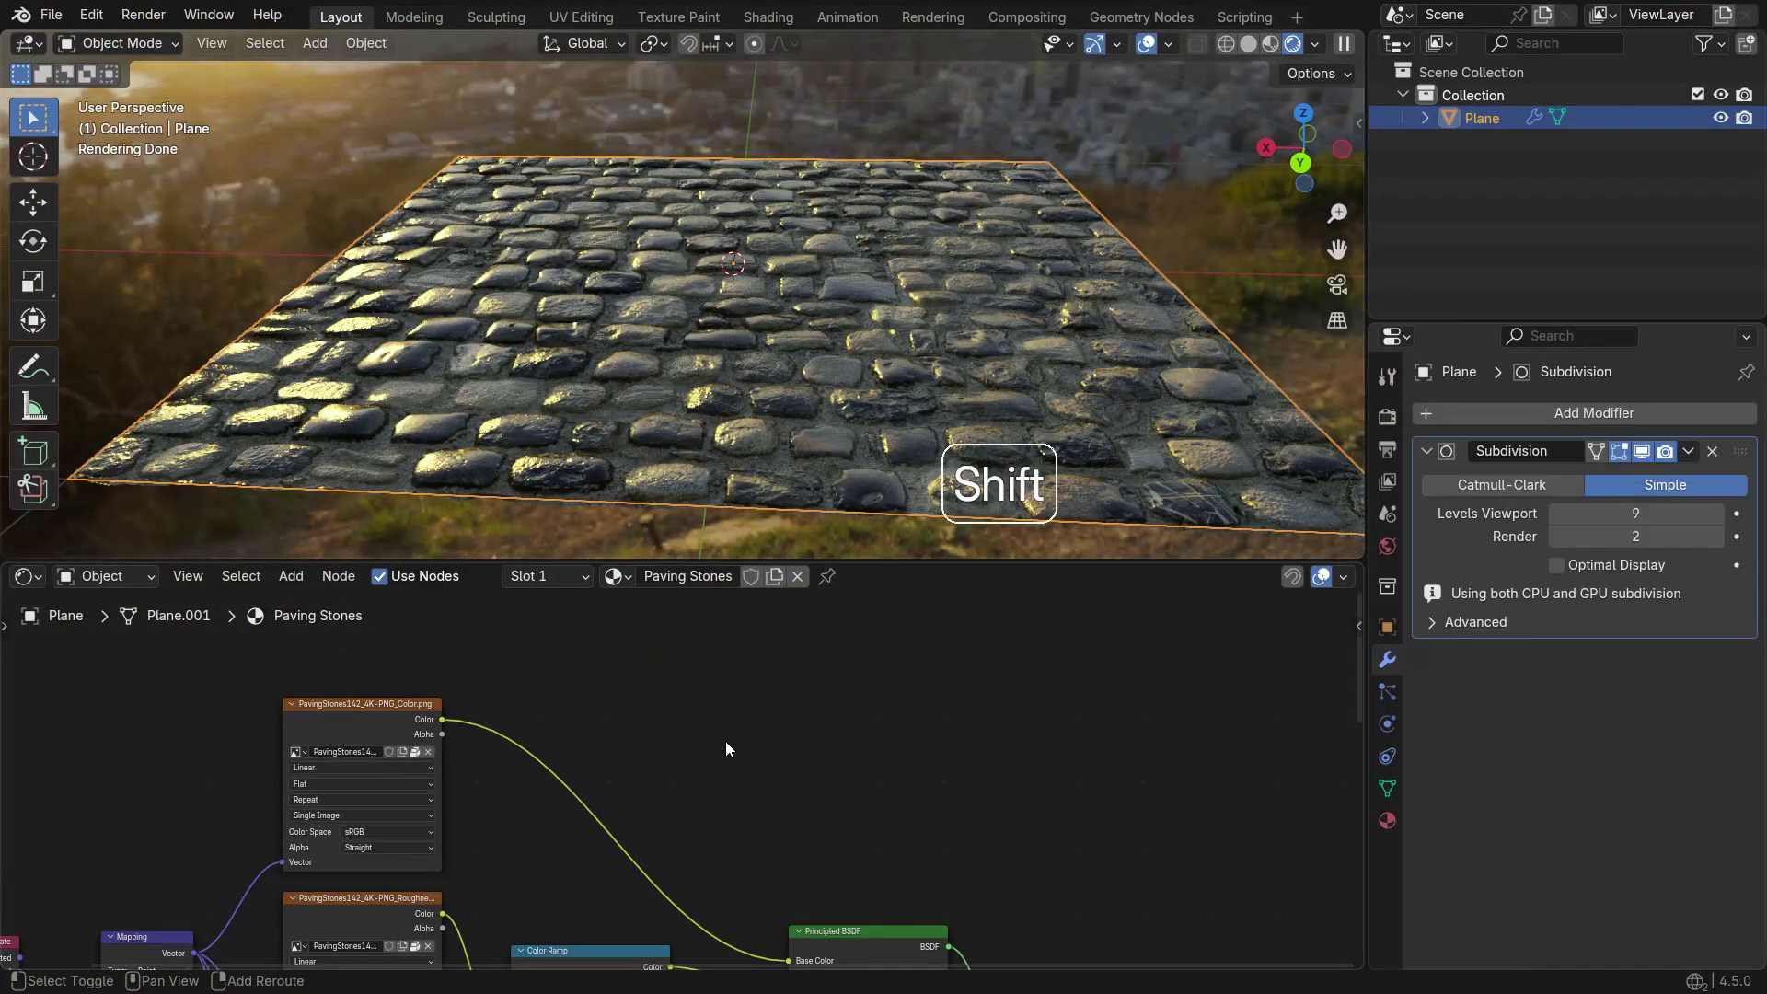
Add an Image Texture node loaded with the paving stones ambient occlusion image
{"action": "key", "text": "shift+a"}
{"action": "type", "text": "image"}
{"action": "key", "text": "Return"}
{"action": "left_click", "coordinate": [727, 746]}
{"action": "scroll", "coordinate": [727, 746], "scroll_direction": "up", "scroll_amount": 3}
{"action": "left_click", "coordinate": [777, 758]}
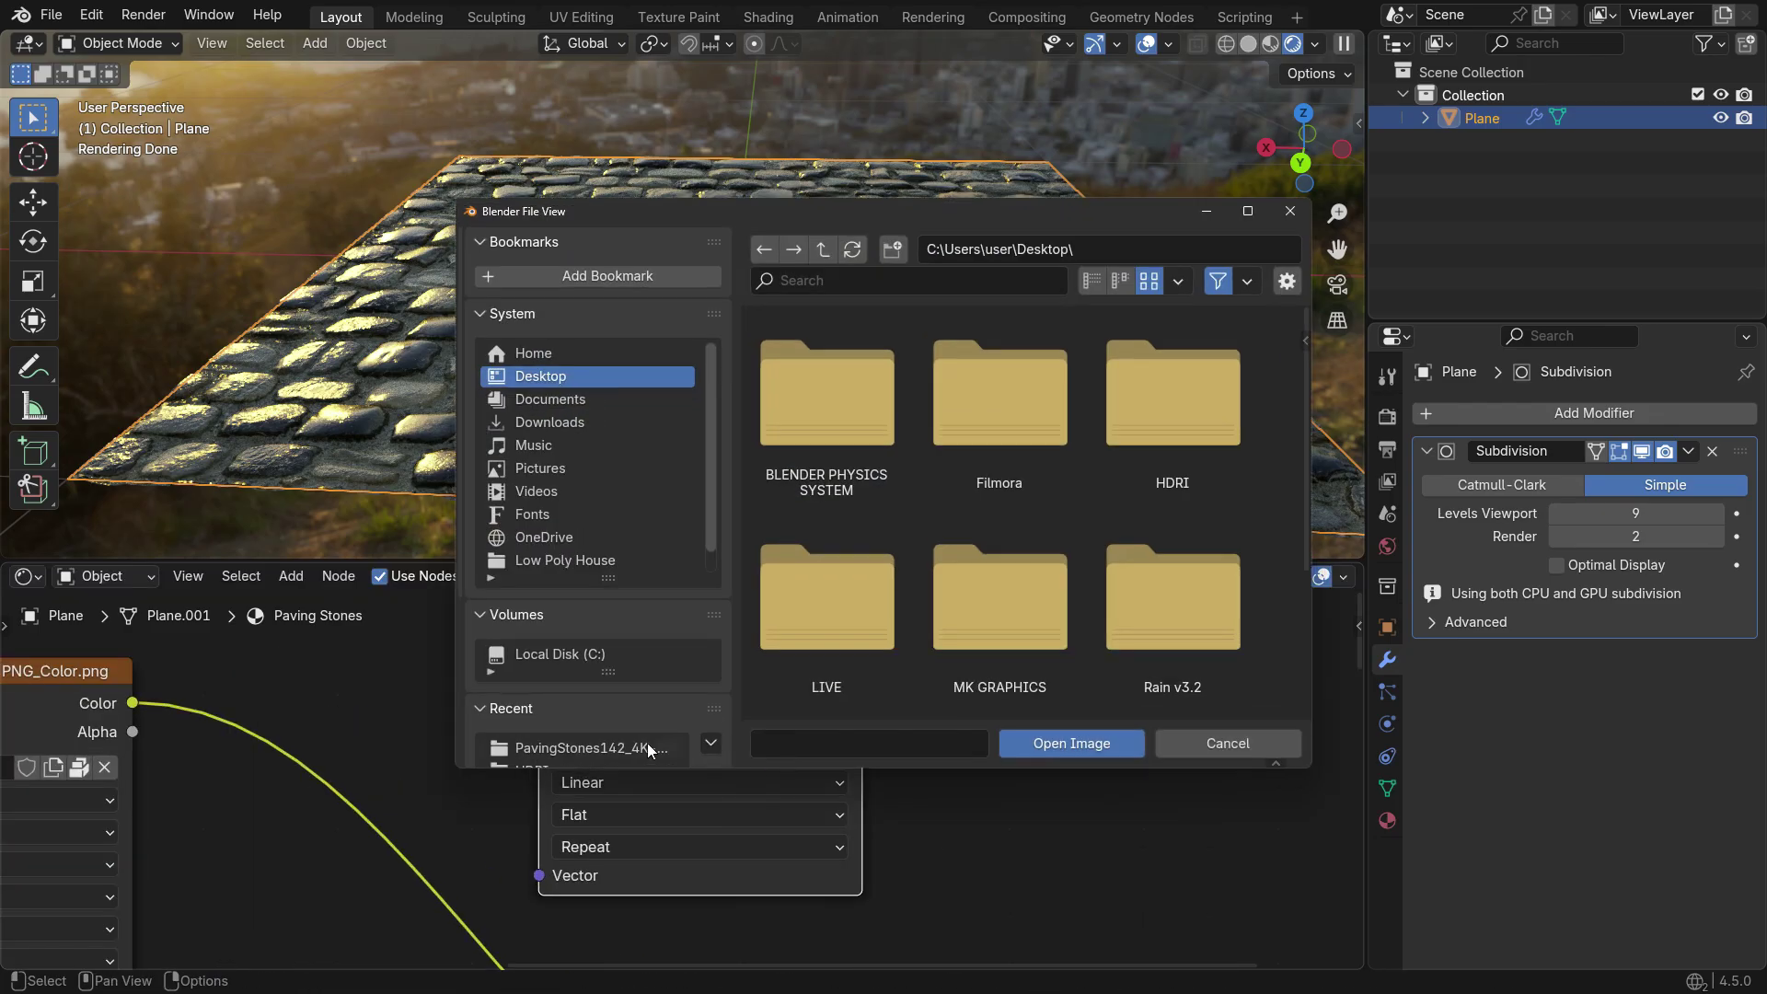
{"action": "left_click", "coordinate": [626, 742]}
{"action": "left_click", "coordinate": [1002, 405]}
{"action": "left_click", "coordinate": [1064, 740]}
Set the AO image to Non-Color and connect the shared Mapping vector to it
{"action": "scroll", "coordinate": [869, 748], "scroll_direction": "down", "scroll_amount": 3}
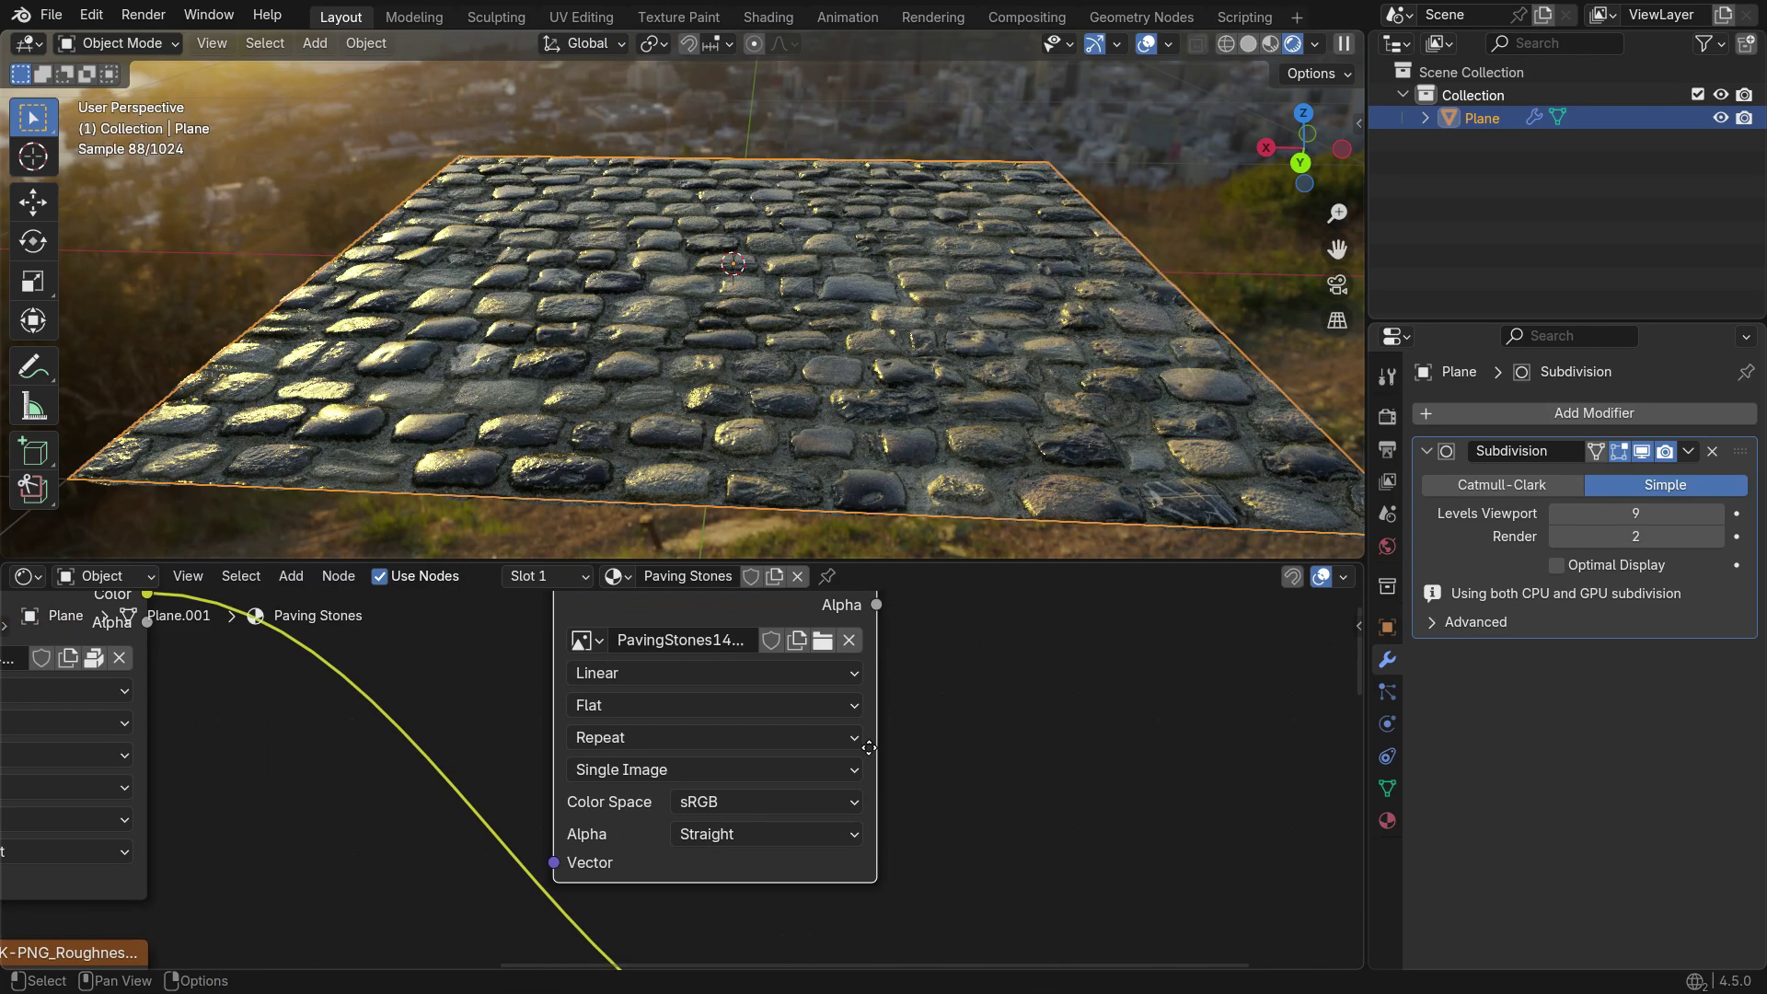
{"action": "left_click", "coordinate": [777, 802]}
{"action": "left_click", "coordinate": [1085, 650]}
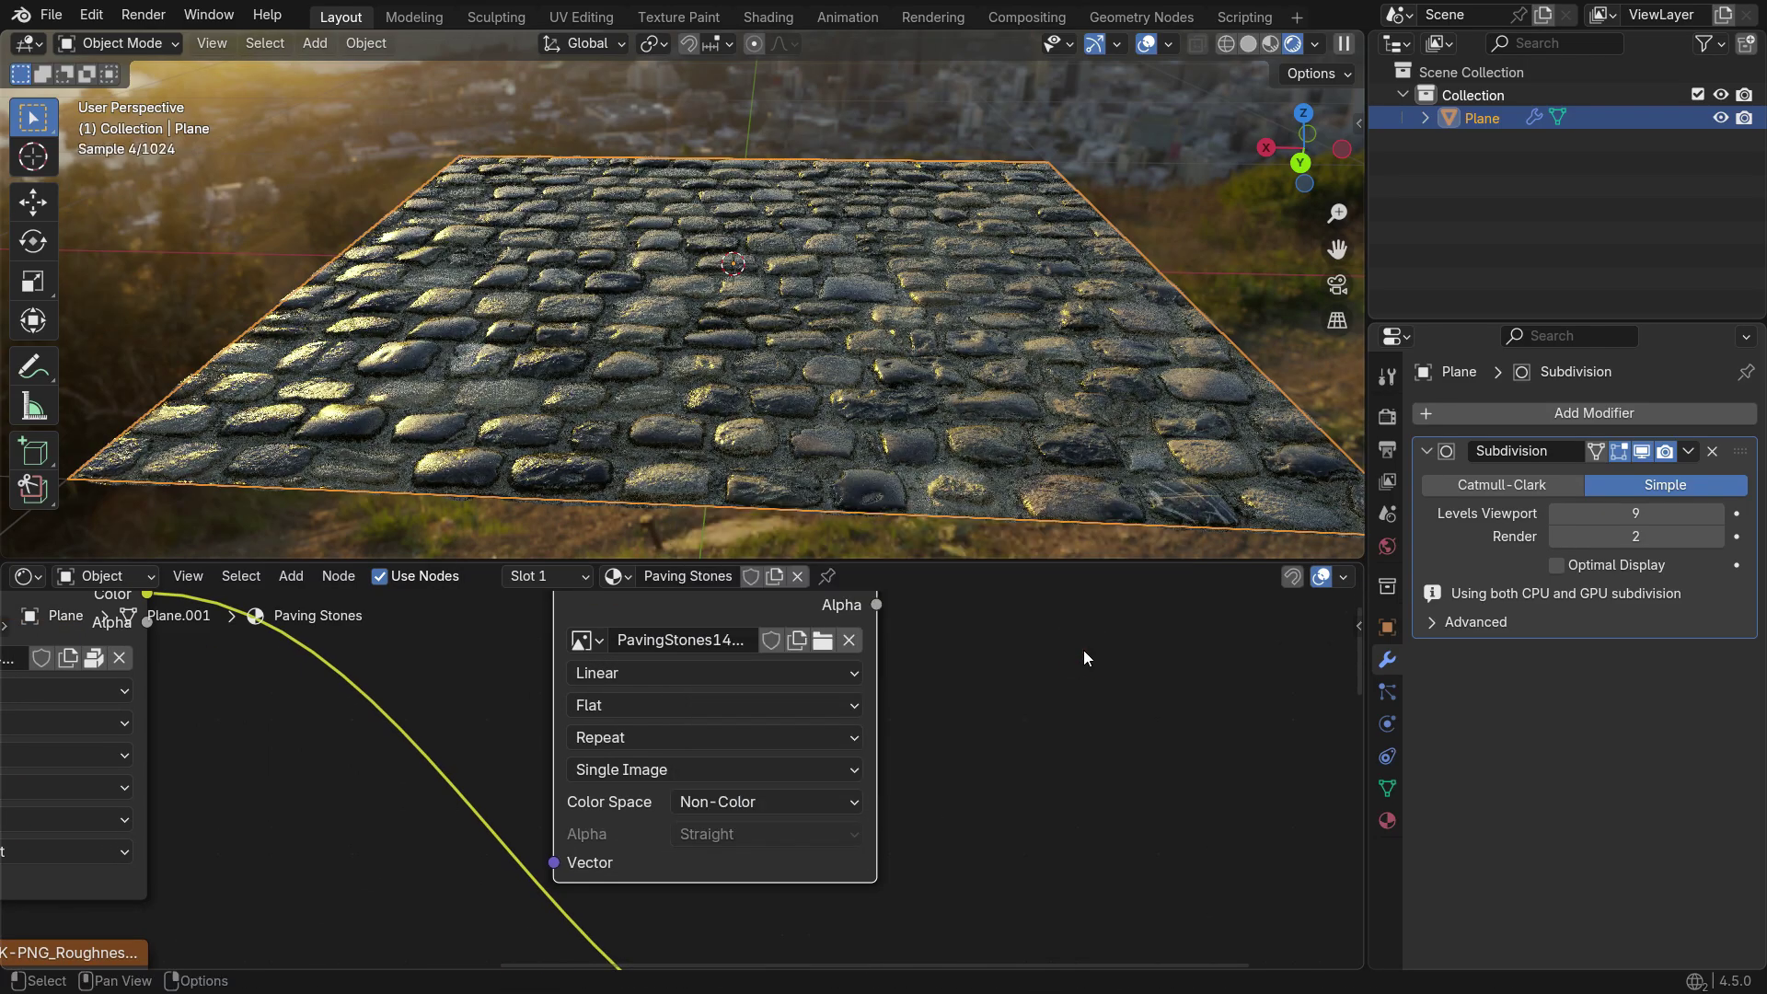
{"action": "scroll", "coordinate": [980, 742], "scroll_direction": "down", "scroll_amount": 3}
{"action": "left_click_drag", "start_coordinate": [322, 899], "coordinate": [771, 799]}
{"action": "left_click_drag", "start_coordinate": [869, 638], "coordinate": [497, 728]}
{"action": "scroll", "coordinate": [737, 792], "scroll_direction": "up", "scroll_amount": 3}
{"action": "key", "text": "shift+a"}
Add a Mix Color node ('mix col') and set its blend mode to Multiply
{"action": "type", "text": "mix color"}
{"action": "key", "text": "Return"}
{"action": "left_click", "coordinate": [682, 815]}
{"action": "left_click", "coordinate": [682, 815]}
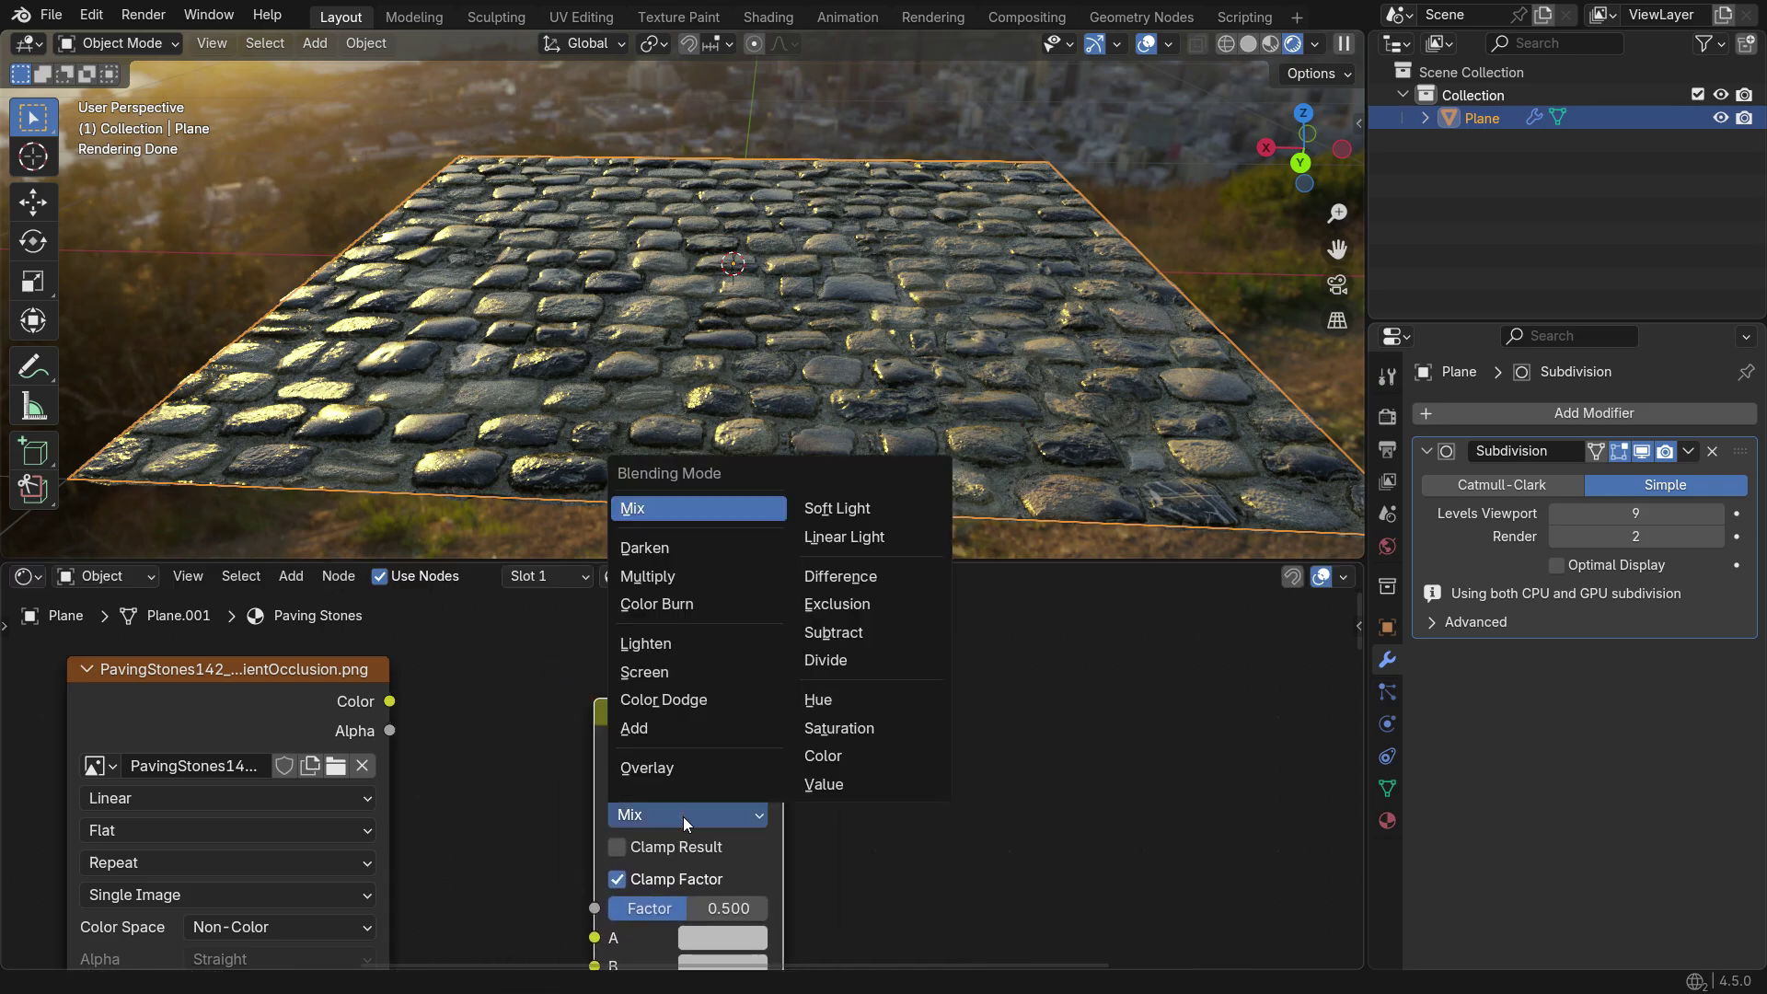
{"action": "left_click", "coordinate": [729, 577]}
{"action": "scroll", "coordinate": [780, 731], "scroll_direction": "down", "scroll_amount": 3}
{"action": "scroll", "coordinate": [781, 732], "scroll_direction": "down", "scroll_amount": 3}
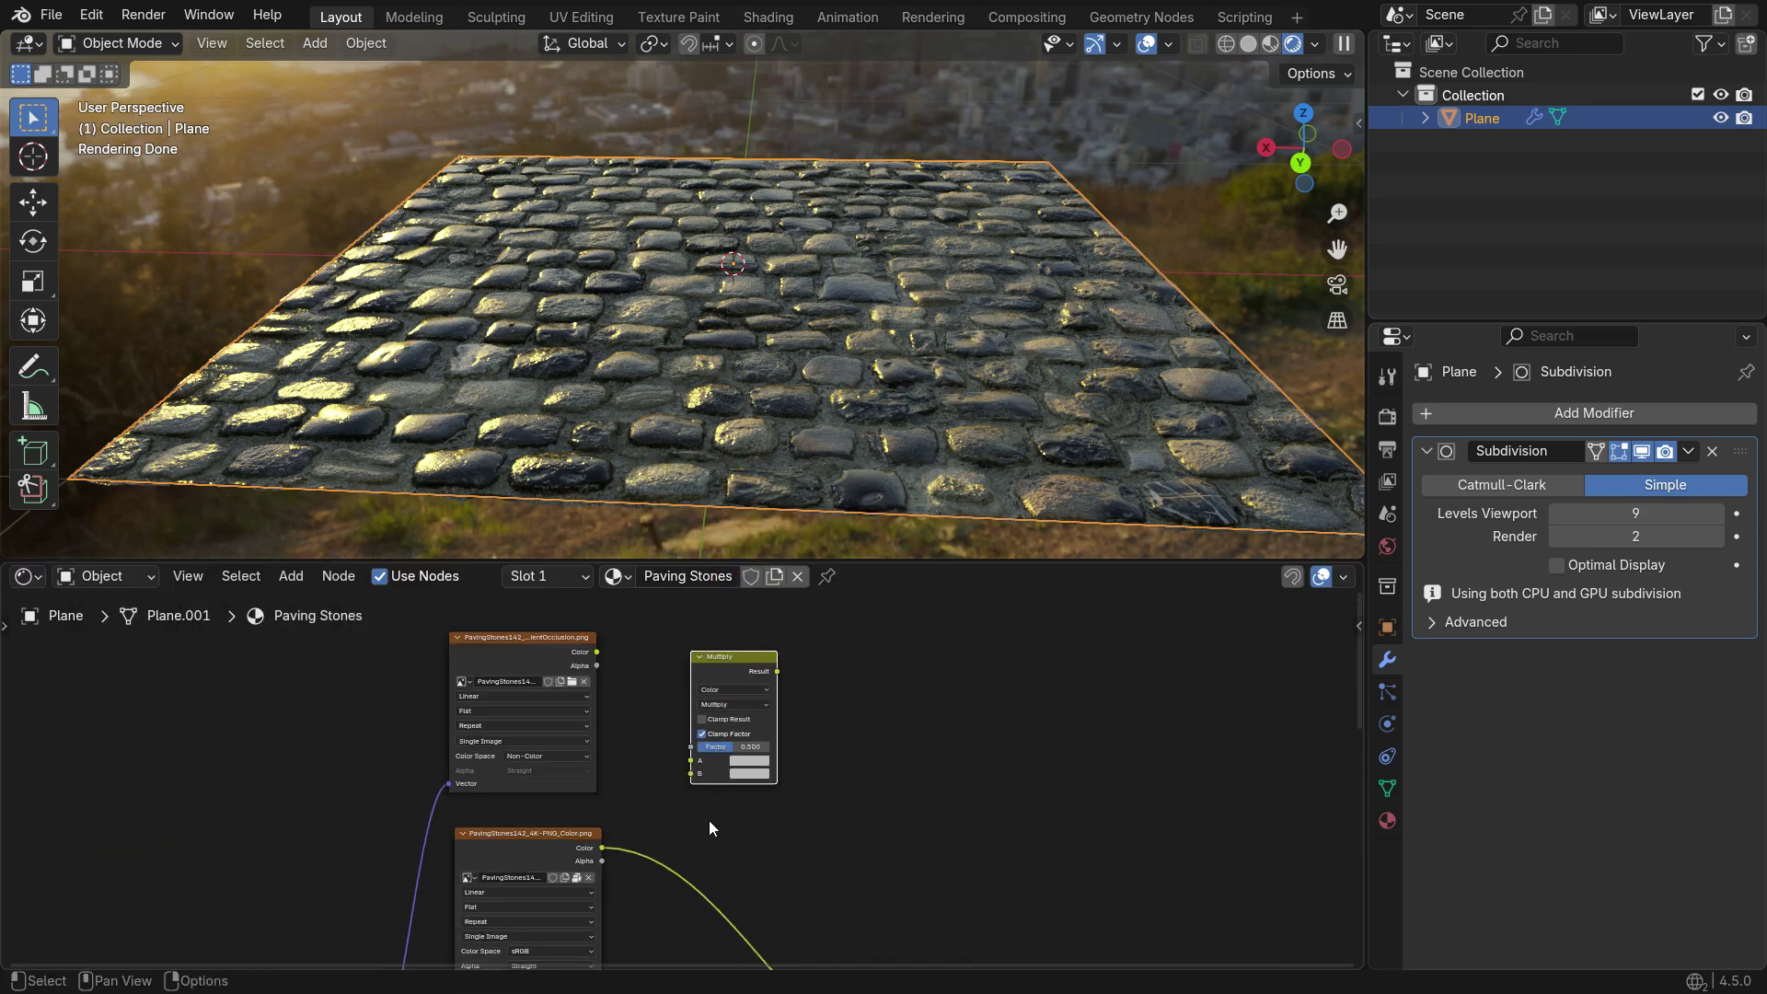
Wire colour texture to A, AO to B, Result to Base Color, and set Factor 1.0
{"action": "left_click_drag", "start_coordinate": [543, 817], "coordinate": [683, 875]}
{"action": "scroll", "coordinate": [572, 616], "scroll_direction": "down", "scroll_amount": 1}
{"action": "left_click_drag", "start_coordinate": [565, 605], "coordinate": [683, 897]}
{"action": "scroll", "coordinate": [688, 899], "scroll_direction": "down", "scroll_amount": 6}
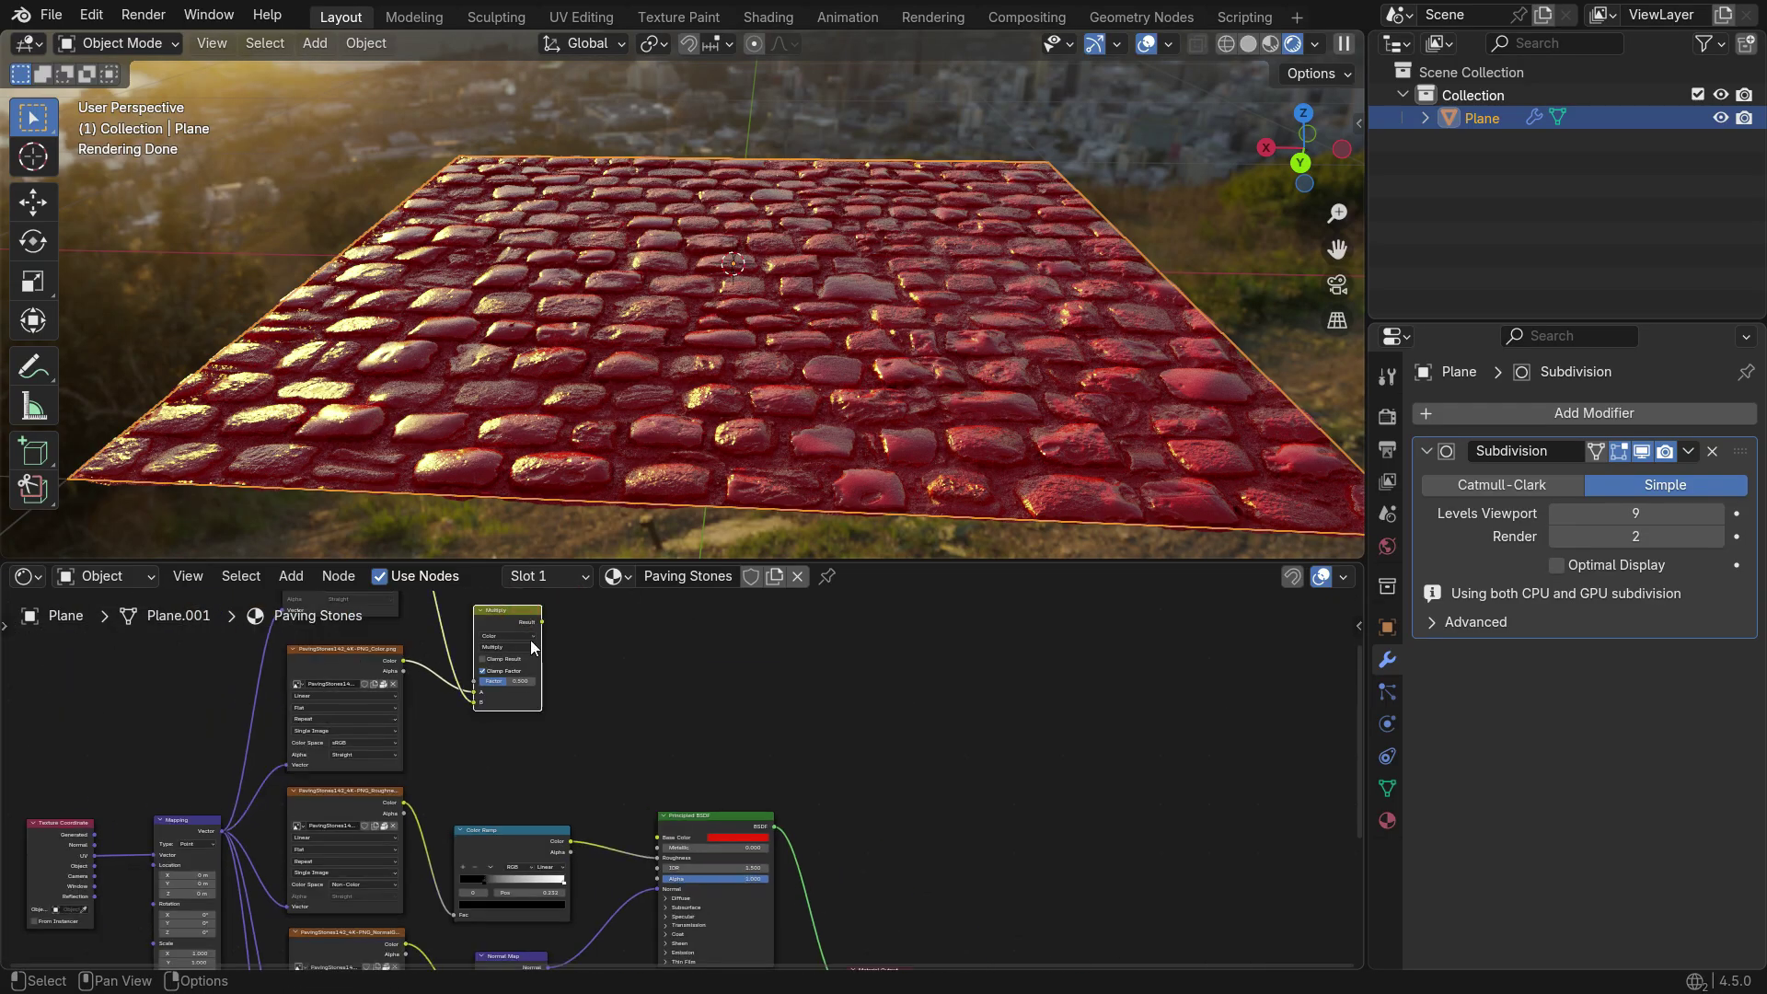
{"action": "scroll", "coordinate": [530, 639], "scroll_direction": "up", "scroll_amount": 3}
{"action": "left_click_drag", "start_coordinate": [538, 642], "coordinate": [700, 853]}
{"action": "left_click_drag", "start_coordinate": [792, 820], "coordinate": [797, 782]}
{"action": "scroll", "coordinate": [428, 762], "scroll_direction": "up", "scroll_amount": 4}
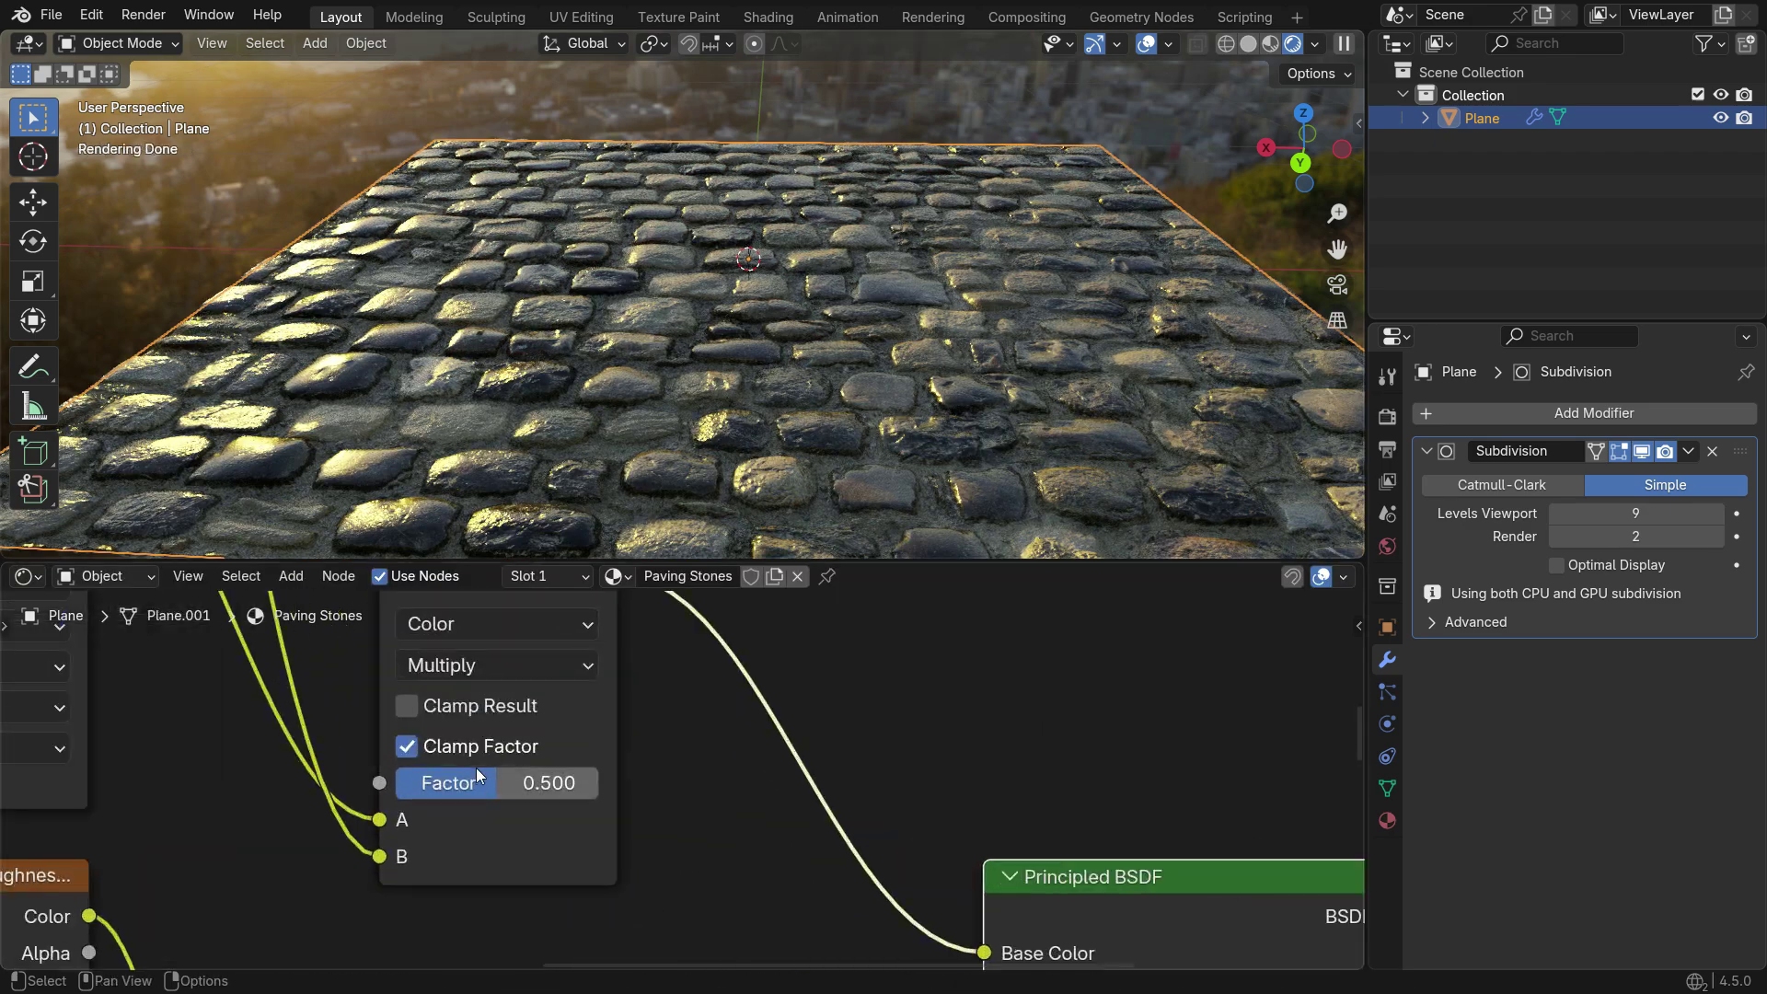
{"action": "left_click_drag", "start_coordinate": [477, 773], "coordinate": [672, 785]}
{"action": "scroll", "coordinate": [637, 814], "scroll_direction": "down", "scroll_amount": 6}
{"action": "scroll", "coordinate": [678, 683], "scroll_direction": "up", "scroll_amount": 3}
Drop a Color Ramp onto the AO link and move its black stop to 0.228
{"action": "key", "text": "shift+a"}
{"action": "type", "text": "color ramp"}
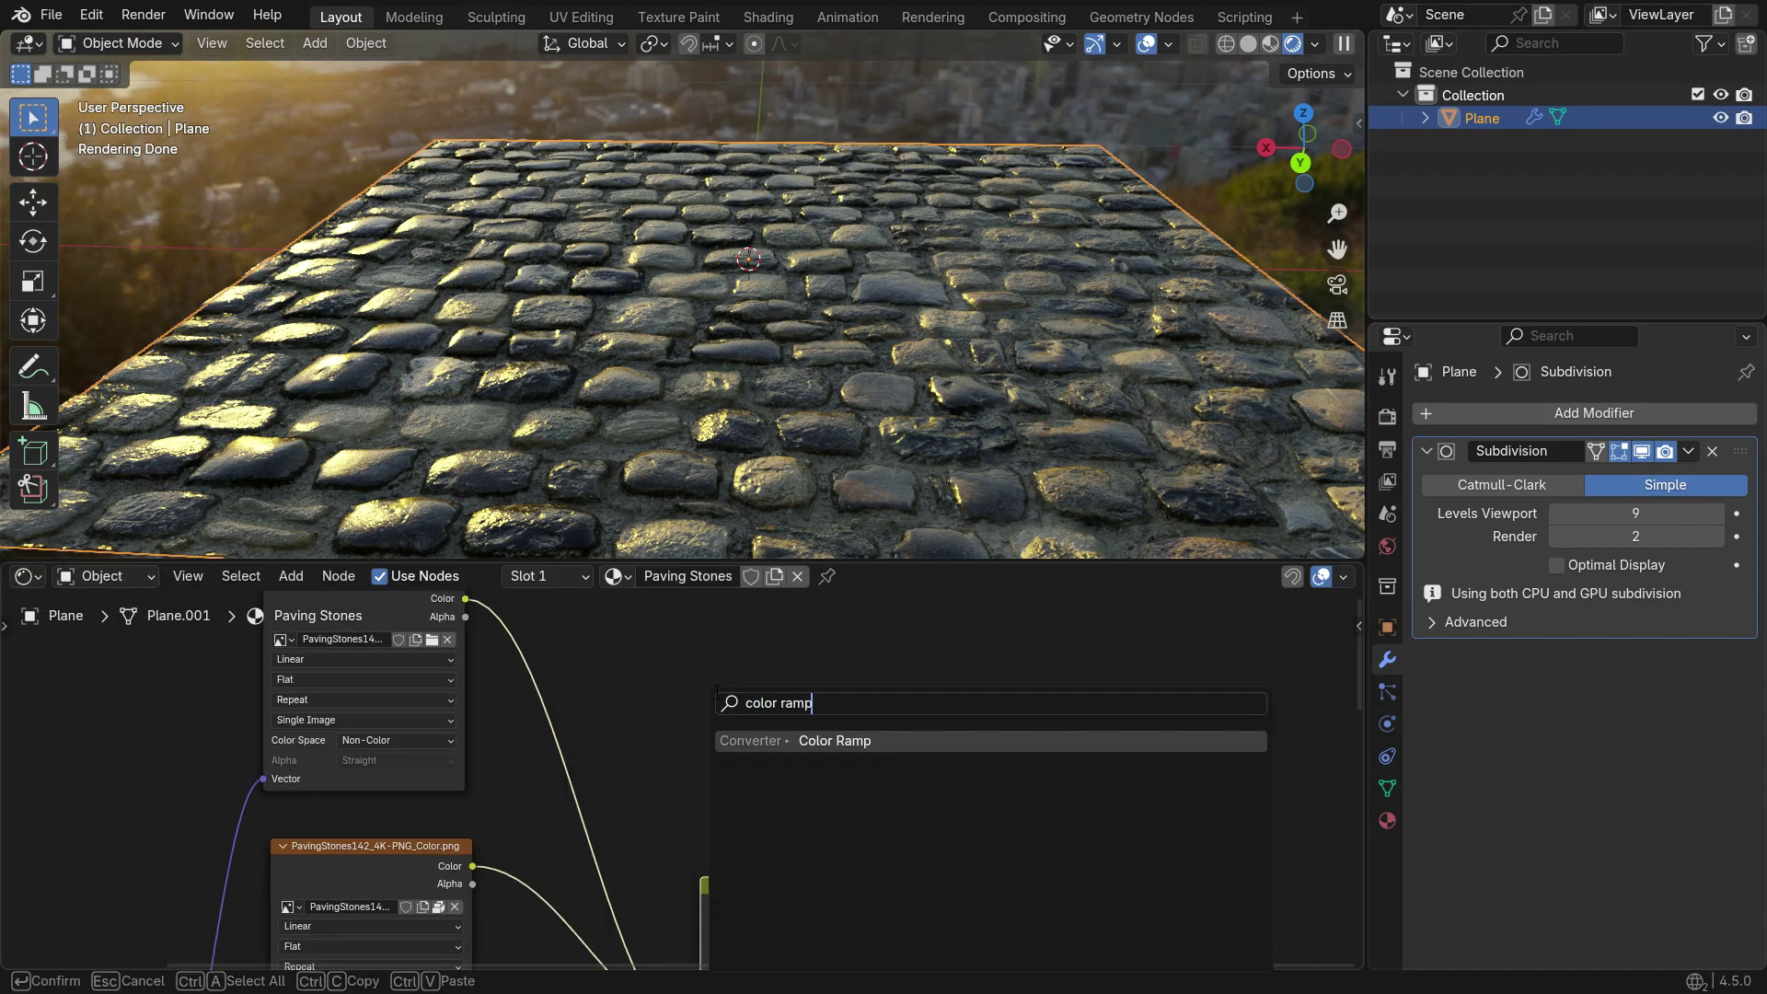
{"action": "left_click", "coordinate": [832, 738]}
{"action": "left_click", "coordinate": [512, 679]}
{"action": "scroll", "coordinate": [559, 765], "scroll_direction": "up", "scroll_amount": 2}
{"action": "scroll", "coordinate": [560, 764], "scroll_direction": "up", "scroll_amount": 3}
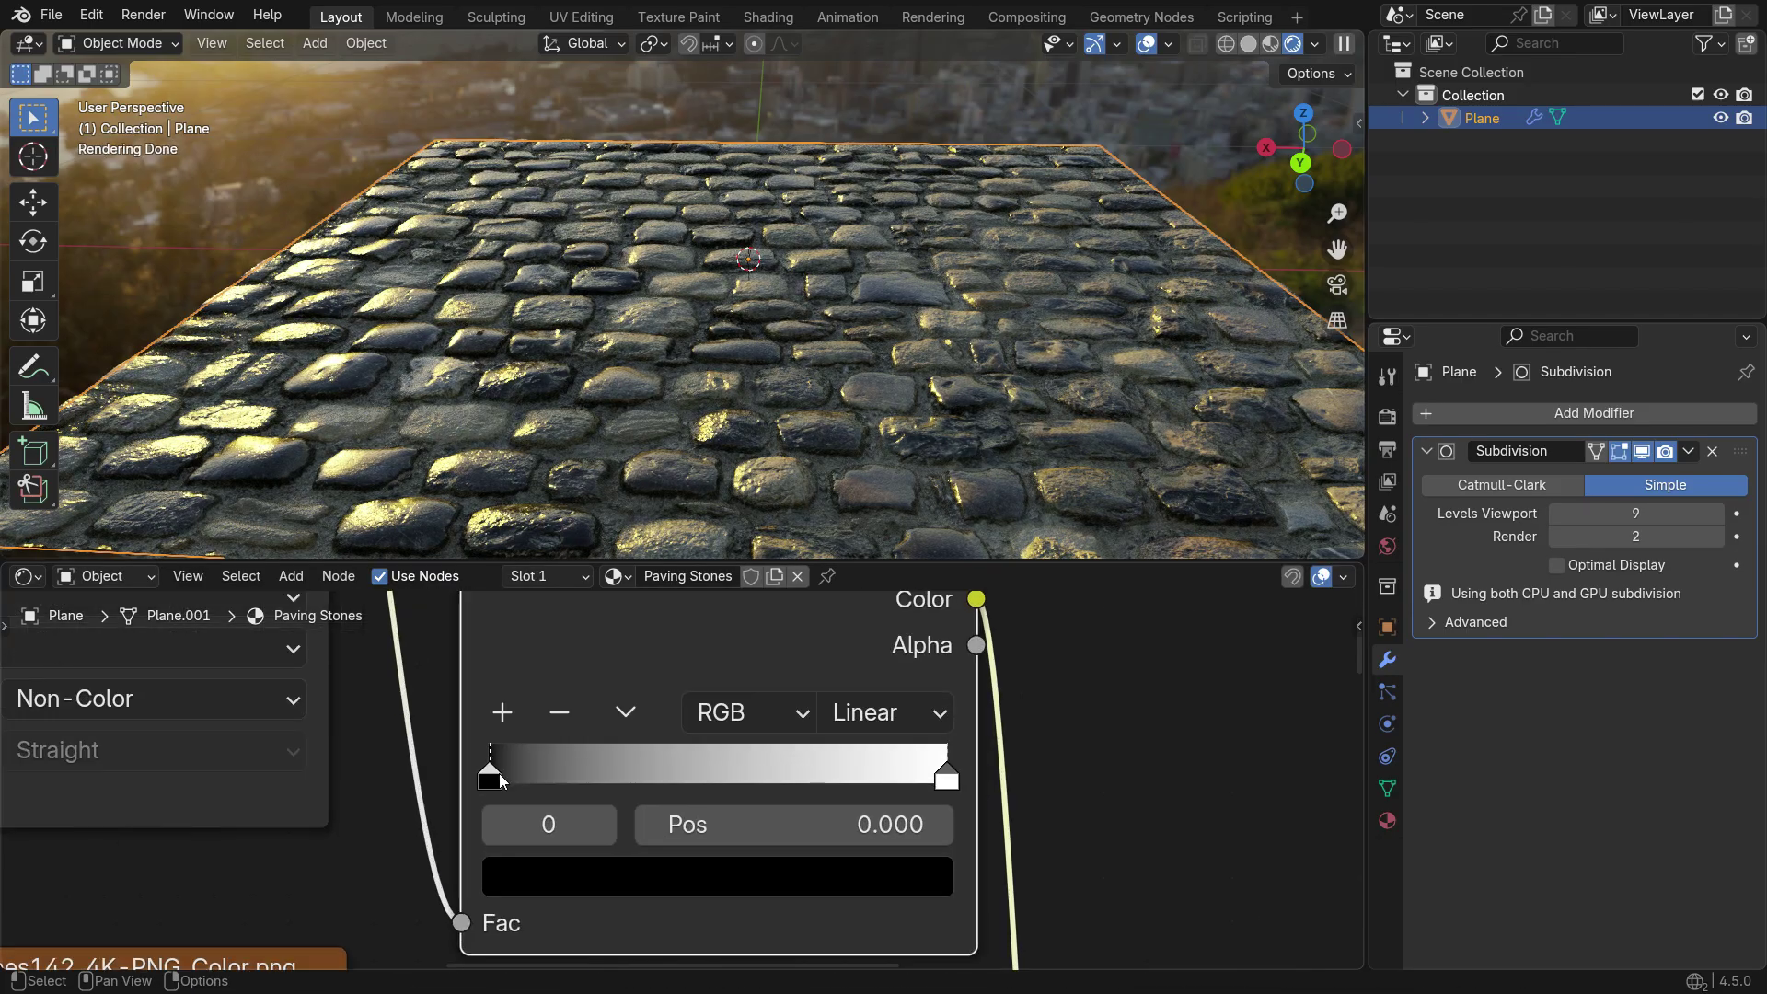
{"action": "left_click_drag", "start_coordinate": [490, 778], "coordinate": [585, 774]}
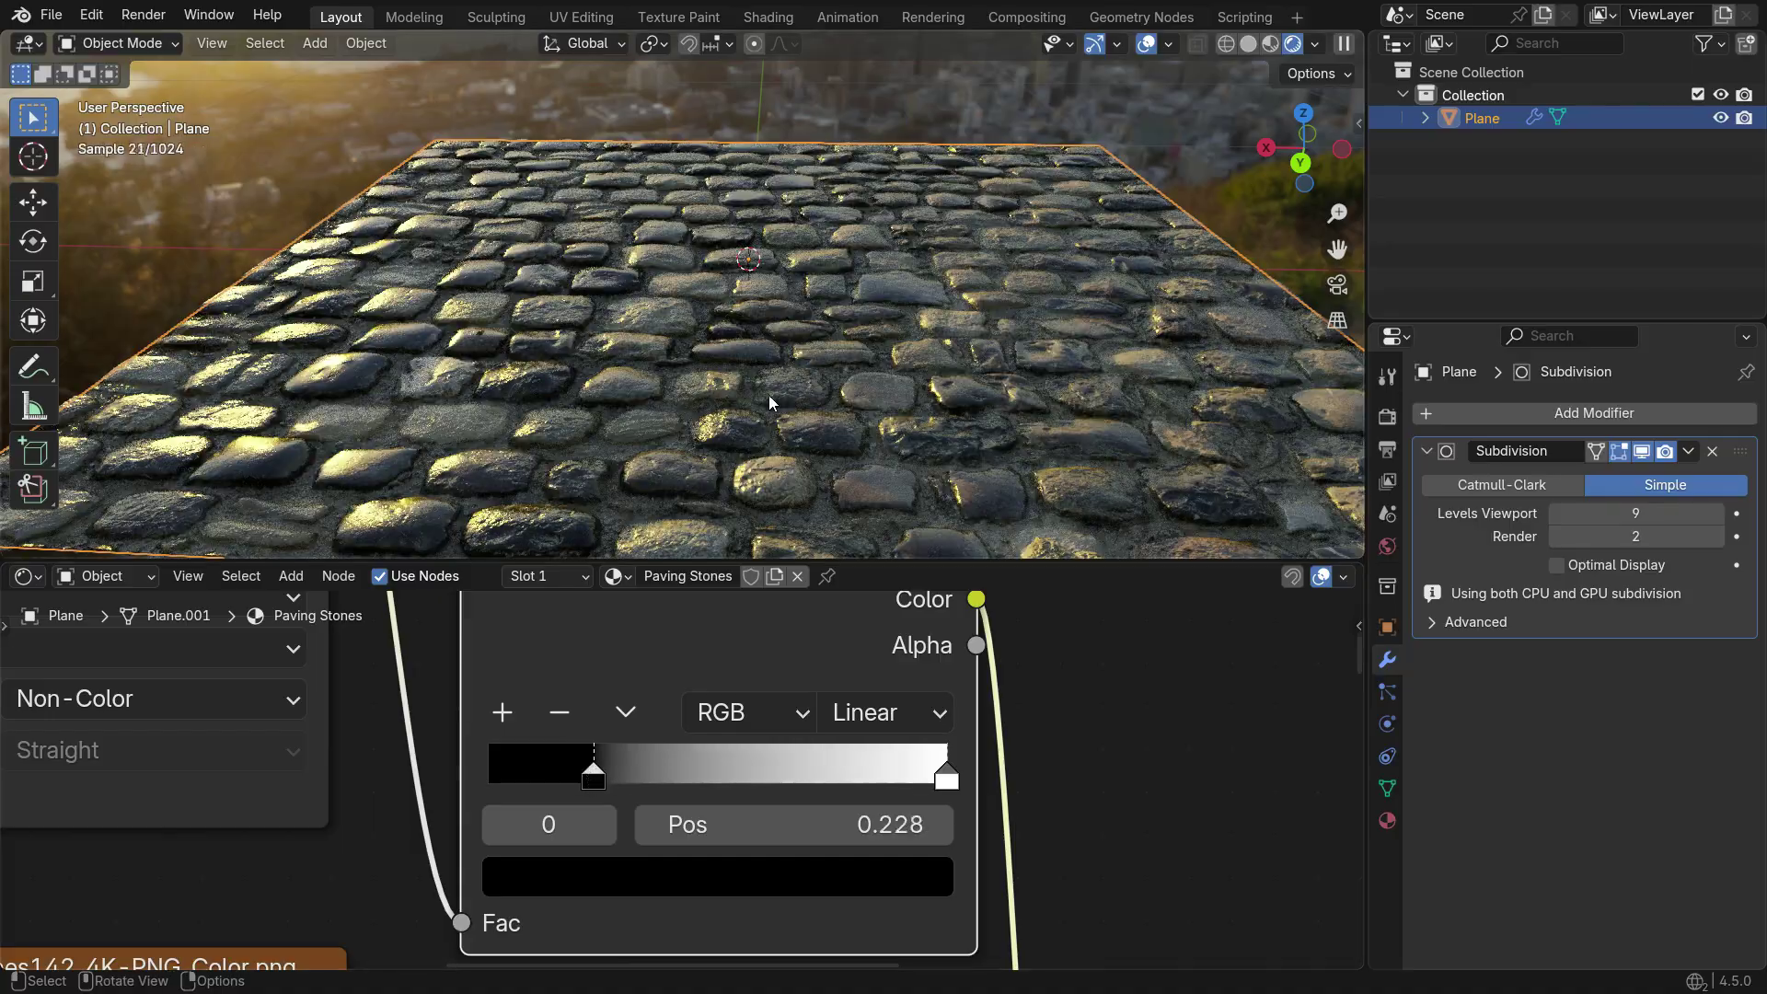
{"action": "middle_click_drag", "start_coordinate": [761, 396], "coordinate": [1068, 370]}
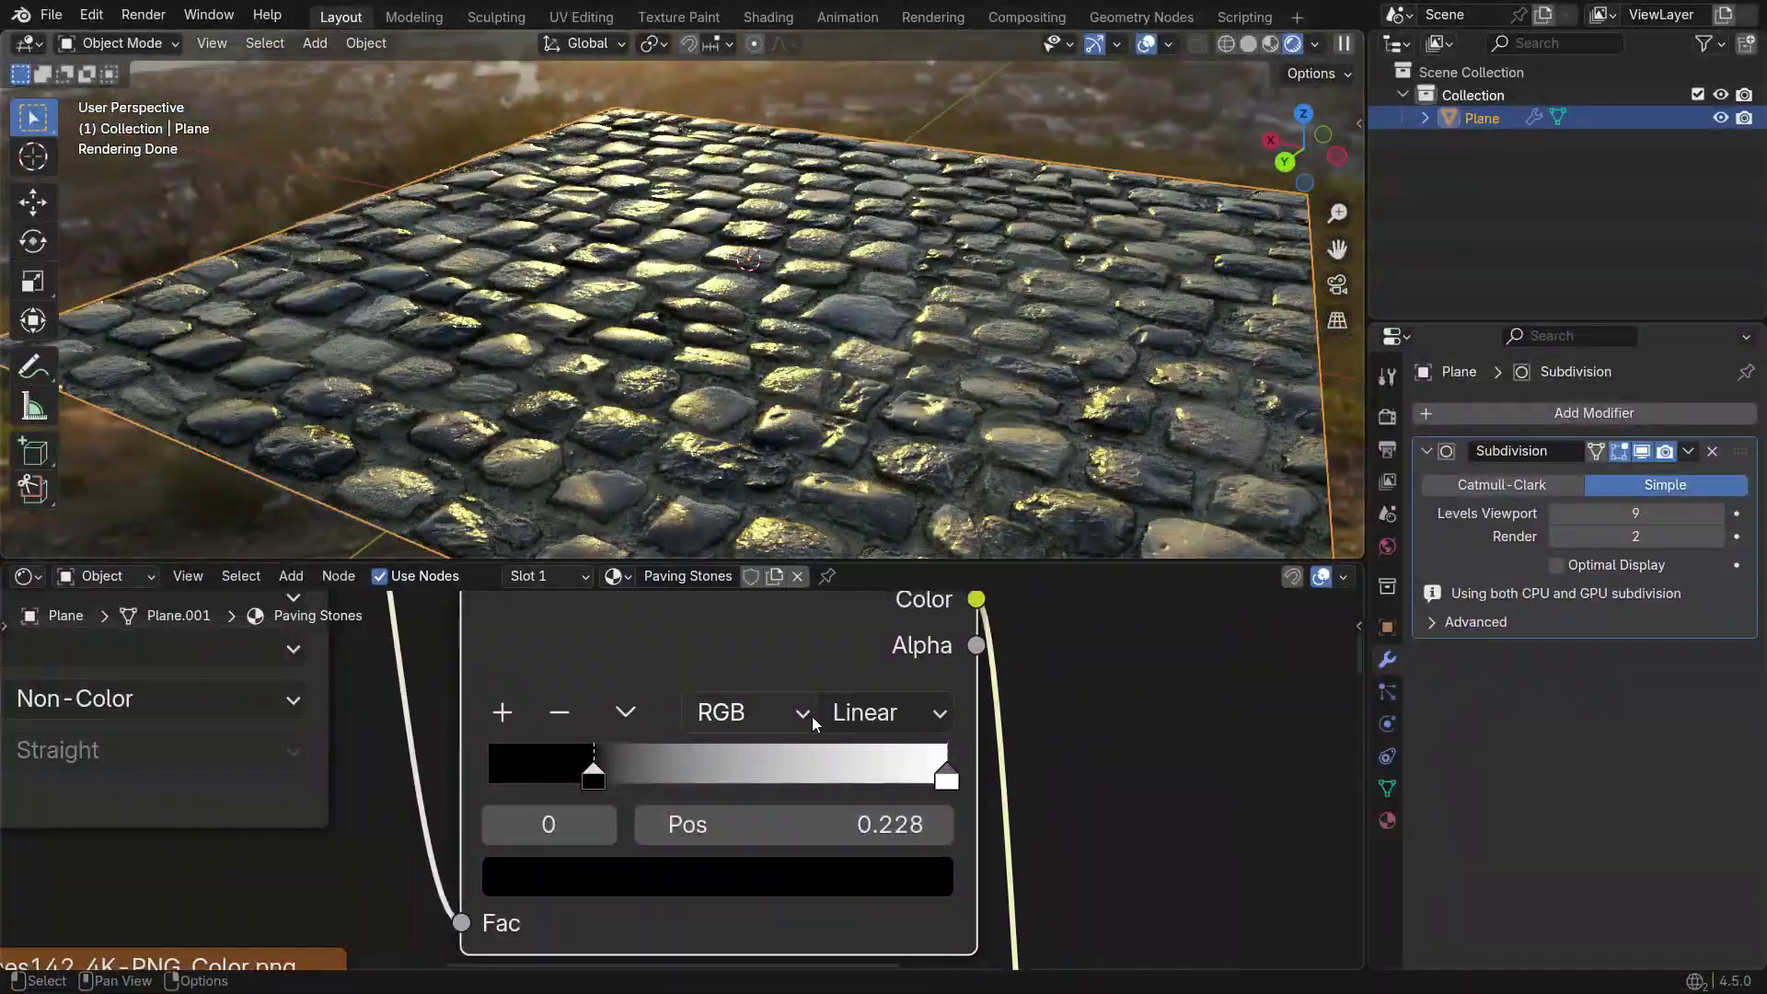
{"action": "scroll", "coordinate": [812, 716], "scroll_direction": "down", "scroll_amount": 10}
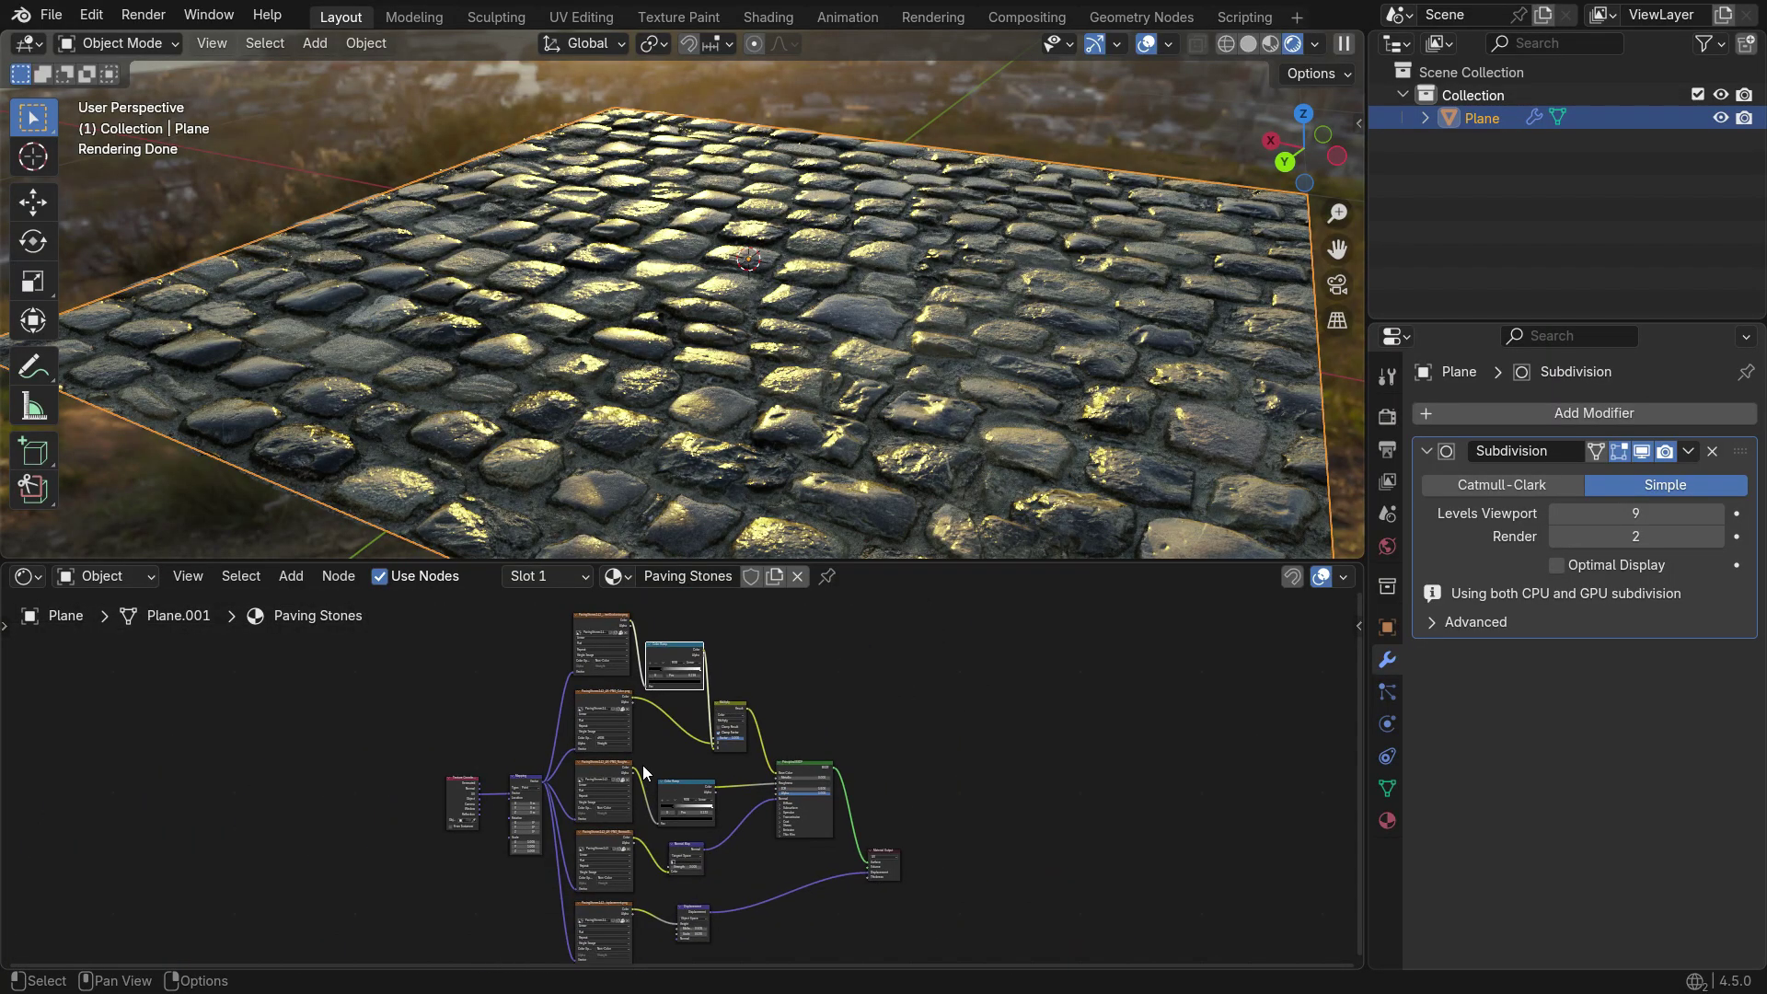
Set Cycles viewport max samples to 64 and render max samples to 128
{"action": "left_click", "coordinate": [1387, 416]}
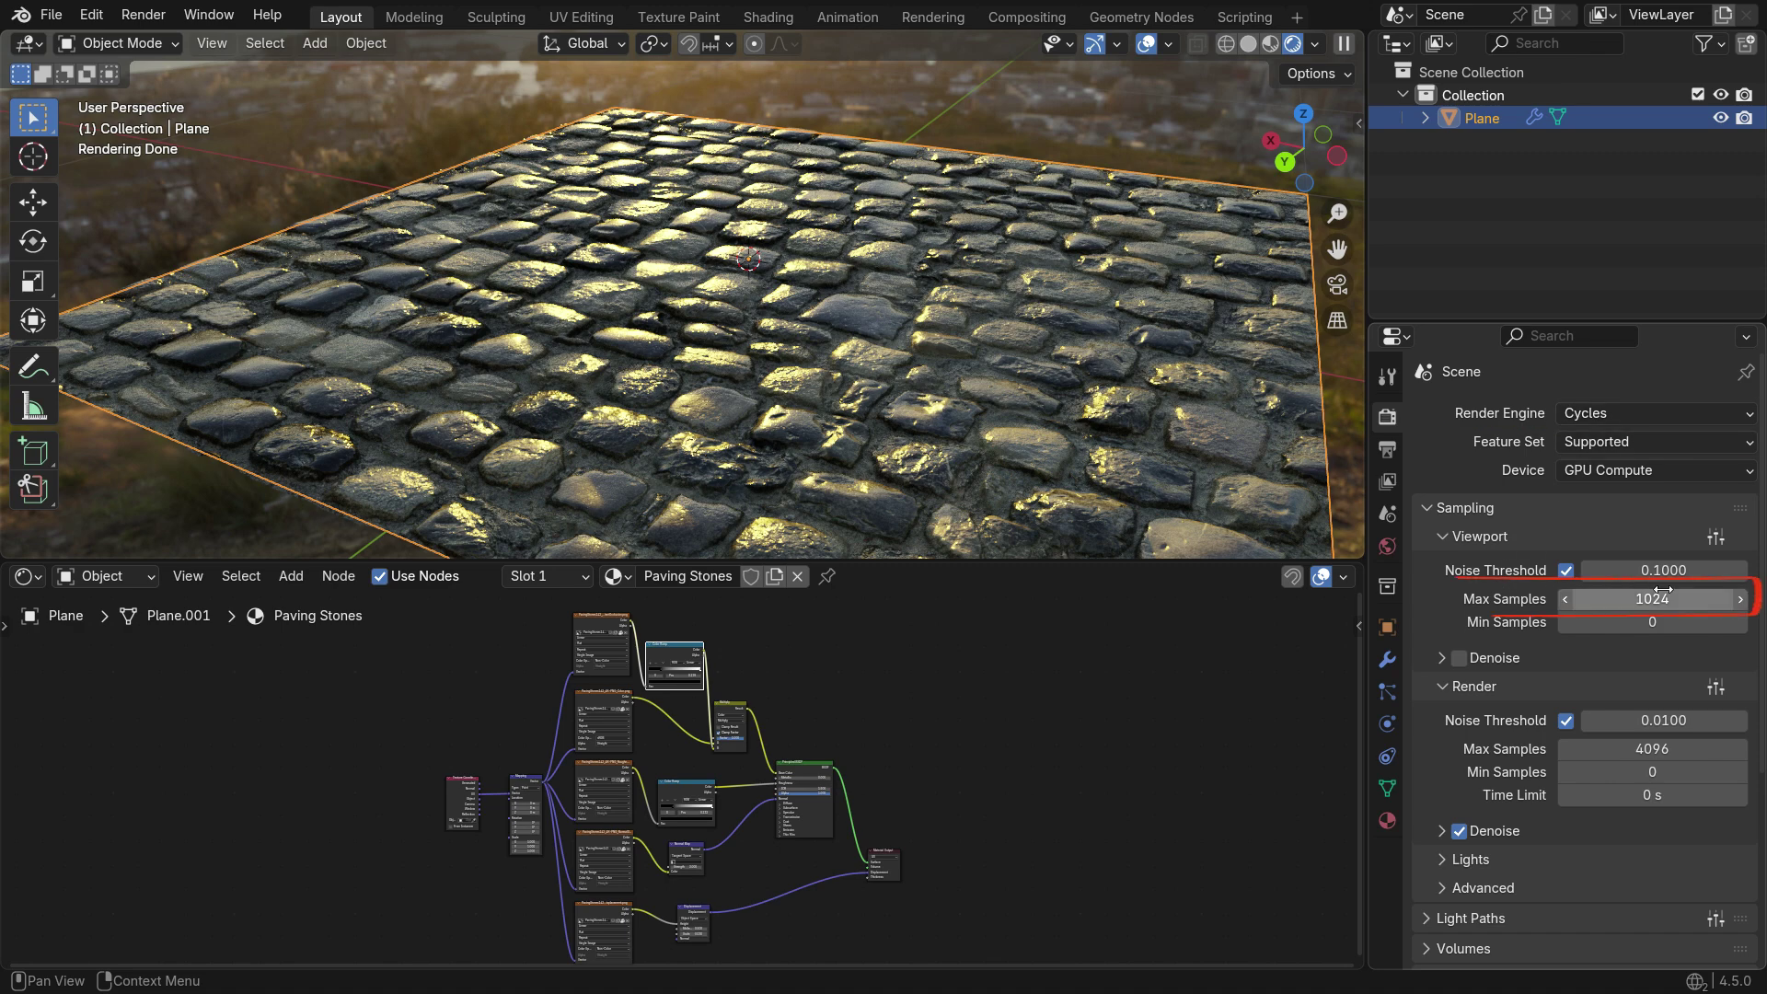
{"action": "left_click", "coordinate": [1693, 598]}
{"action": "type", "text": "64"}
{"action": "key", "text": "Return"}
{"action": "middle_click_drag", "start_coordinate": [799, 339], "coordinate": [943, 386]}
{"action": "scroll", "coordinate": [1463, 515], "scroll_direction": "down", "scroll_amount": 4}
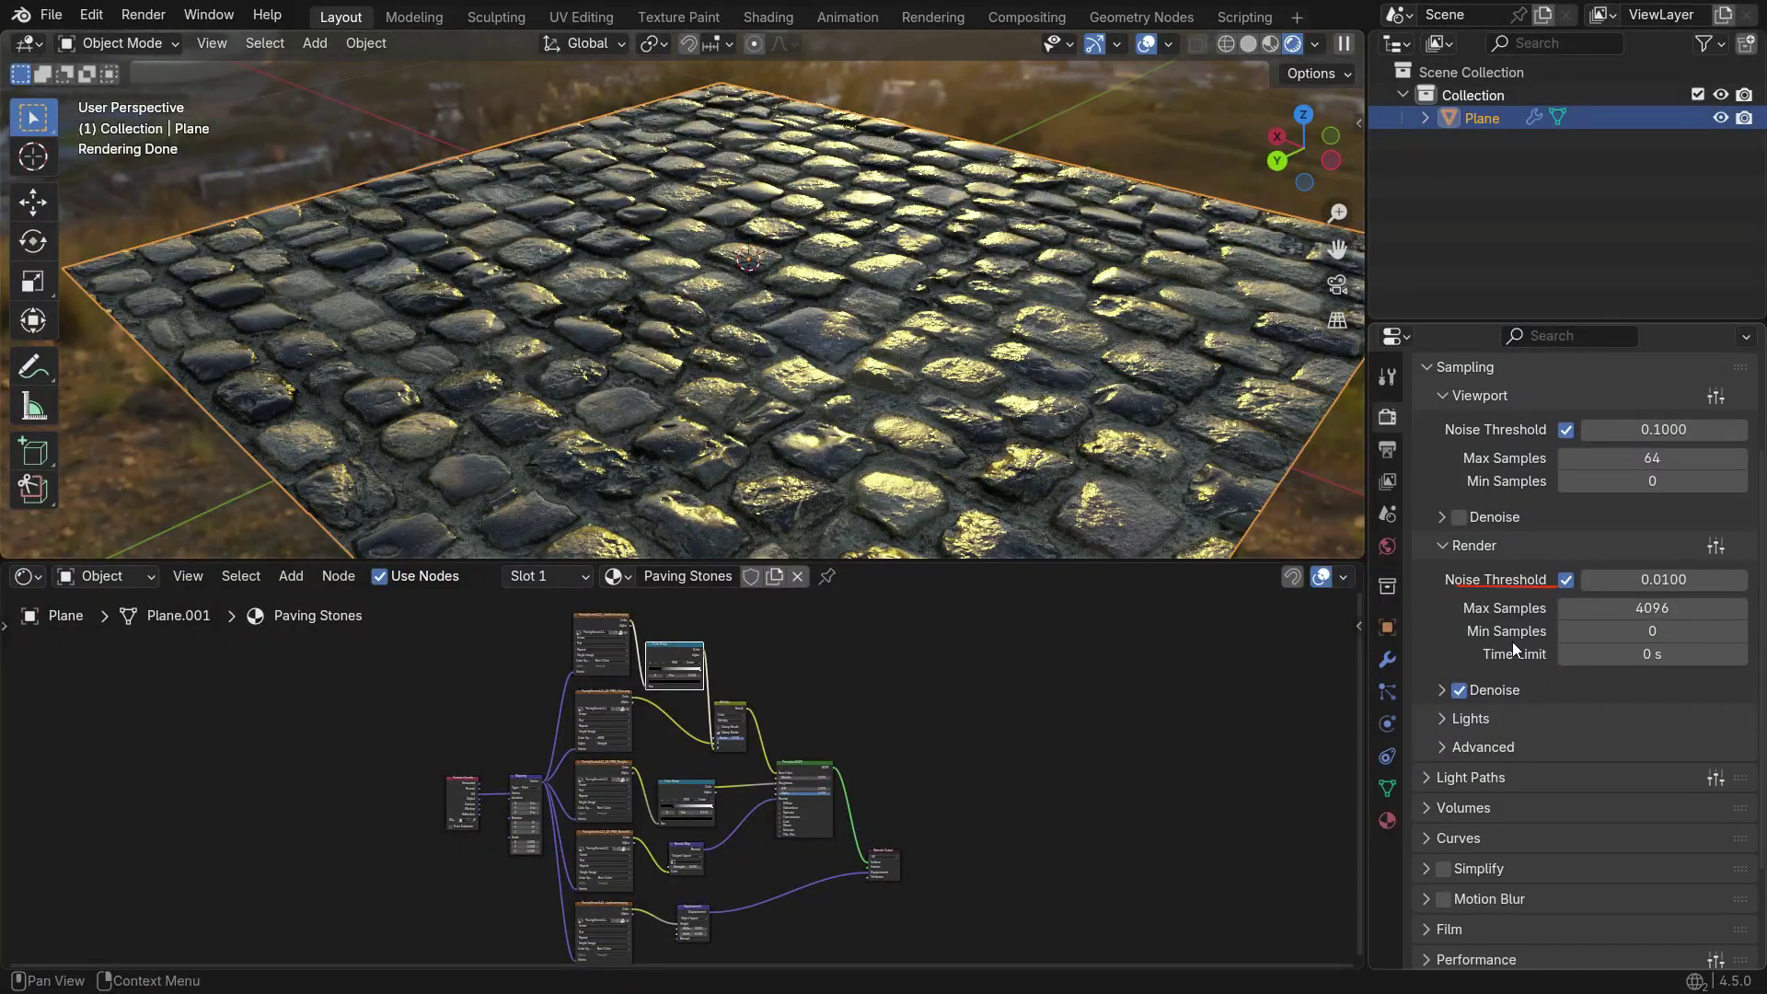
{"action": "double_click", "coordinate": [1709, 600]}
{"action": "type", "text": "128"}
{"action": "key", "text": "Return"}
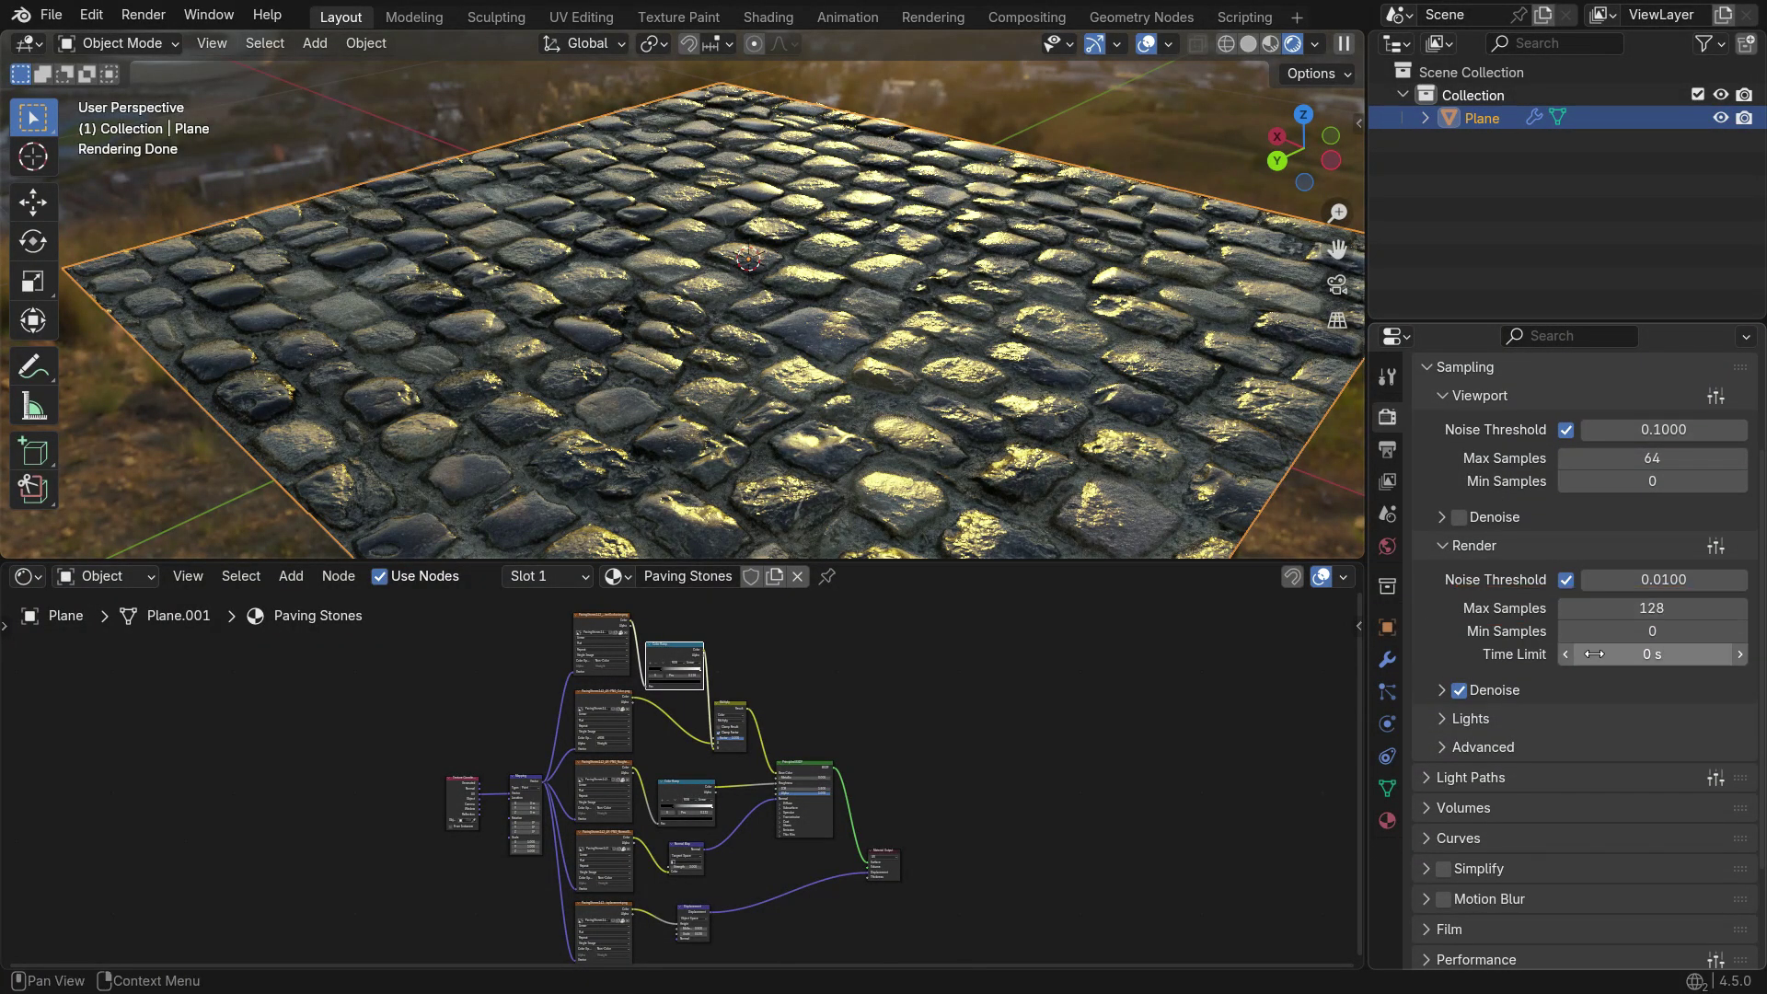
Turn on Film Transparent so the background renders transparent
{"action": "scroll", "coordinate": [1538, 659], "scroll_direction": "down", "scroll_amount": 3}
{"action": "left_click", "coordinate": [1453, 802]}
{"action": "scroll", "coordinate": [1467, 790], "scroll_direction": "down", "scroll_amount": 5}
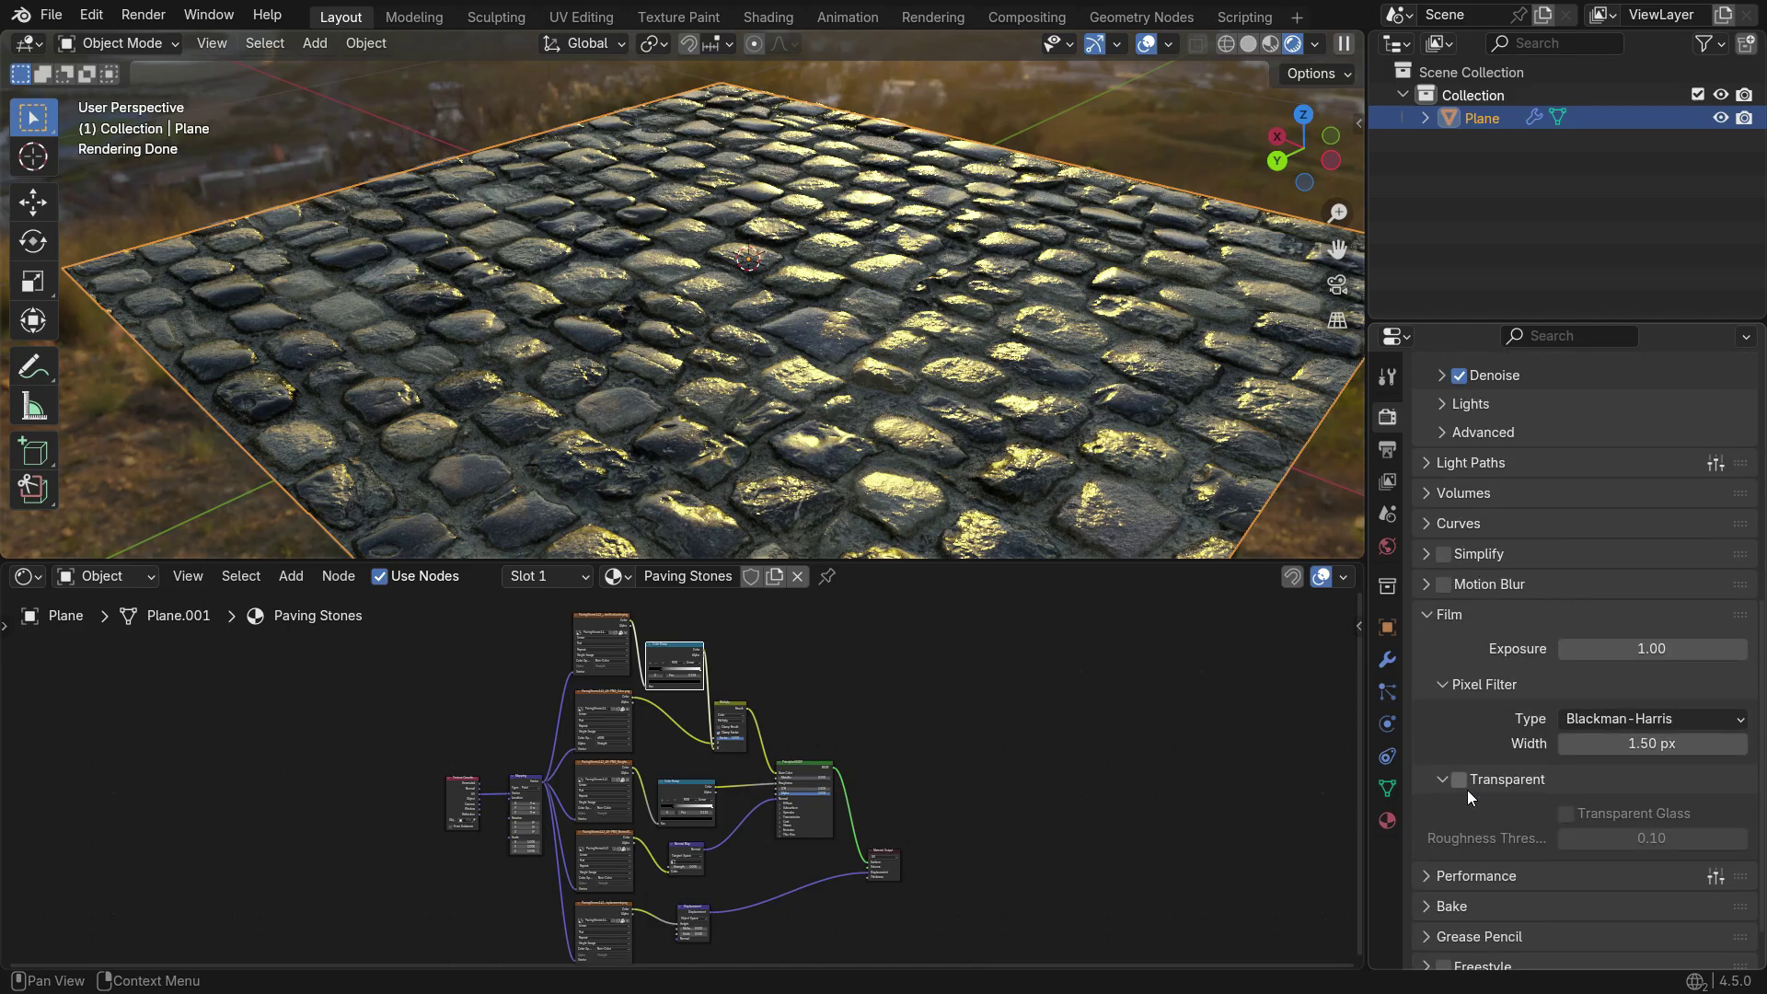
{"action": "left_click", "coordinate": [1458, 736]}
{"action": "middle_click_drag", "start_coordinate": [829, 368], "coordinate": [970, 372]}
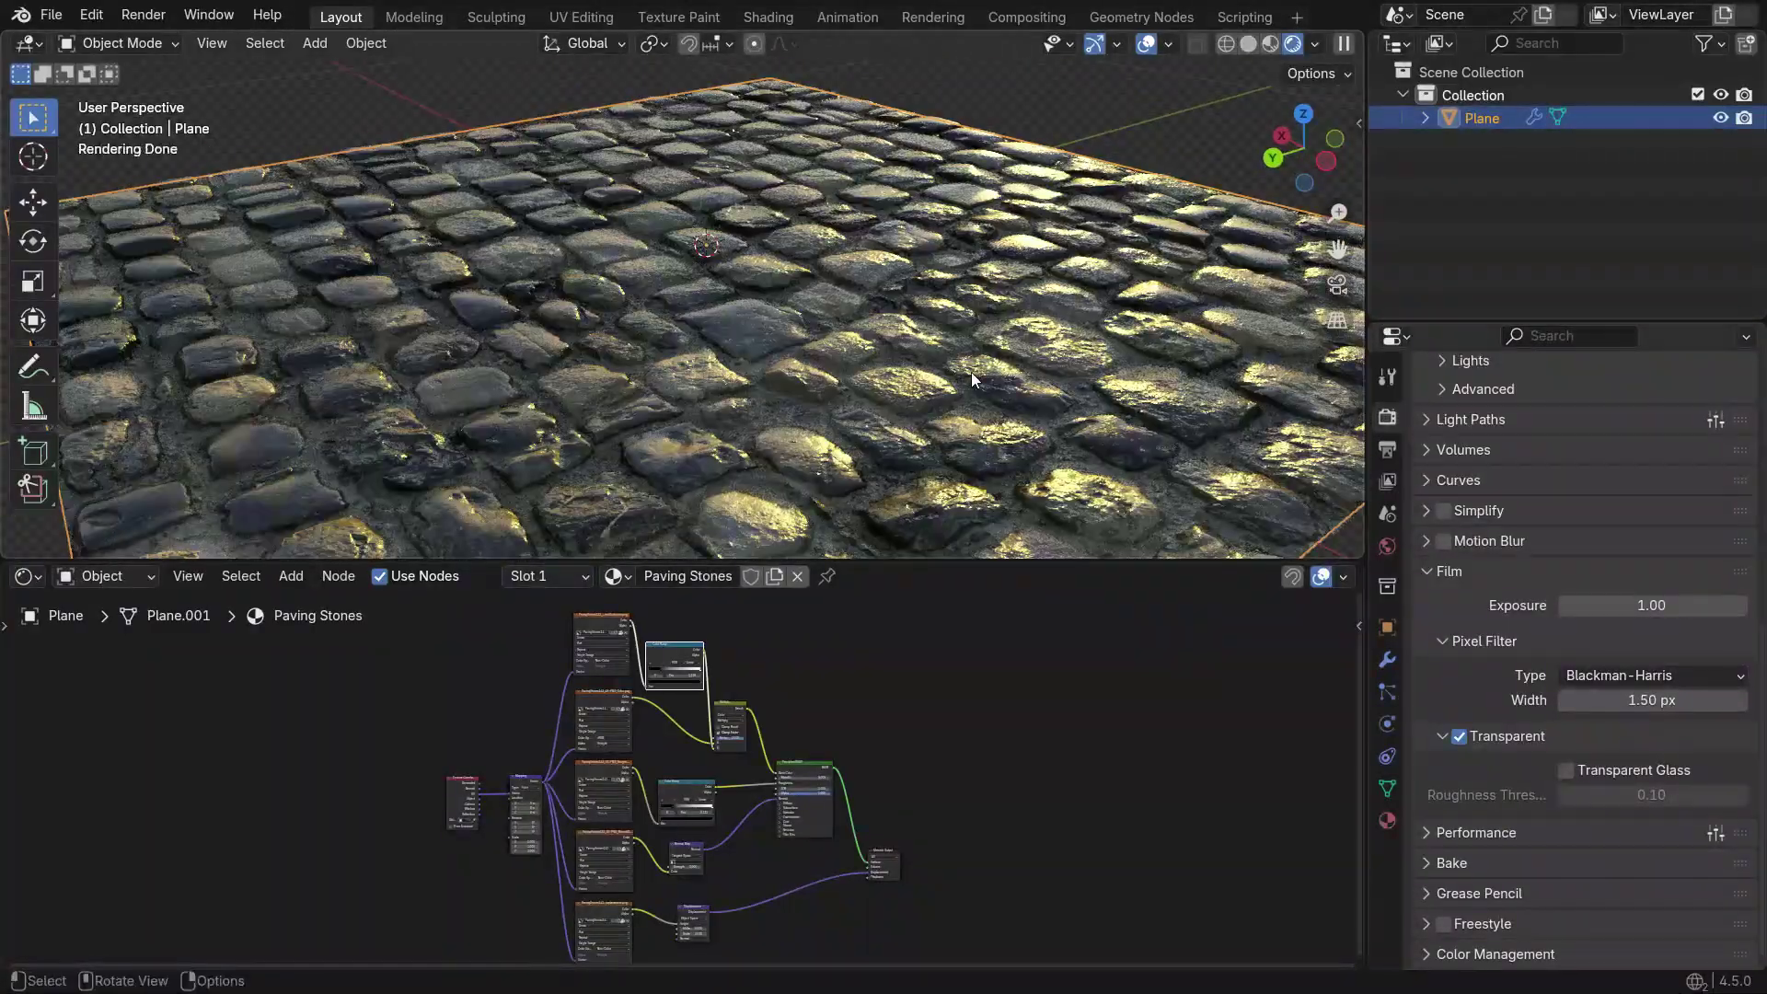
{"action": "scroll", "coordinate": [1547, 639], "scroll_direction": "up", "scroll_amount": 10}
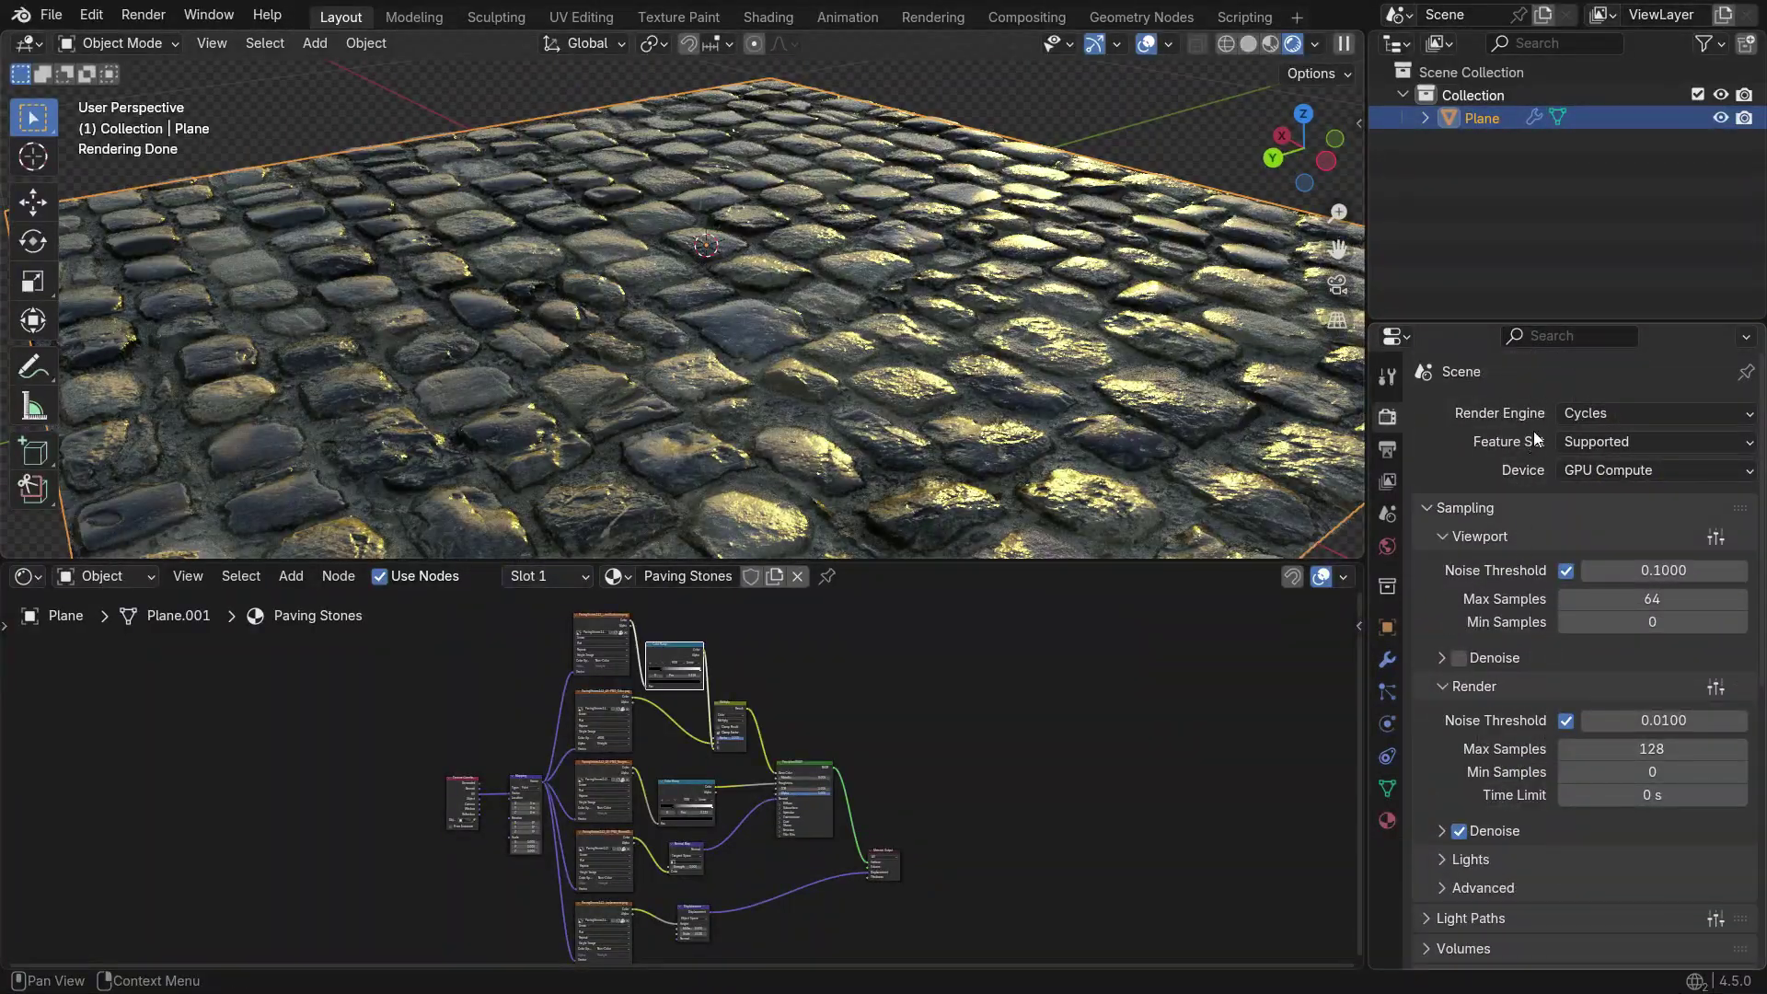
Switch the render engine from Cycles to EEVEE and enable Raytracing
{"action": "left_click", "coordinate": [1601, 414]}
{"action": "left_click", "coordinate": [1643, 440]}
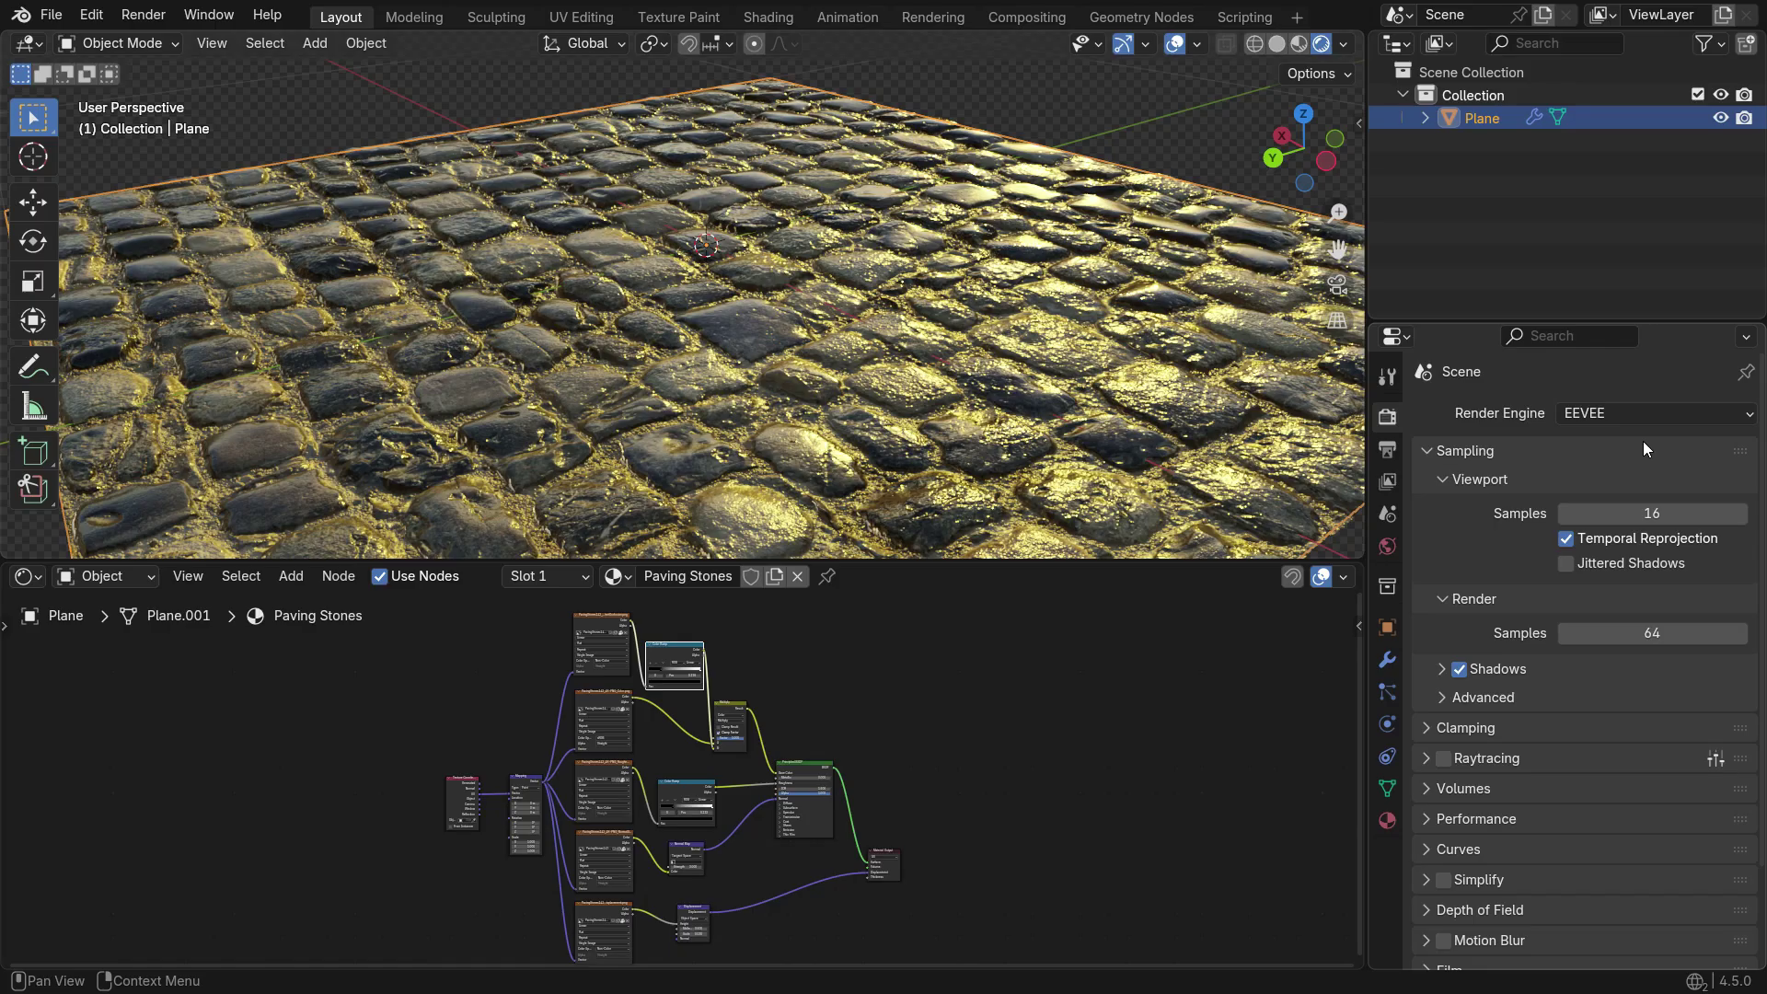
{"action": "left_click", "coordinate": [1443, 759]}
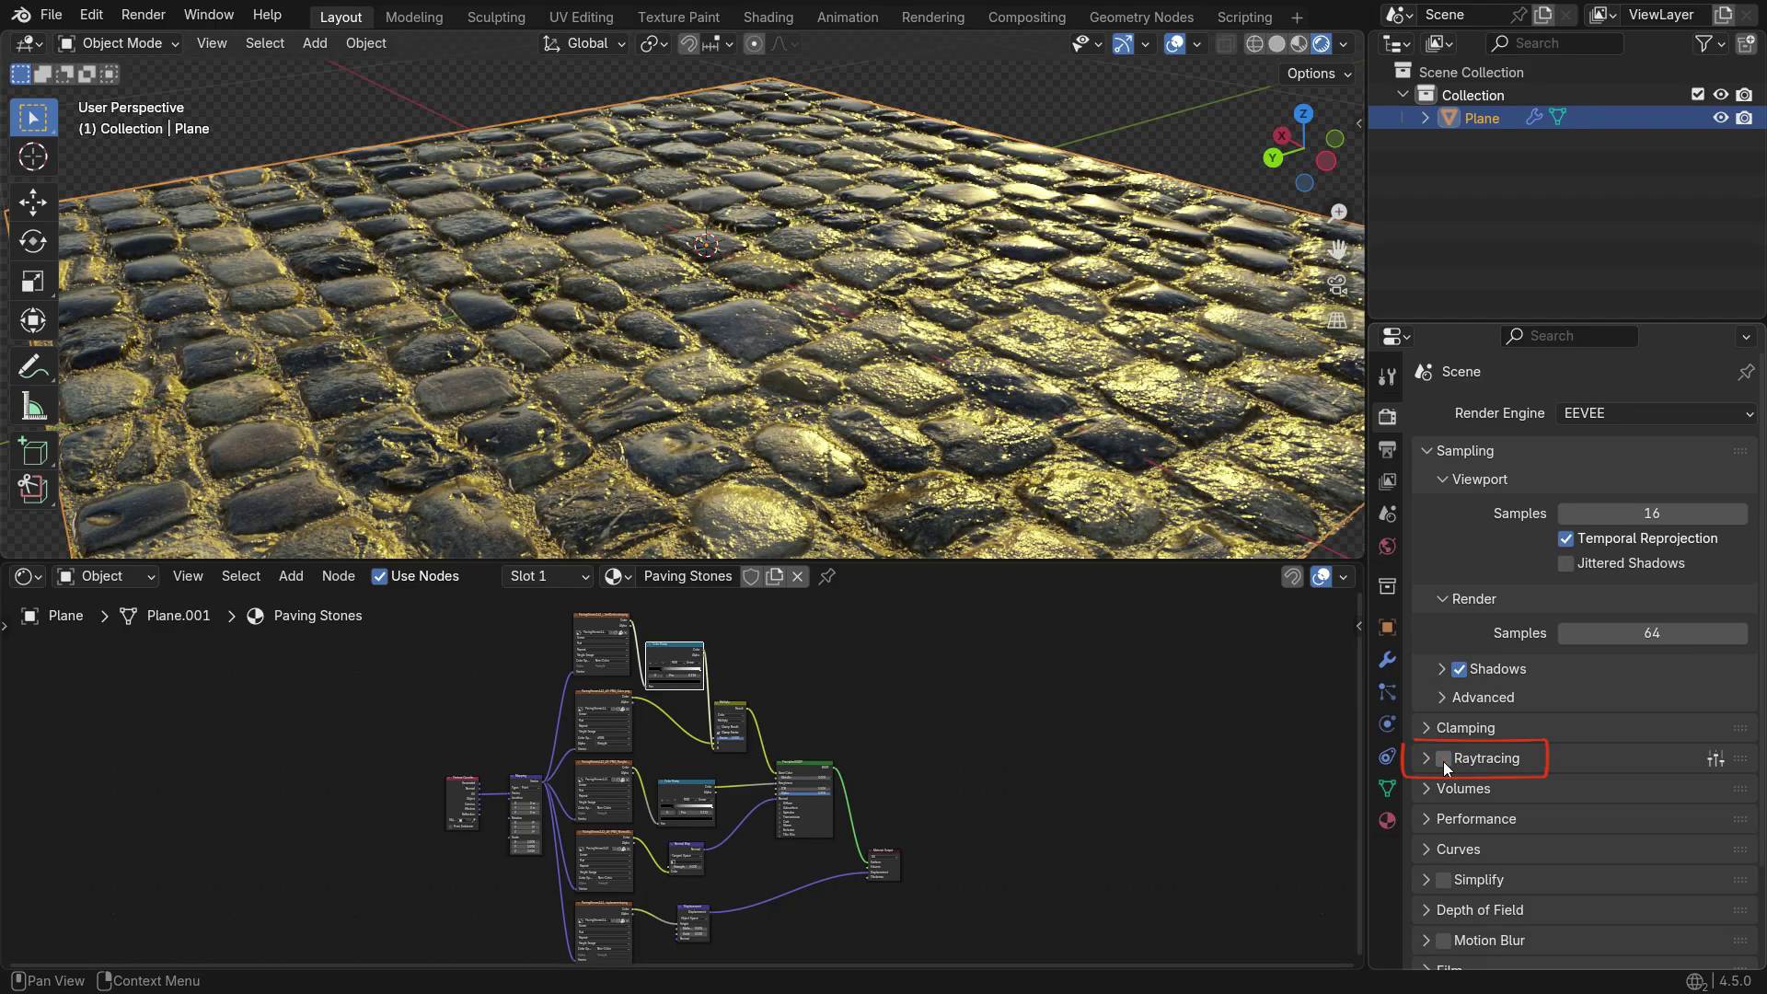
{"action": "middle_click_drag", "start_coordinate": [810, 414], "coordinate": [1121, 398]}
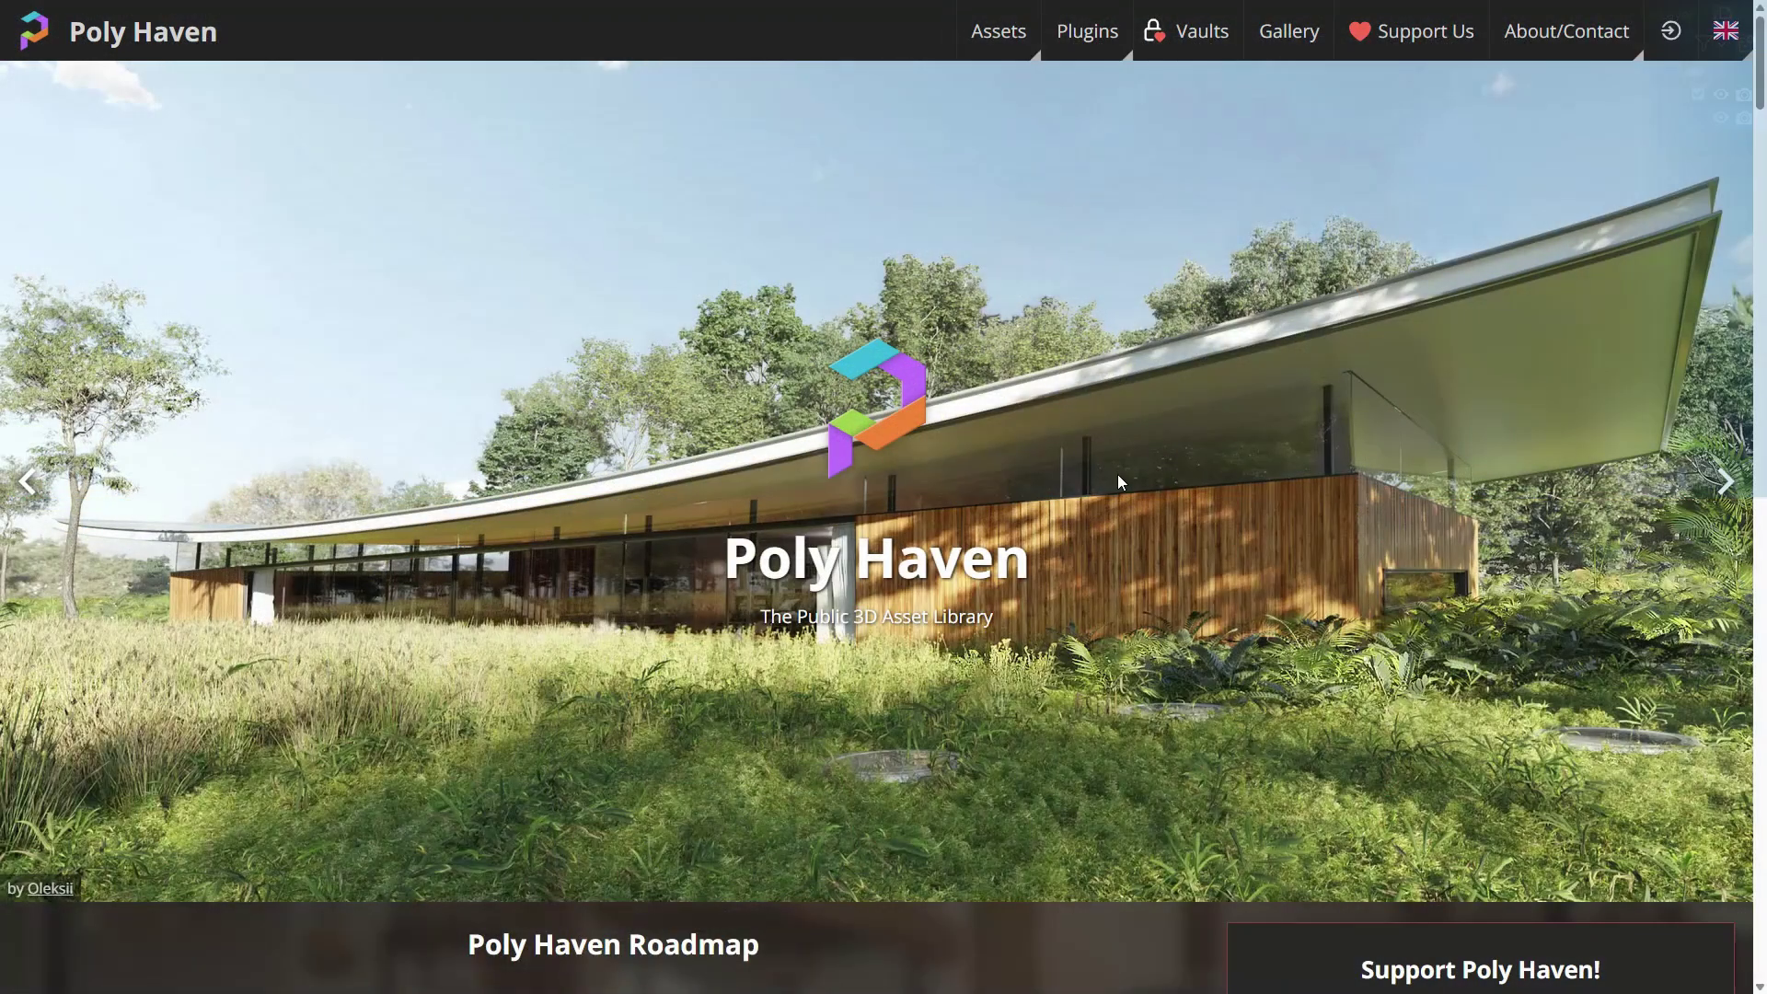
Filter Poly Haven textures to the Metal category and open the Metal Plate 02 page
{"action": "scroll", "coordinate": [1118, 479], "scroll_direction": "down", "scroll_amount": 10}
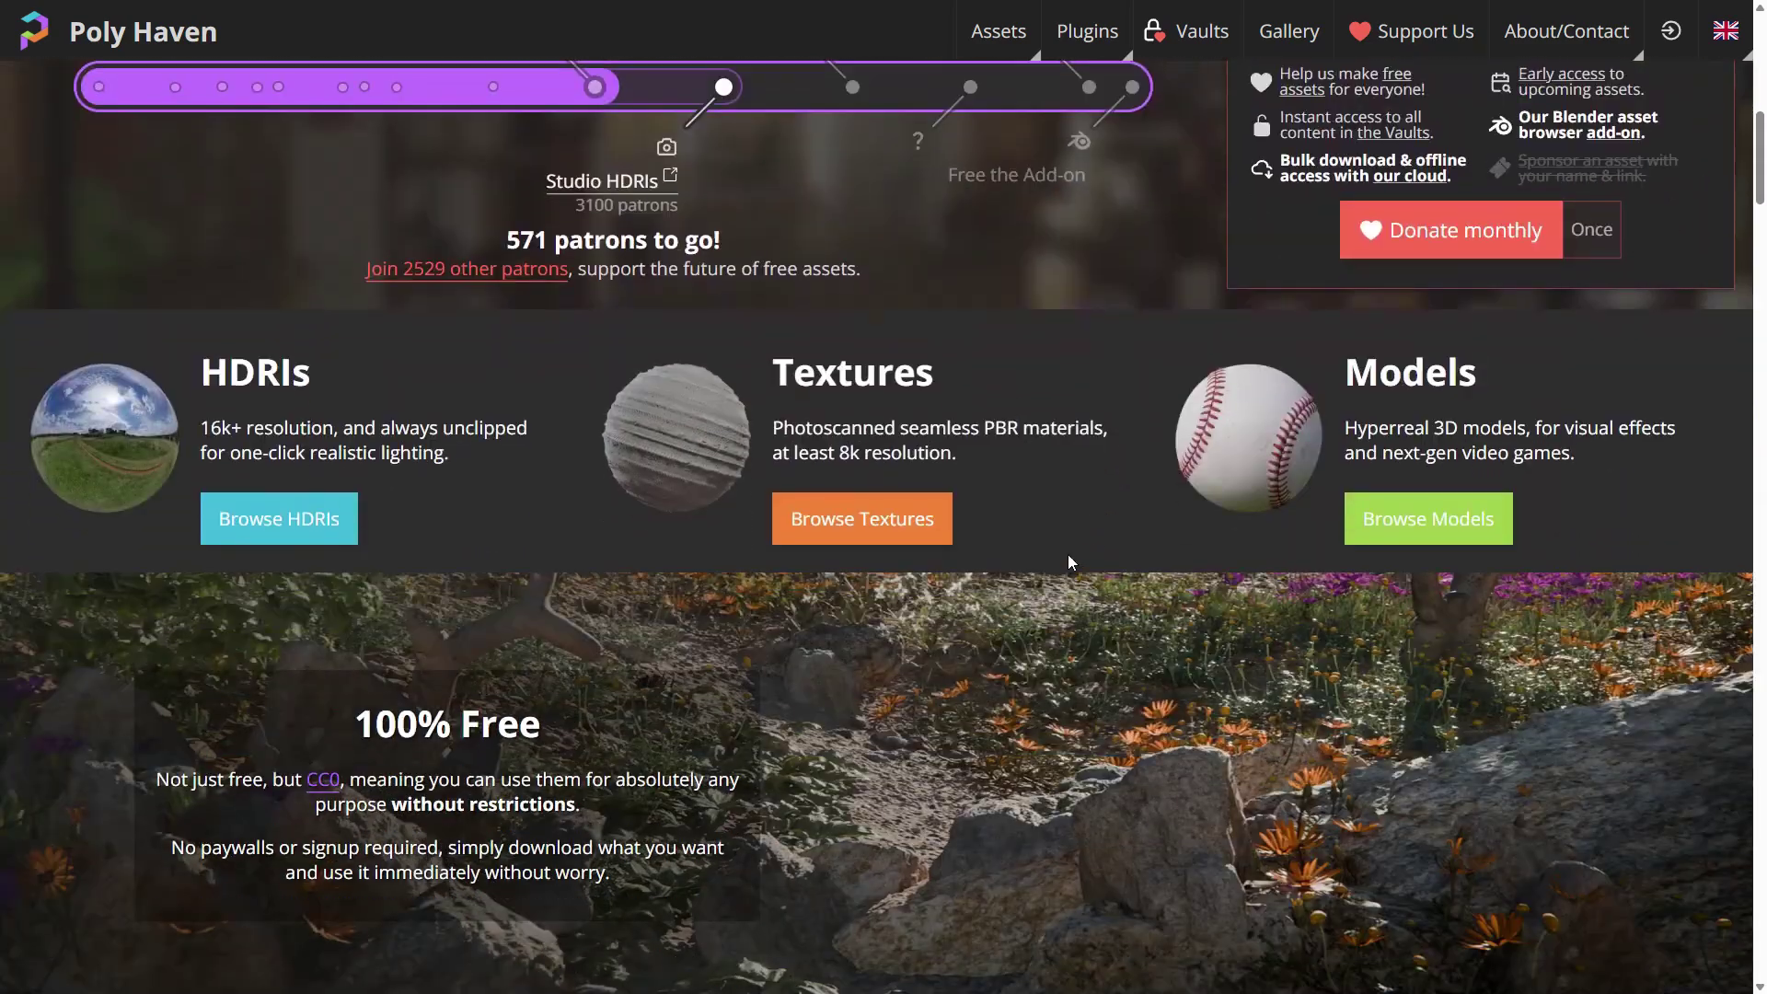
{"action": "left_click", "coordinate": [935, 543]}
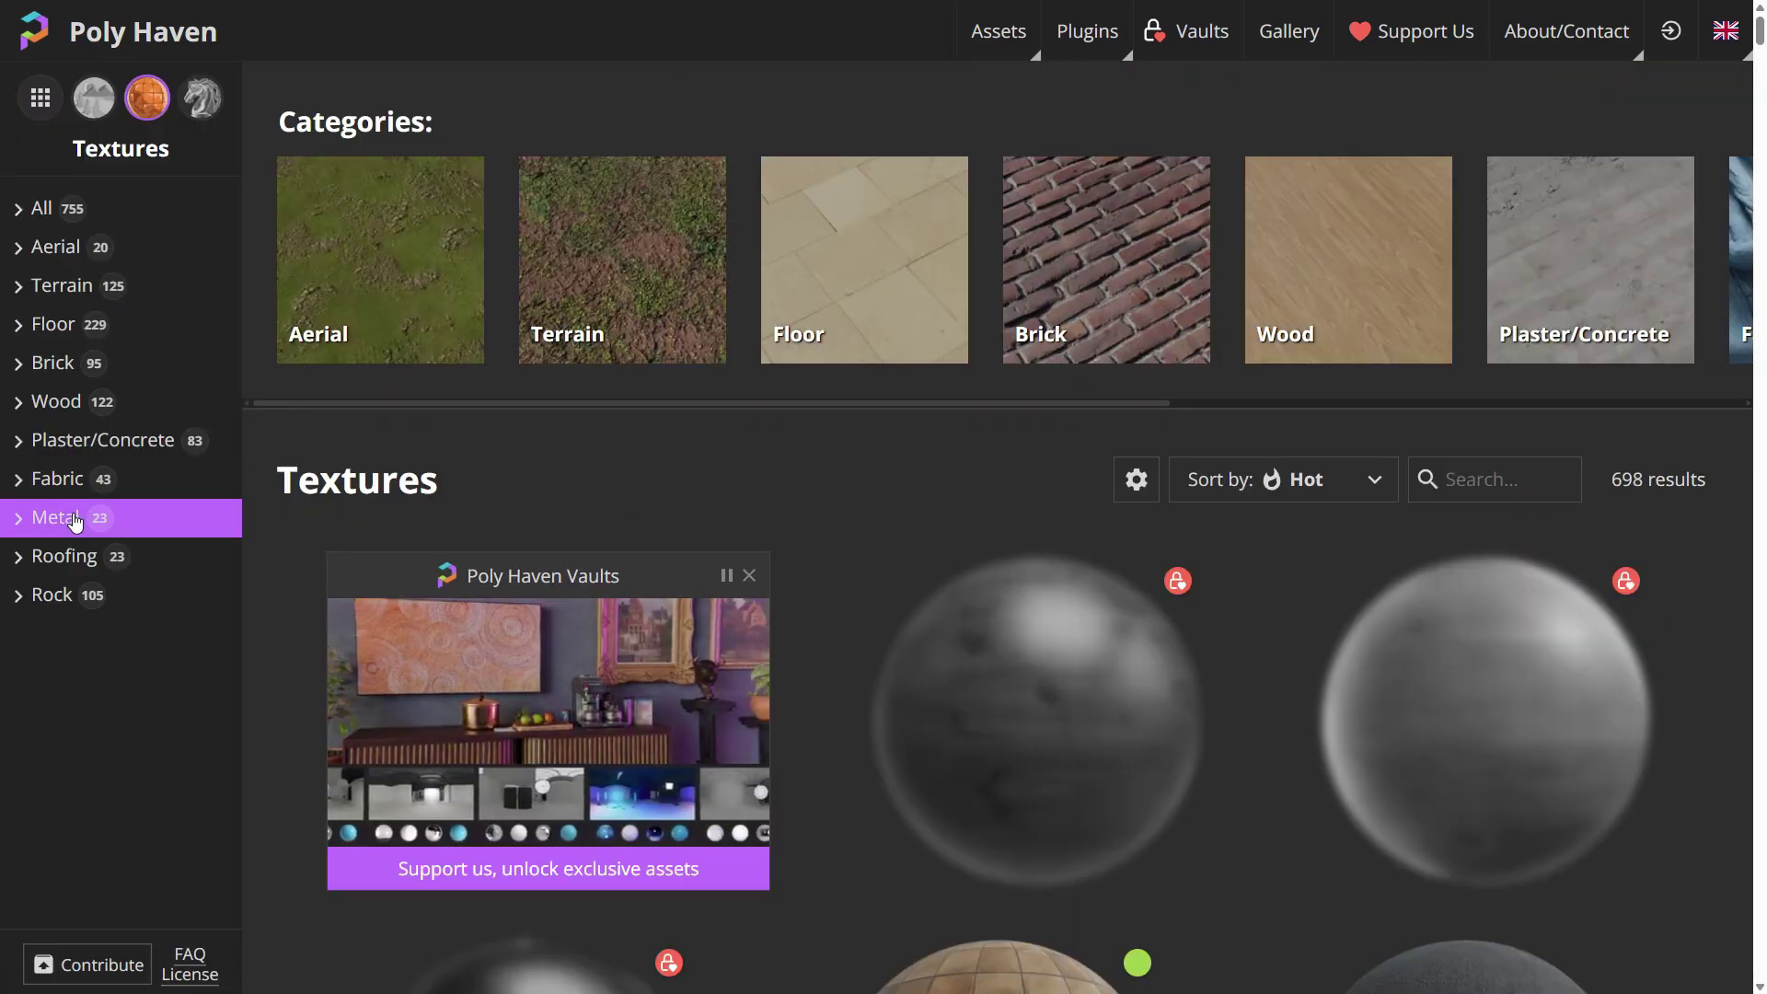
{"action": "left_click", "coordinate": [74, 519]}
{"action": "scroll", "coordinate": [1452, 395], "scroll_direction": "down", "scroll_amount": 3}
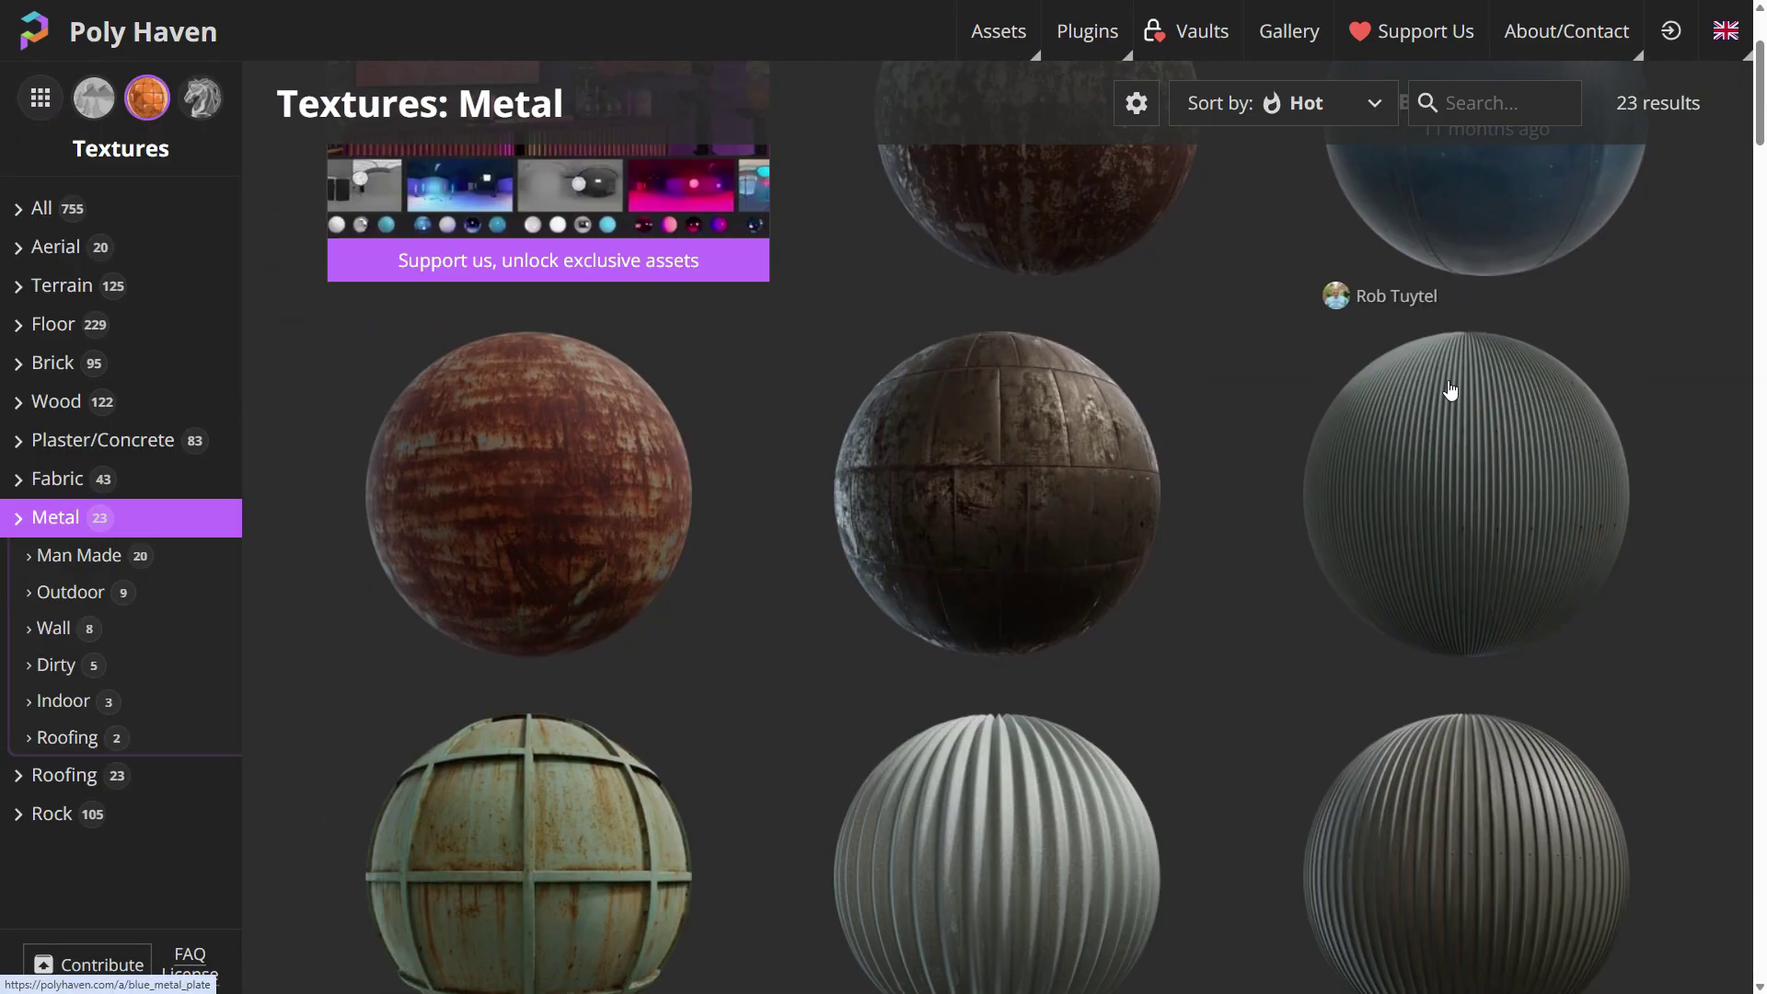
{"action": "left_click", "coordinate": [1131, 424]}
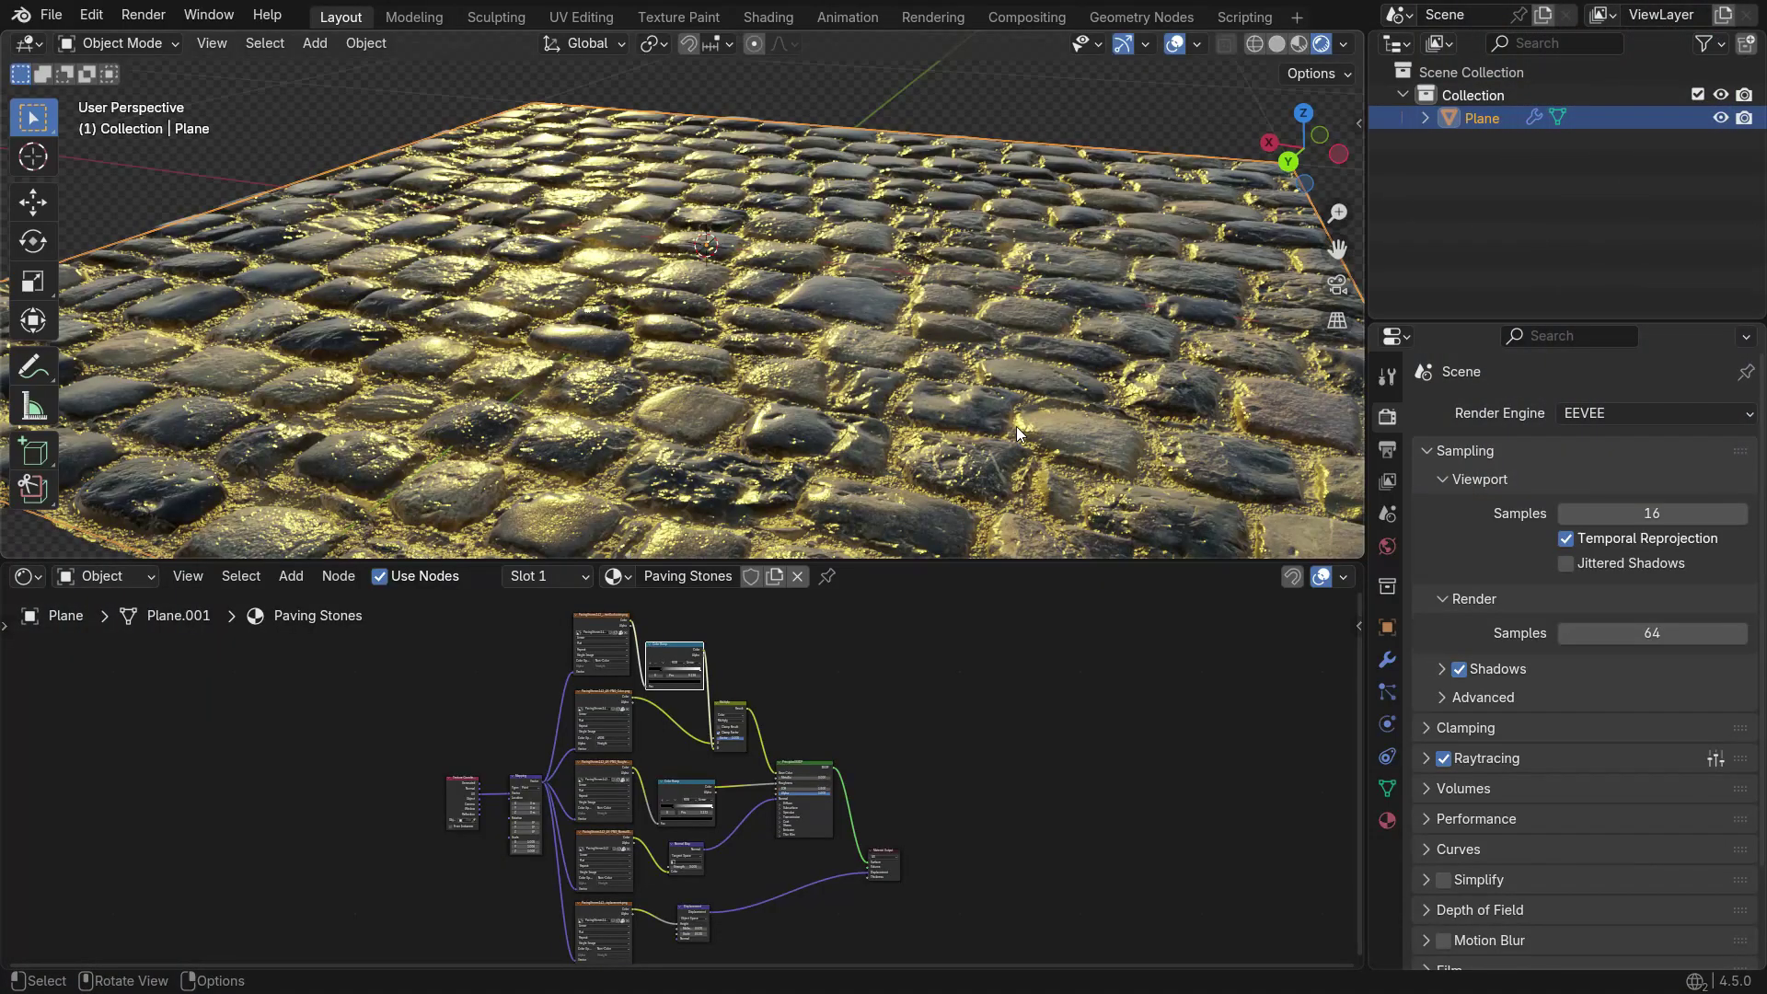
Enable the Node Wrangler add-on in Preferences, found by searching 'node w', then close Preferences
{"action": "left_click", "coordinate": [98, 19]}
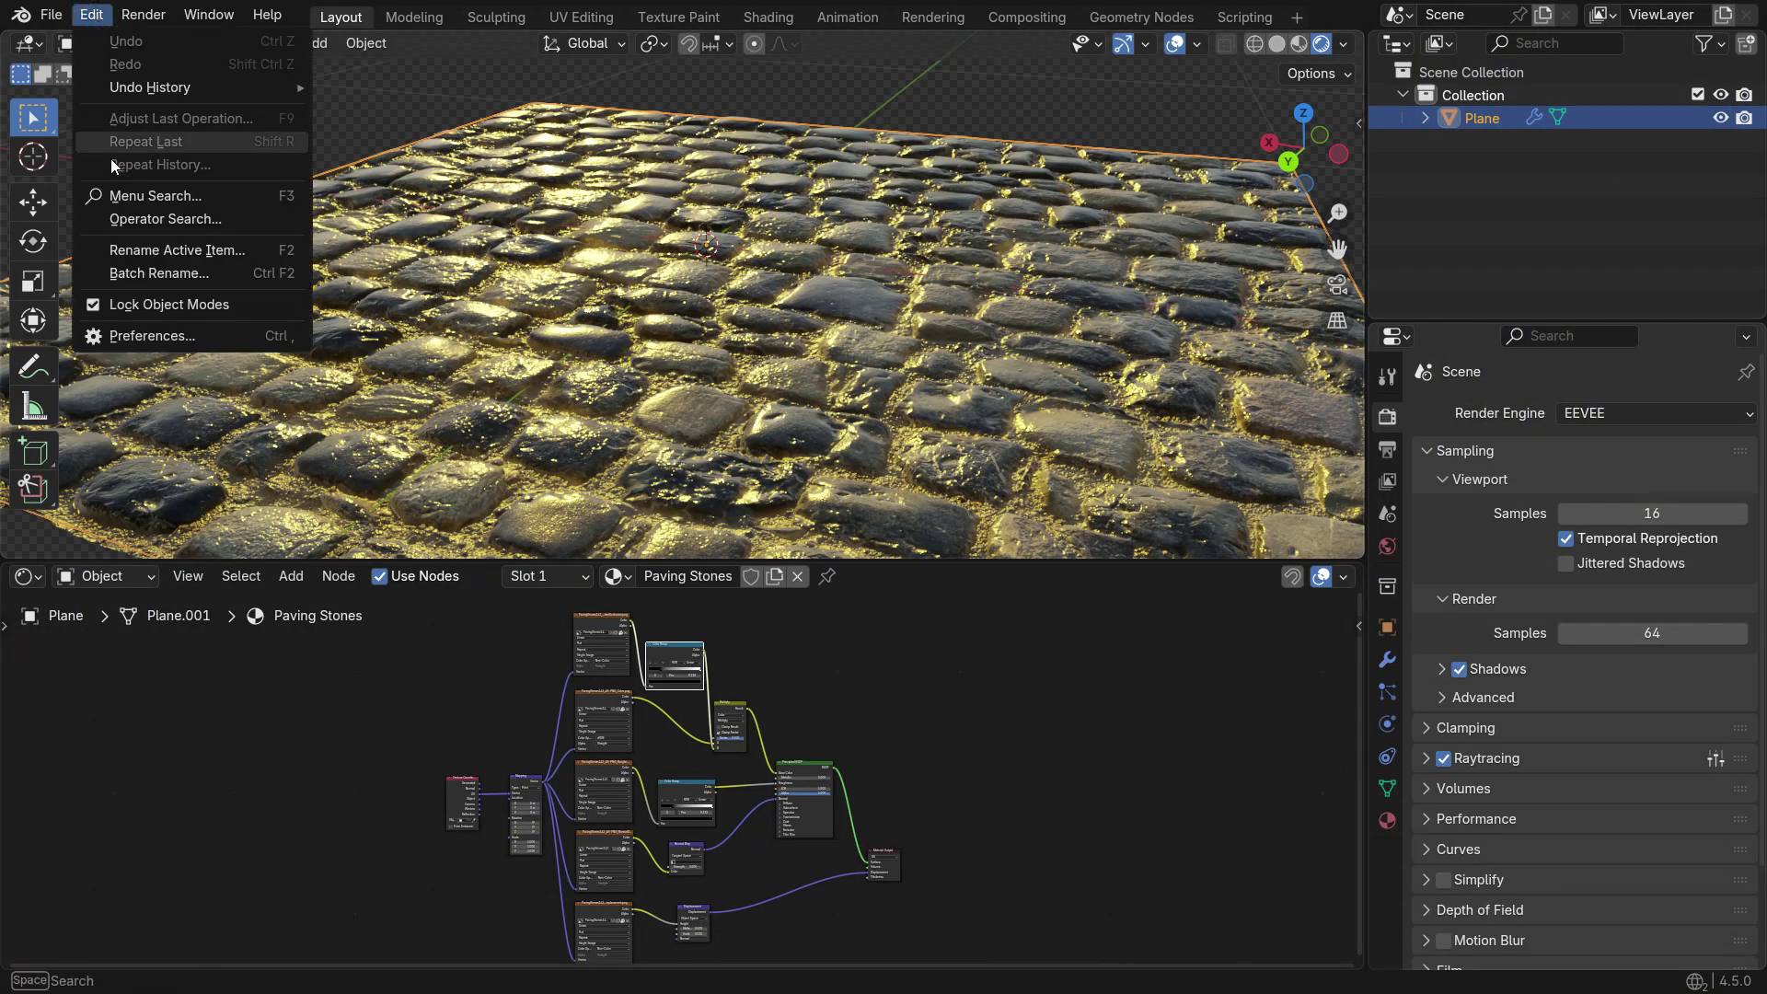
{"action": "left_click", "coordinate": [129, 337]}
{"action": "left_click", "coordinate": [97, 246]}
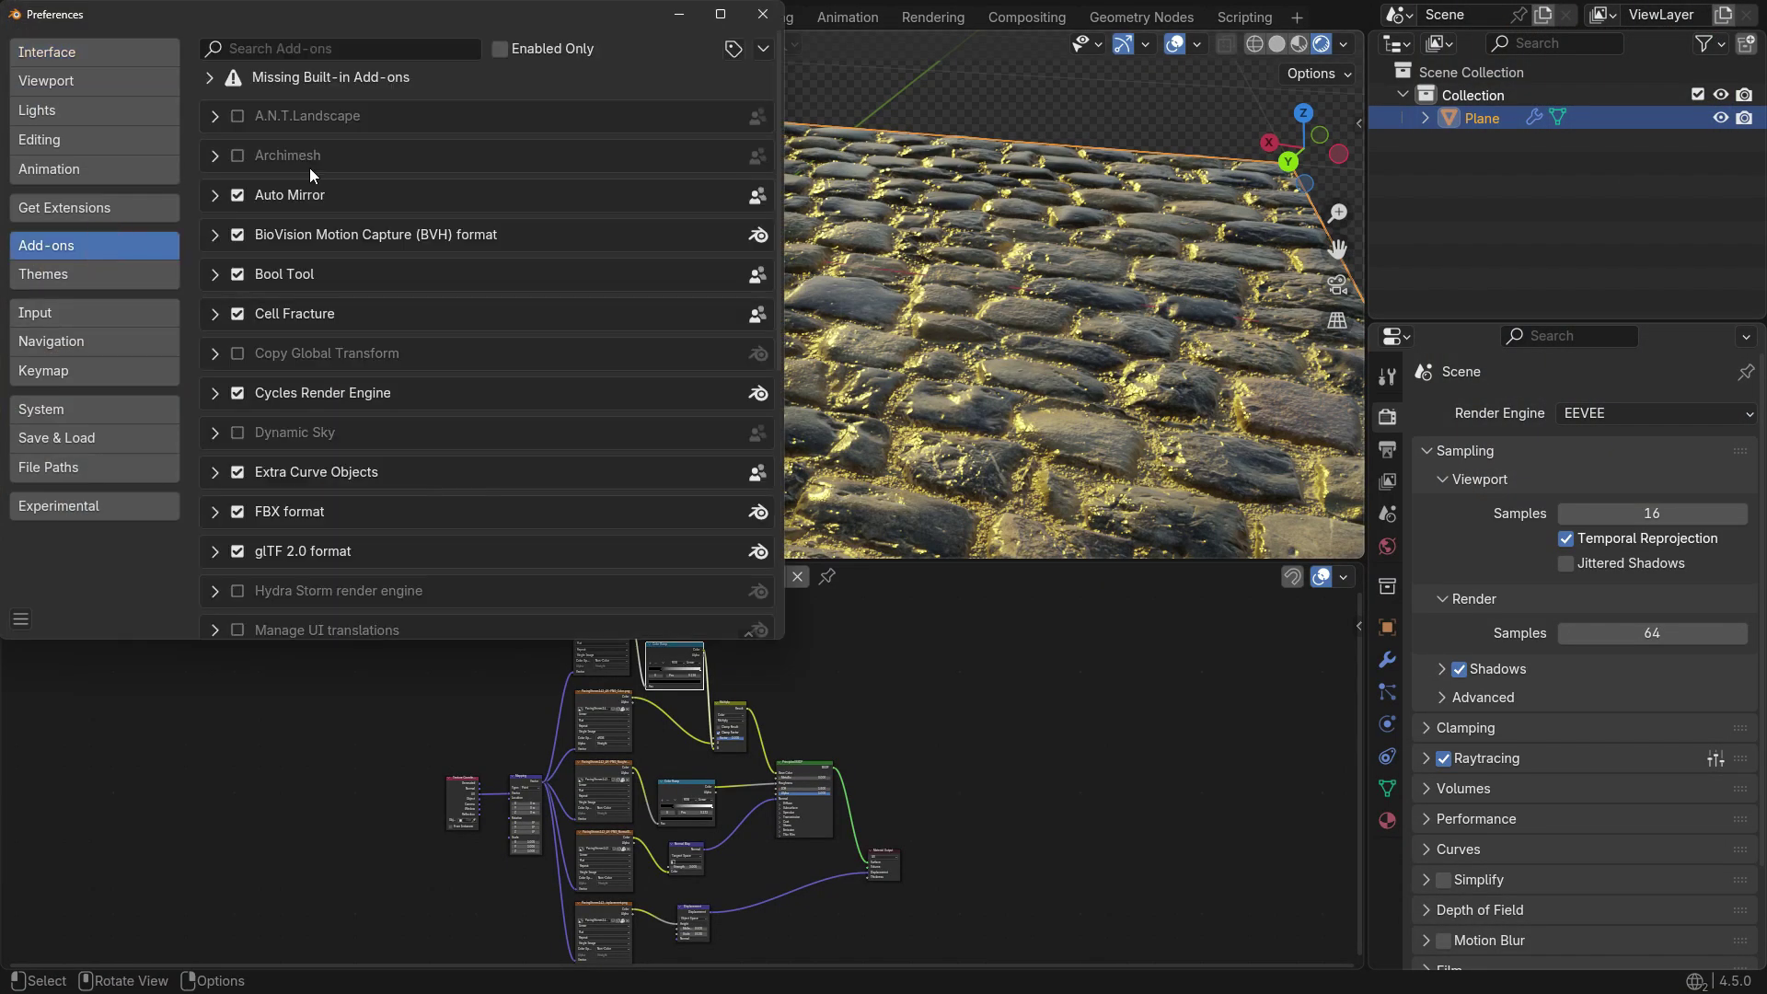
{"action": "left_click", "coordinate": [364, 52]}
{"action": "type", "text": "node wra"}
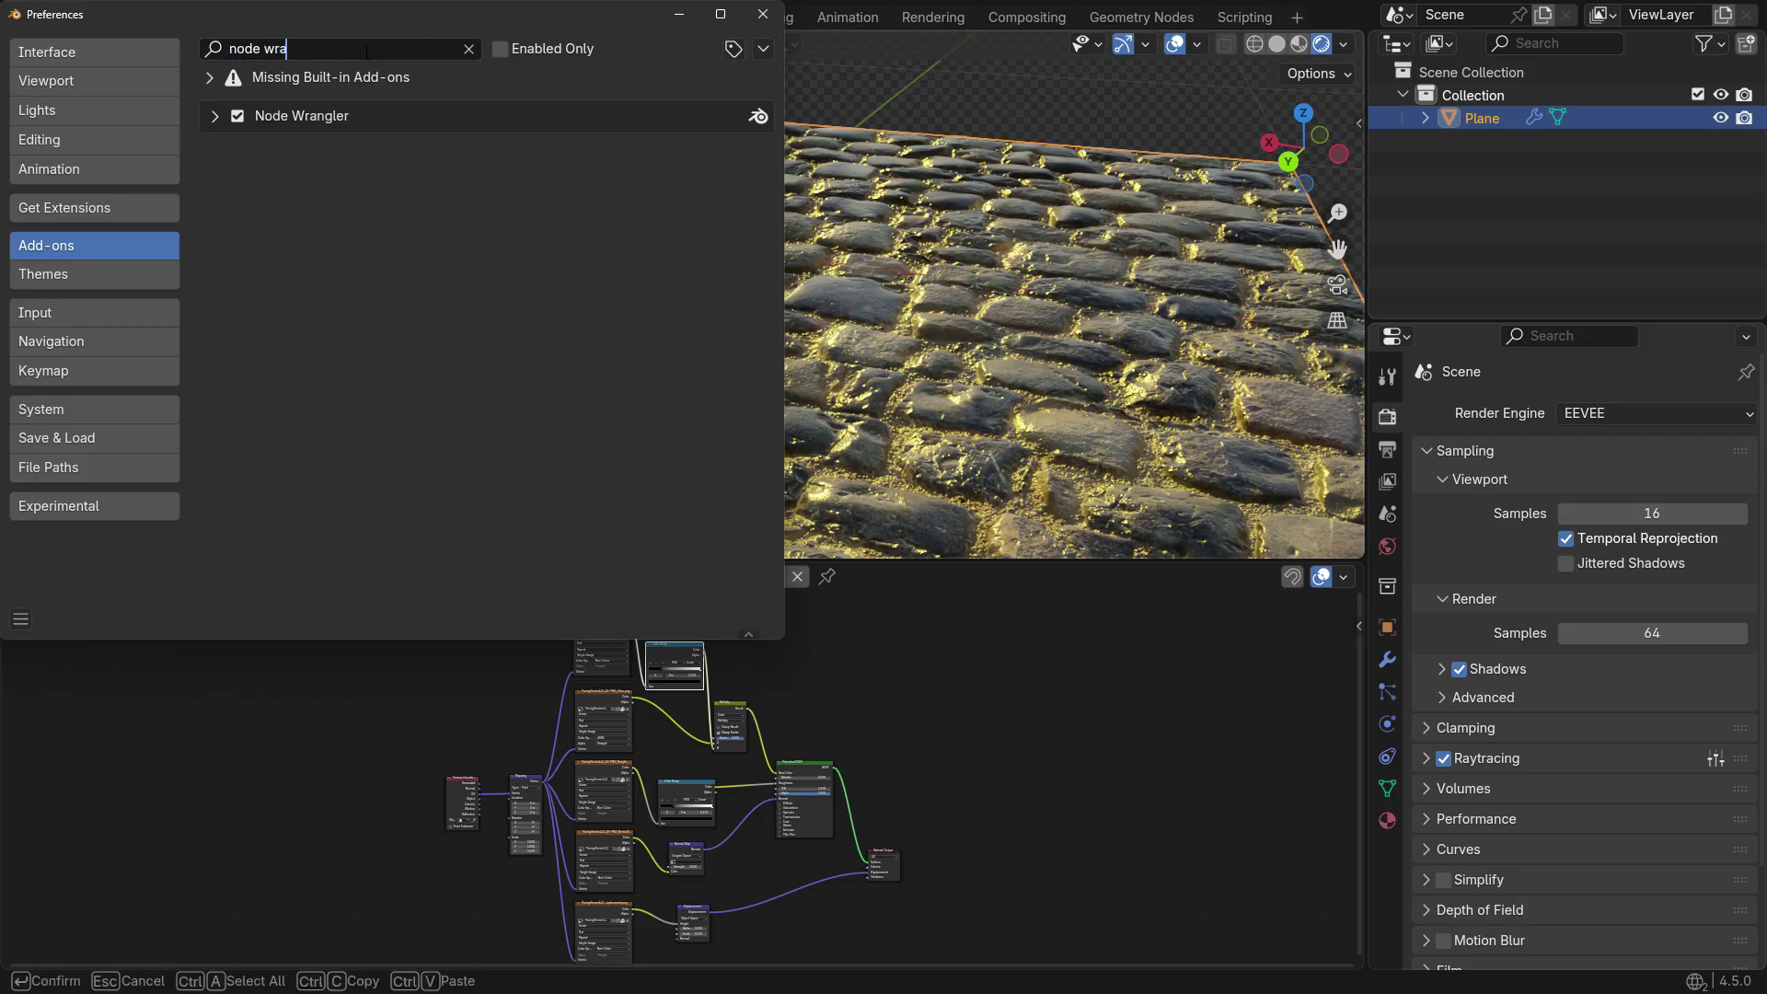
{"action": "left_click", "coordinate": [237, 116]}
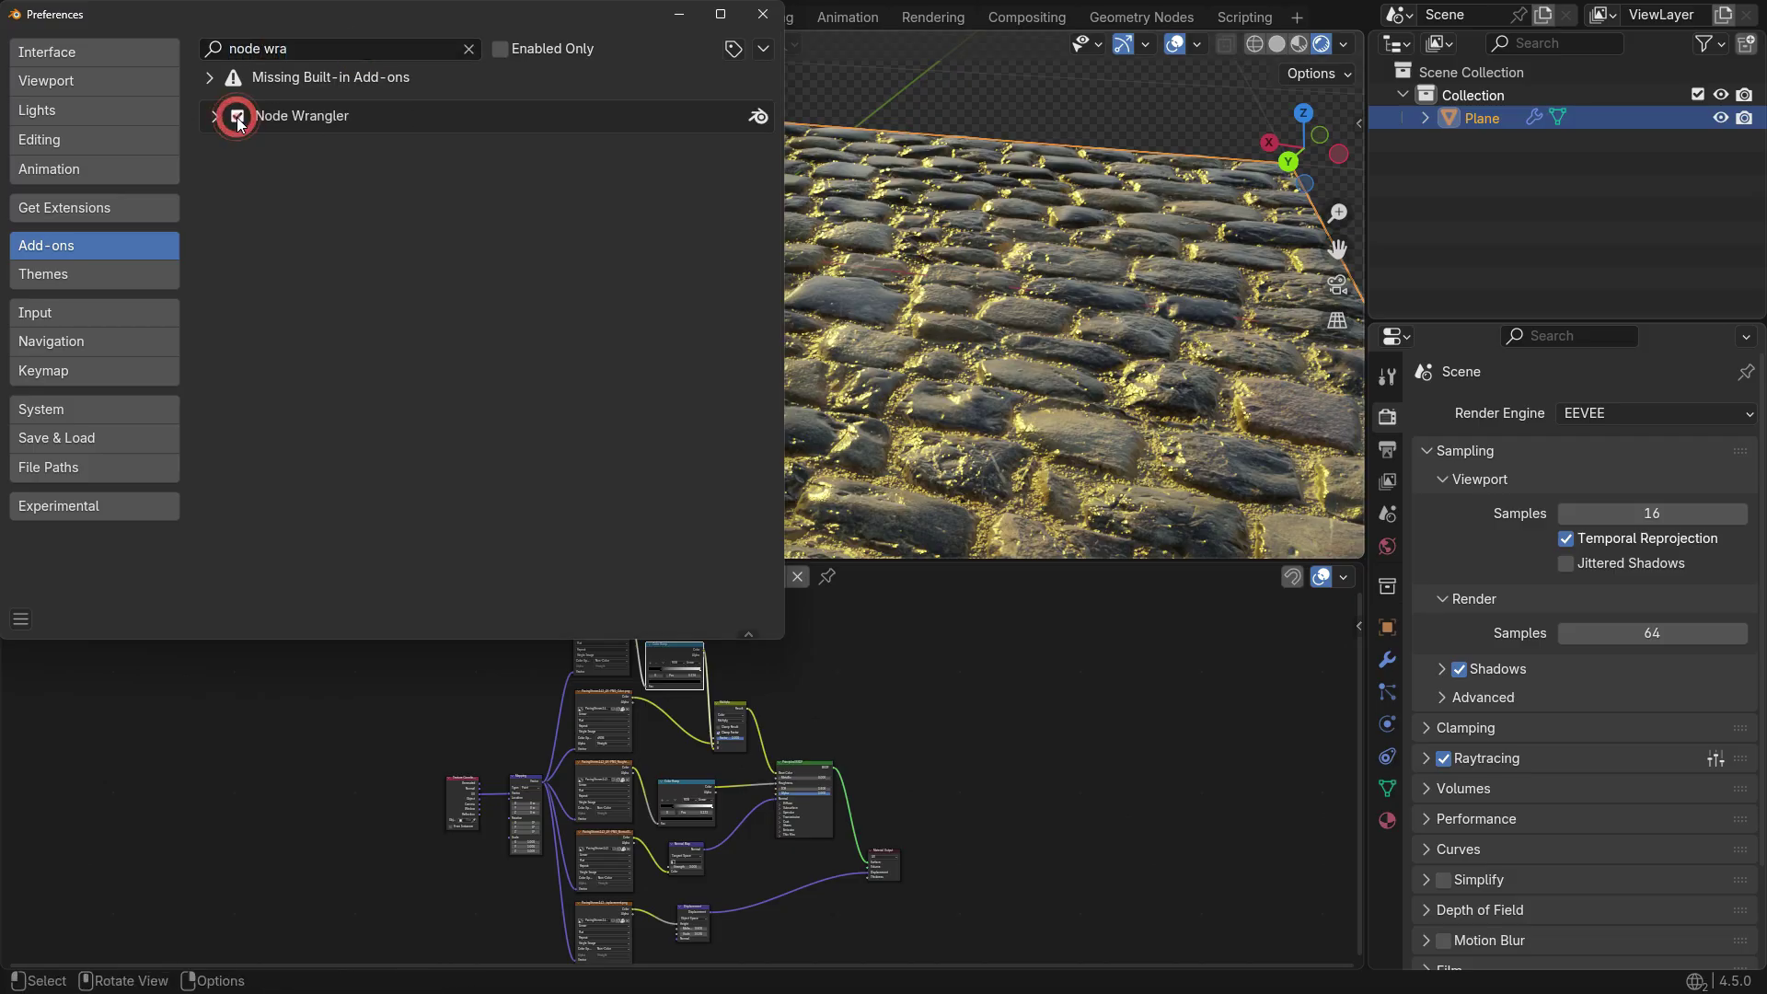
{"action": "left_click", "coordinate": [762, 14]}
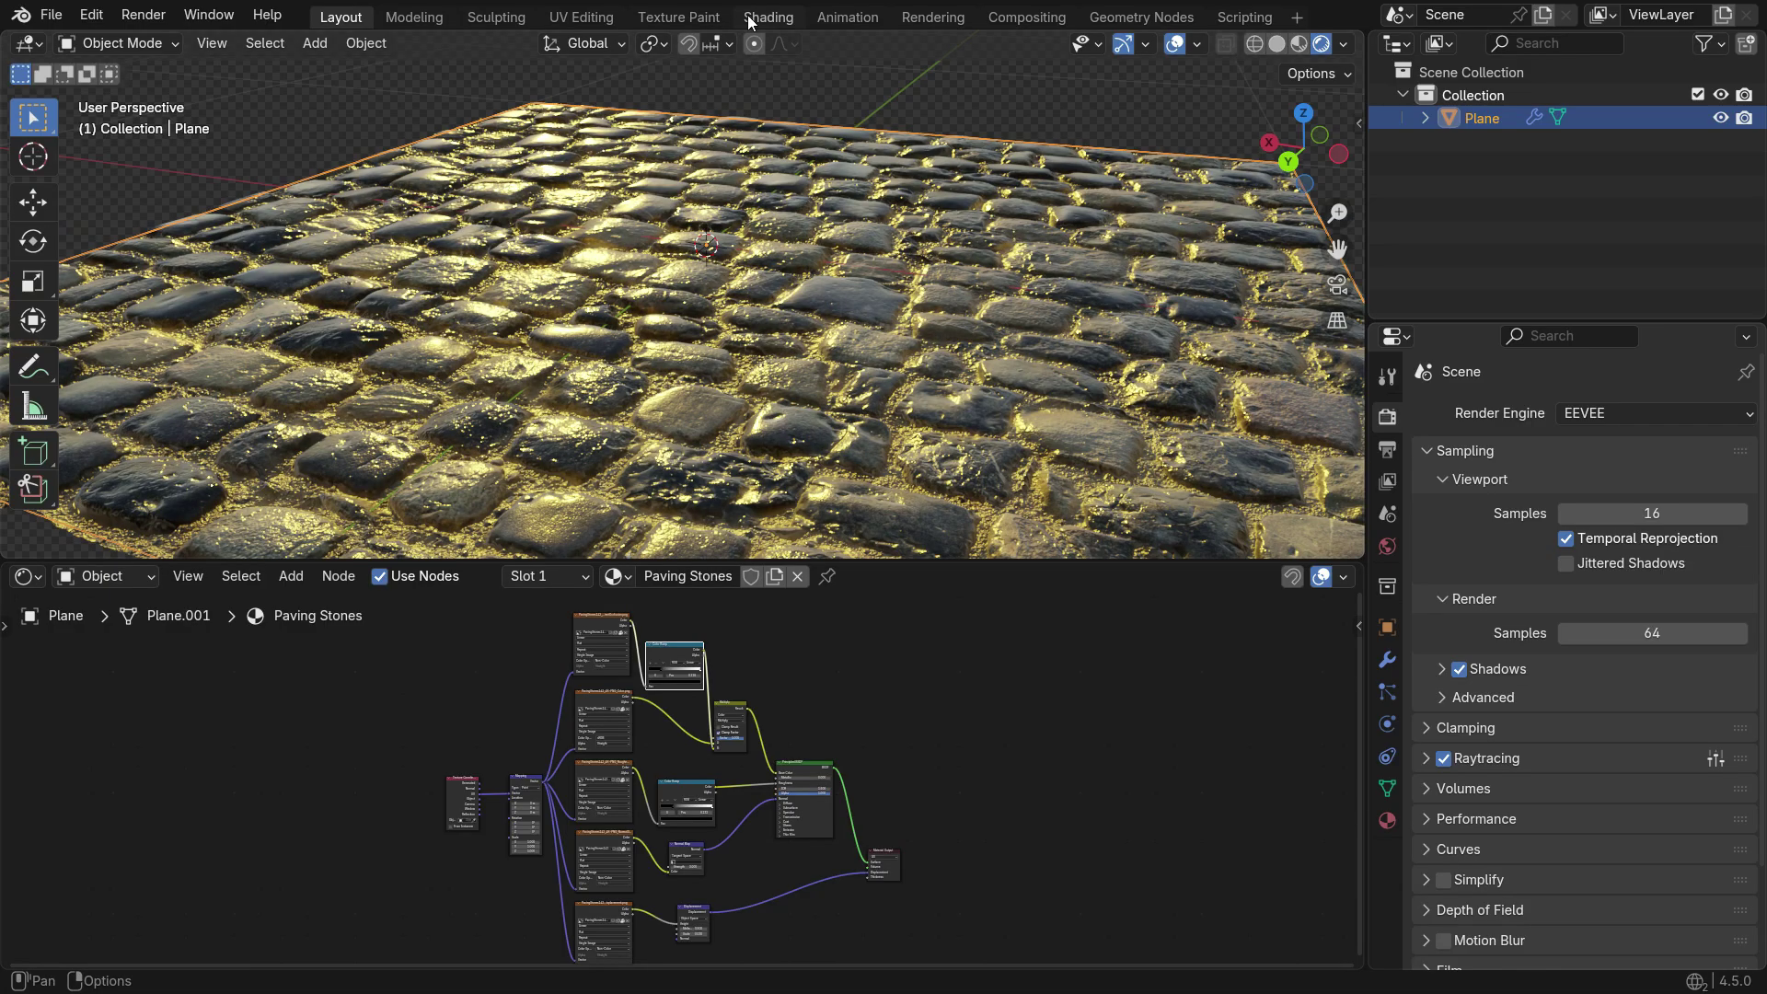
Unlink the Paving Stones material from the plane and create a new default Material
{"action": "left_click", "coordinate": [797, 576]}
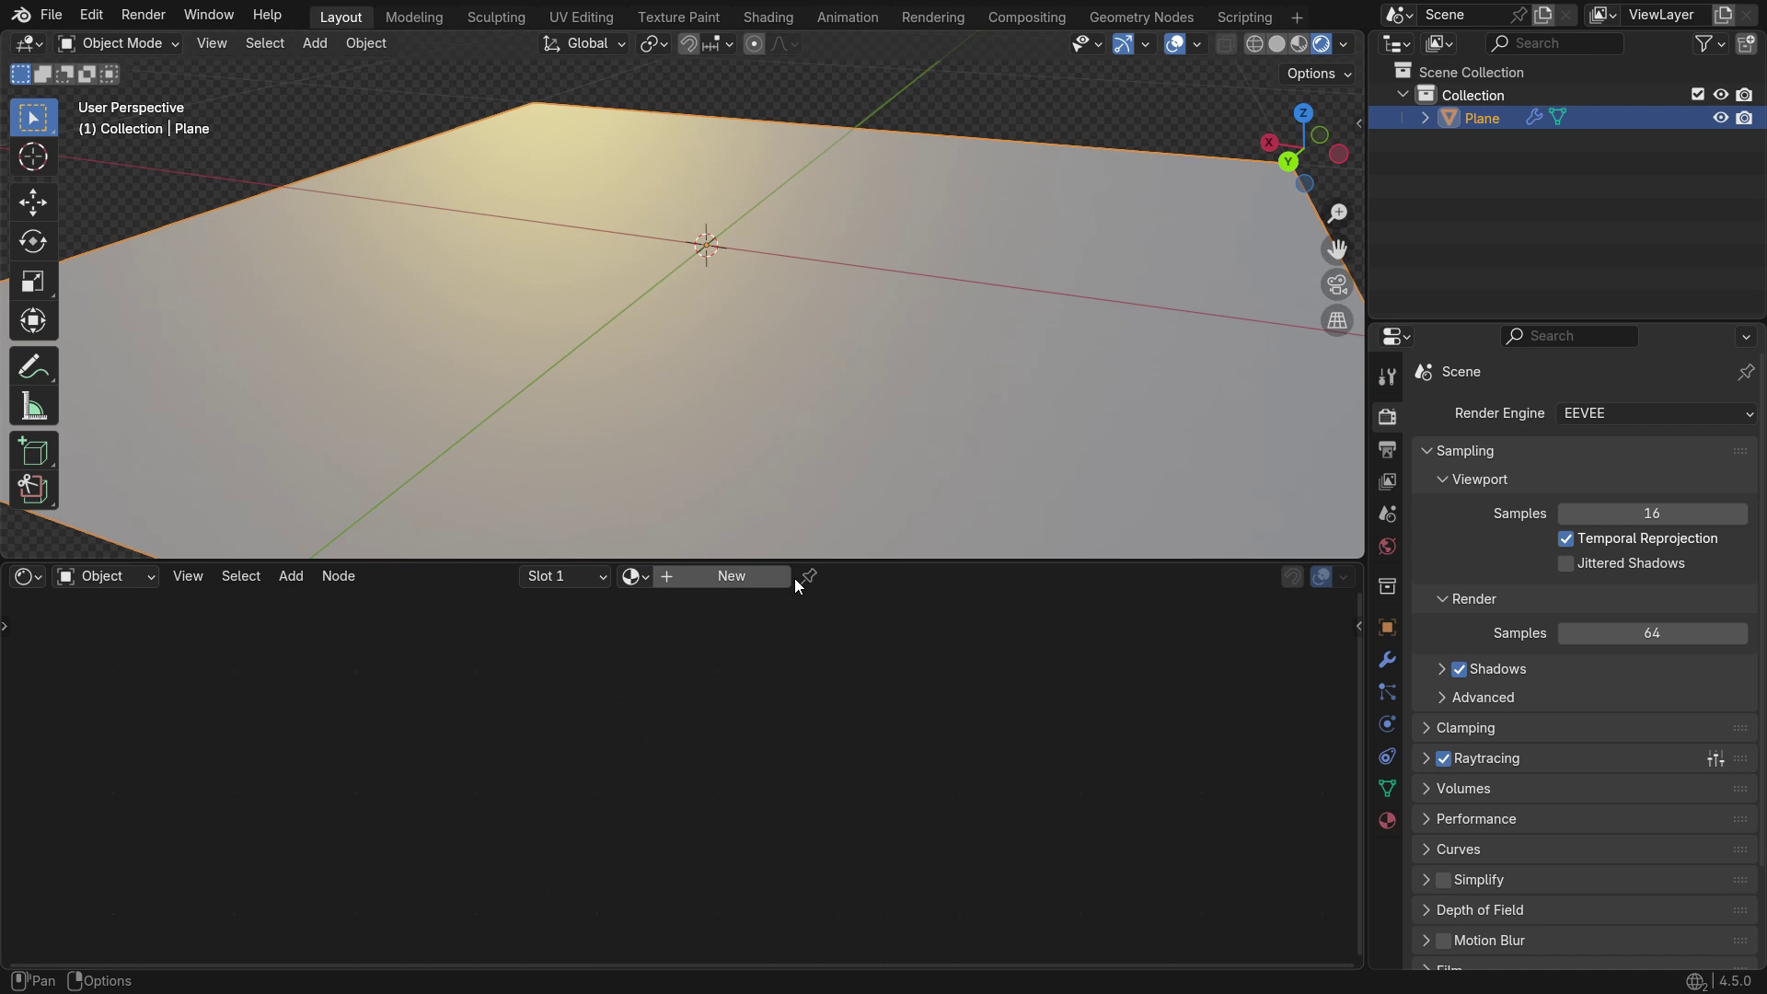
{"action": "left_click", "coordinate": [633, 577]}
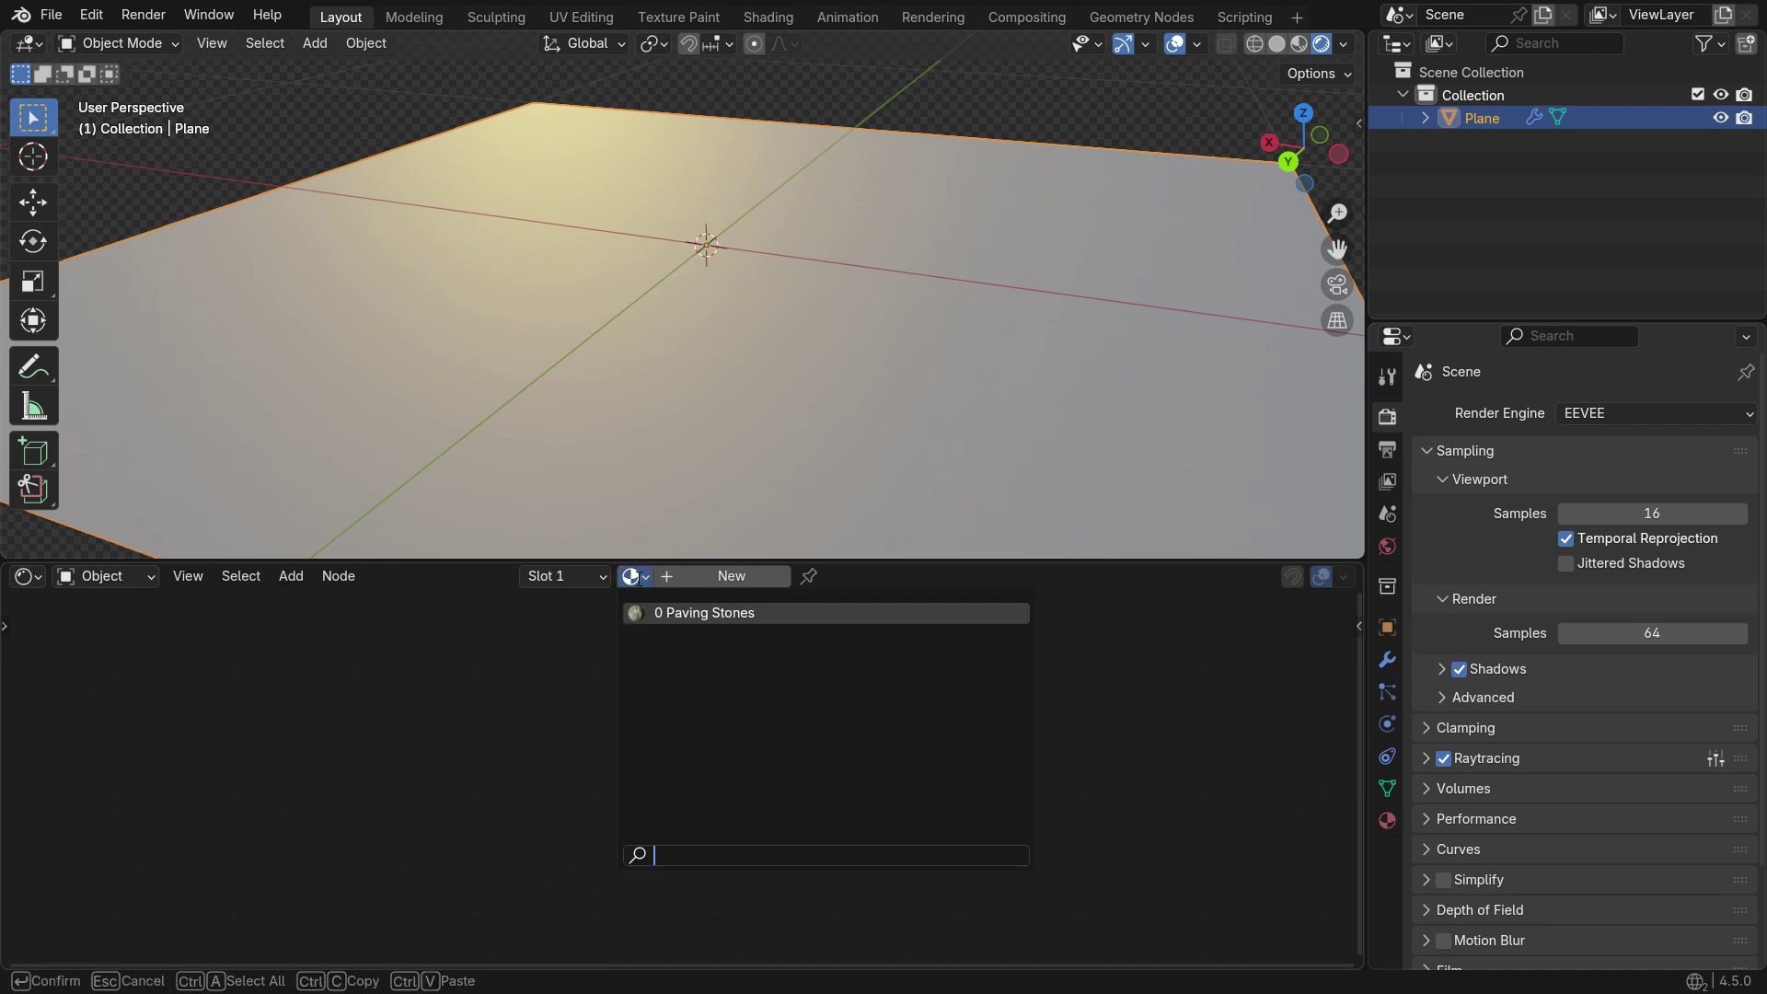
{"action": "left_click", "coordinate": [748, 613]}
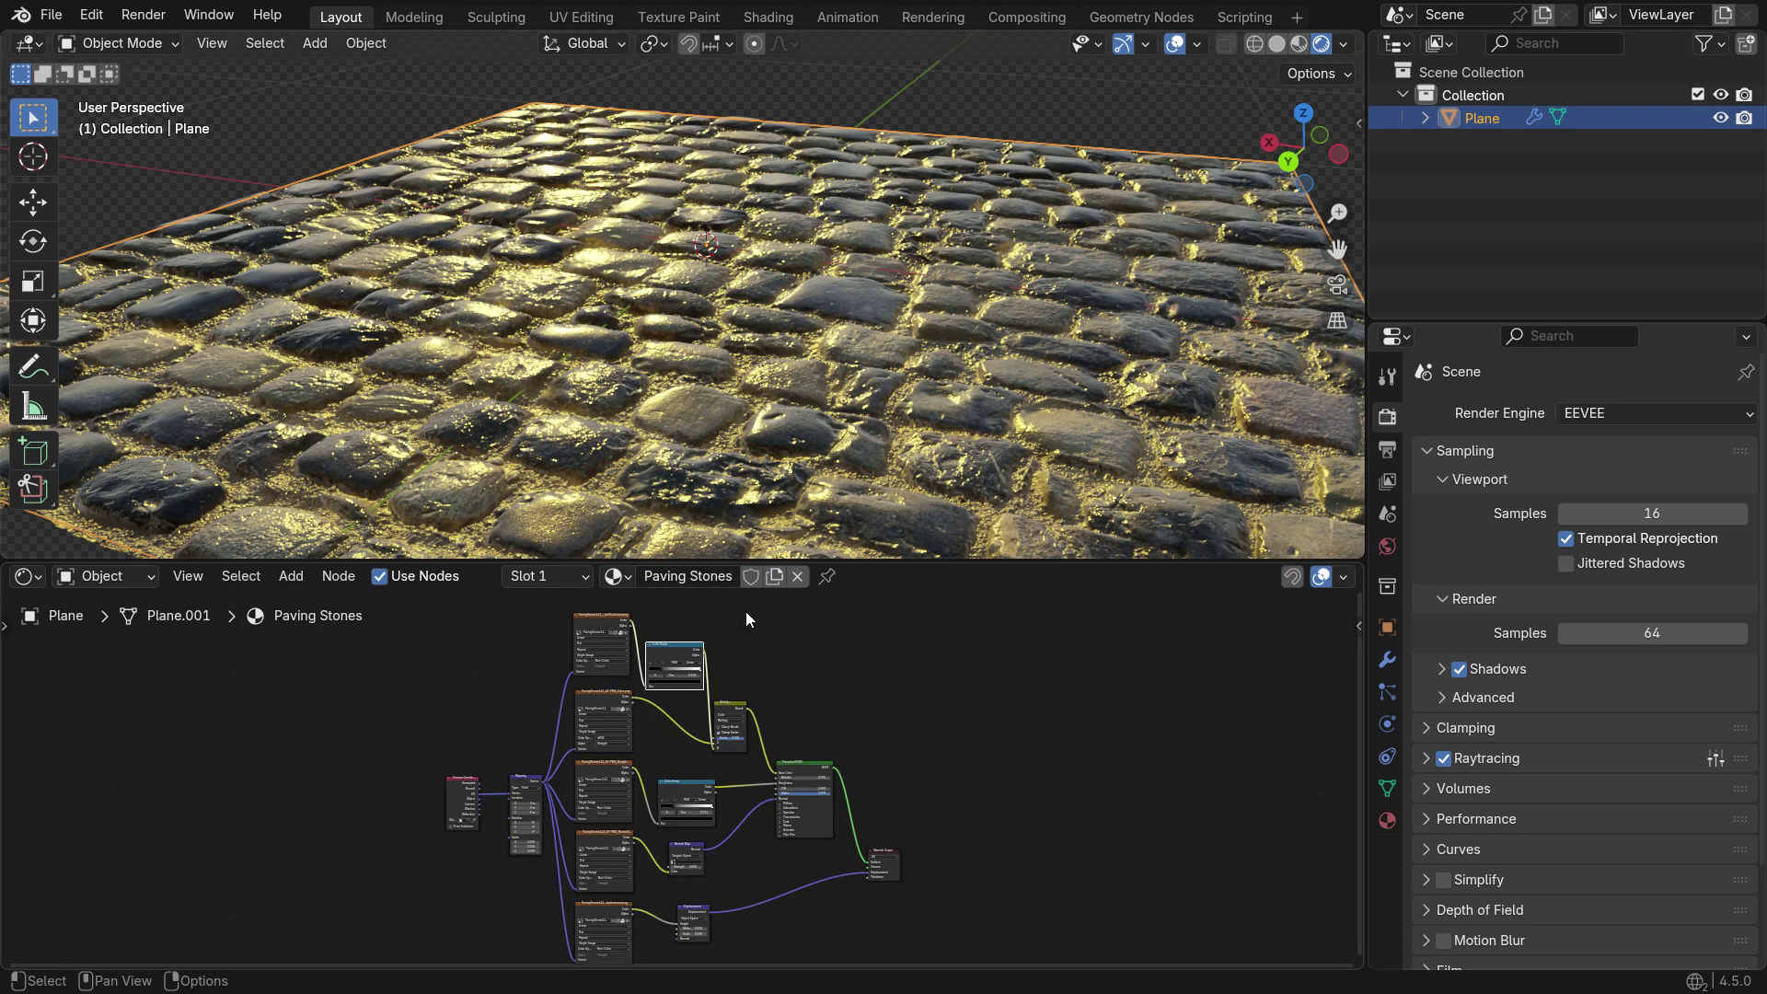
{"action": "left_click", "coordinate": [797, 576]}
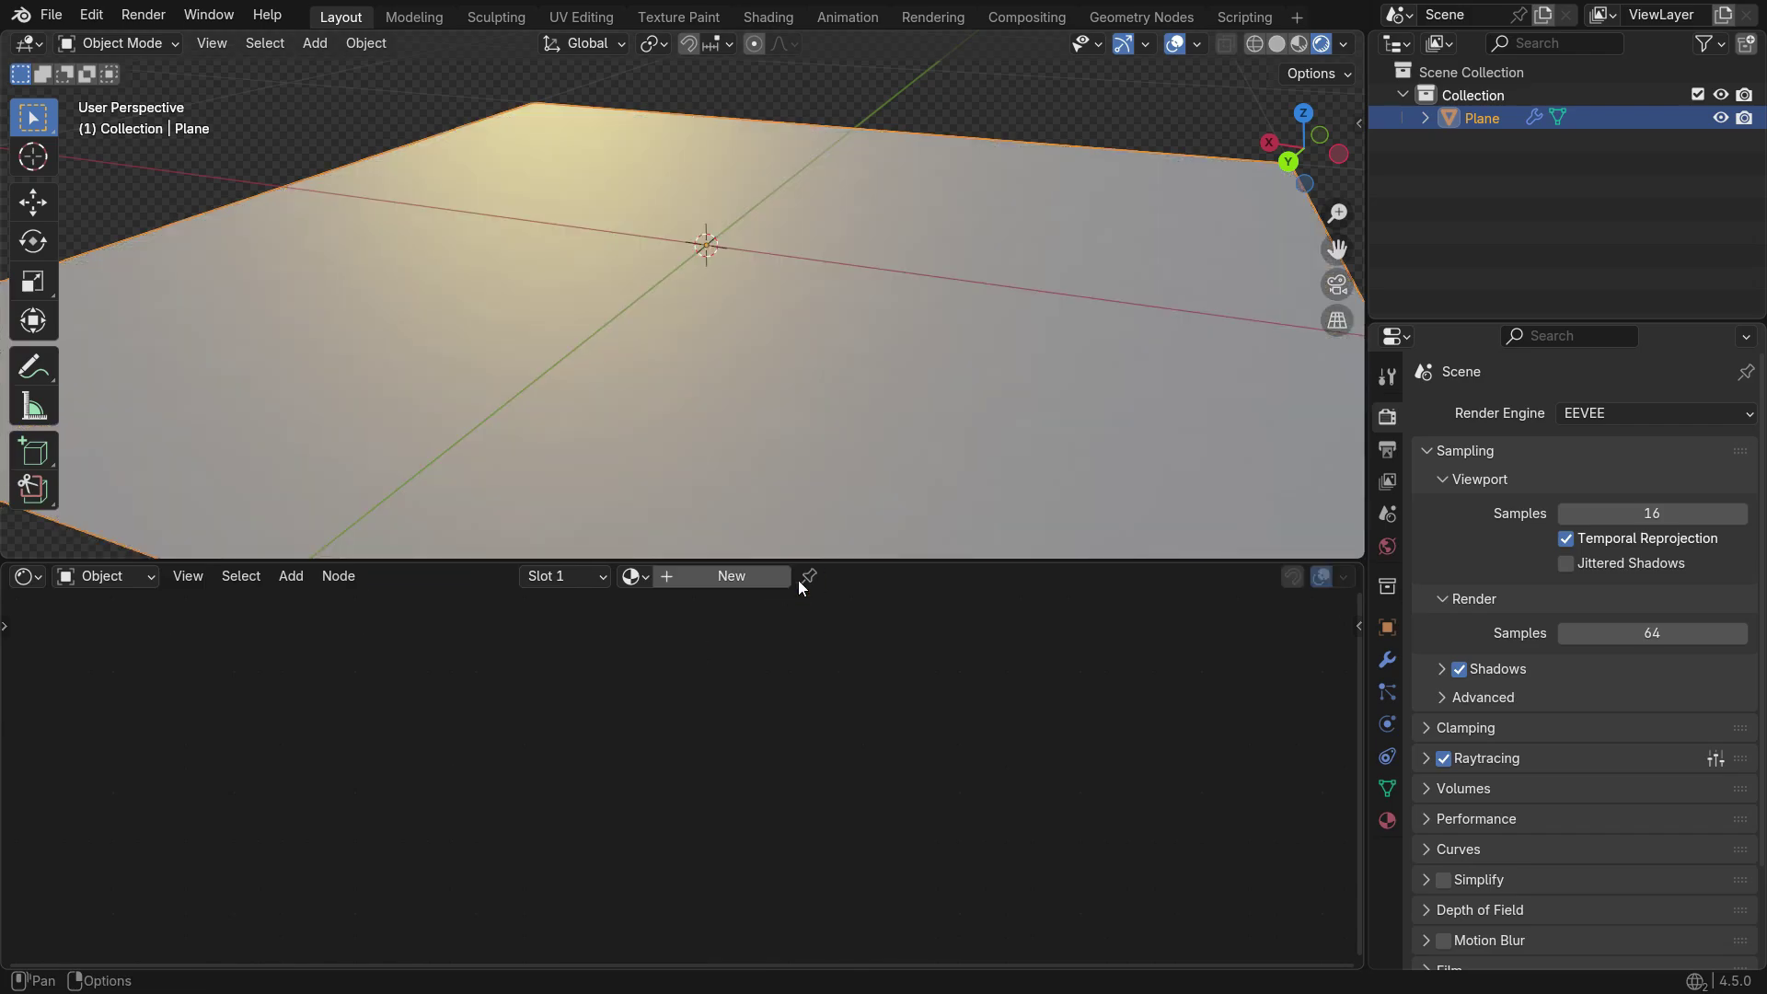
{"action": "left_click", "coordinate": [727, 576]}
{"action": "scroll", "coordinate": [618, 794], "scroll_direction": "up", "scroll_amount": 5}
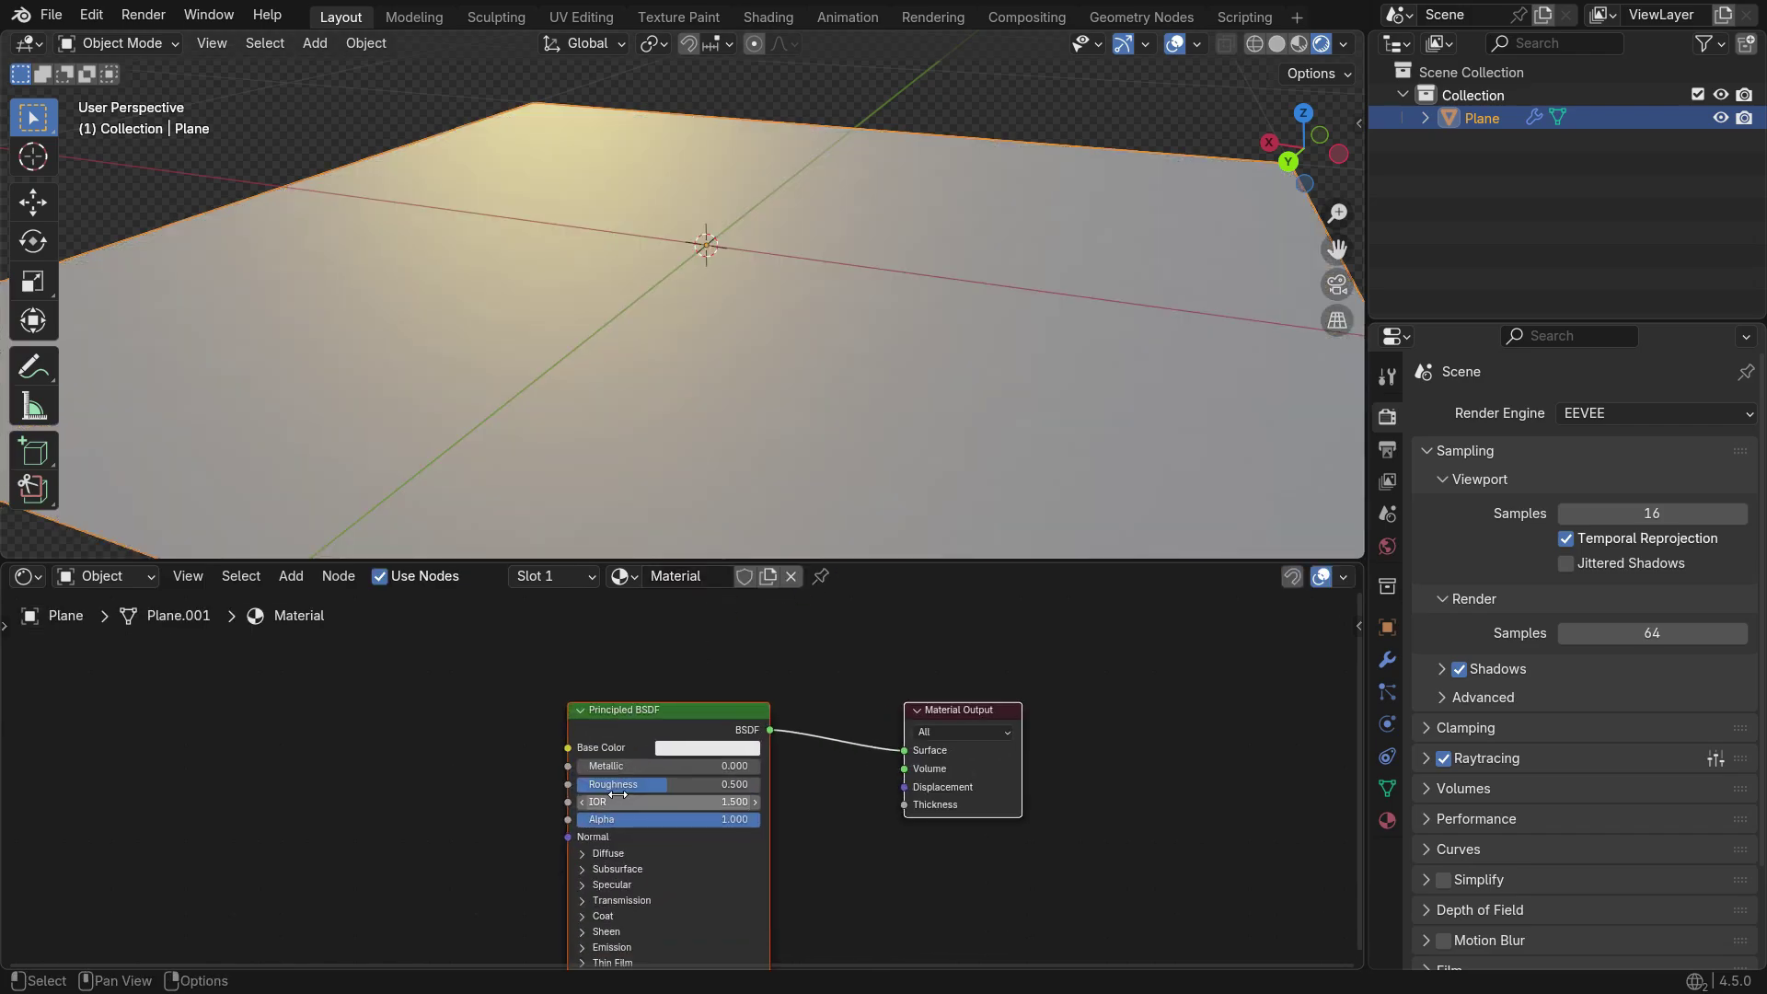
{"action": "middle_click_drag", "start_coordinate": [618, 794], "coordinate": [620, 798]}
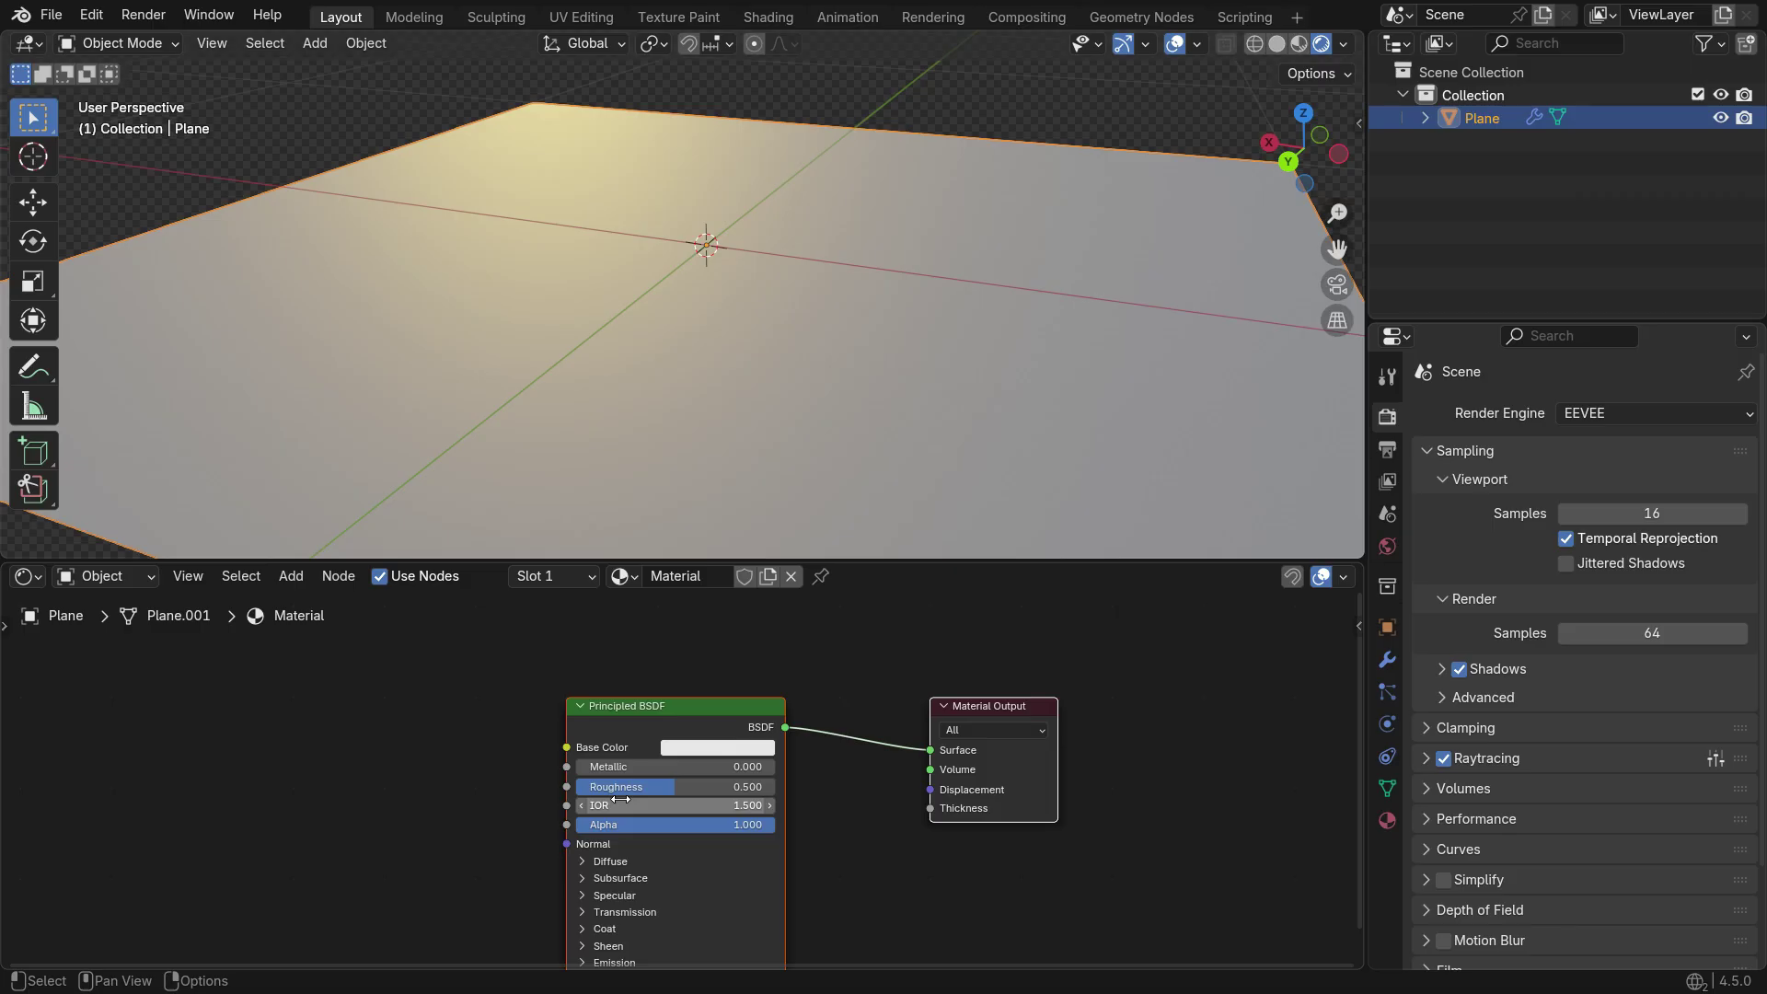
{"action": "middle_click_drag", "start_coordinate": [621, 799], "coordinate": [665, 769]}
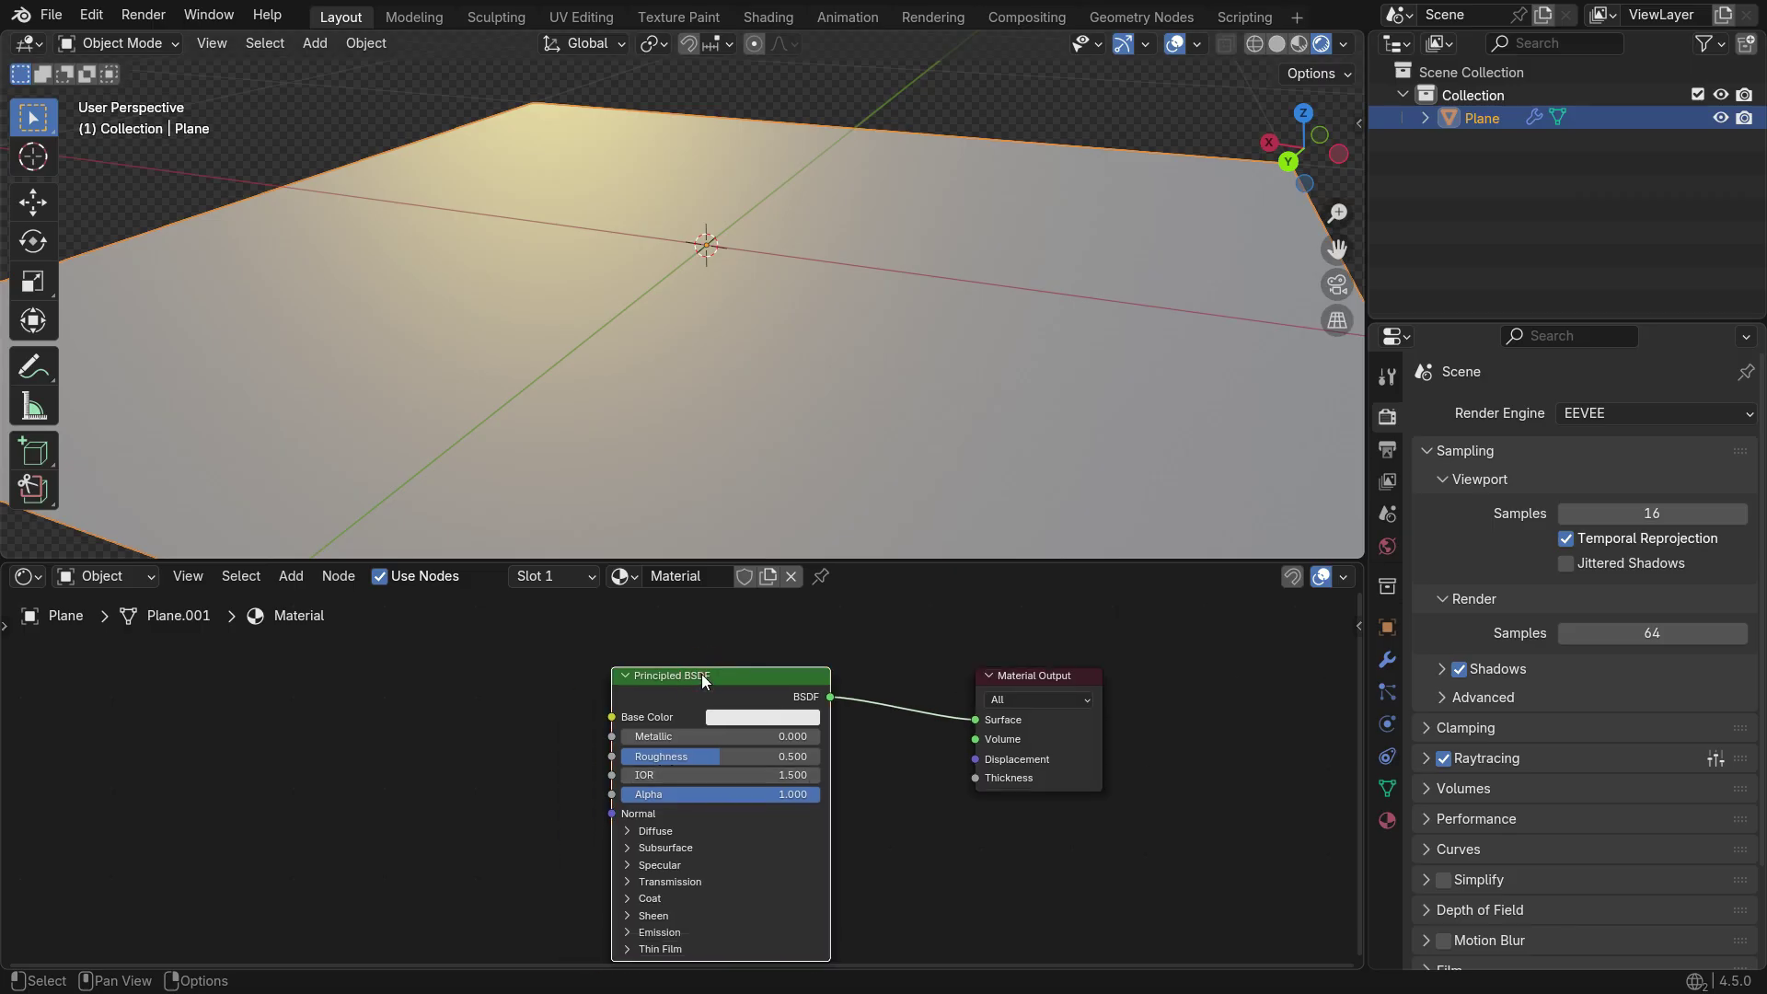
Run Principled Texture Setup (Ctrl+Shift+T) on all images in Downloads/metal_plate_02_4k/textures
{"action": "key", "text": "ctrl+shift+t"}
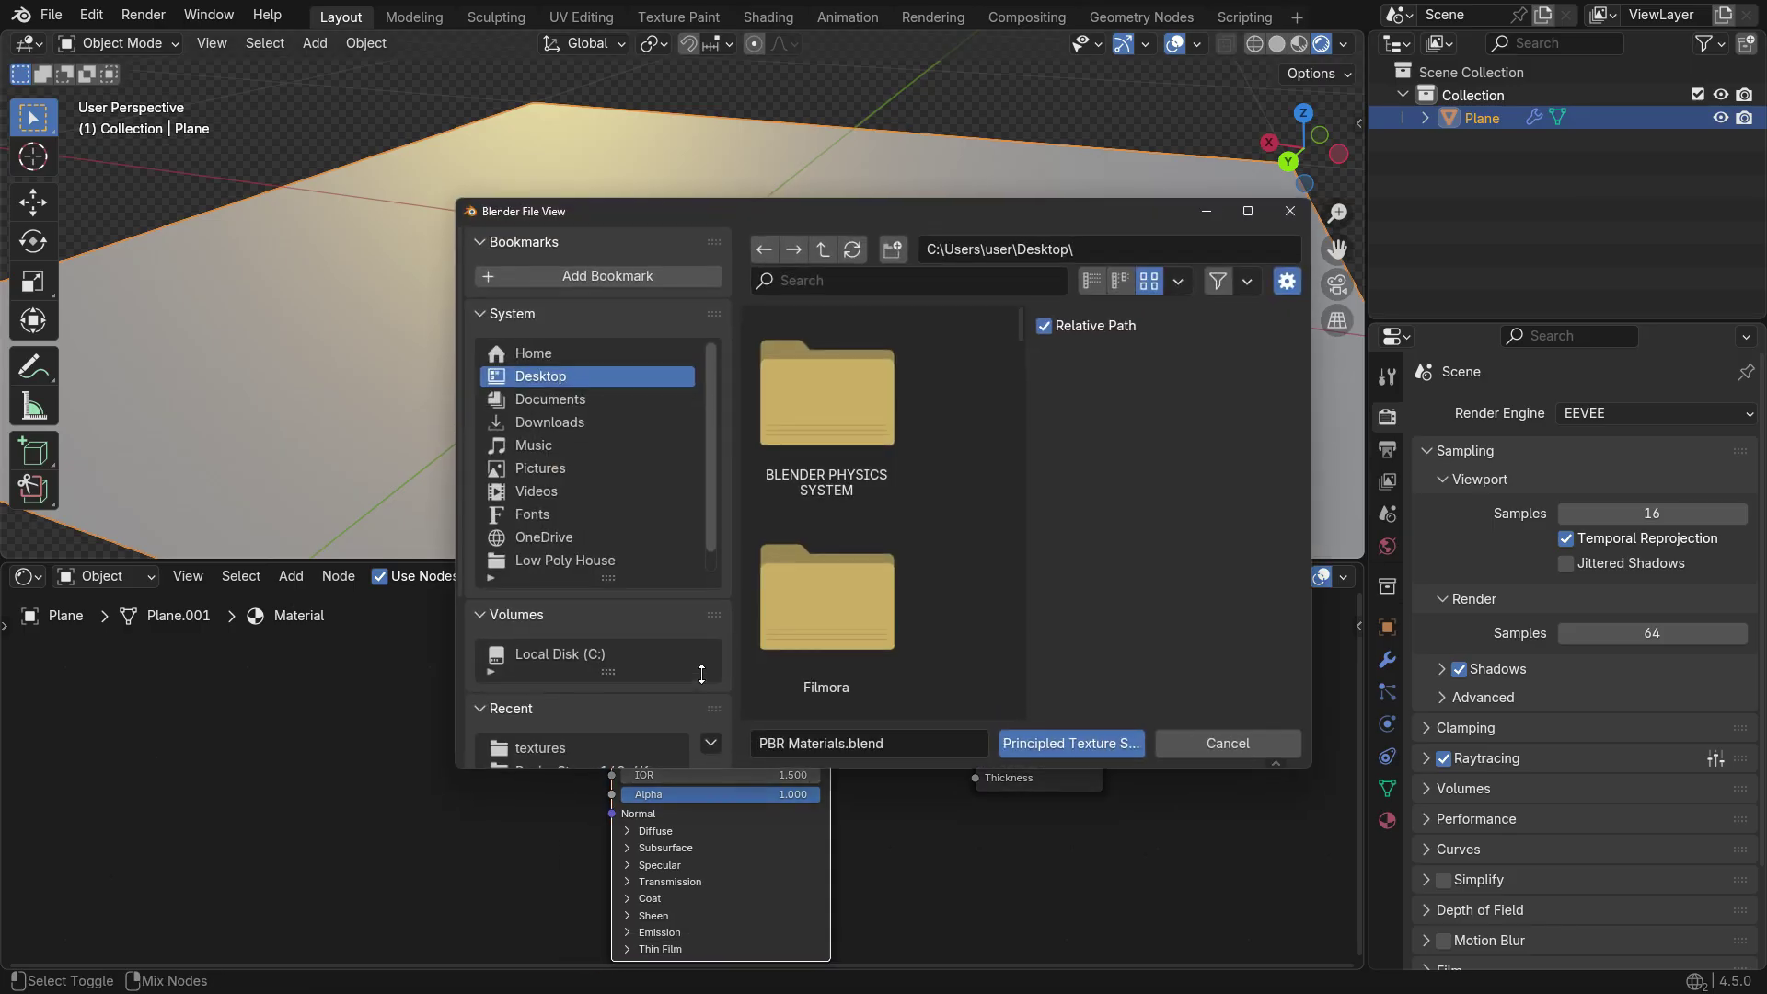
{"action": "left_click", "coordinate": [566, 424]}
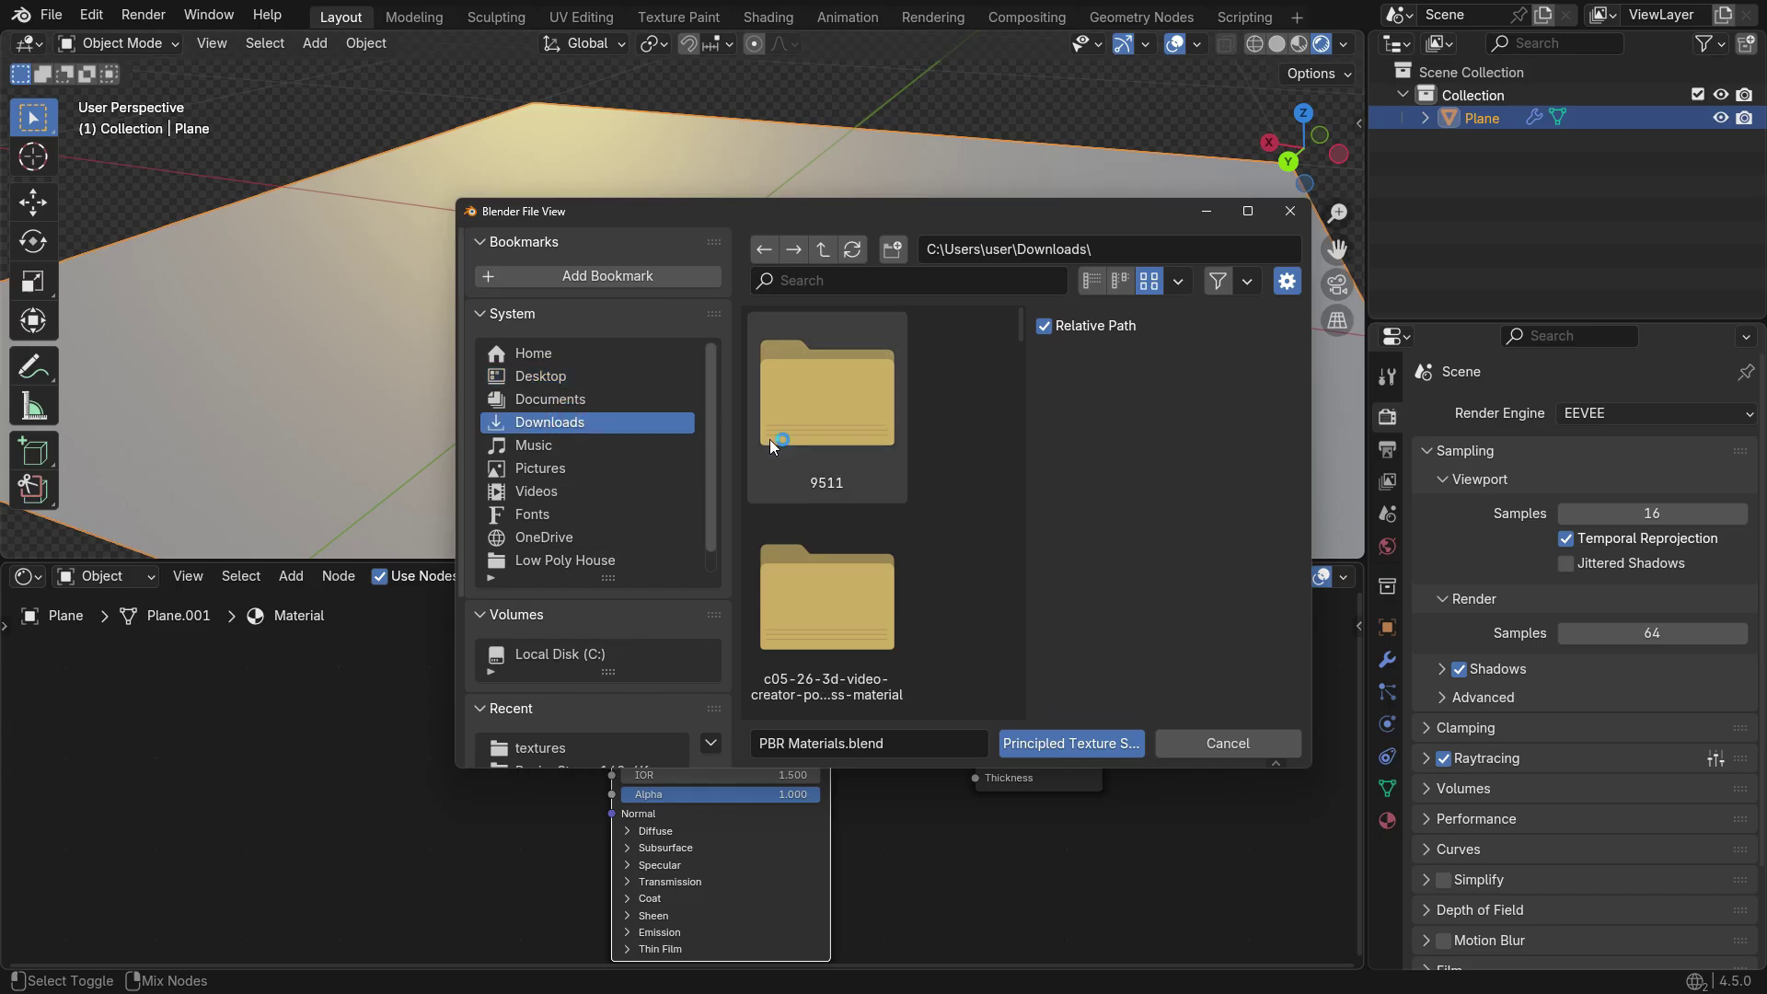
{"action": "left_click", "coordinate": [803, 280]}
{"action": "type", "text": "metal"}
{"action": "double_click", "coordinate": [856, 612]}
{"action": "double_click", "coordinate": [827, 396]}
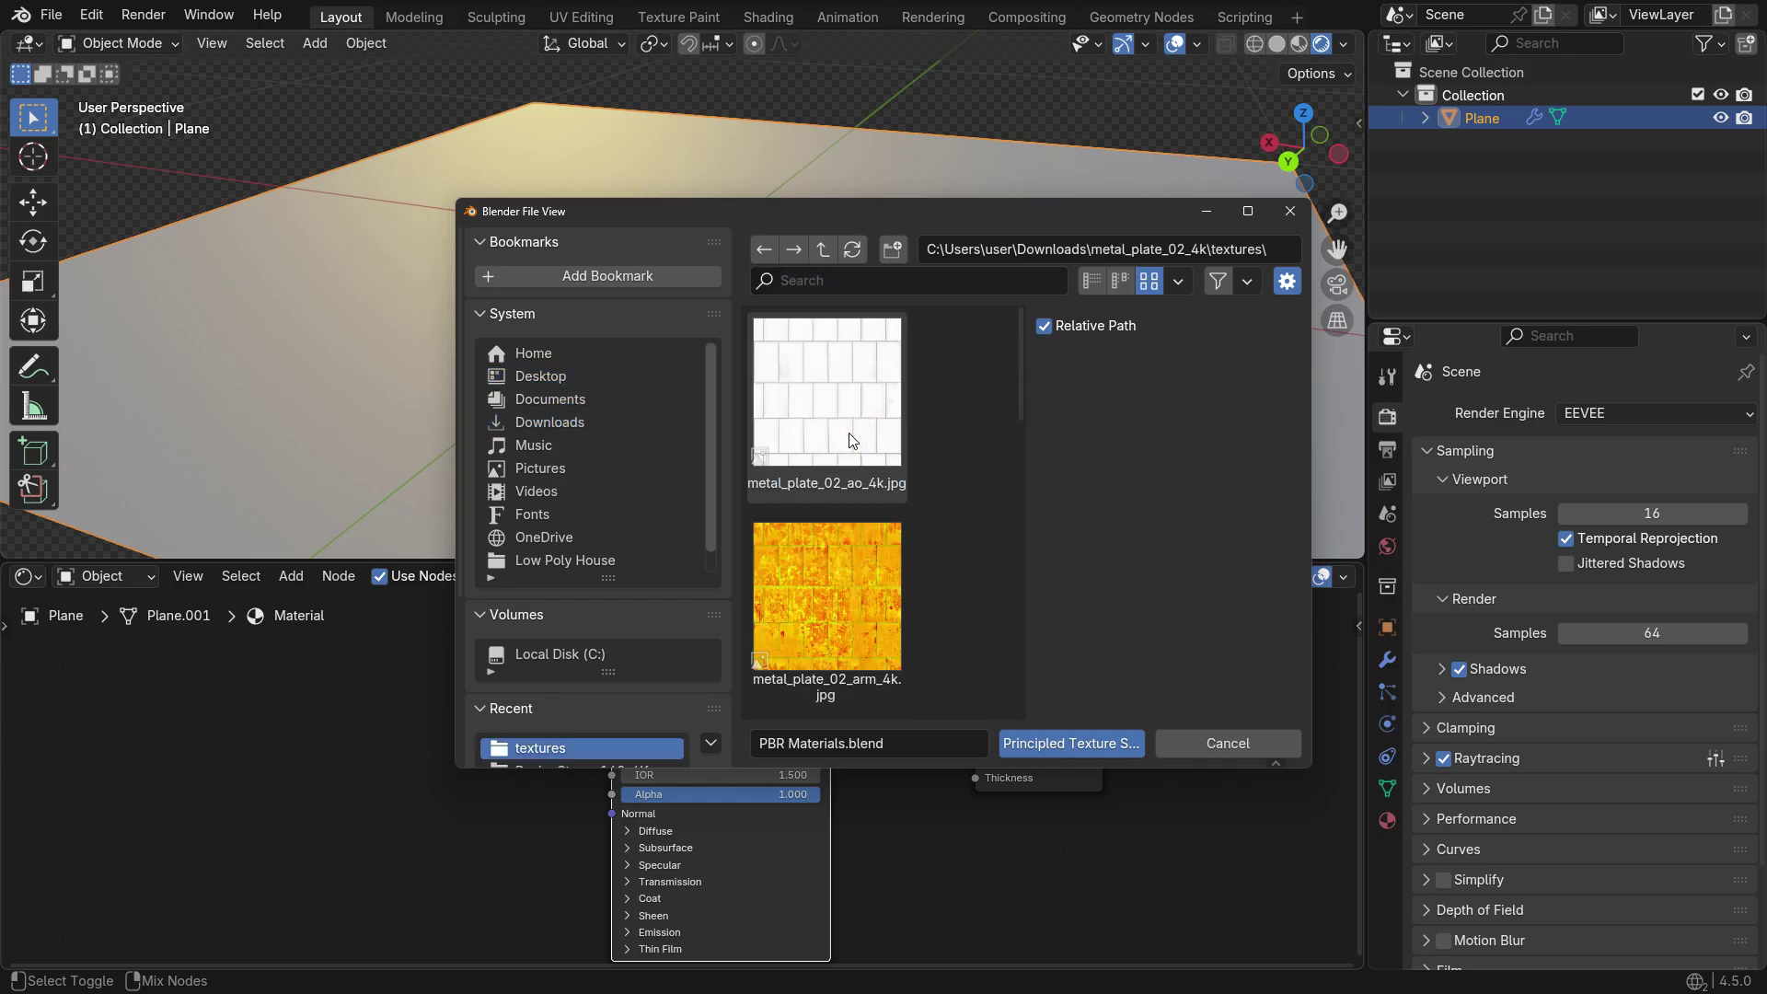
{"action": "scroll", "coordinate": [881, 525], "scroll_direction": "down", "scroll_amount": 10}
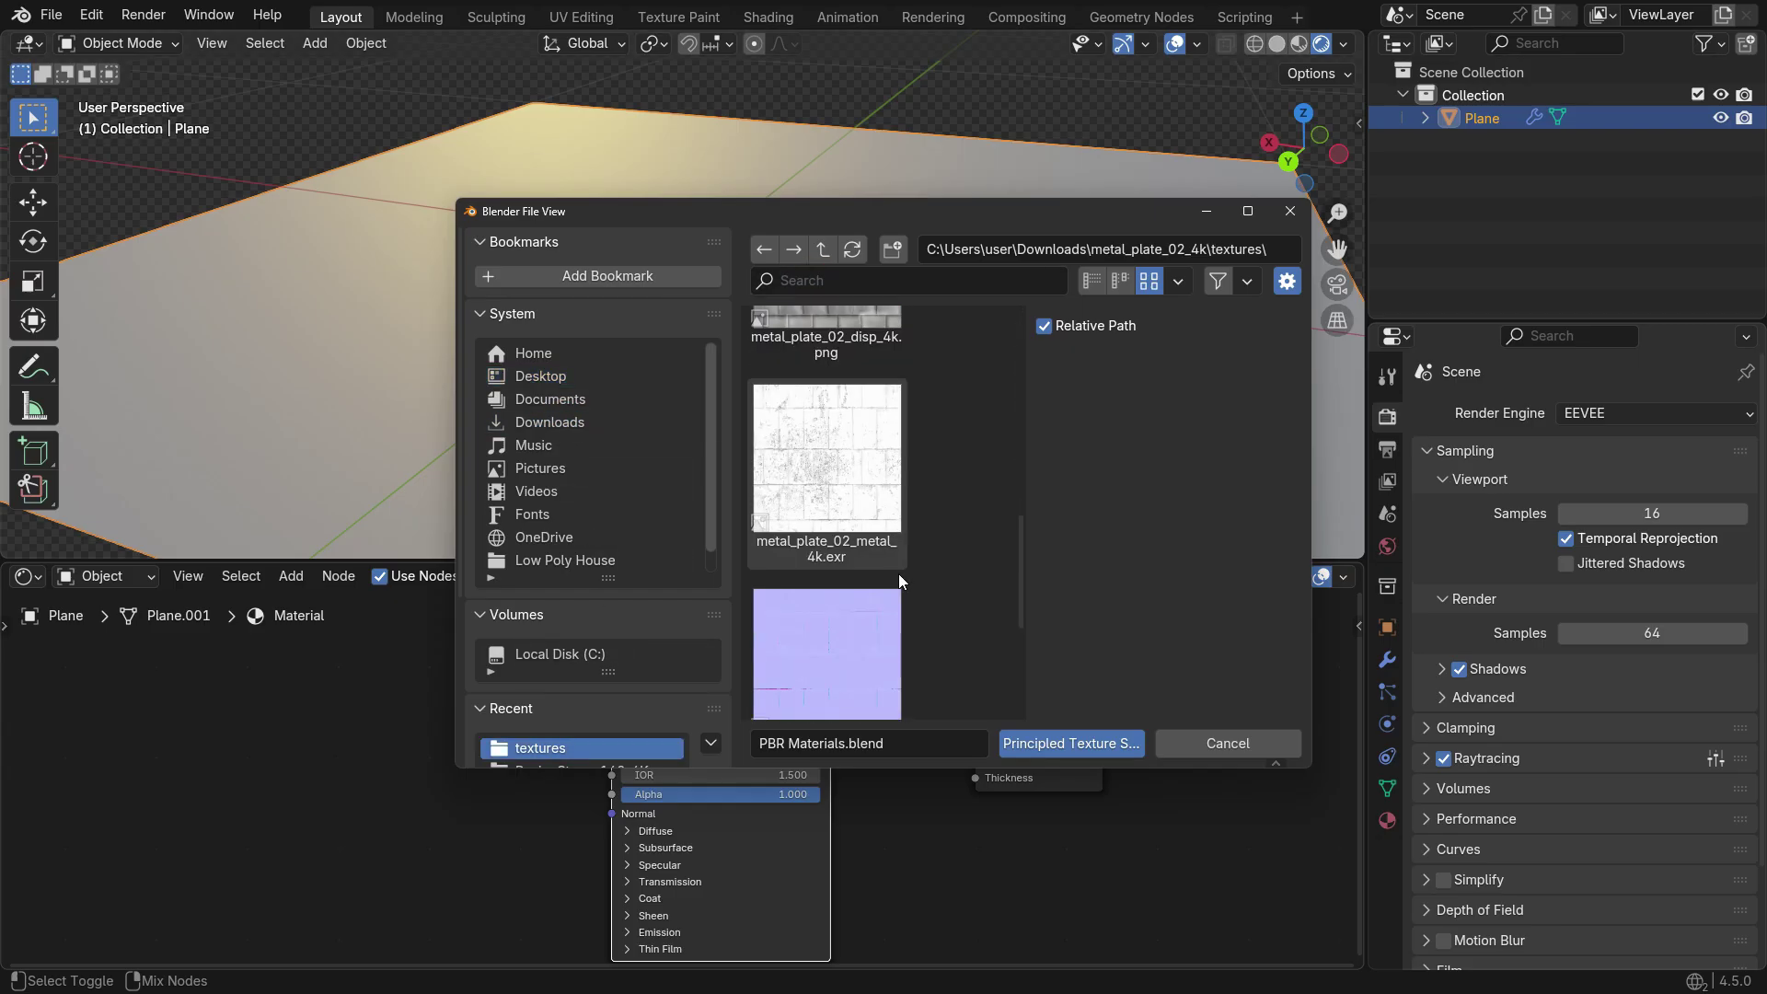
{"action": "key", "text": "a"}
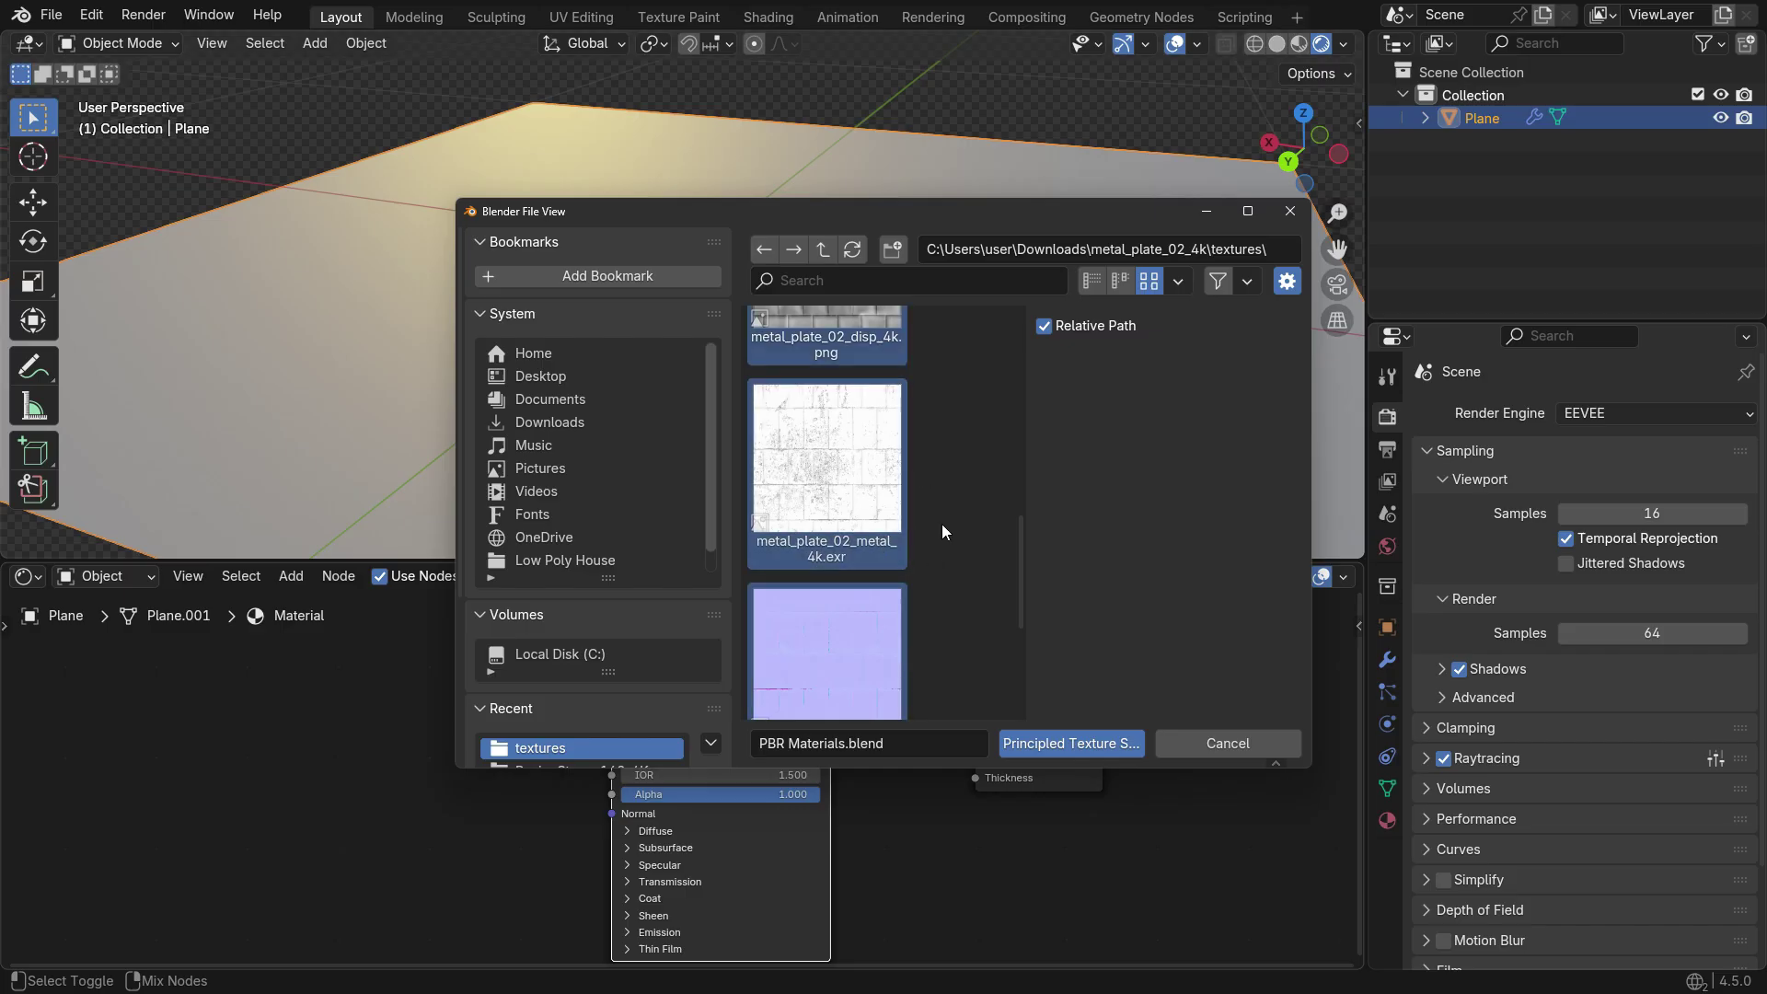
{"action": "scroll", "coordinate": [959, 555], "scroll_direction": "up", "scroll_amount": 5}
{"action": "scroll", "coordinate": [961, 556], "scroll_direction": "down", "scroll_amount": 4}
{"action": "left_click", "coordinate": [1041, 751]}
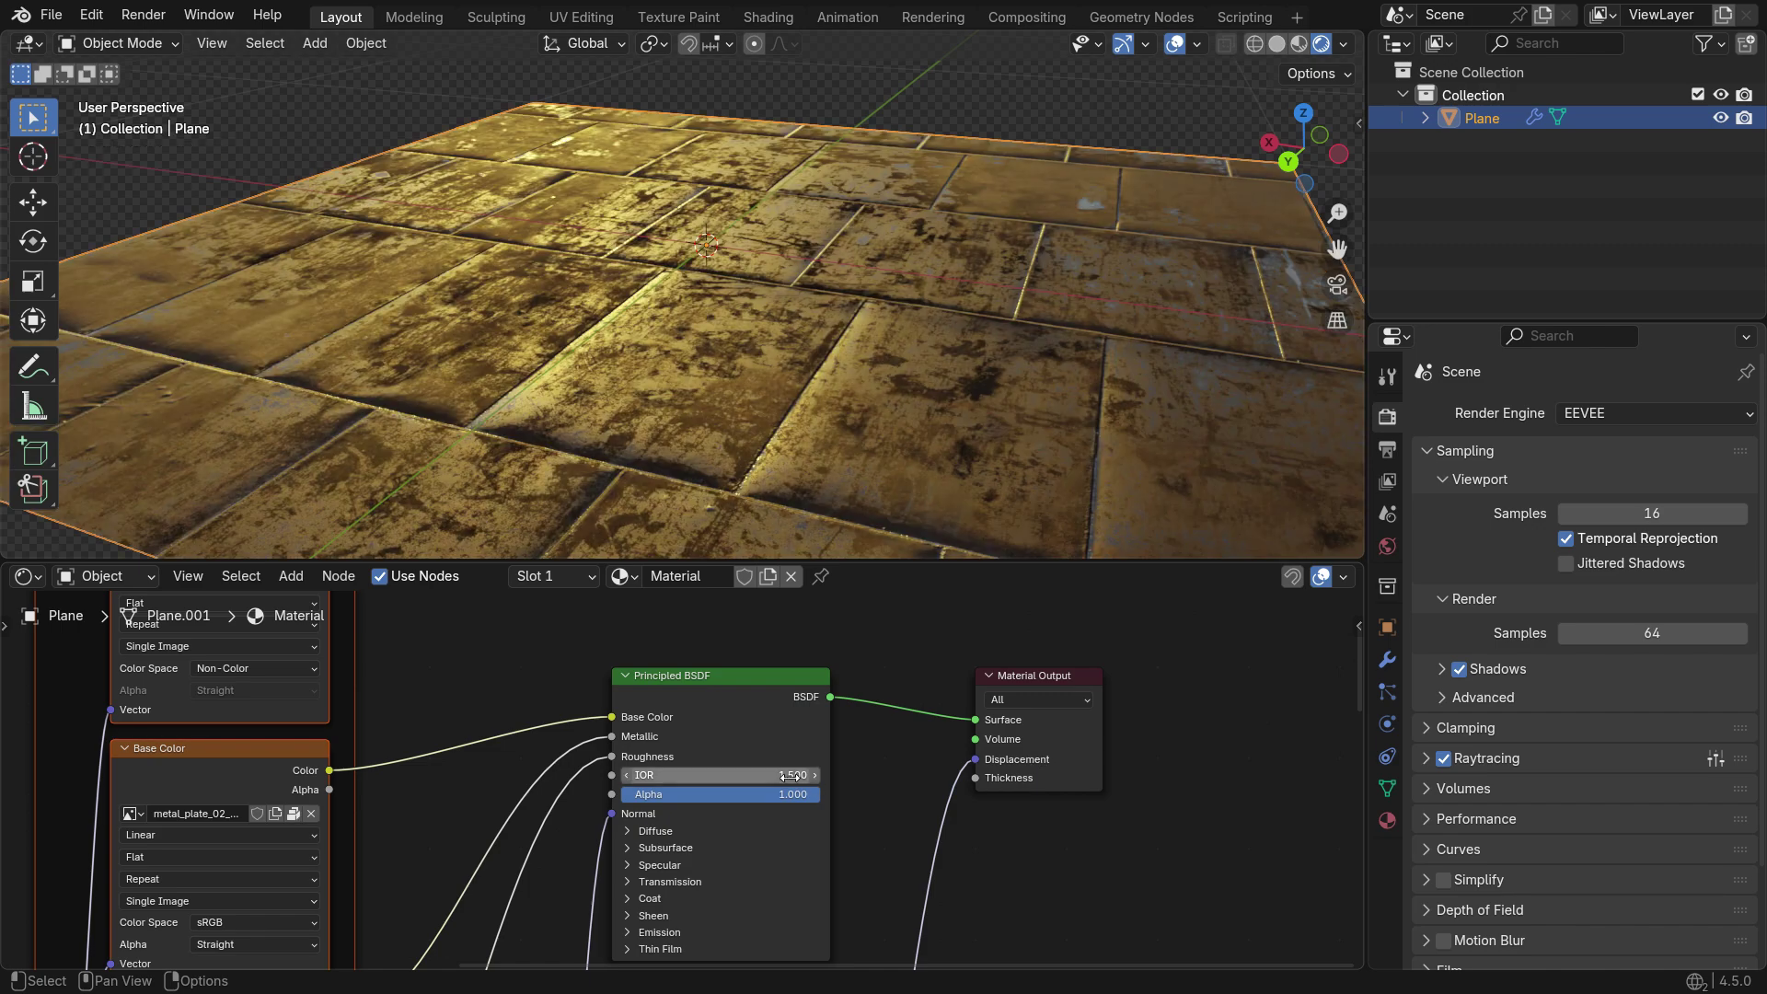
{"action": "scroll", "coordinate": [777, 817], "scroll_direction": "down", "scroll_amount": 5}
Set the material's Displacement method to Displacement and Bump
{"action": "middle_click_drag", "start_coordinate": [778, 817], "coordinate": [713, 725]}
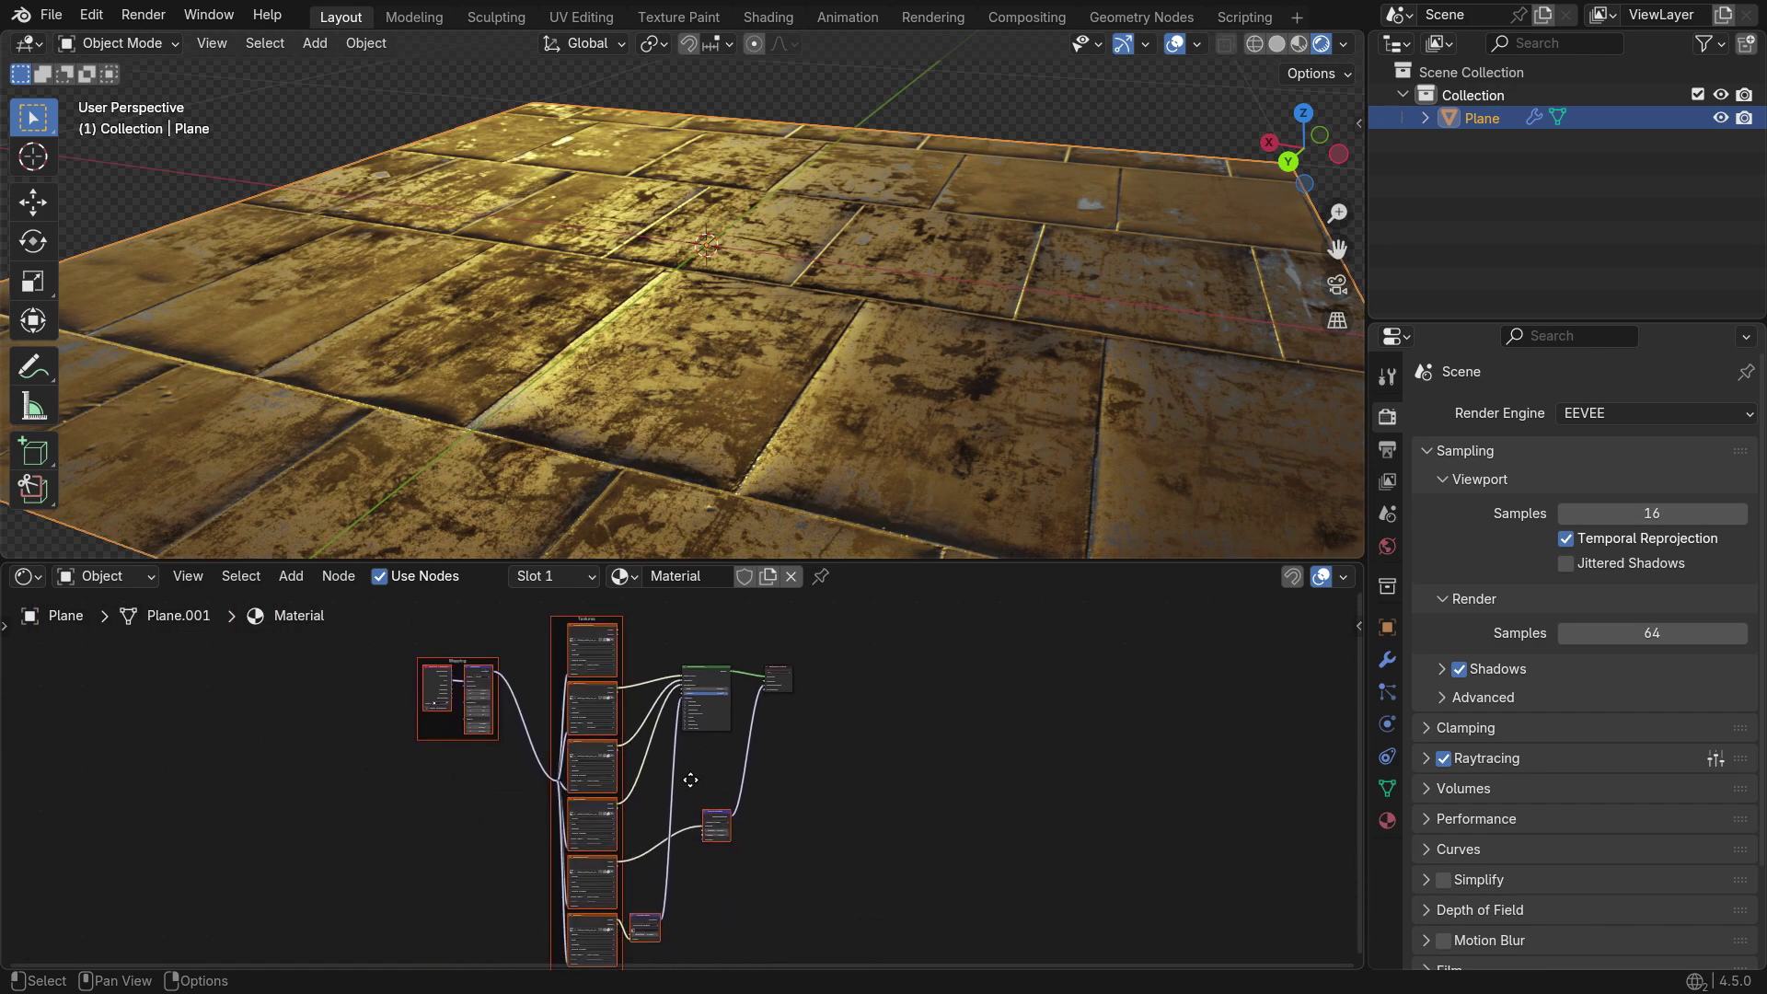
{"action": "middle_click_drag", "start_coordinate": [748, 385], "coordinate": [655, 421]}
{"action": "scroll", "coordinate": [655, 810], "scroll_direction": "up", "scroll_amount": 2}
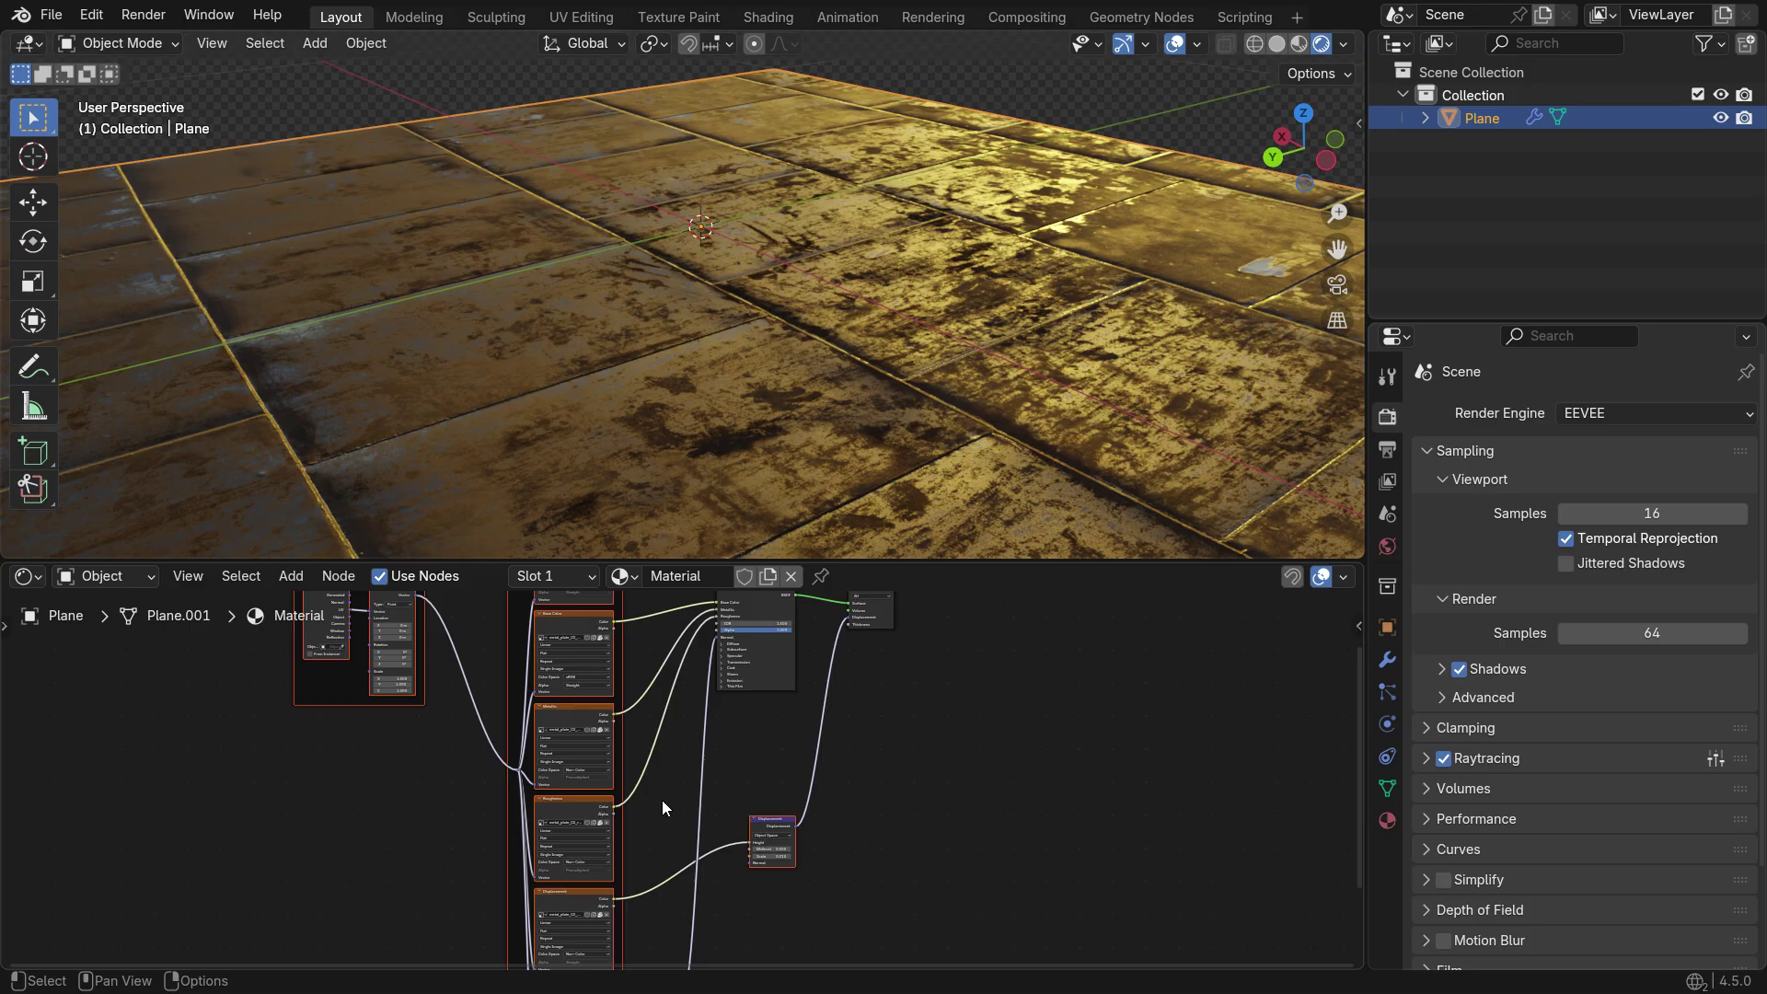
{"action": "middle_click_drag", "start_coordinate": [661, 799], "coordinate": [686, 876]}
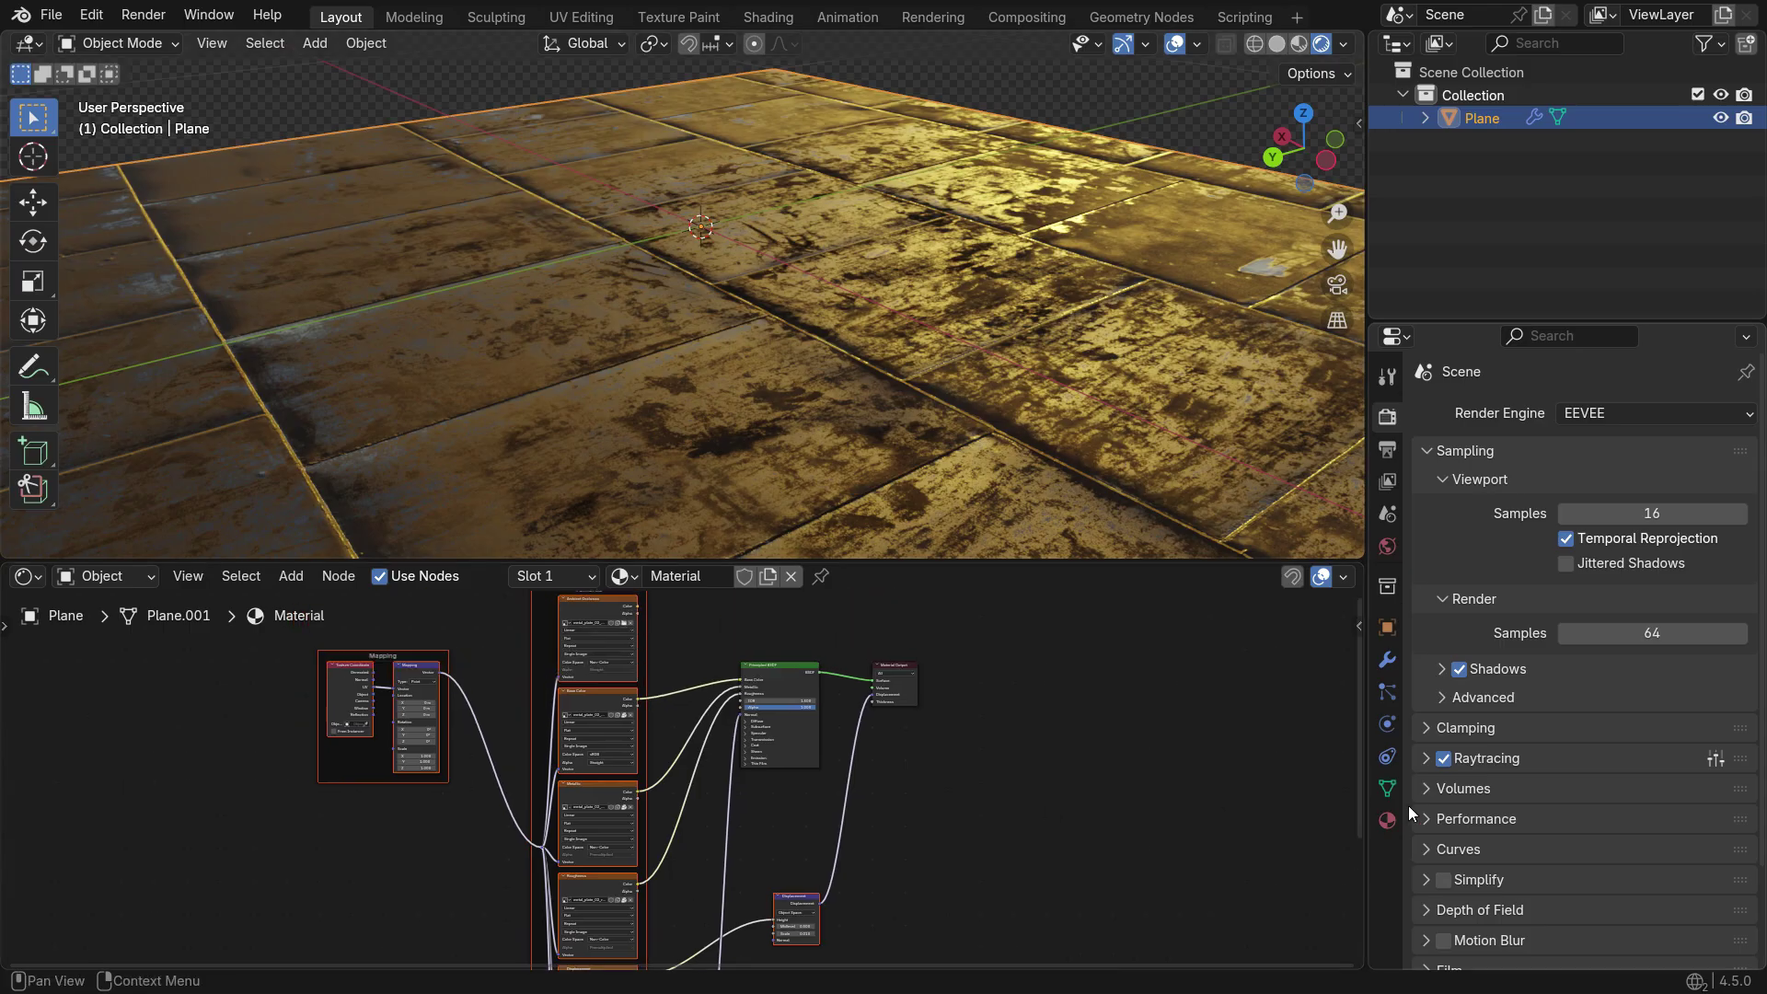
{"action": "left_click", "coordinate": [1387, 820]}
{"action": "scroll", "coordinate": [1463, 810], "scroll_direction": "down", "scroll_amount": 15}
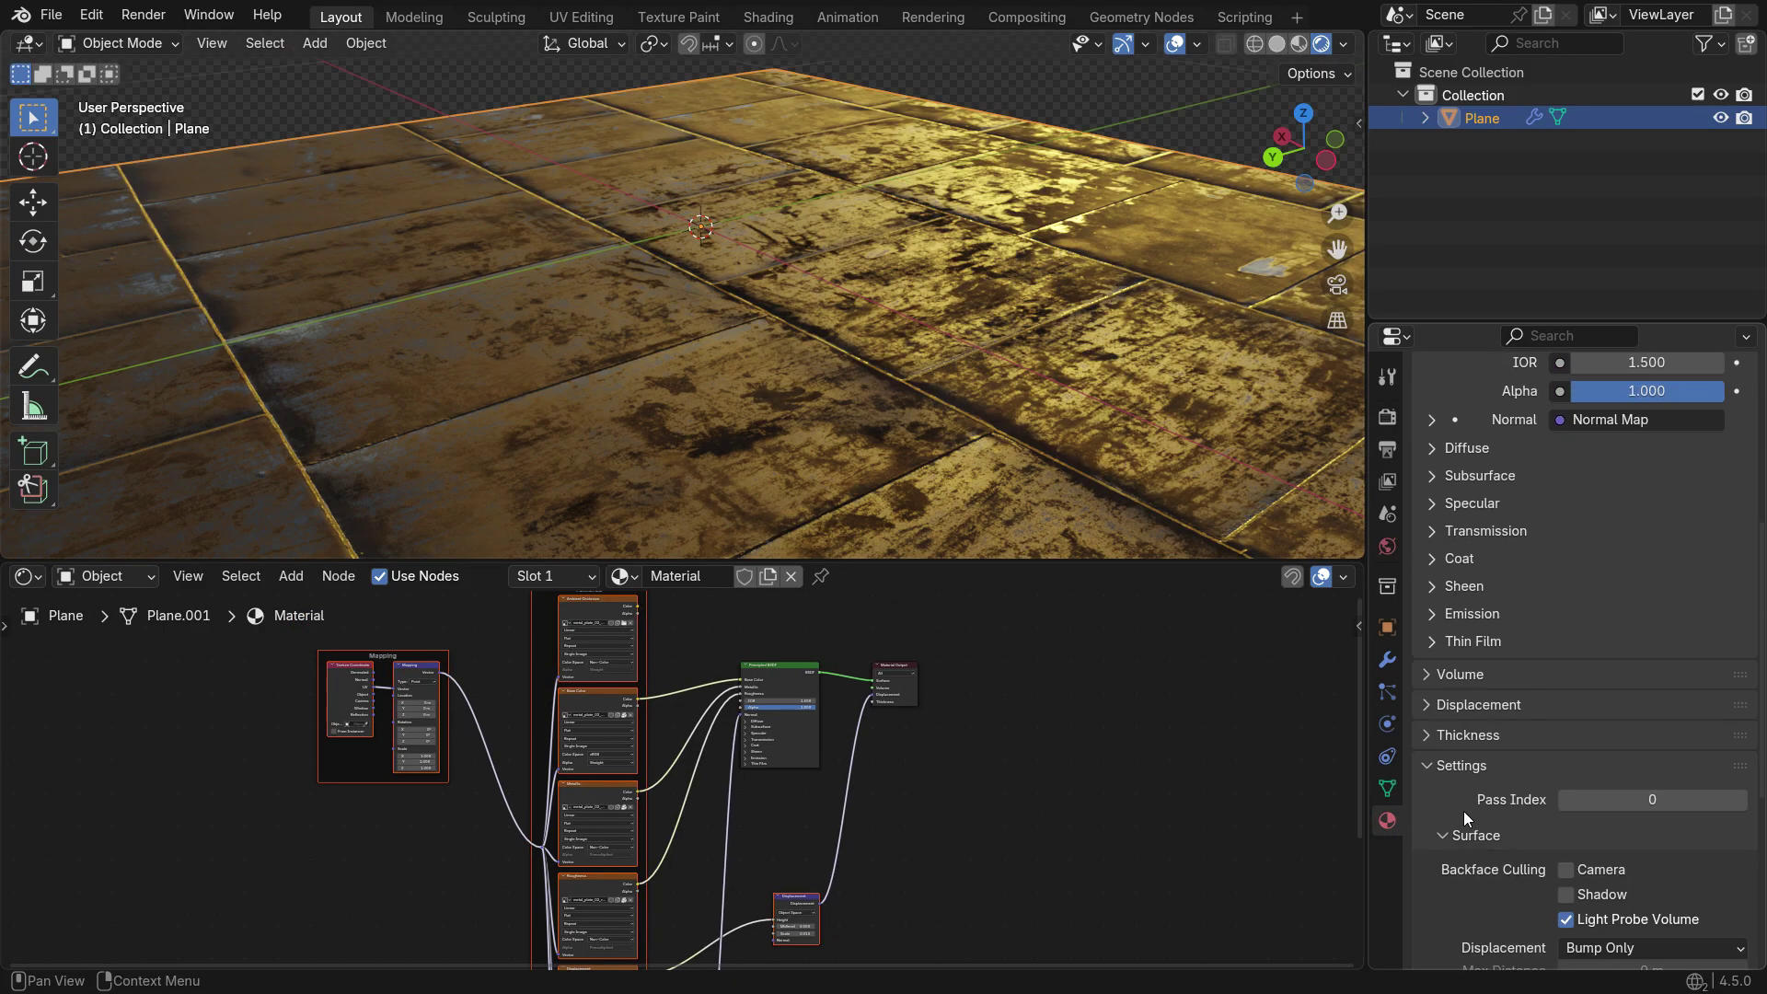
{"action": "left_click", "coordinate": [1642, 709]}
{"action": "left_click", "coordinate": [1587, 787]}
Set the Displacement node's Scale to 0.010 for subtle plate relief
{"action": "scroll", "coordinate": [786, 938], "scroll_direction": "up", "scroll_amount": 2}
{"action": "scroll", "coordinate": [786, 939], "scroll_direction": "up", "scroll_amount": 5}
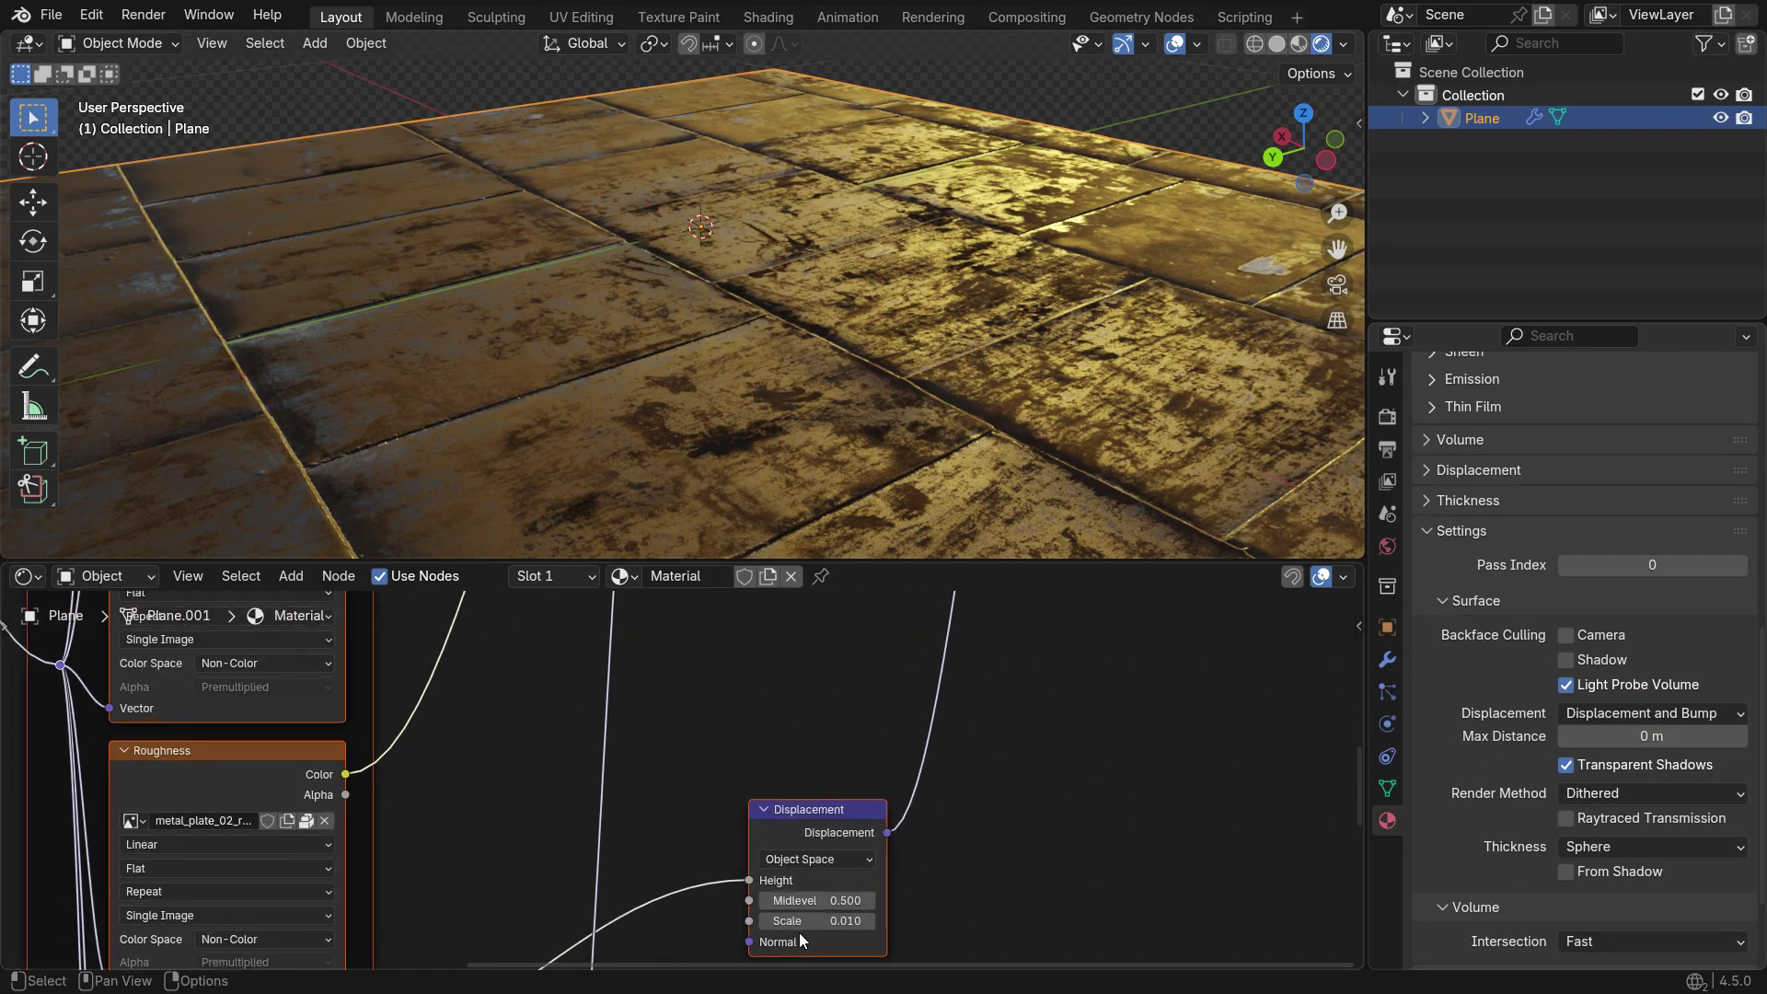
{"action": "left_click_drag", "start_coordinate": [804, 929], "coordinate": [803, 928], "text": "shift"}
{"action": "mouse_move", "coordinate": [806, 840]}
{"action": "left_mouse_down", "text": "shift"}
{"action": "mouse_move", "coordinate": [889, 840]}
{"action": "mouse_move", "coordinate": [806, 840]}
{"action": "left_mouse_up", "text": "shift"}
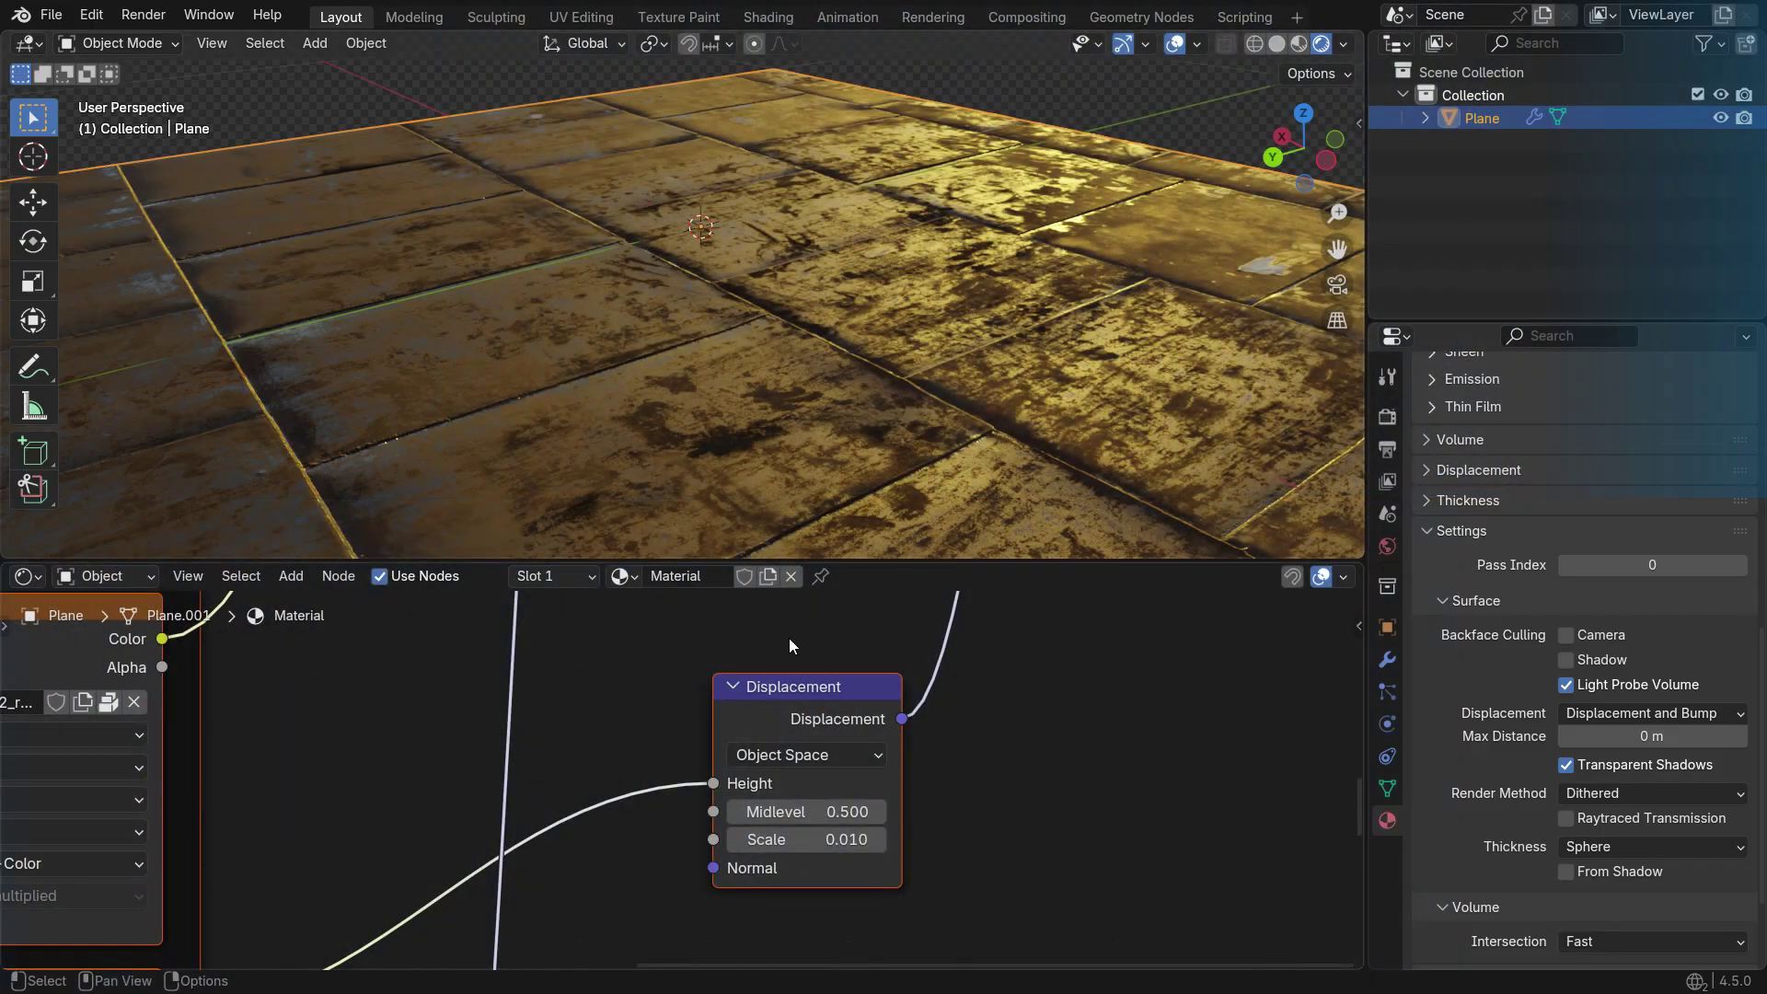
Insert a Color Ramp on the metal plate's roughness link and move its black stop to 0.512
{"action": "scroll", "coordinate": [856, 486], "scroll_direction": "up", "scroll_amount": 3}
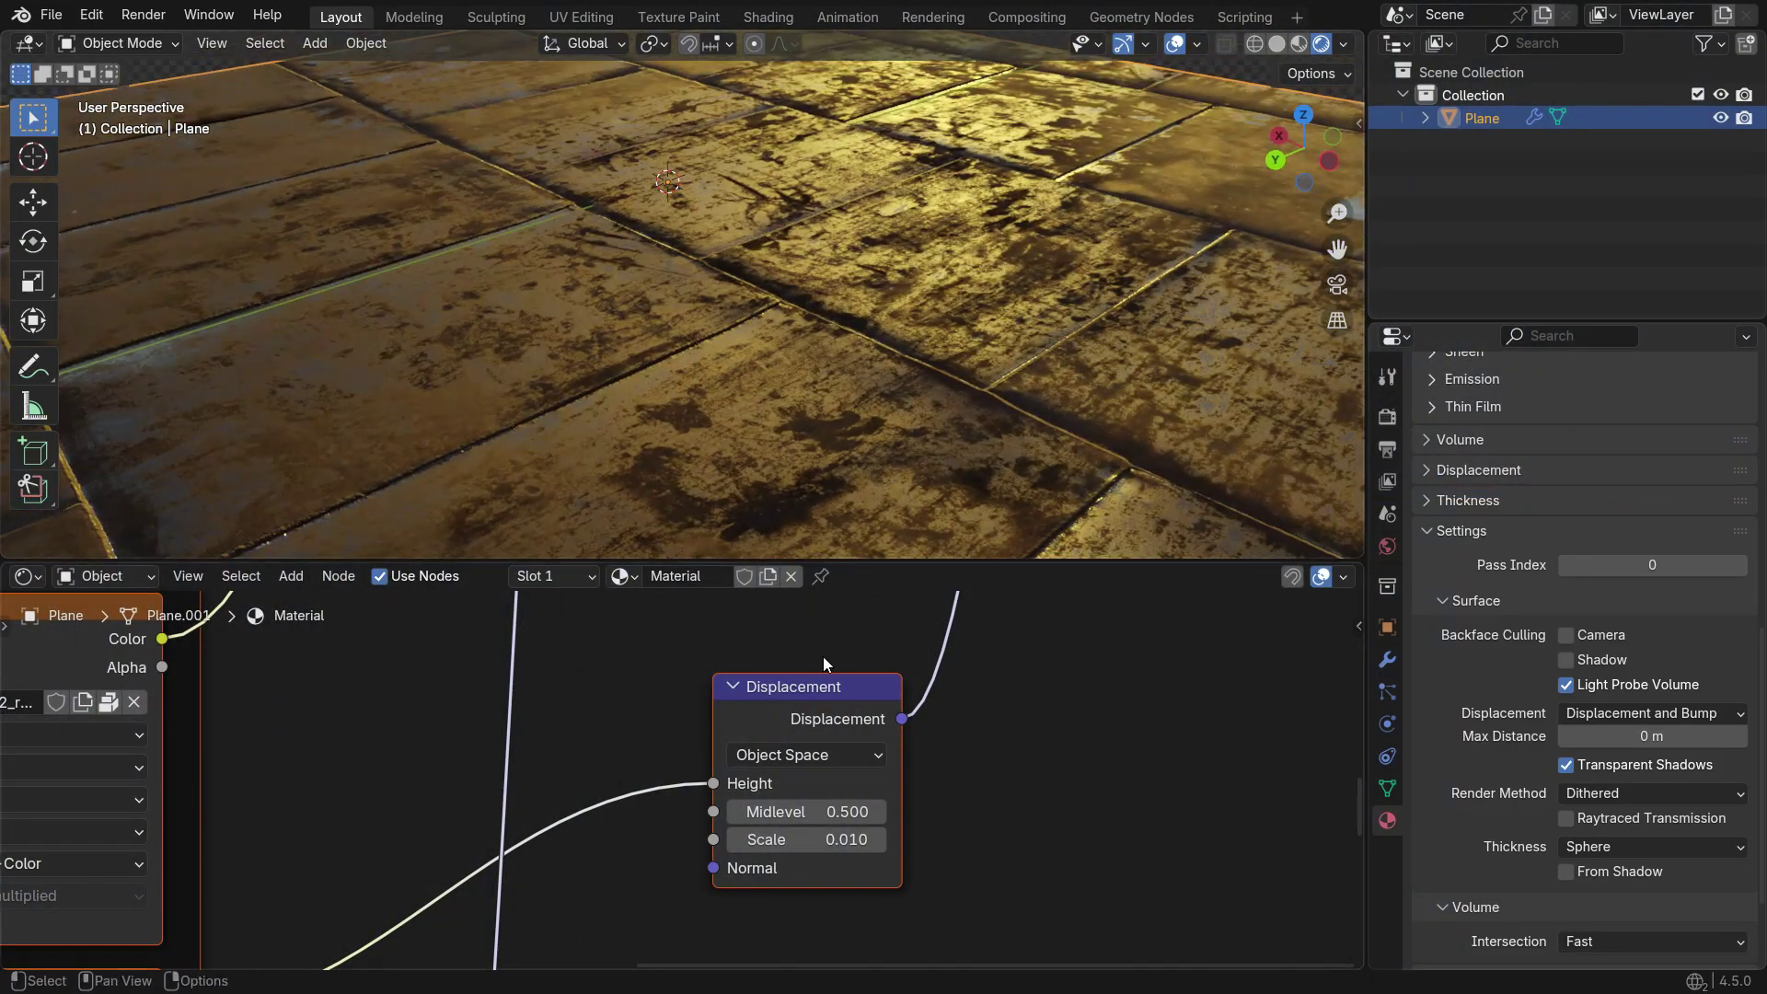
{"action": "scroll", "coordinate": [825, 749], "scroll_direction": "down", "scroll_amount": 5}
{"action": "scroll", "coordinate": [736, 861], "scroll_direction": "down", "scroll_amount": 2}
{"action": "scroll", "coordinate": [683, 876], "scroll_direction": "up", "scroll_amount": 5}
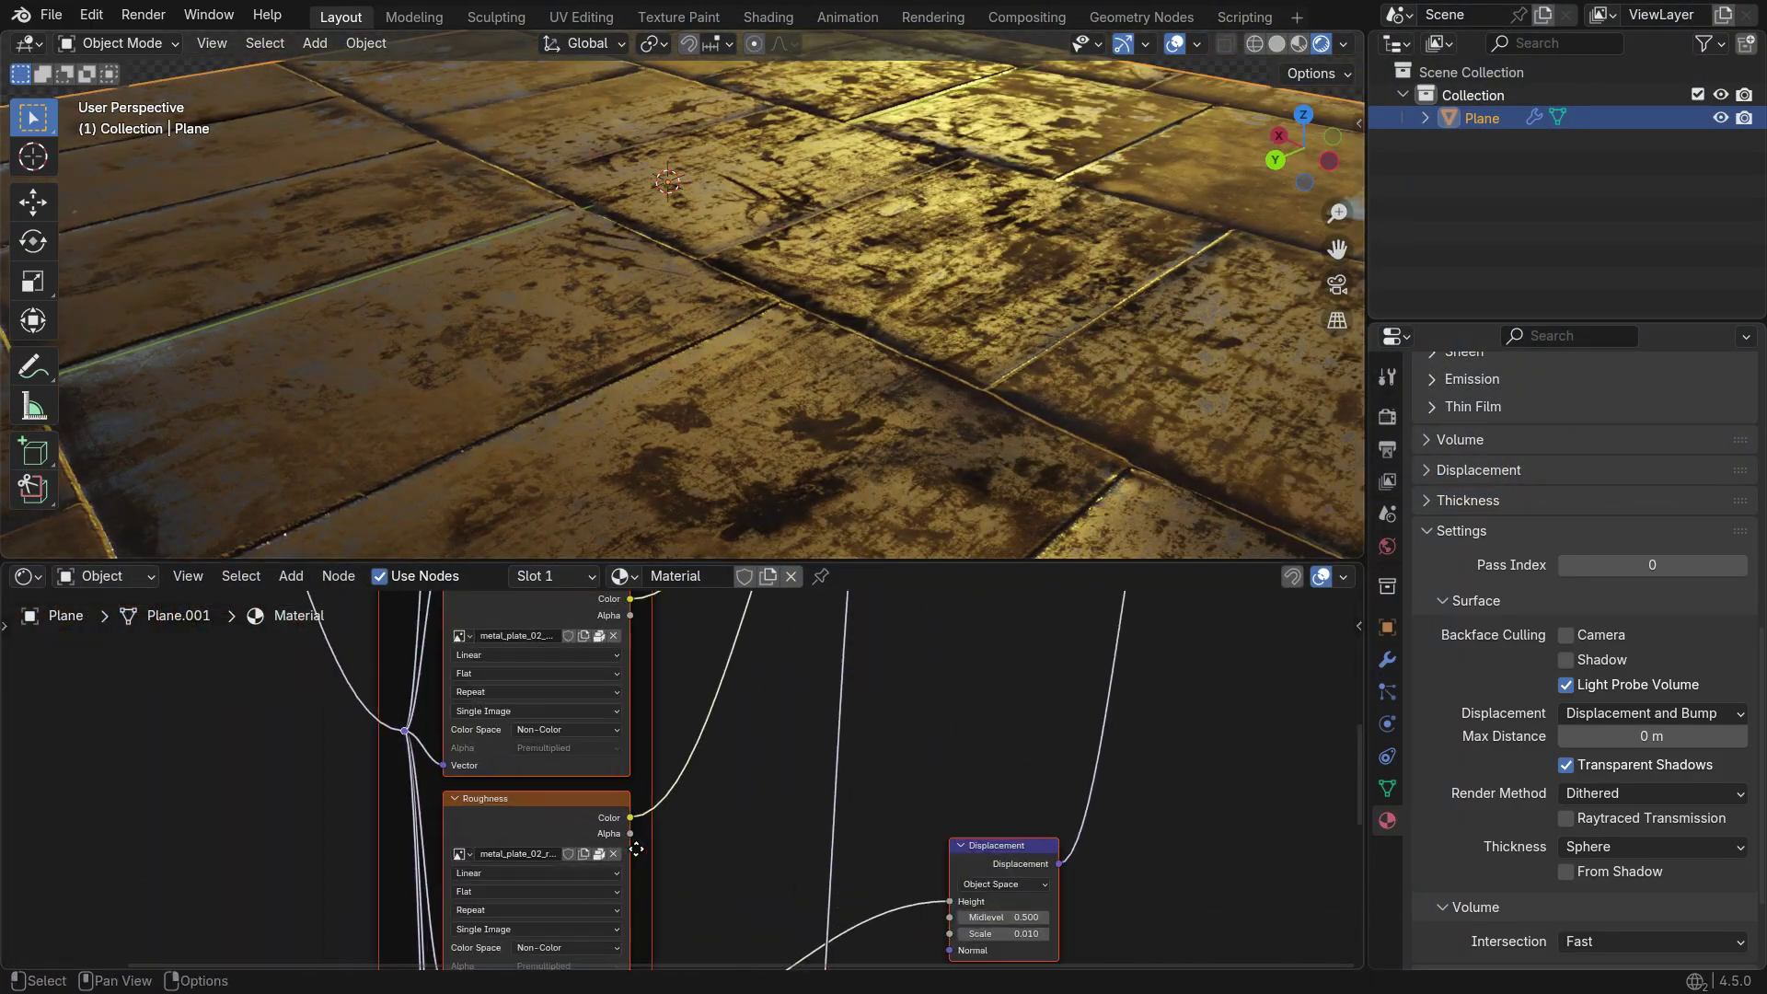
{"action": "key", "text": "shift+a"}
{"action": "type", "text": "c"}
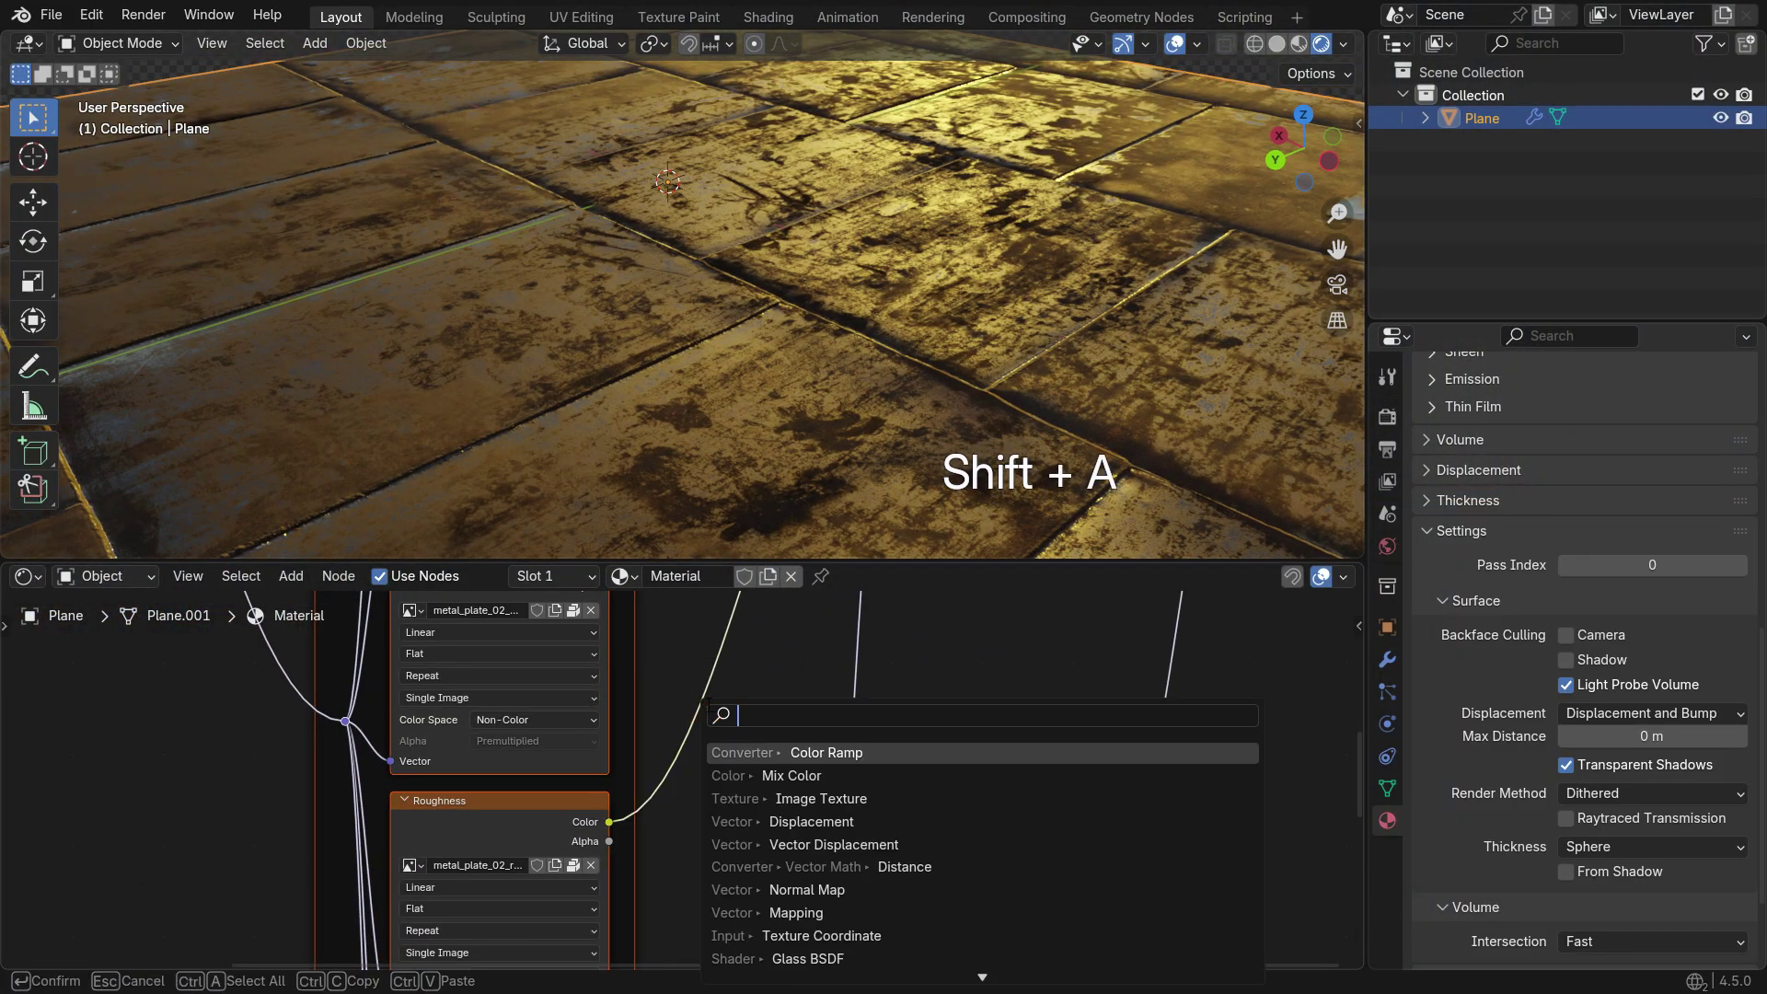
{"action": "type", "text": "olor"}
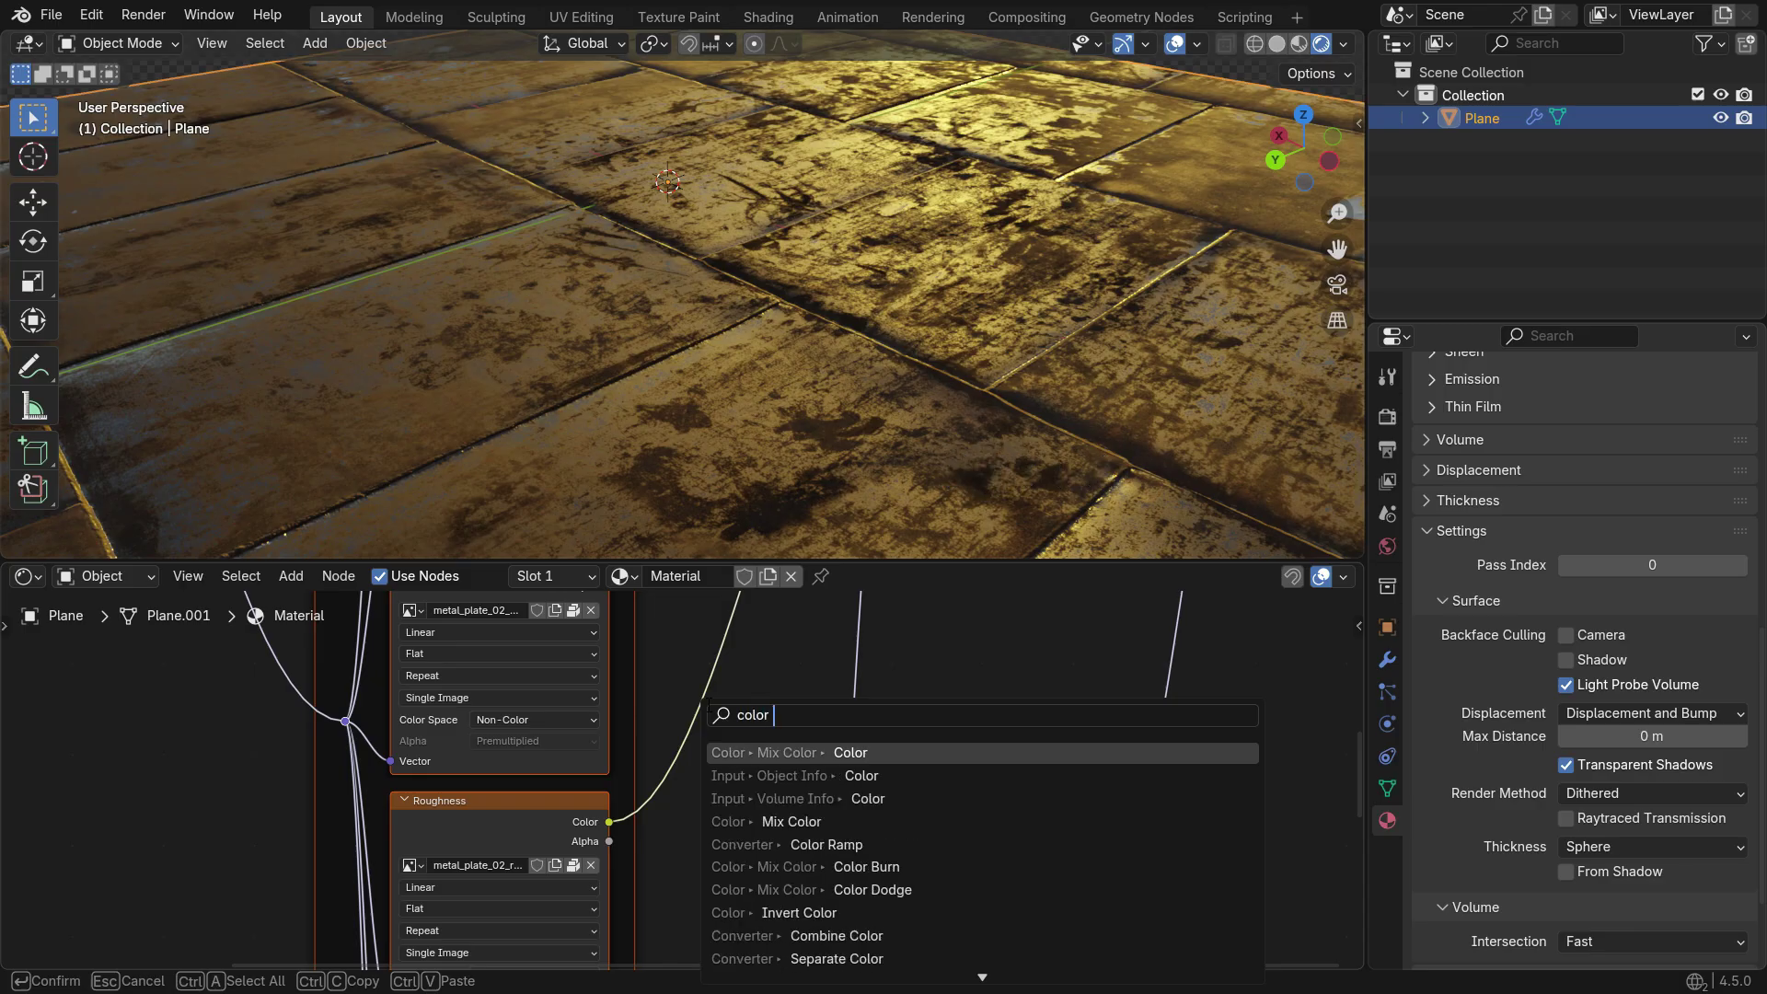
{"action": "type", "text": " ramp"}
{"action": "key", "text": "Return"}
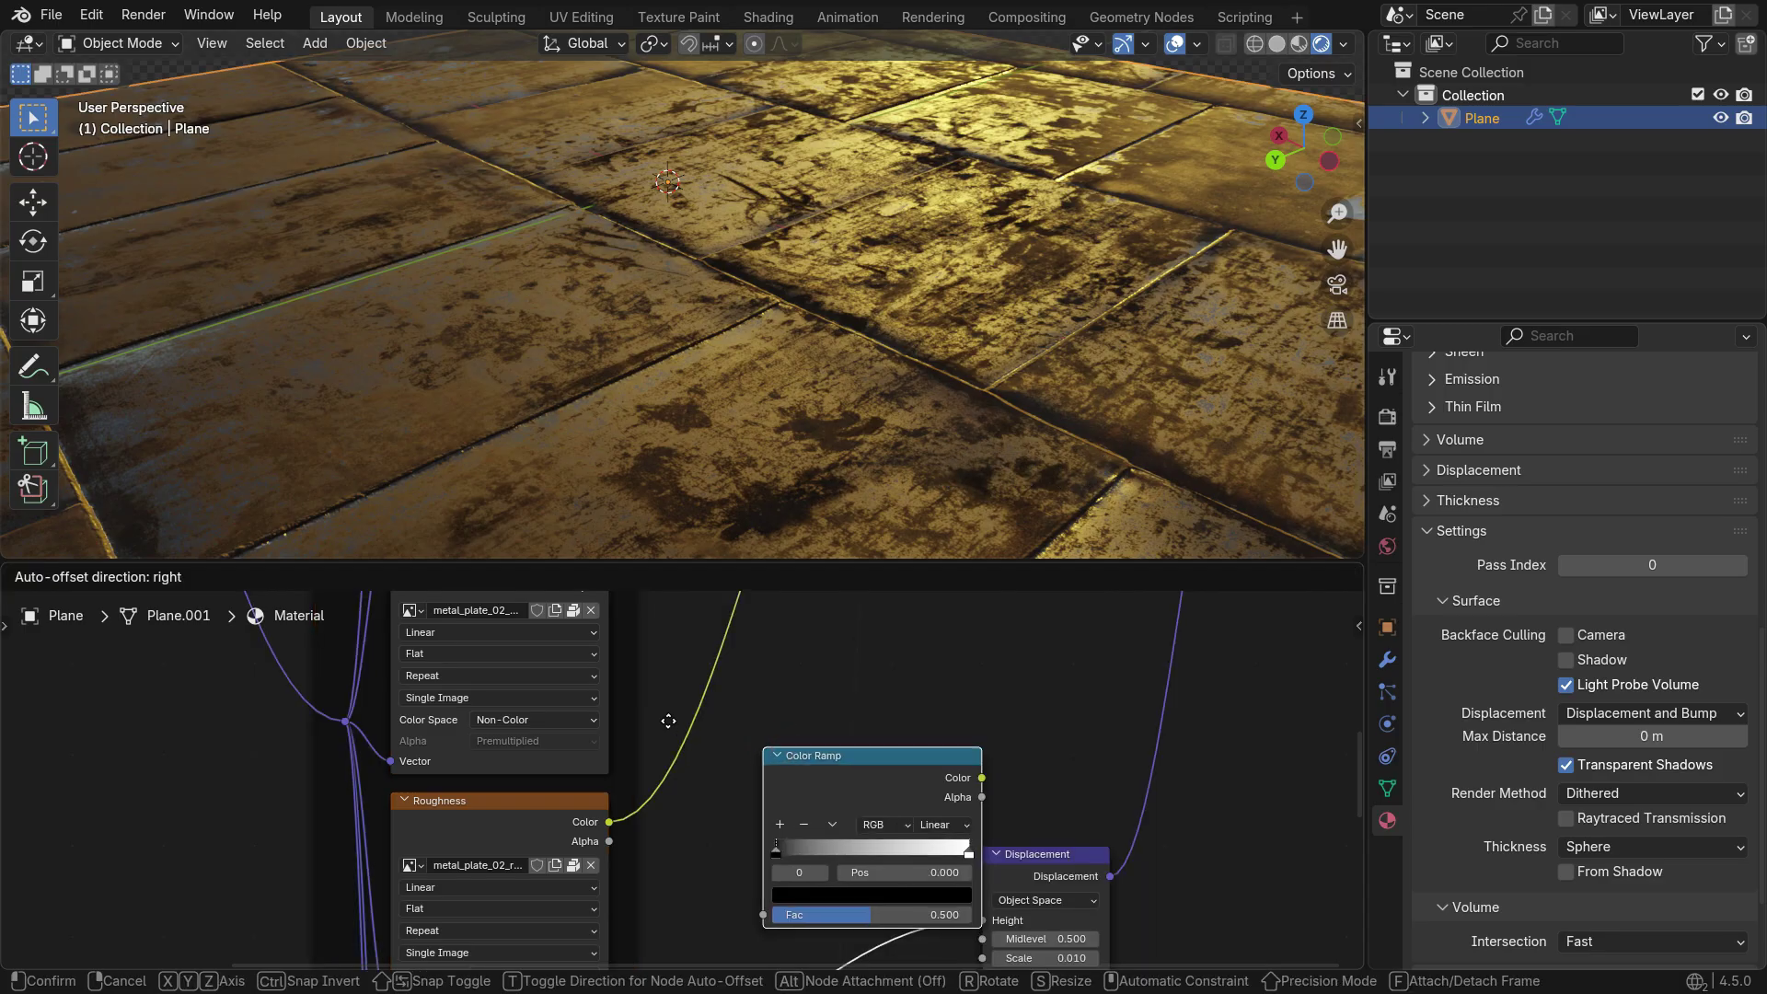
{"action": "left_click", "coordinate": [664, 709]}
{"action": "scroll", "coordinate": [668, 808], "scroll_direction": "up", "scroll_amount": 2}
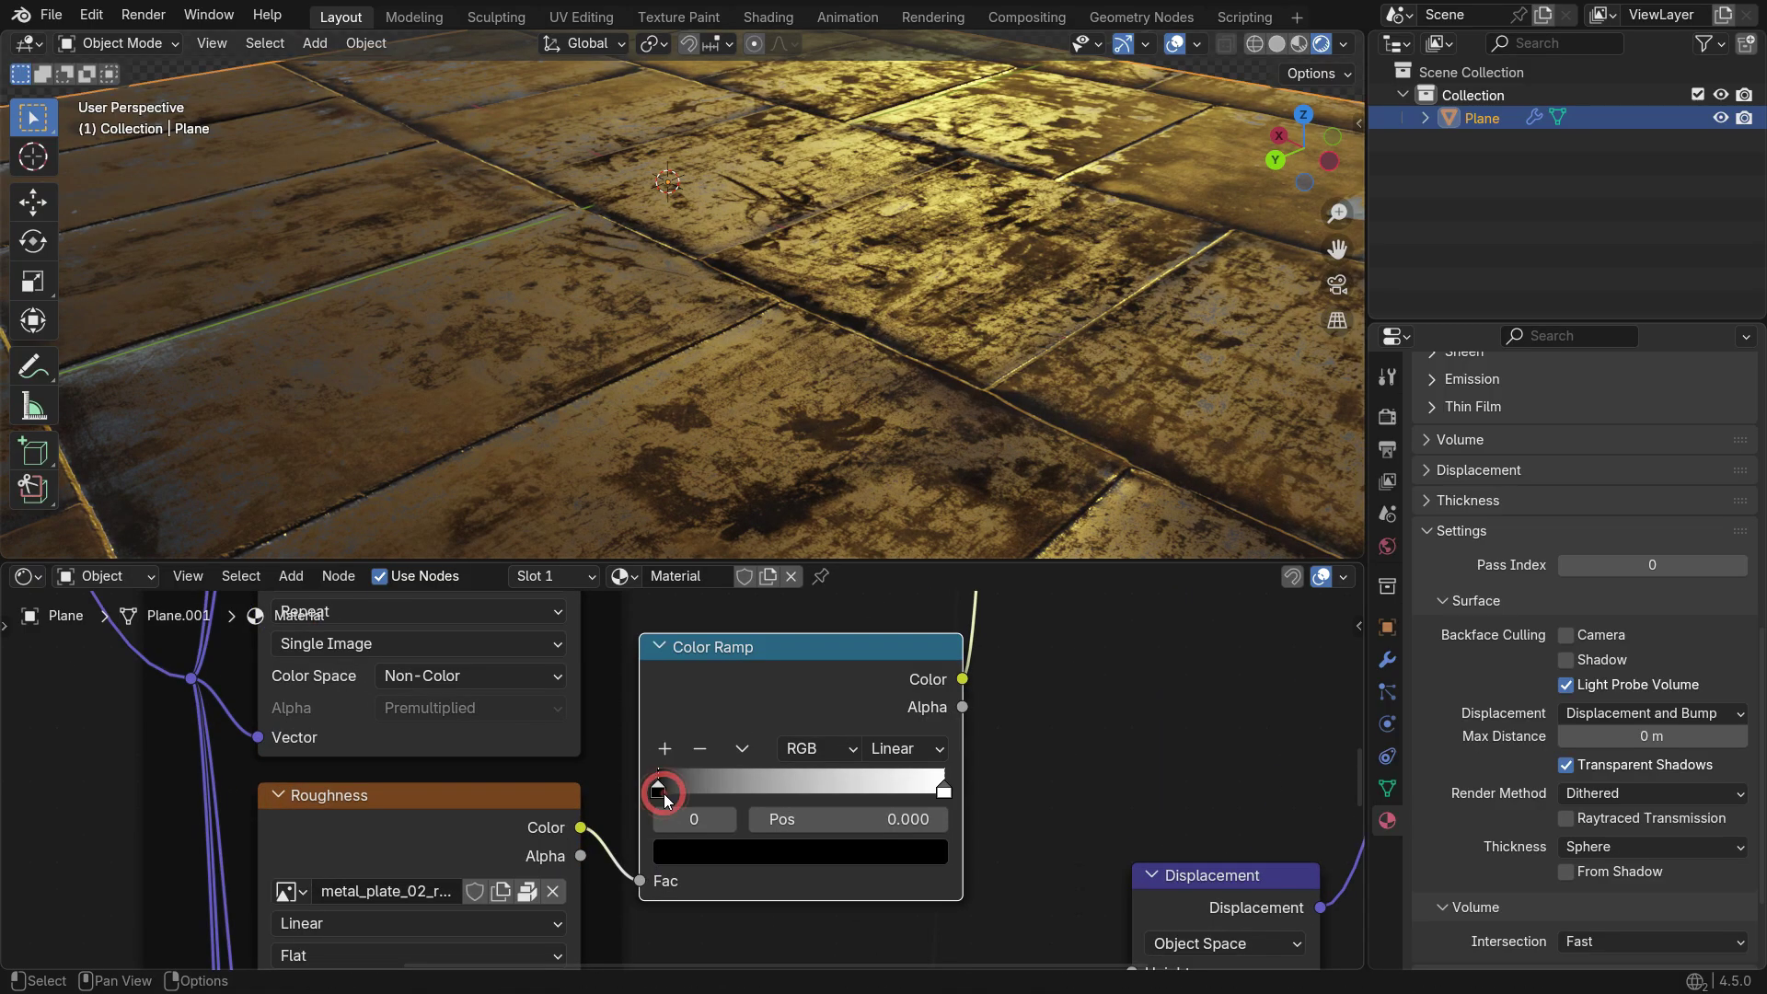
{"action": "left_click_drag", "start_coordinate": [664, 793], "coordinate": [814, 799]}
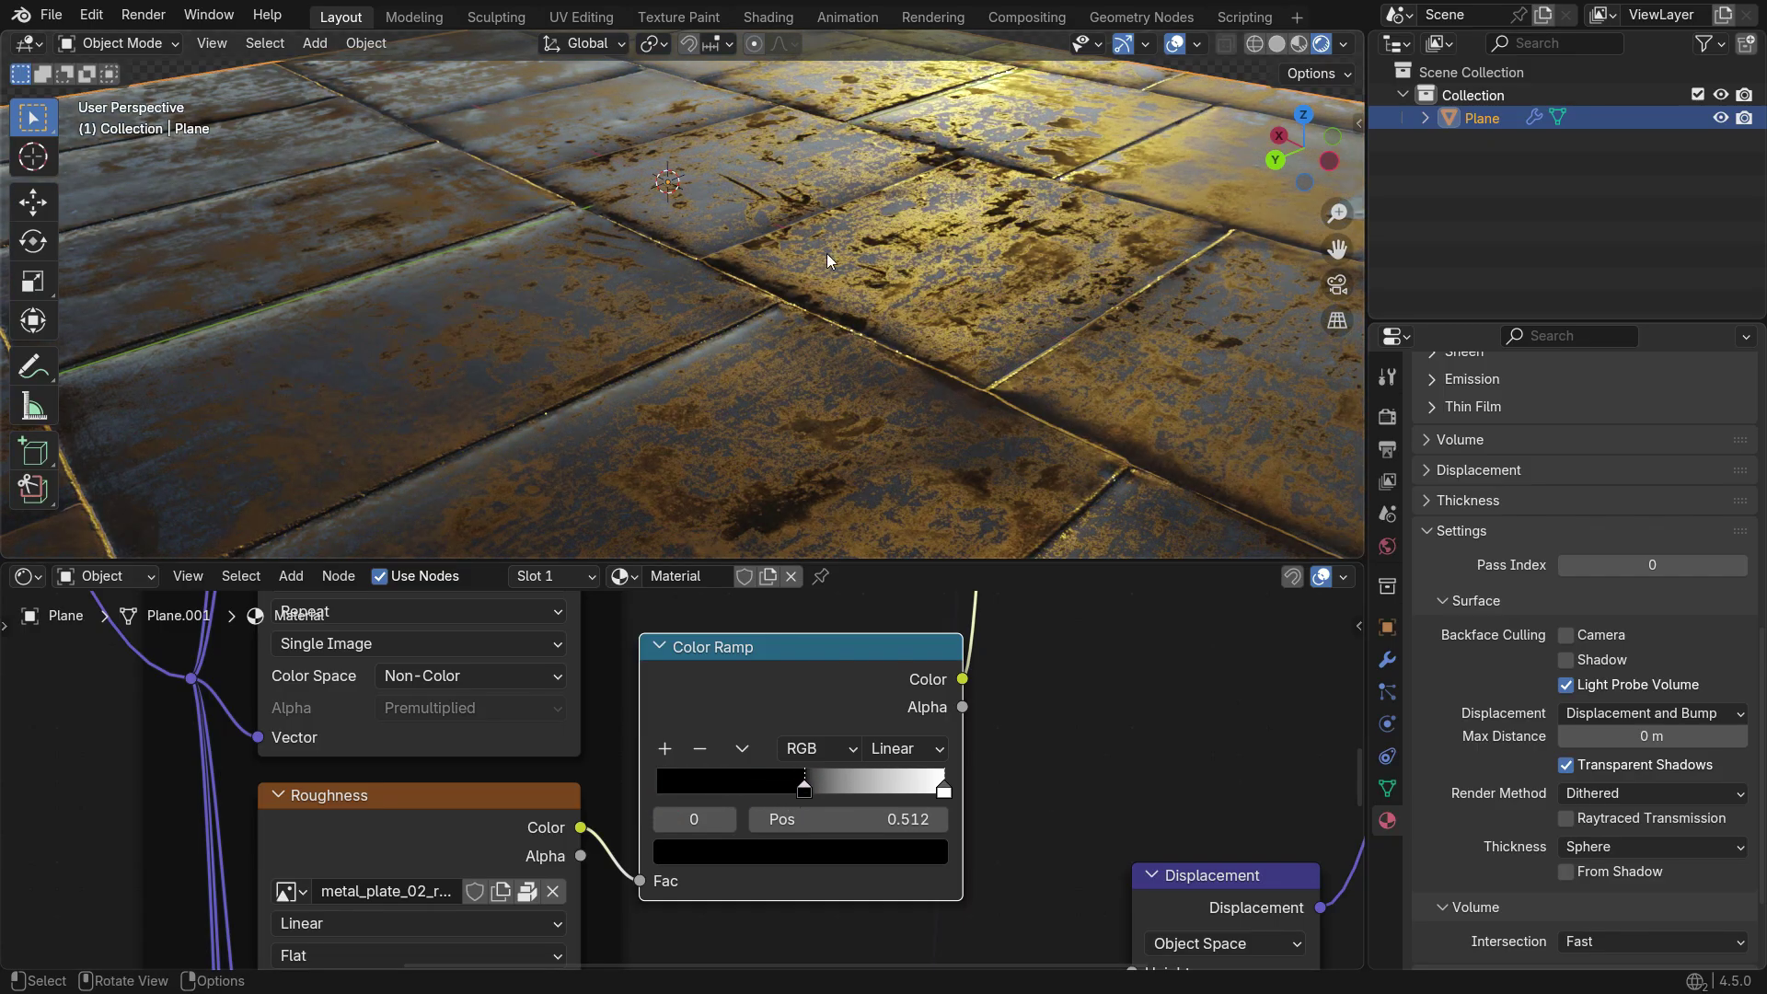
{"action": "middle_click_drag", "start_coordinate": [826, 258], "coordinate": [781, 329]}
{"action": "scroll", "coordinate": [723, 788], "scroll_direction": "down", "scroll_amount": 4}
{"action": "scroll", "coordinate": [687, 850], "scroll_direction": "down", "scroll_amount": 5}
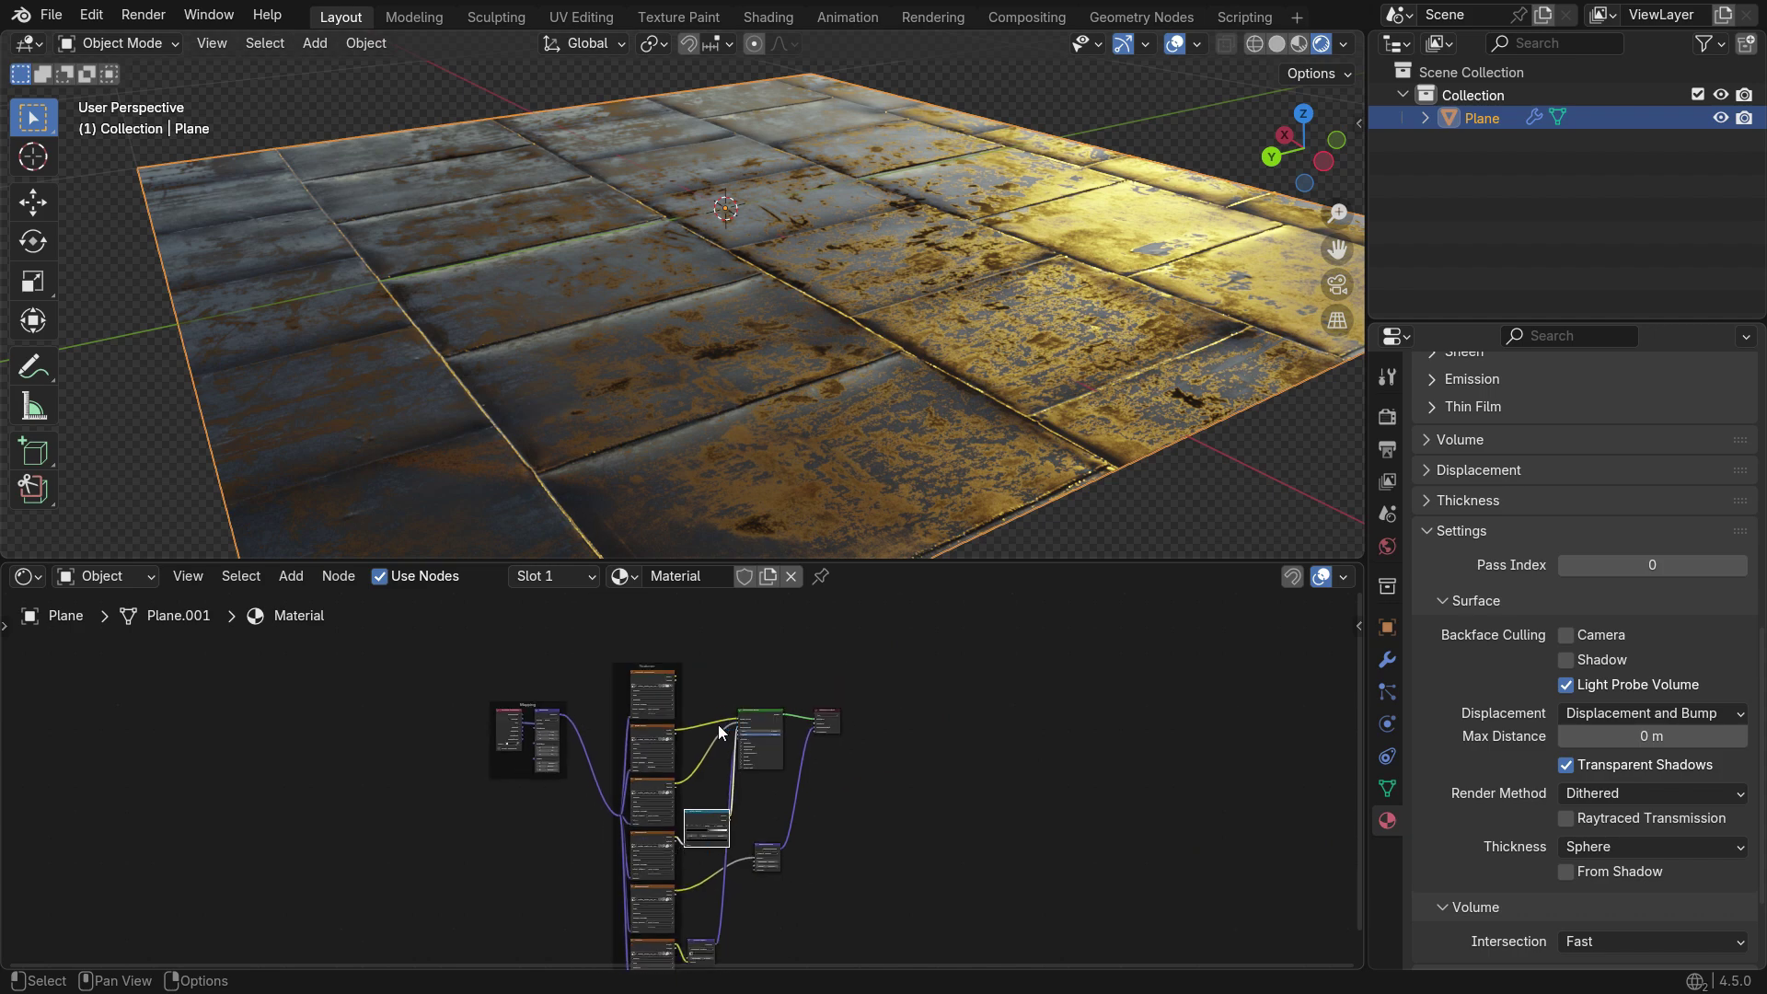
{"action": "scroll", "coordinate": [720, 731], "scroll_direction": "up", "scroll_amount": 1}
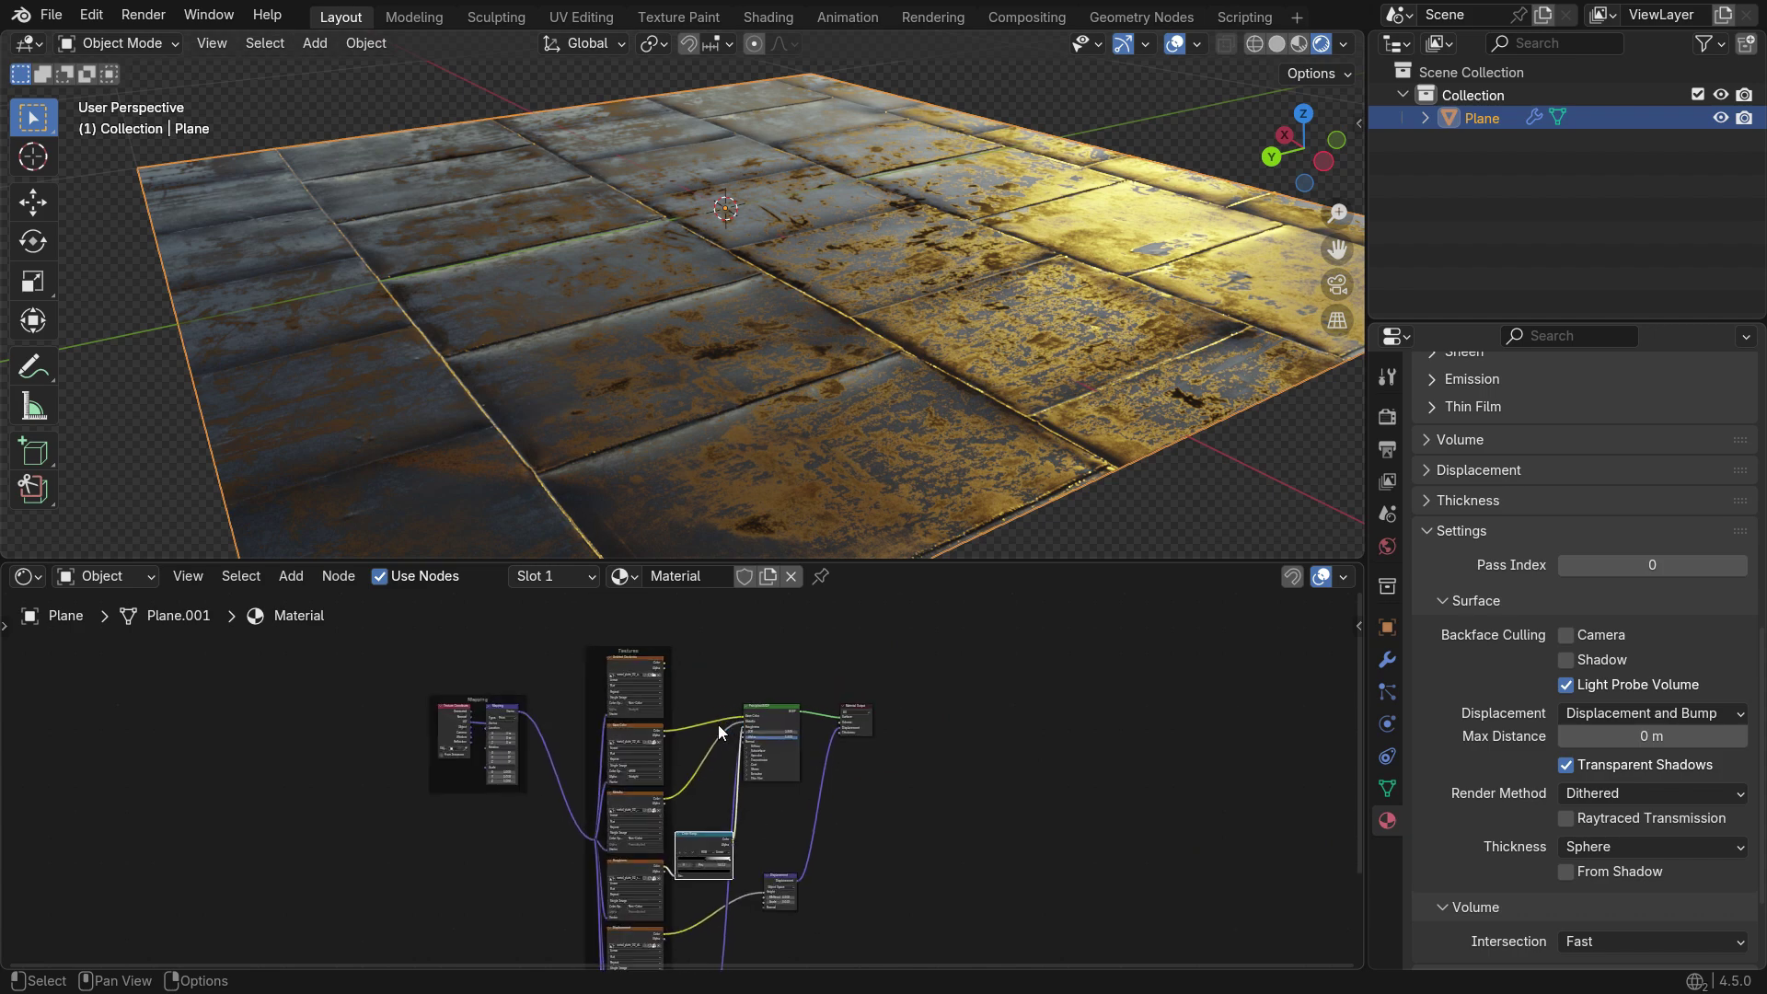